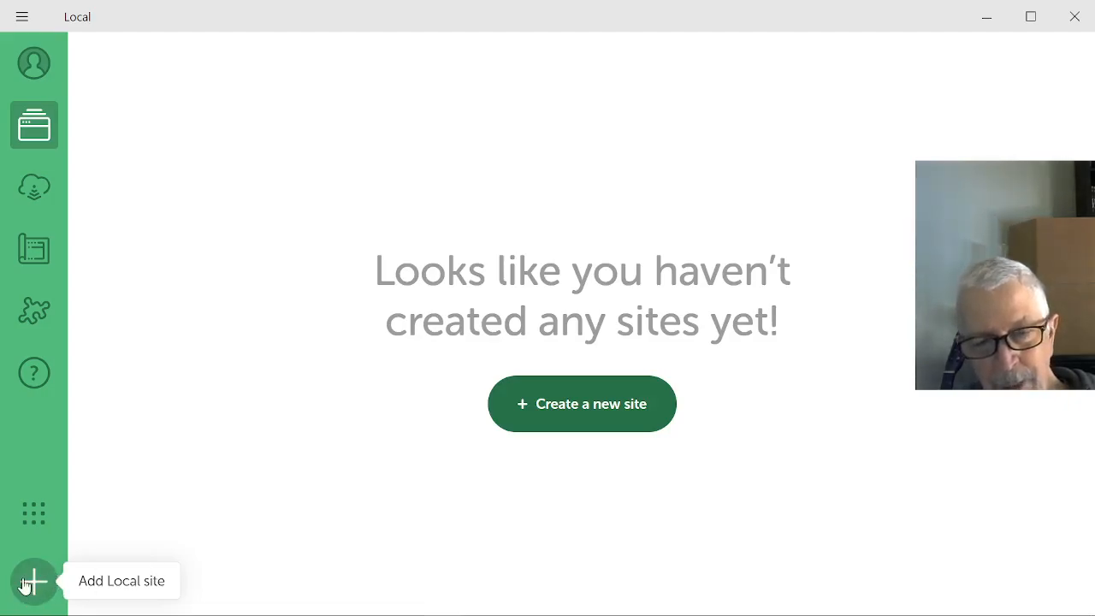
- Start creating a new local WordPress site and name it "Elementor Showcase"
{"action": "left_click", "coordinate": [621, 408]}
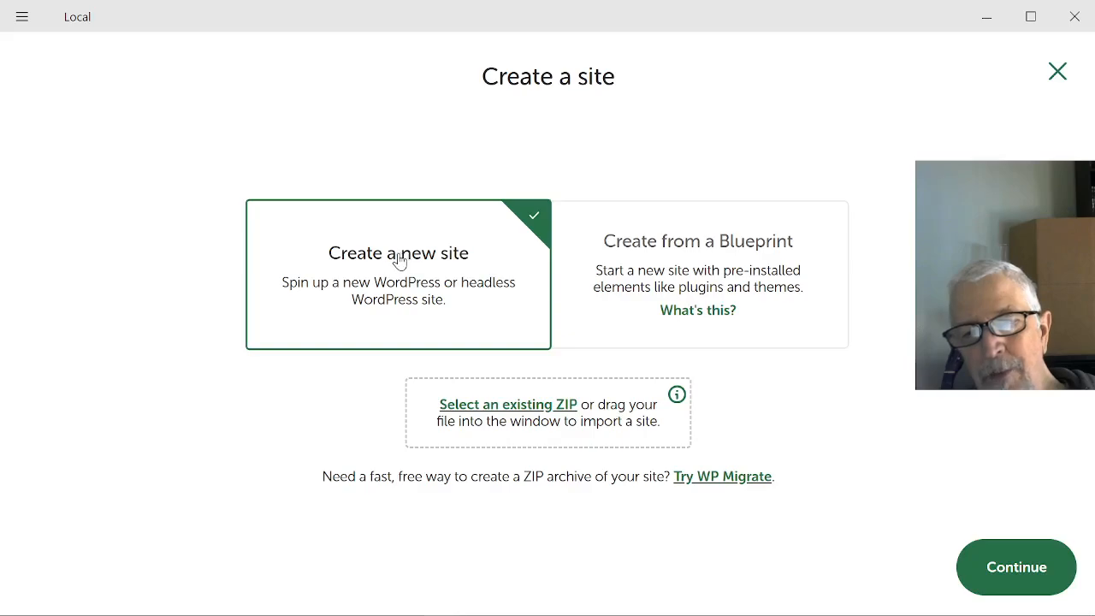
{"action": "left_click", "coordinate": [997, 575]}
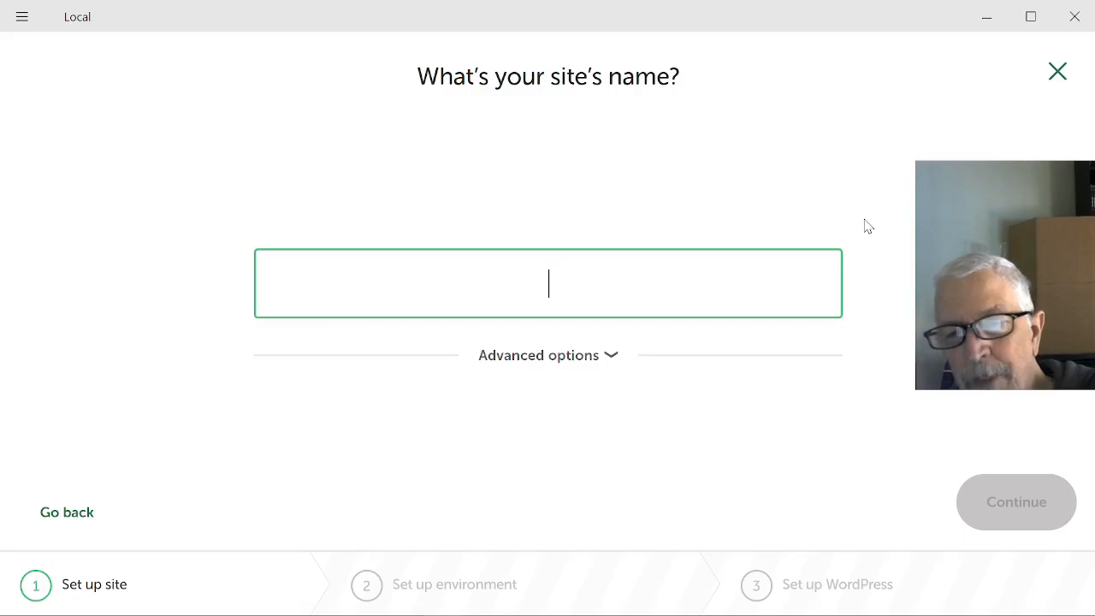
{"action": "type", "text": "Elem"}
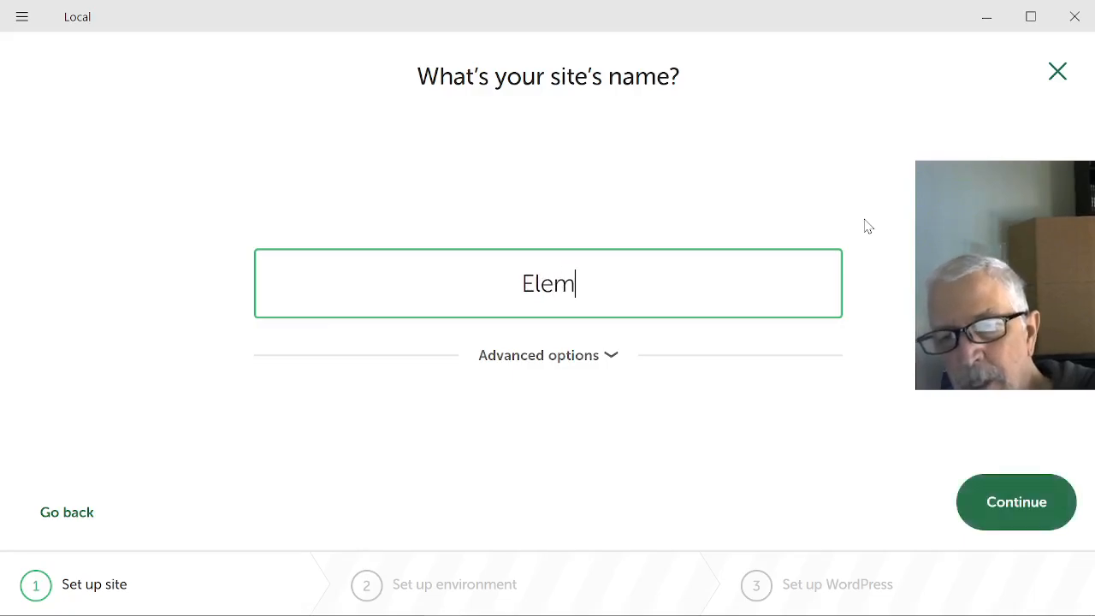
{"action": "type", "text": "entor"}
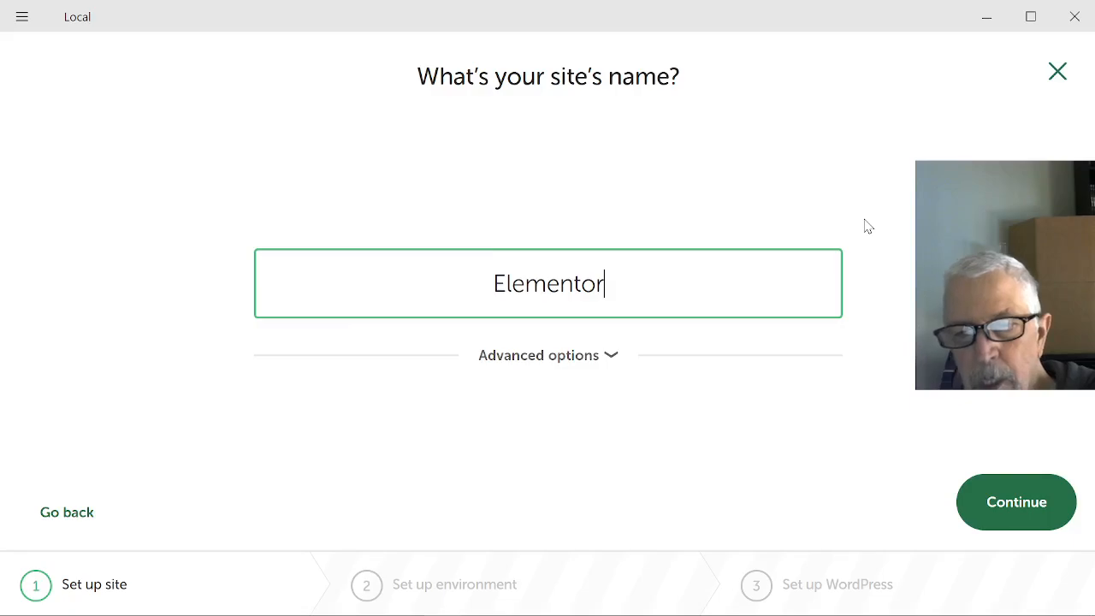
{"action": "type", "text": " Sho"}
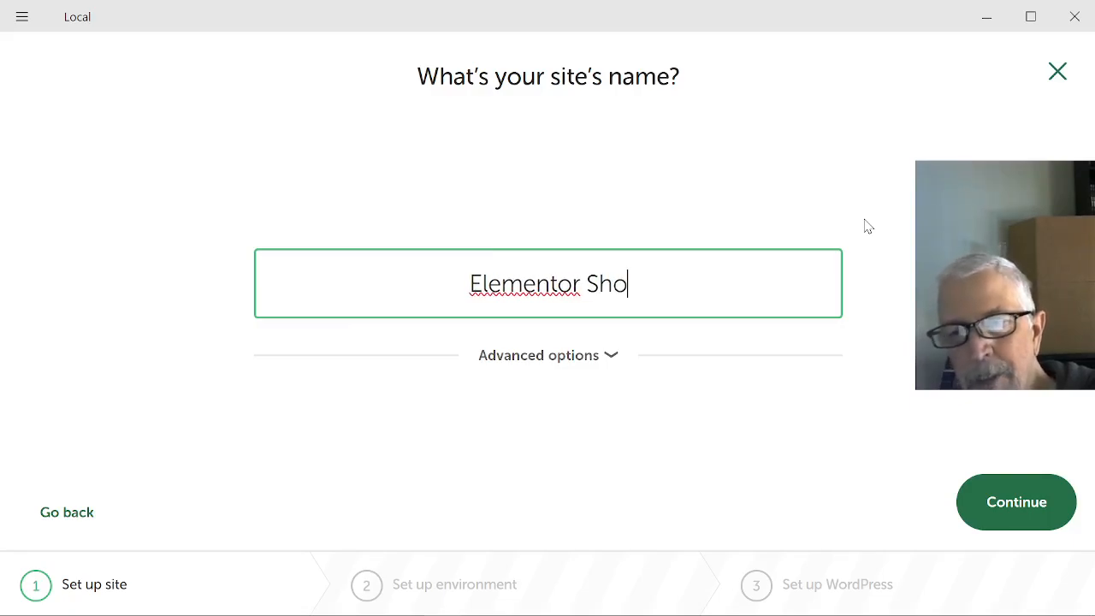
{"action": "type", "text": "wcas"}
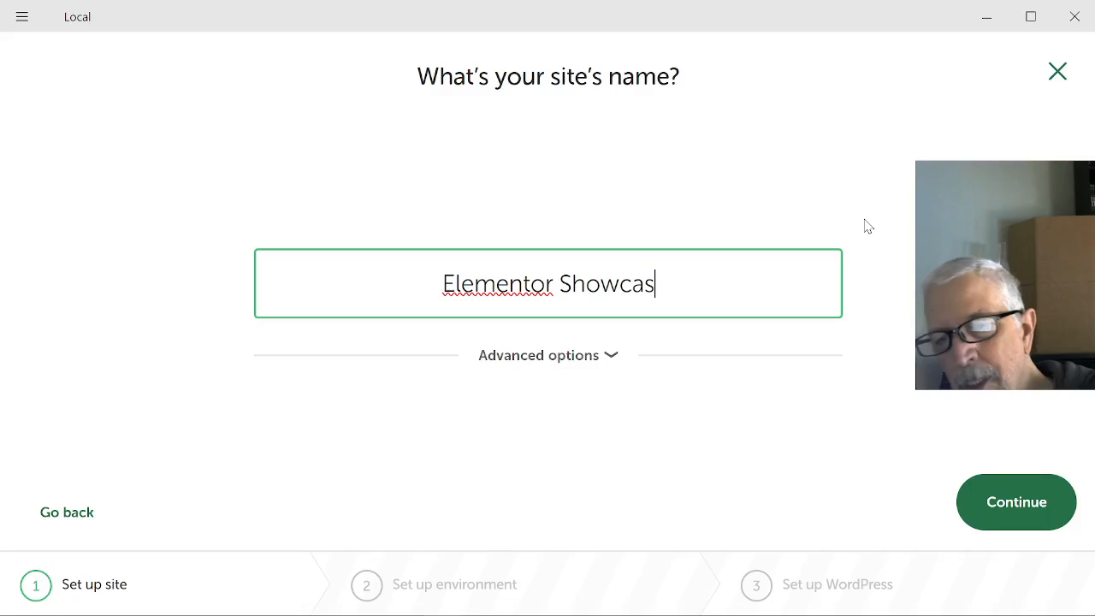
{"action": "type", "text": "e"}
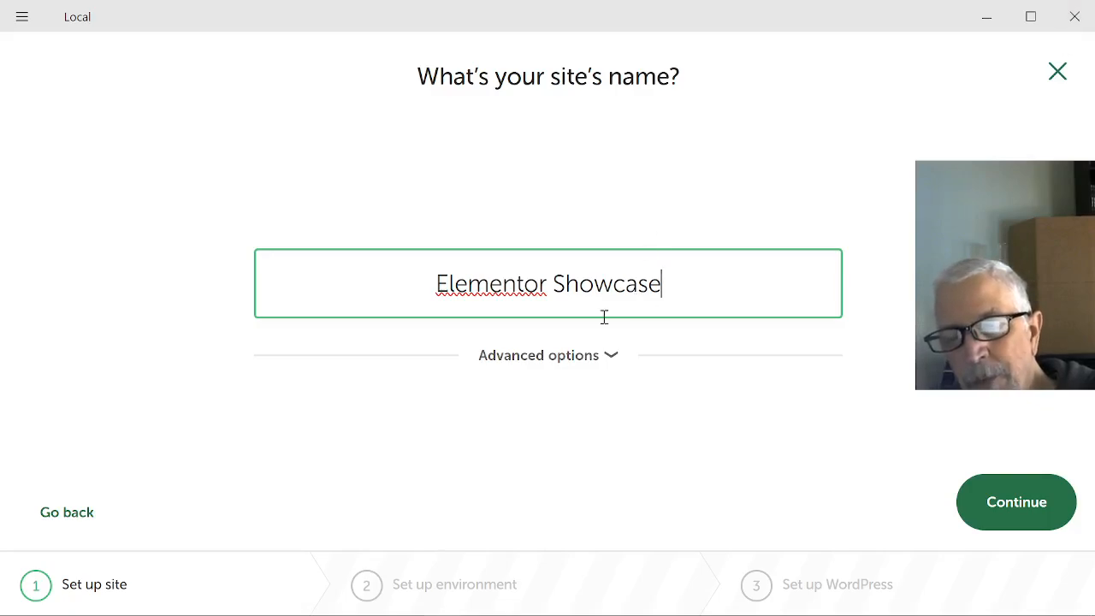
{"action": "left_click", "coordinate": [1030, 502]}
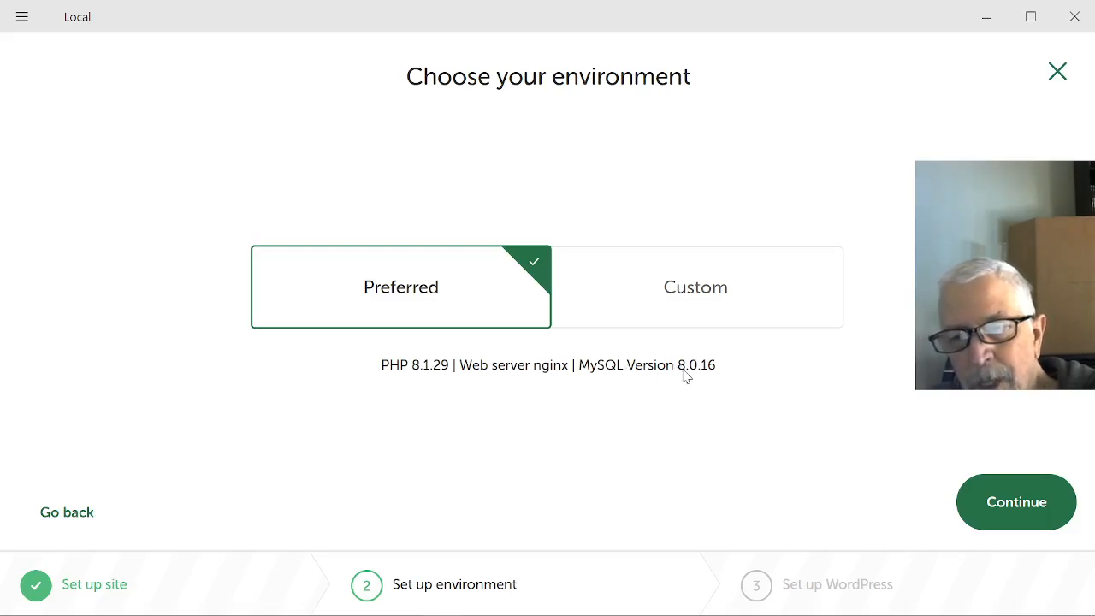
- Choose a custom environment for the site with PHP 8.3.8, Apache 2.4.43 and MySQL 8.0.16
{"action": "left_click", "coordinate": [723, 293]}
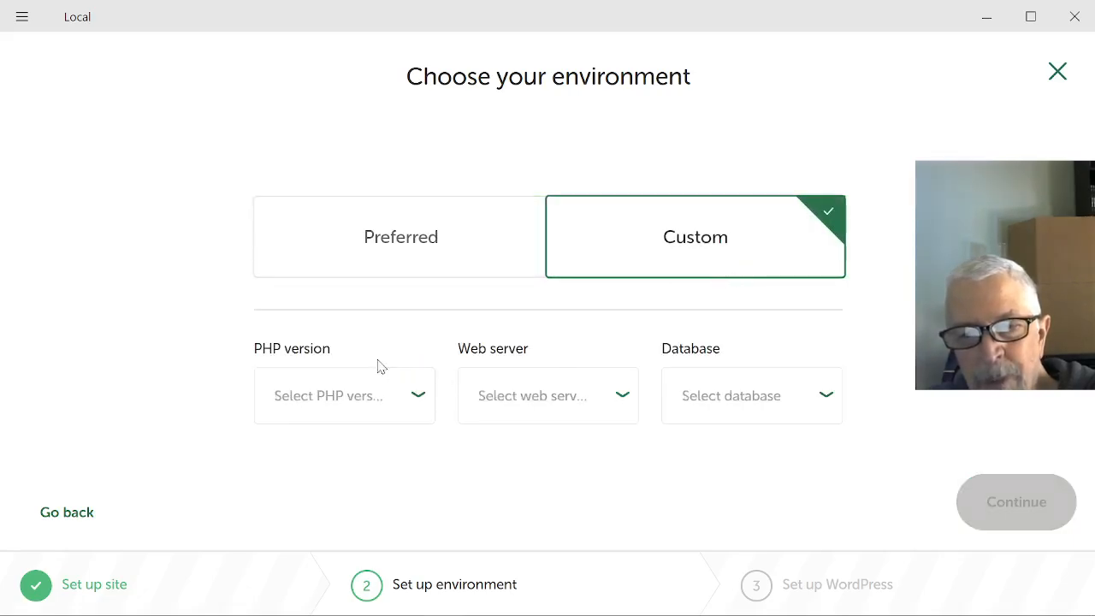
{"action": "left_click", "coordinate": [339, 402]}
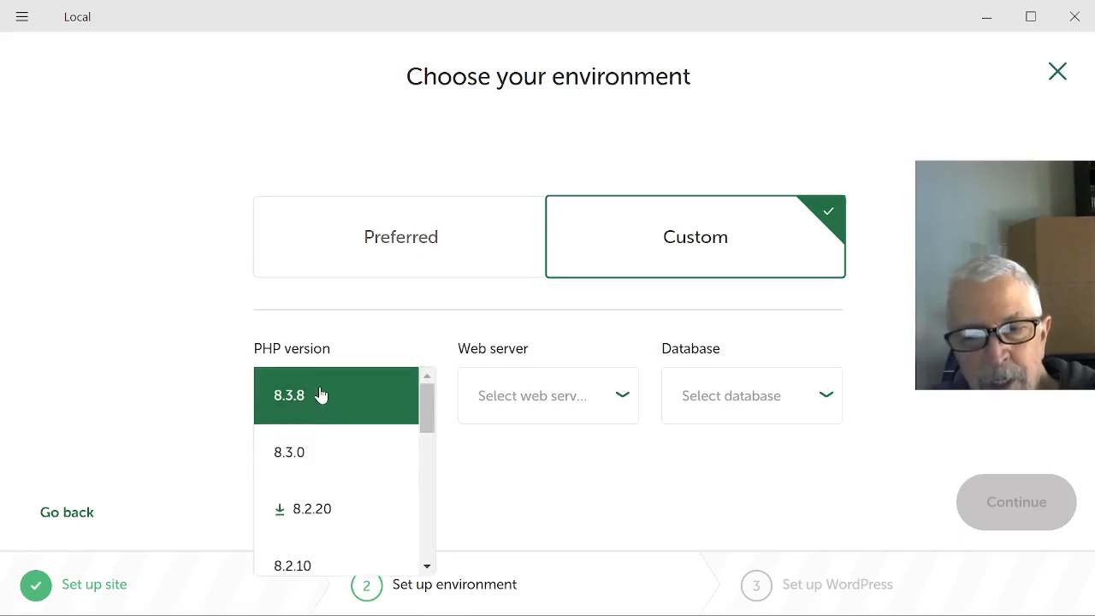
{"action": "left_click", "coordinate": [326, 400]}
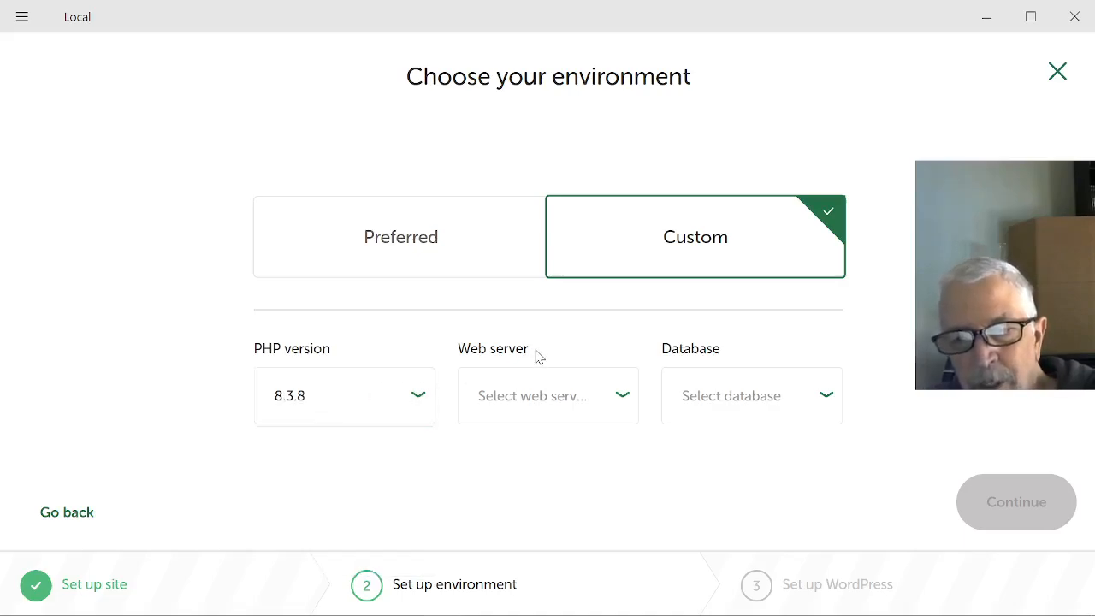
{"action": "left_click", "coordinate": [556, 397]}
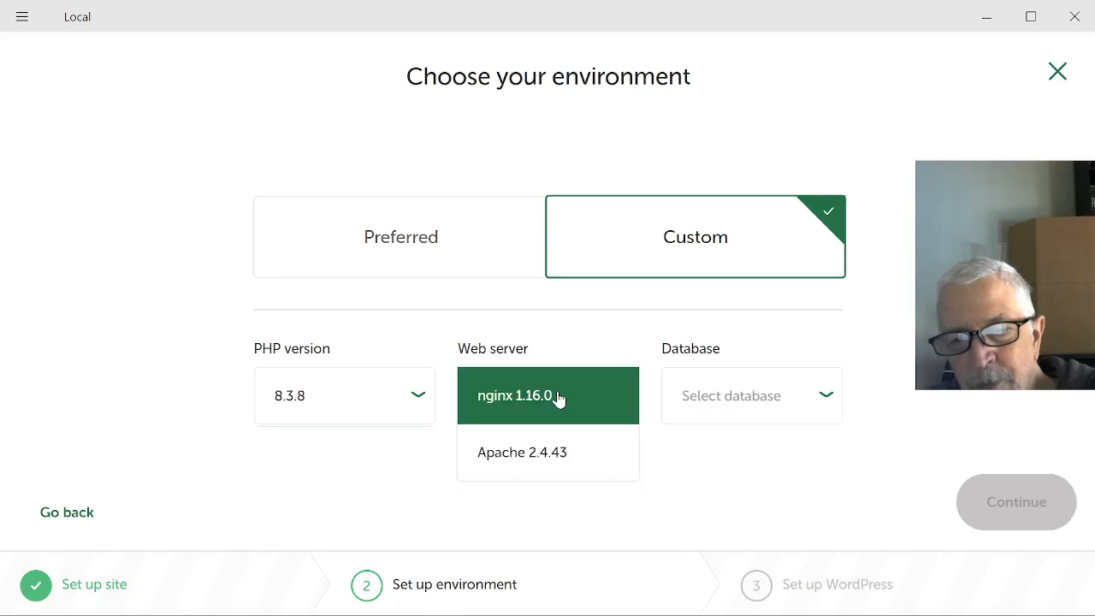
{"action": "left_click", "coordinate": [535, 458]}
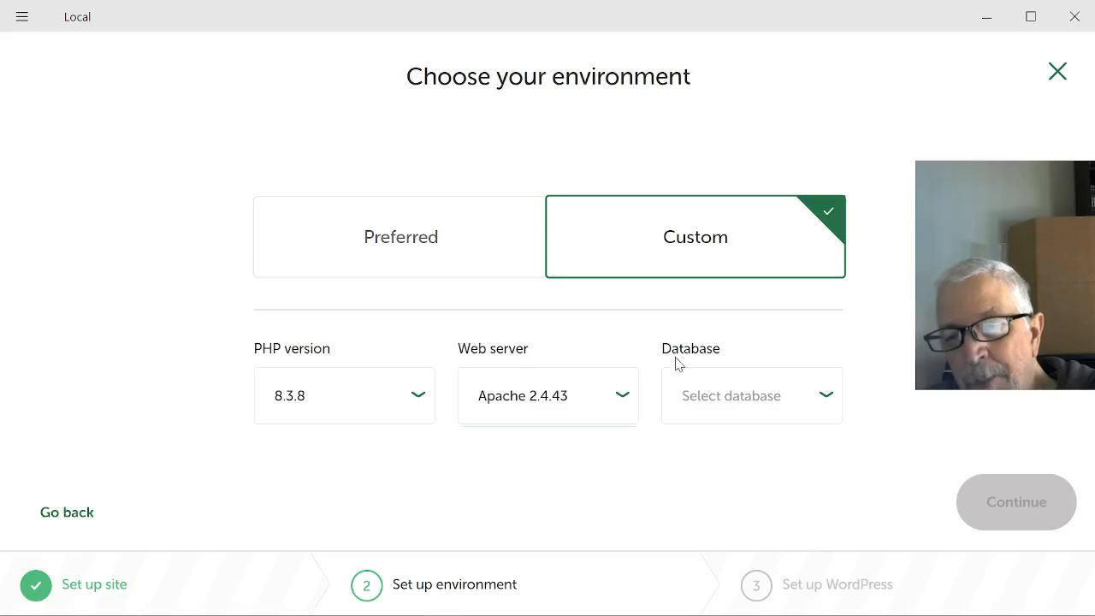
{"action": "left_click", "coordinate": [687, 394]}
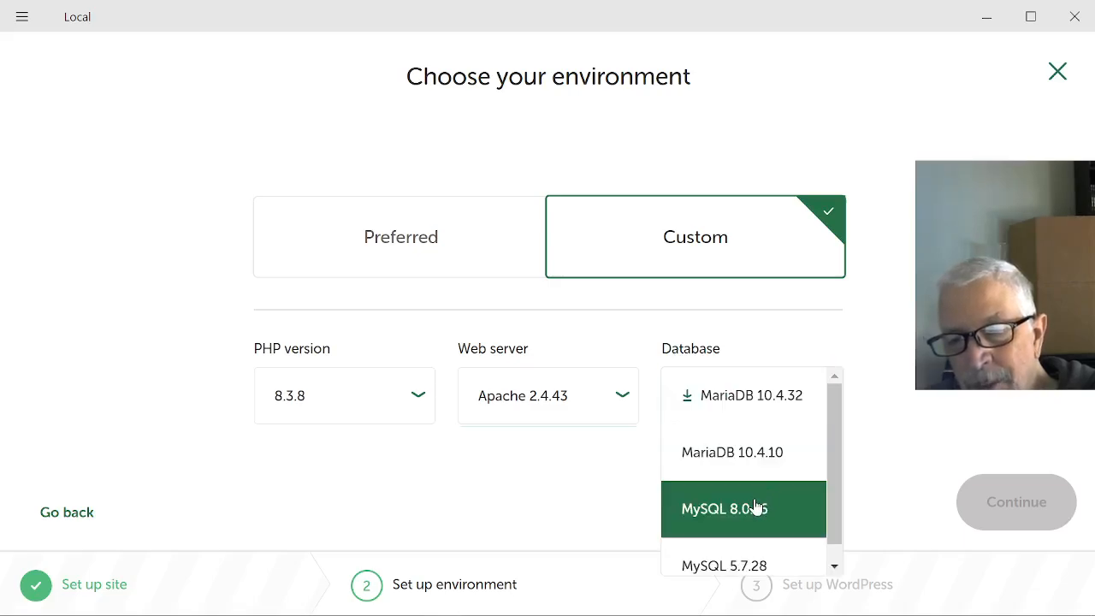
{"action": "left_click", "coordinate": [764, 514]}
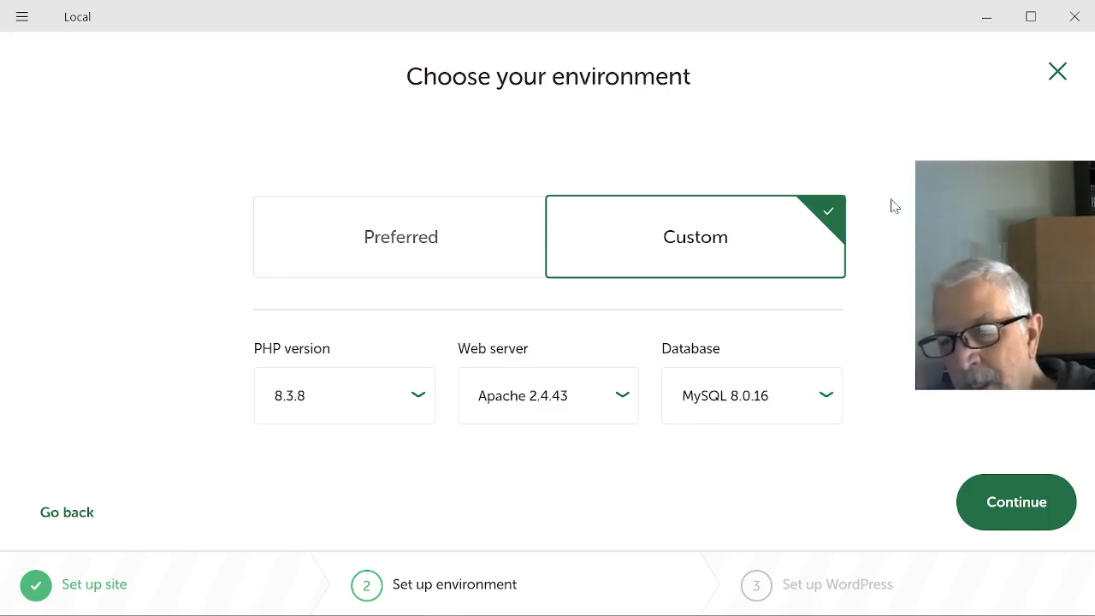
{"action": "left_click", "coordinate": [1033, 506]}
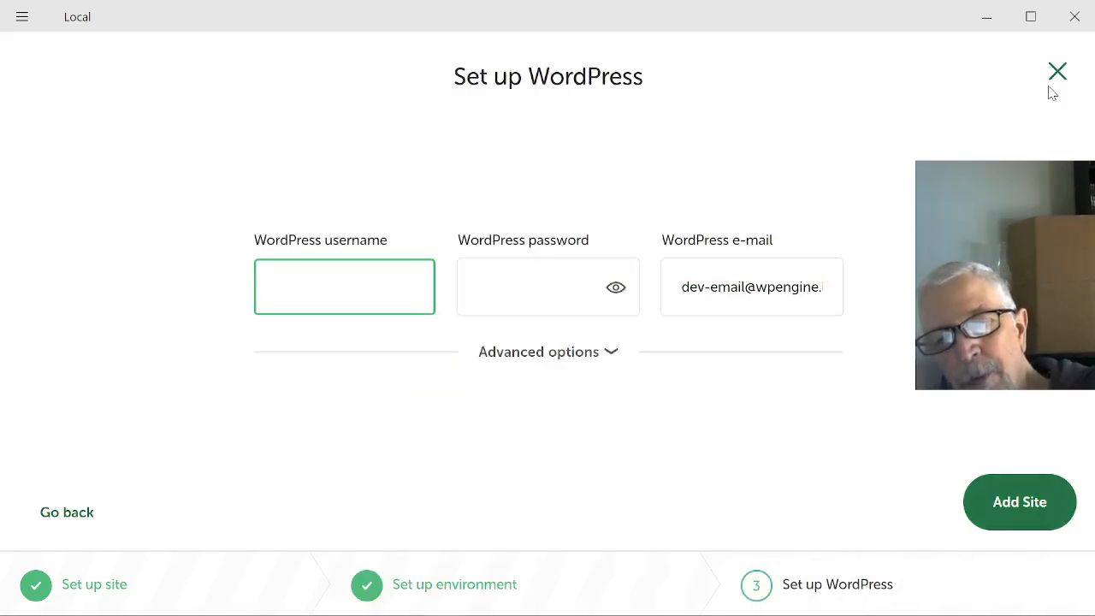
- Set up WordPress with username ele-admin, the account password and the admin's e-mail address, and add the site
{"action": "type", "text": "ele"}
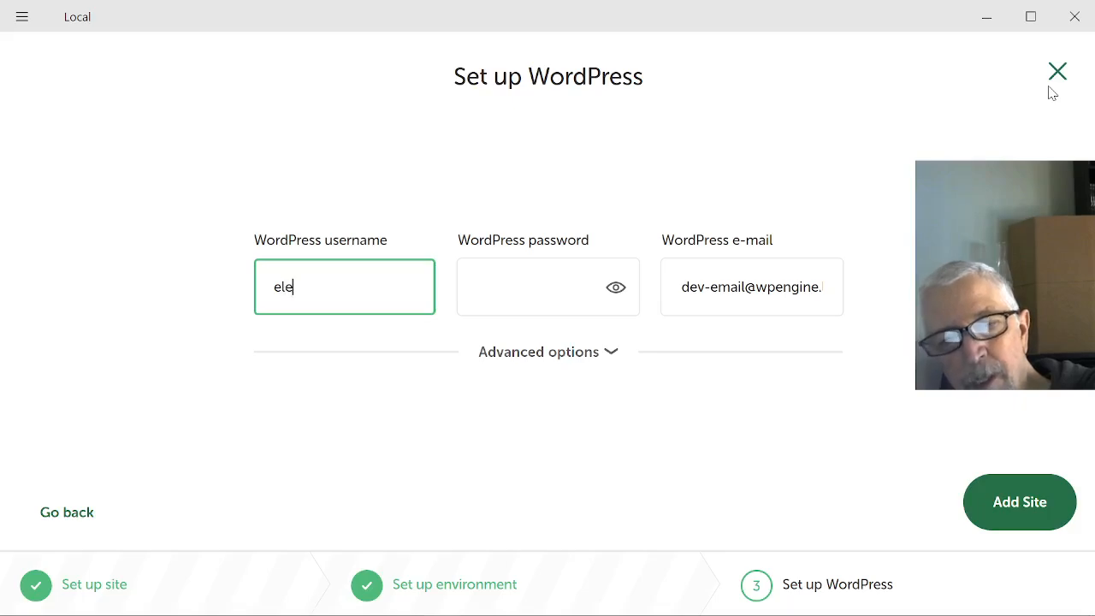
{"action": "type", "text": "-admin"}
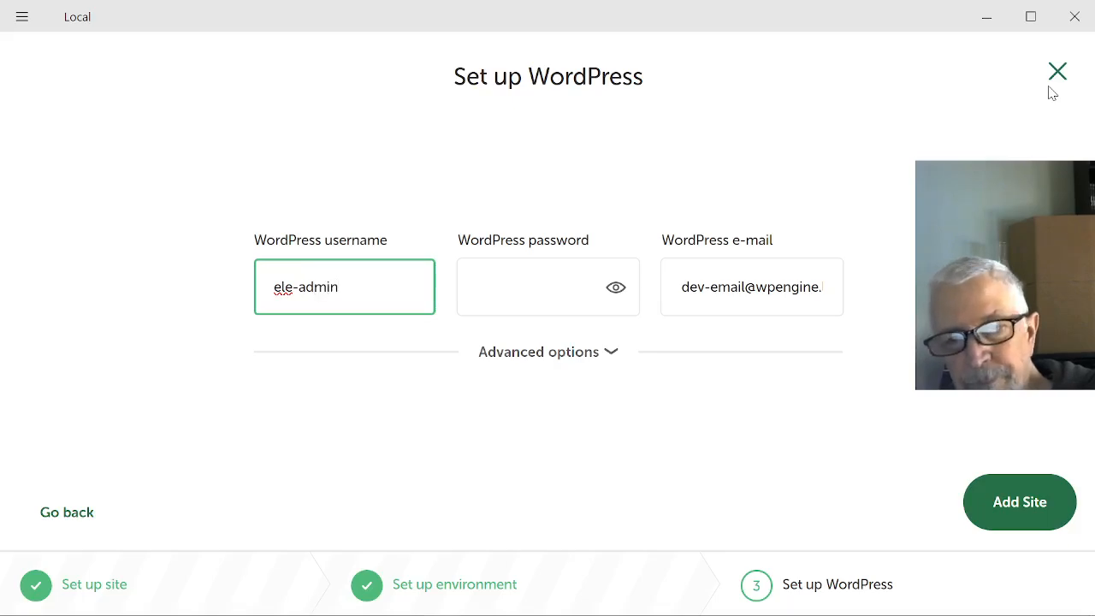
{"action": "key", "text": "Tab"}
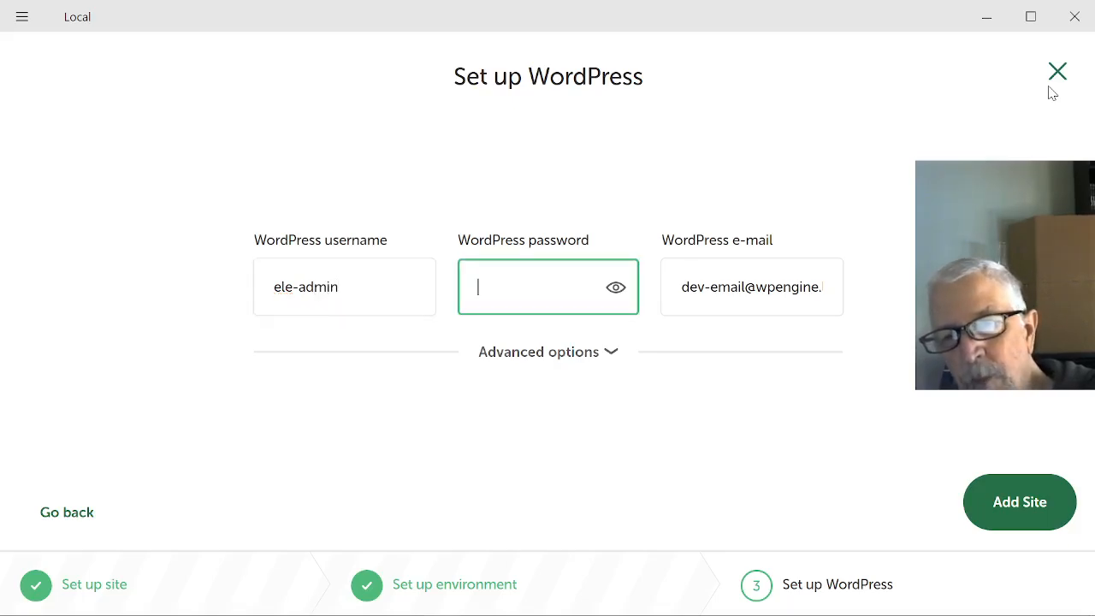
{"action": "type", "text": "•••••"}
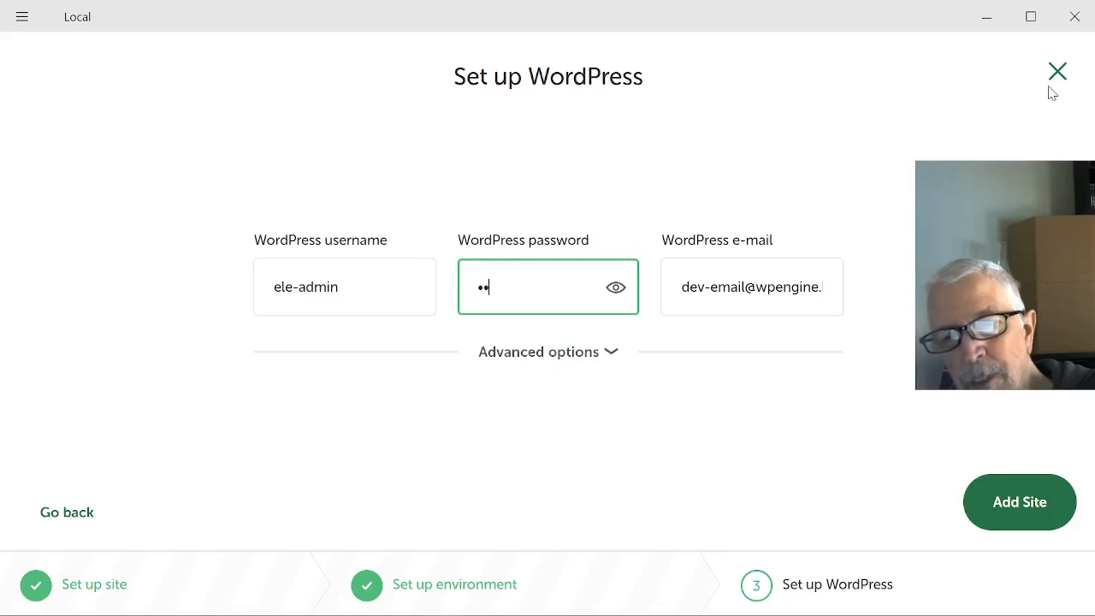
{"action": "key", "text": "Tab"}
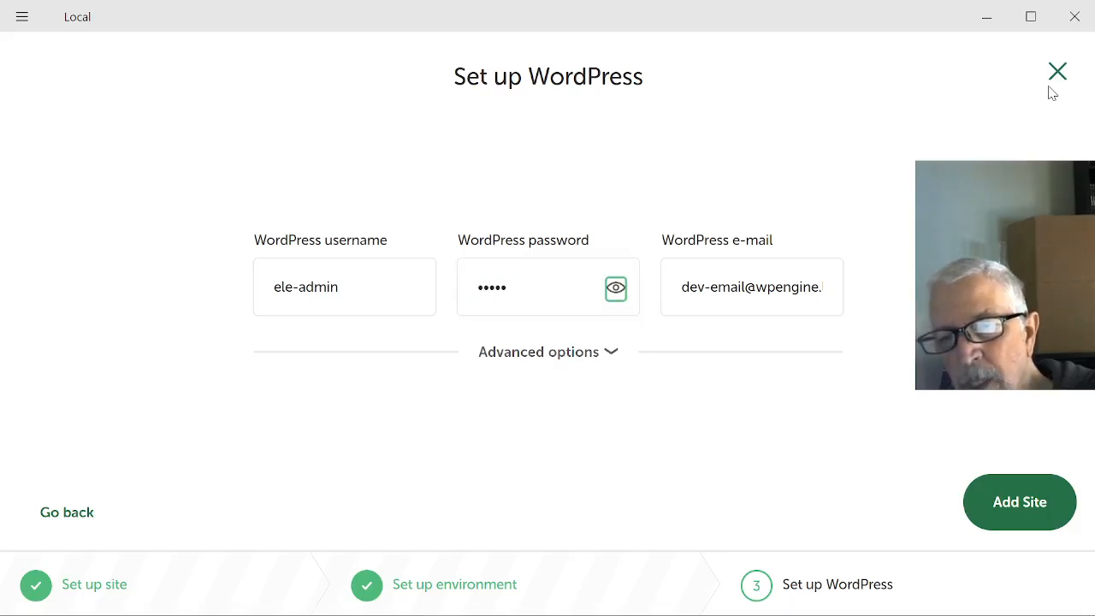
{"action": "key", "text": "Tab"}
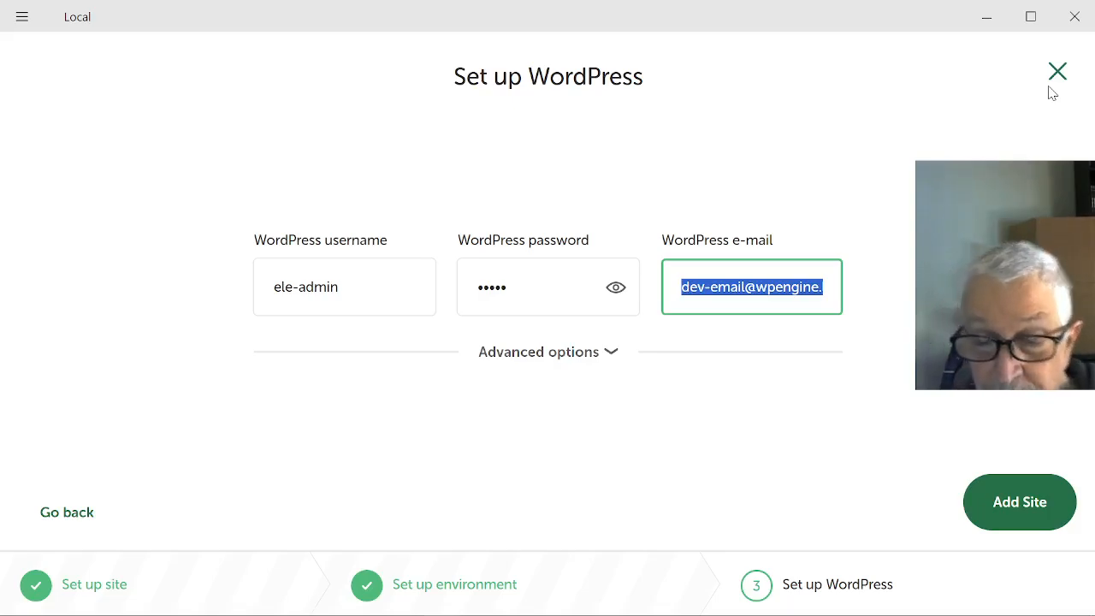
{"action": "key", "text": "ctrl+v"}
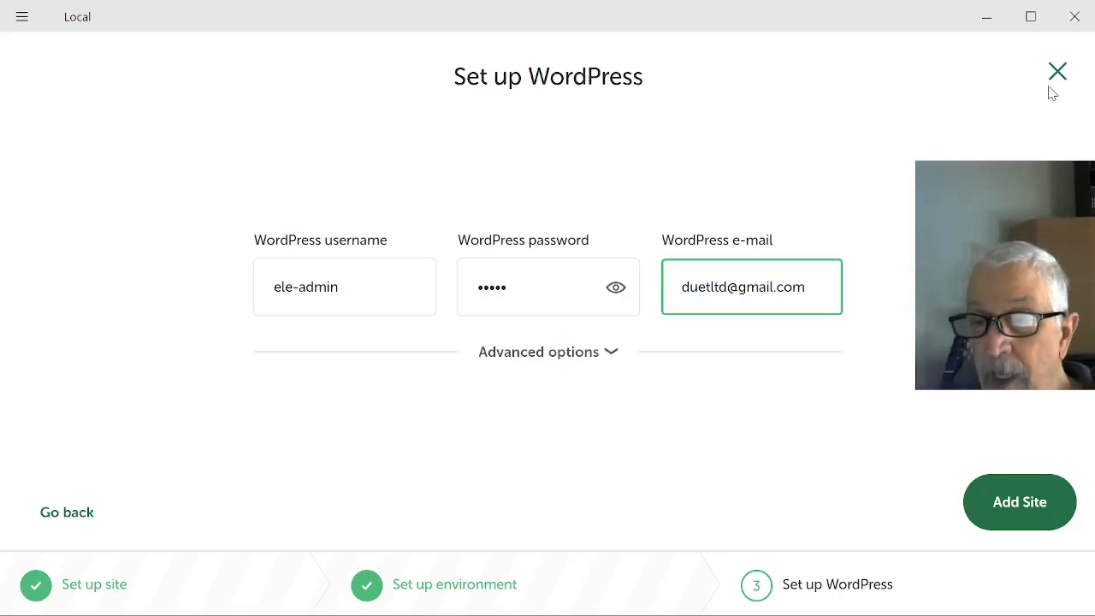
{"action": "left_click", "coordinate": [997, 500]}
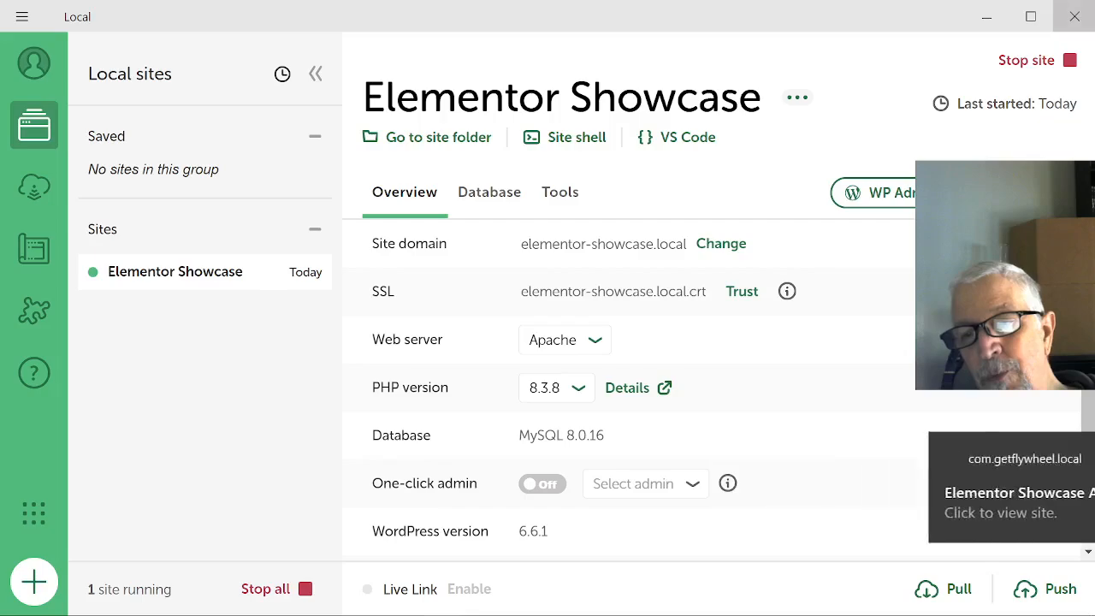
- Open the site's WordPress admin login page in the browser and switch the browser to full screen
{"action": "left_click", "coordinate": [909, 195]}
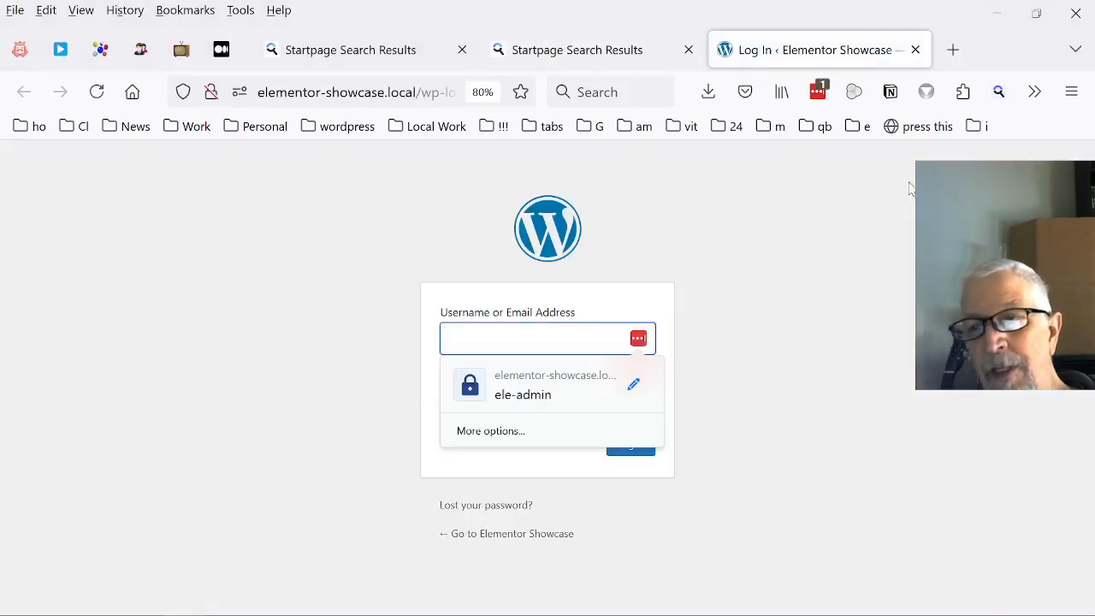
{"action": "left_click", "coordinate": [1070, 93]}
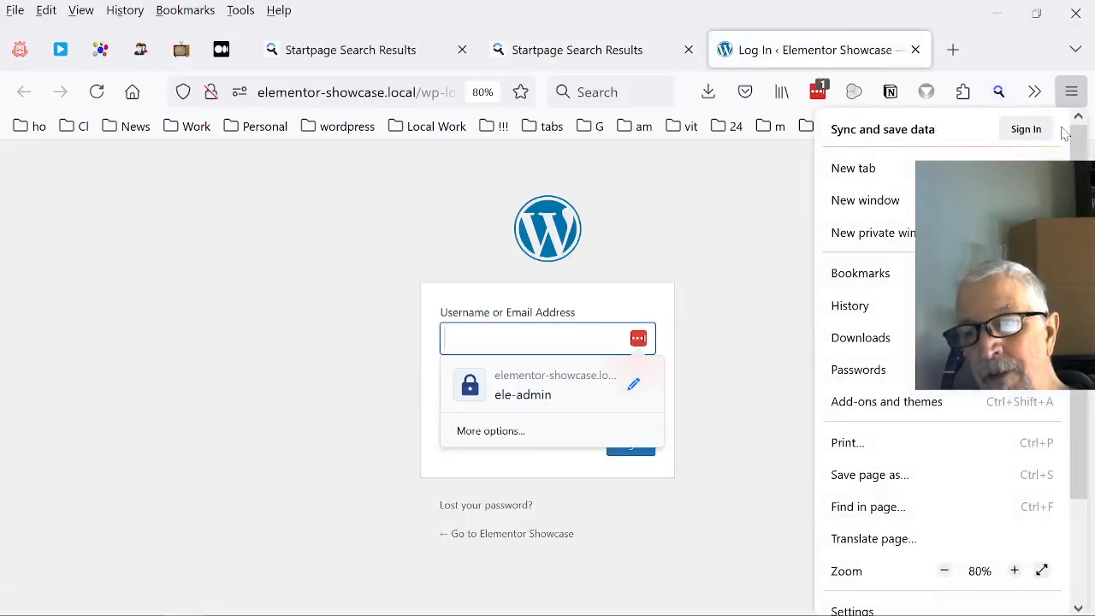
{"action": "left_click", "coordinate": [1042, 570]}
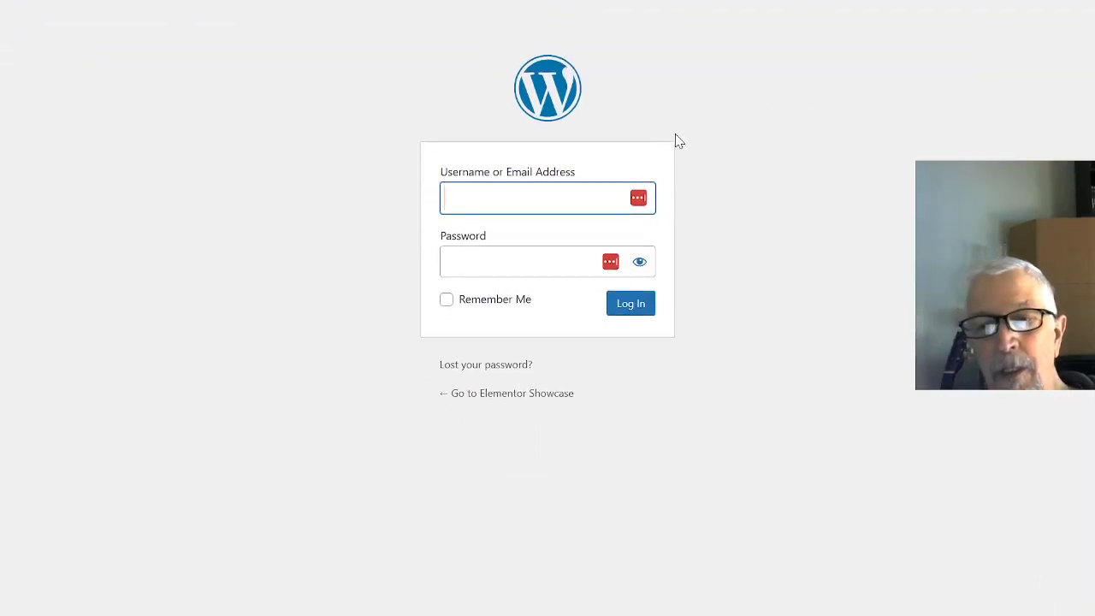
- Log in to WordPress with the saved ele-admin credentials, including the password, and have the login remembered
{"action": "left_click", "coordinate": [638, 198]}
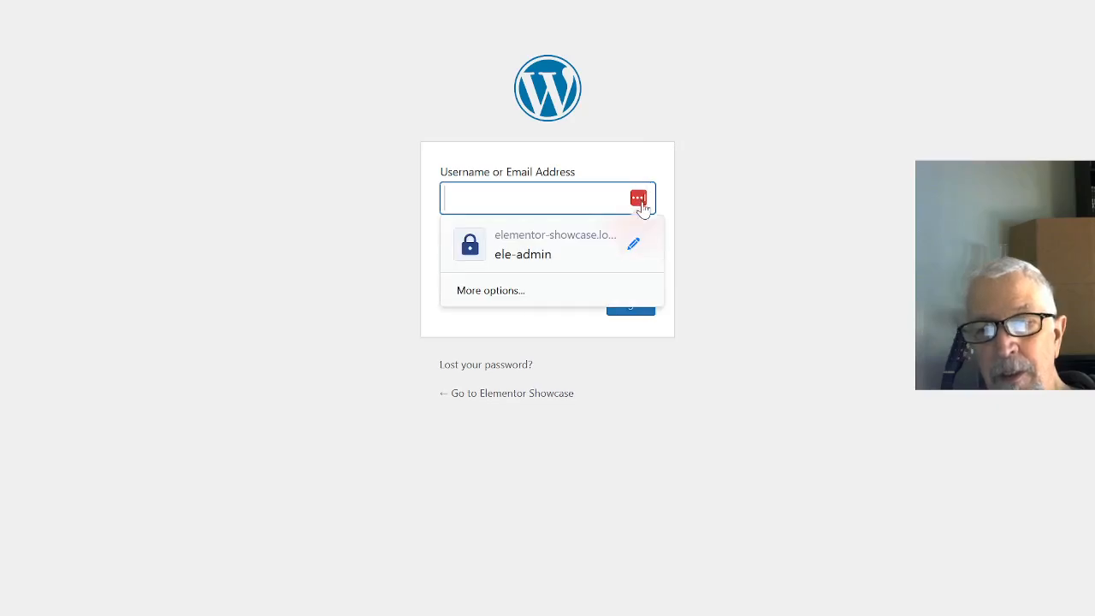
{"action": "left_click", "coordinate": [586, 244]}
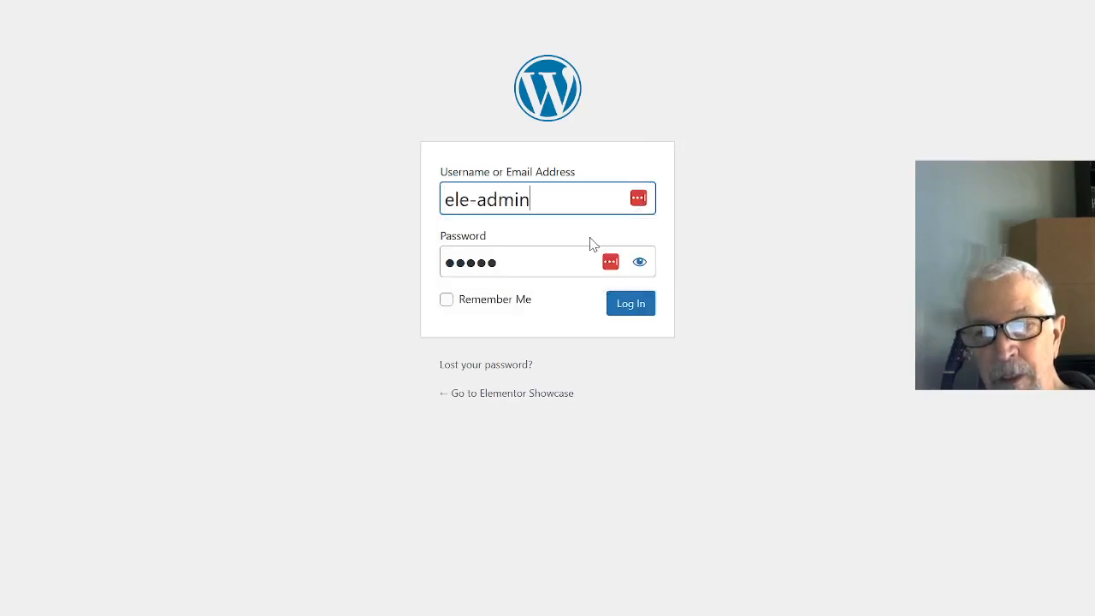
{"action": "left_click", "coordinate": [445, 302]}
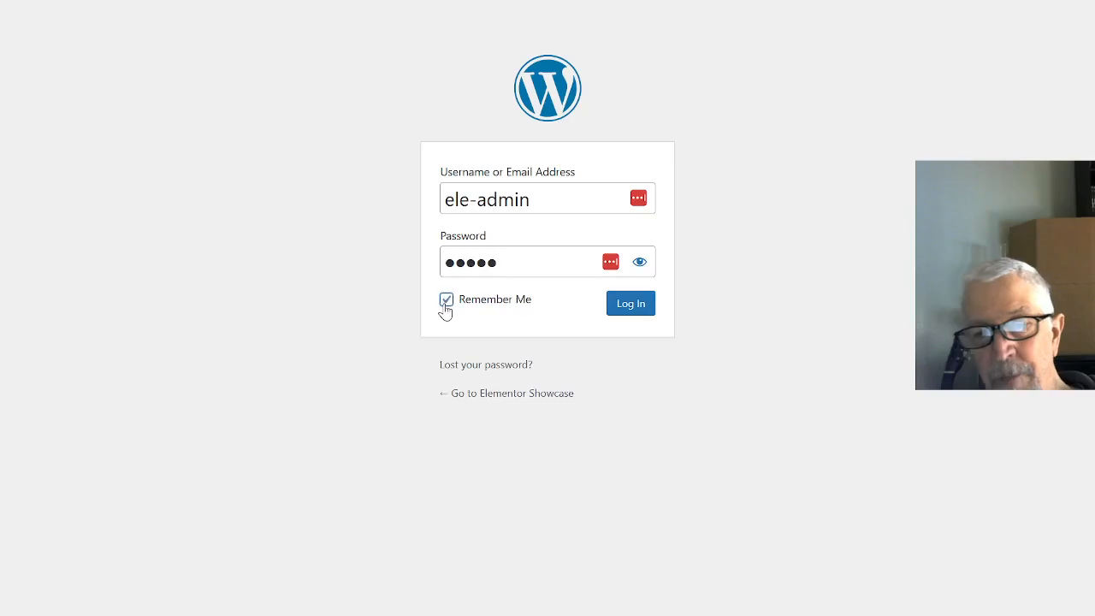
{"action": "left_click", "coordinate": [631, 307]}
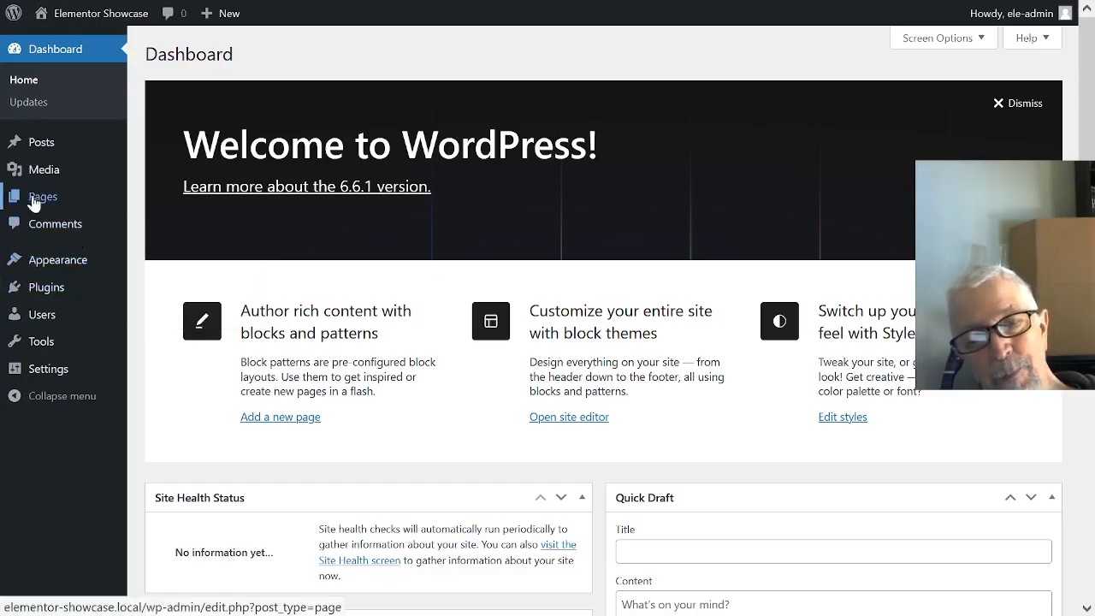
- Add the Hello Elementor theme from the popular WordPress themes and activate it
{"action": "mouse_move", "coordinate": [62, 206]}
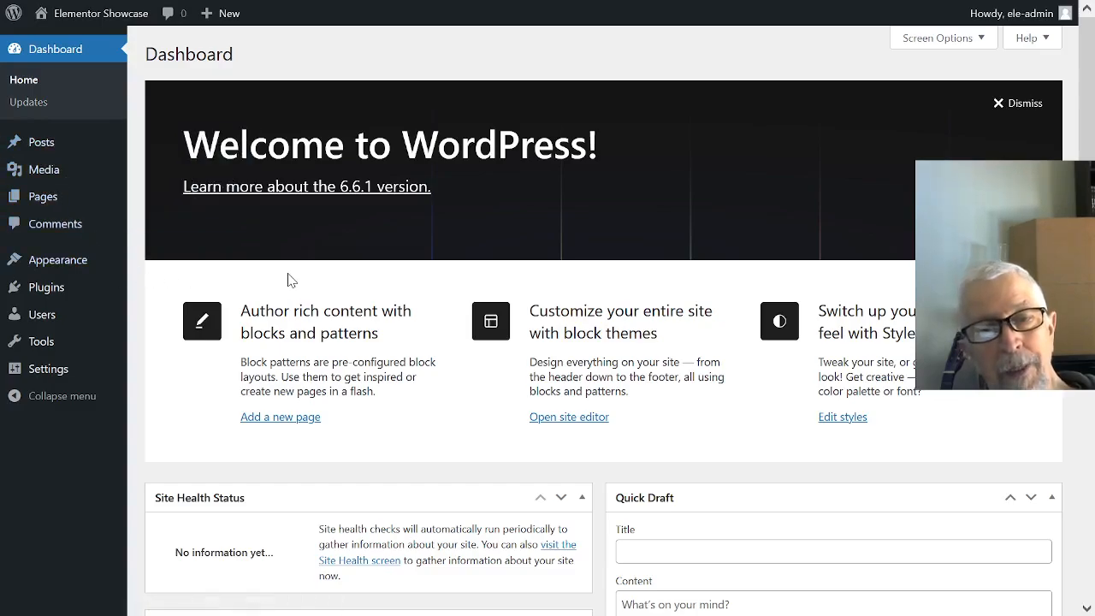
{"action": "mouse_move", "coordinate": [32, 268]}
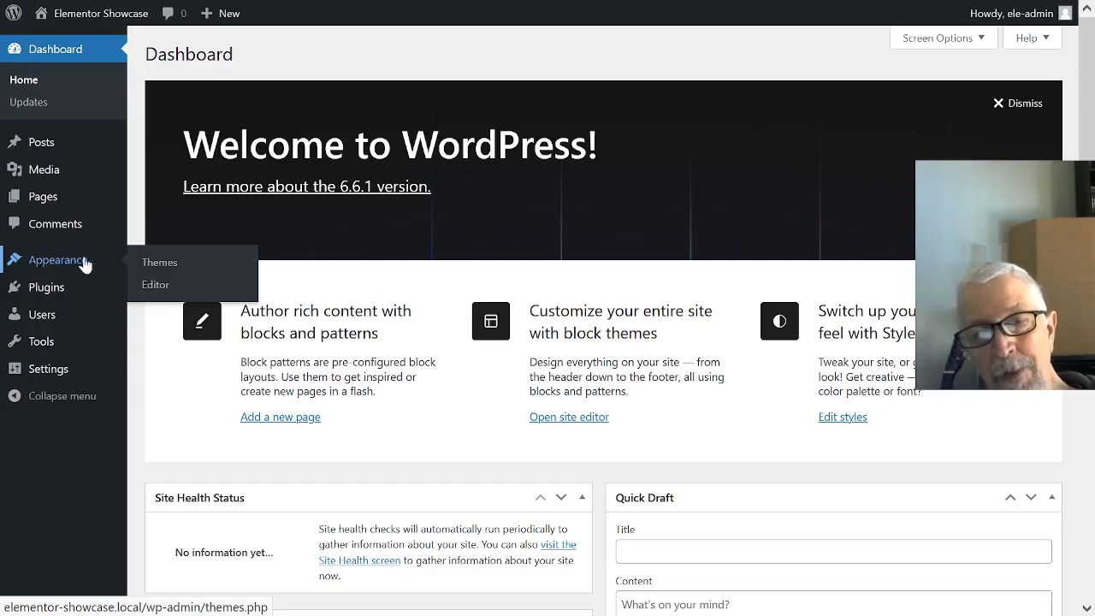
{"action": "left_click", "coordinate": [159, 267]}
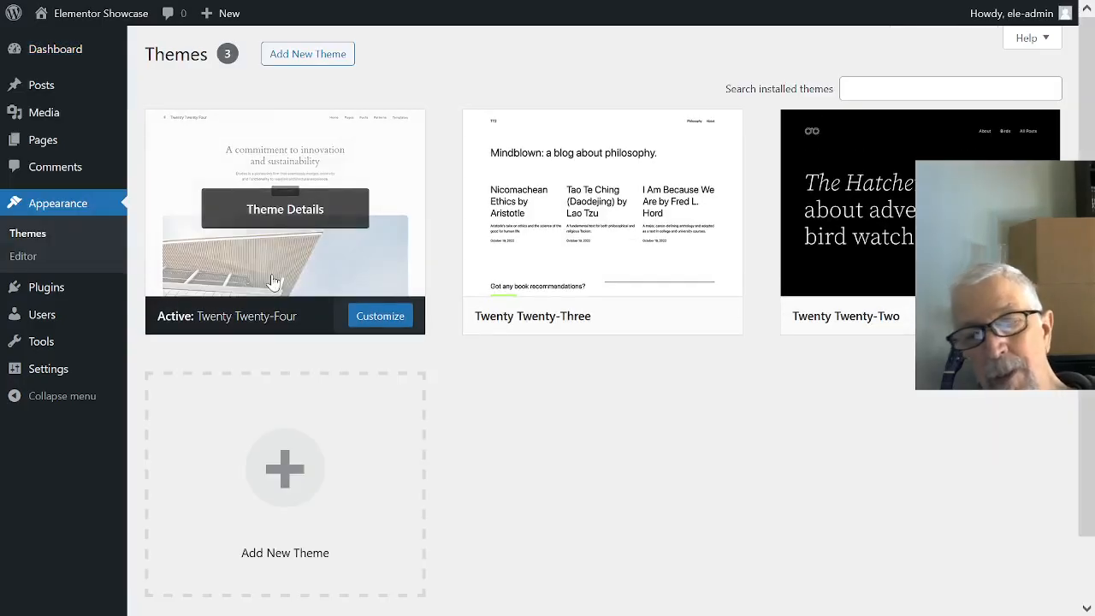
{"action": "left_click", "coordinate": [322, 57]}
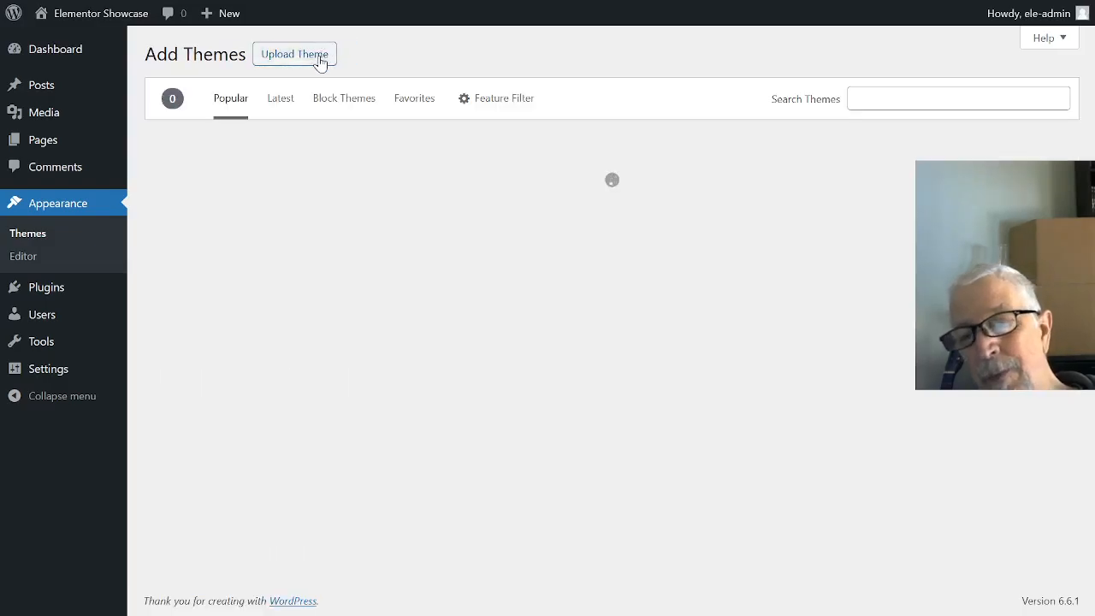
{"action": "mouse_move", "coordinate": [34, 301]}
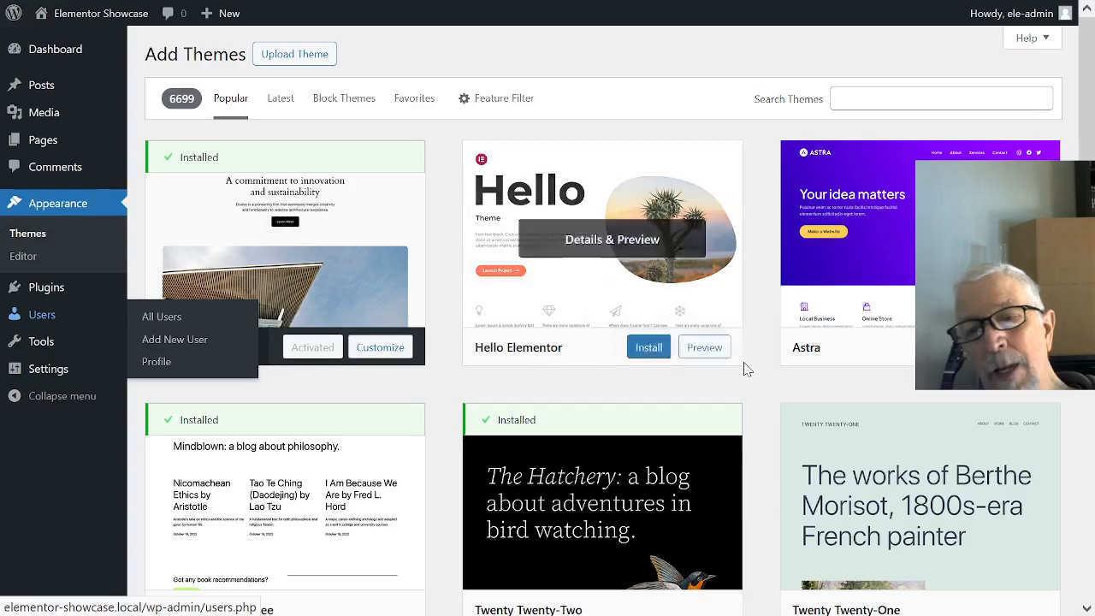
{"action": "mouse_move", "coordinate": [579, 264]}
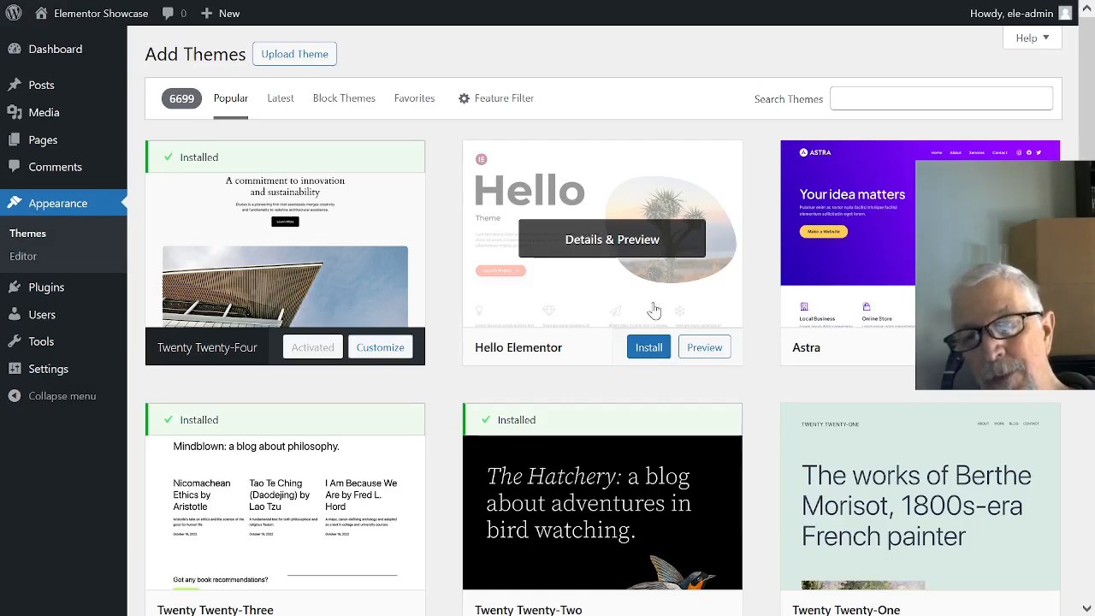
{"action": "left_click", "coordinate": [648, 349]}
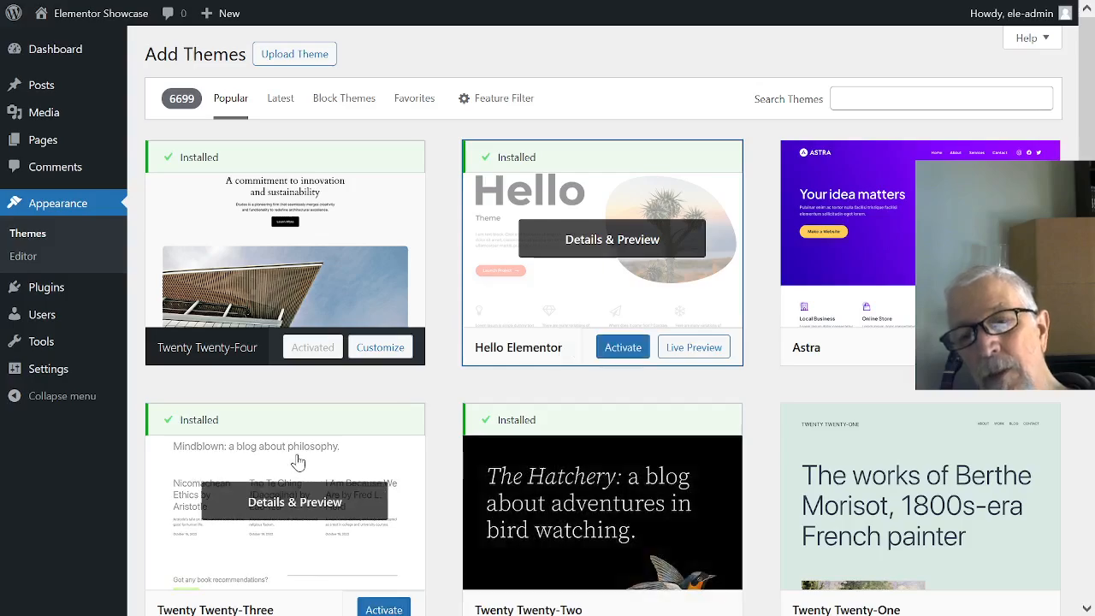
{"action": "left_click", "coordinate": [611, 350]}
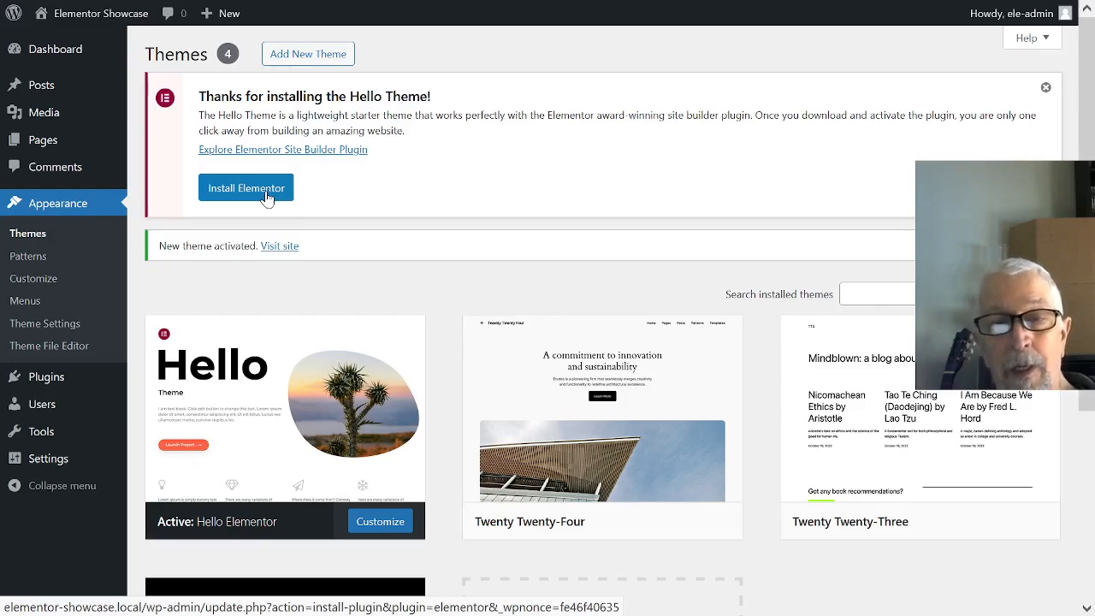
- Install the Elementor Website Builder plugin suggested by the Hello theme and activate it
{"action": "left_click", "coordinate": [246, 189]}
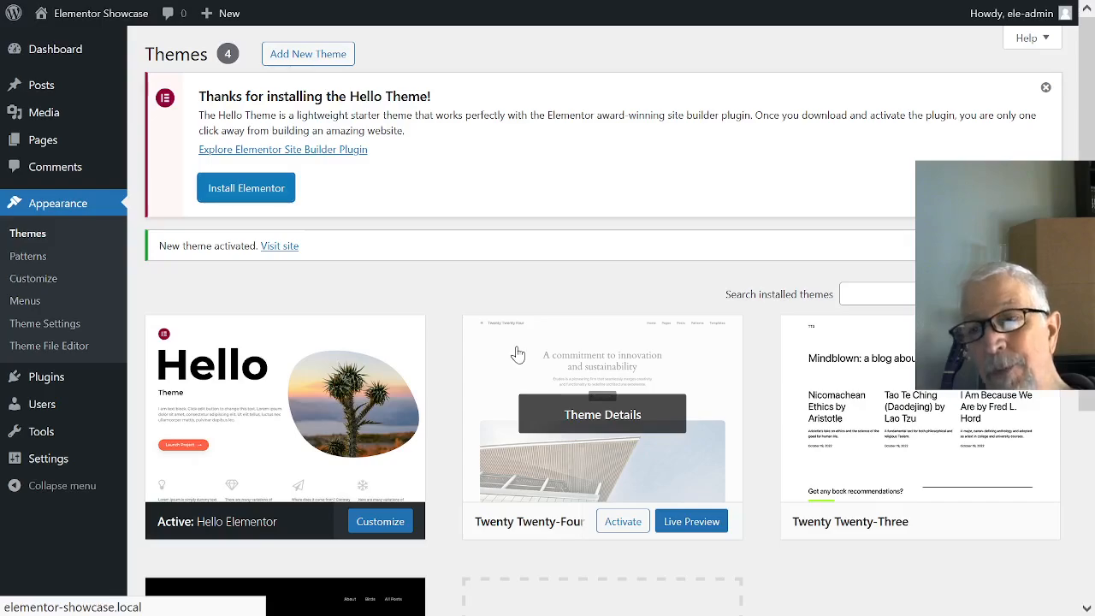
{"action": "left_click", "coordinate": [249, 189]}
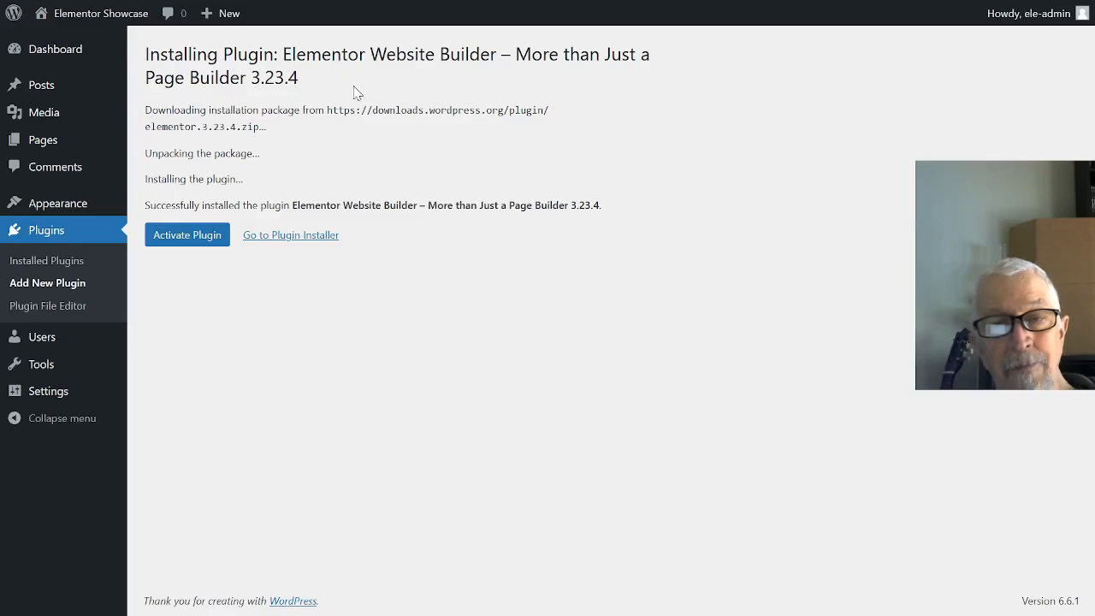
{"action": "left_click", "coordinate": [192, 242]}
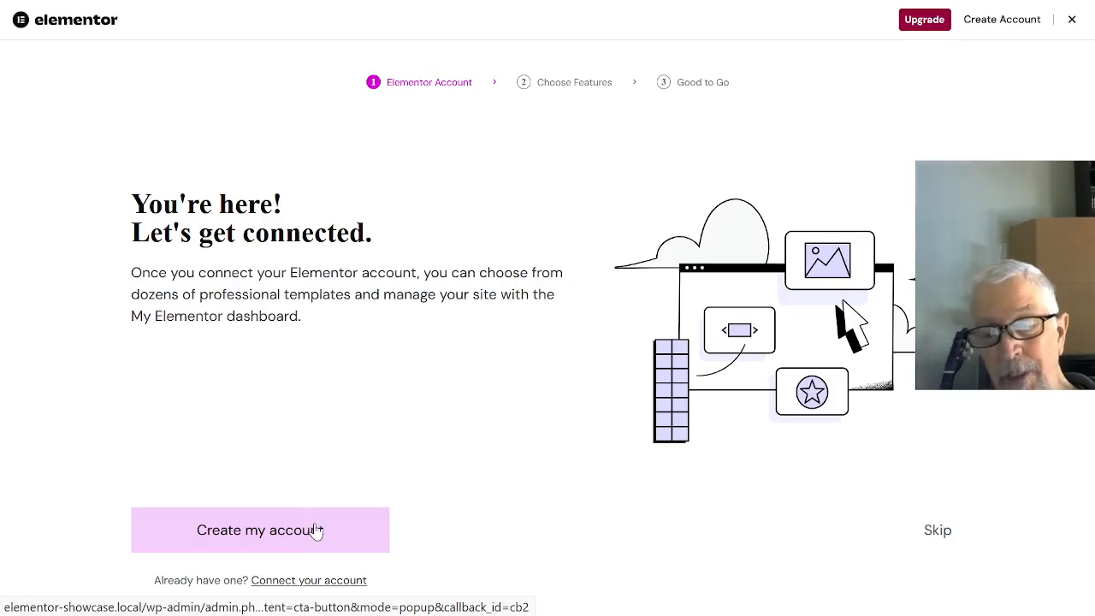
- Connect the site to the existing Elementor account and skip the additional Pro features
{"action": "left_click", "coordinate": [328, 588]}
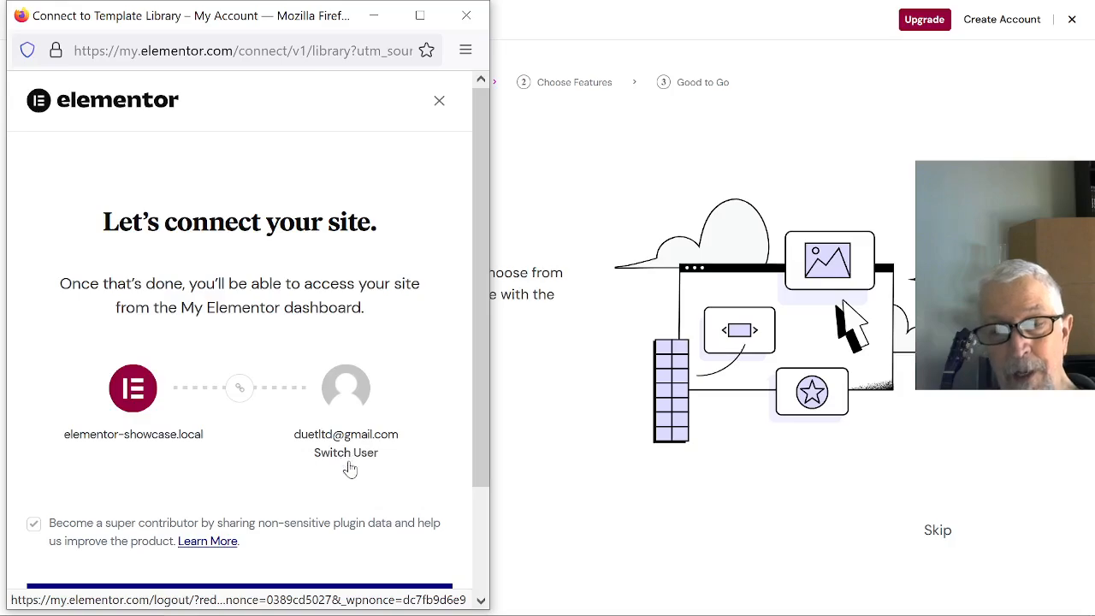
{"action": "scroll", "coordinate": [462, 424], "scroll_direction": "down", "scroll_amount": 3}
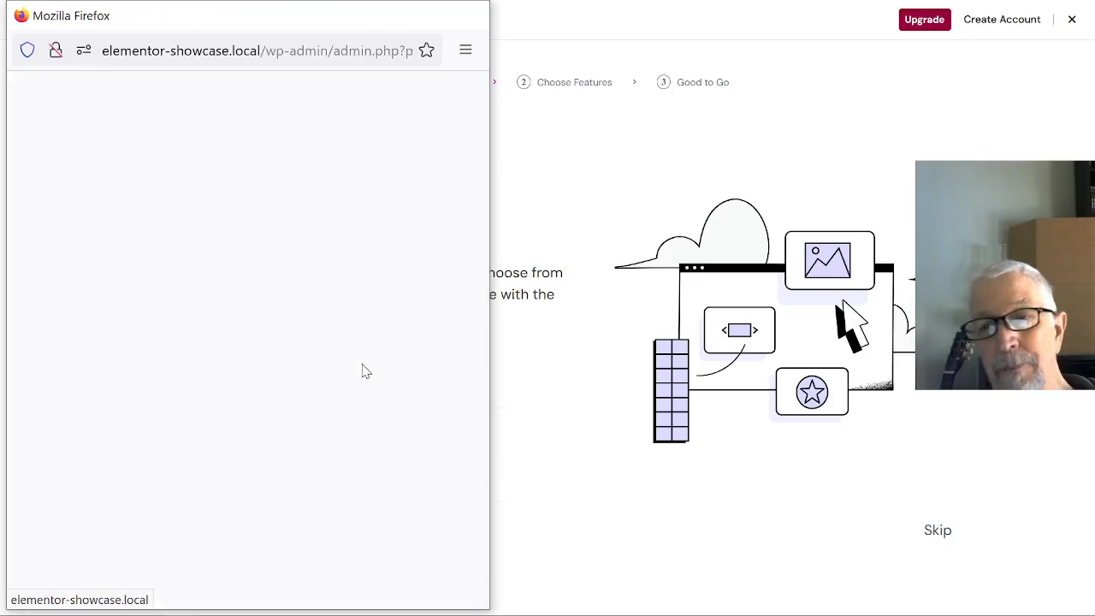
{"action": "mouse_move", "coordinate": [279, 2]}
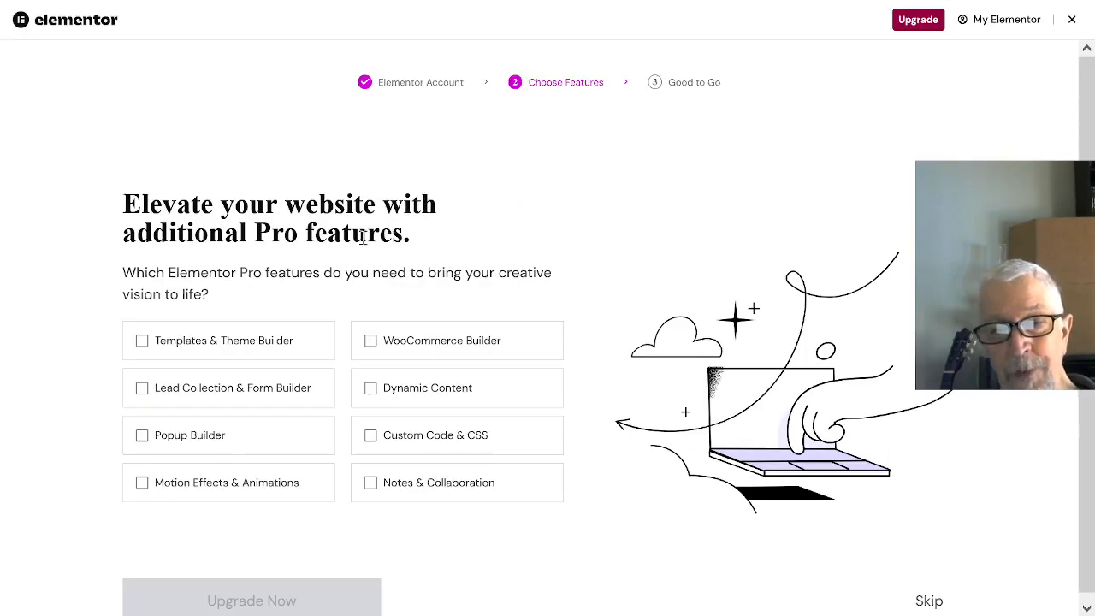
{"action": "scroll", "coordinate": [402, 301], "scroll_direction": "down", "scroll_amount": 1}
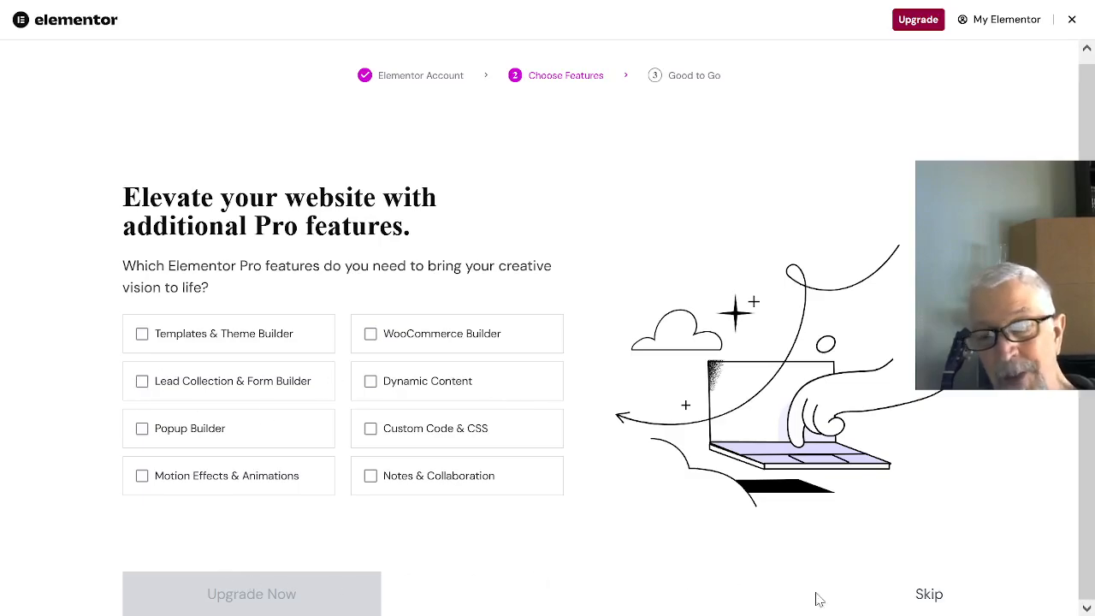
{"action": "left_click", "coordinate": [930, 595]}
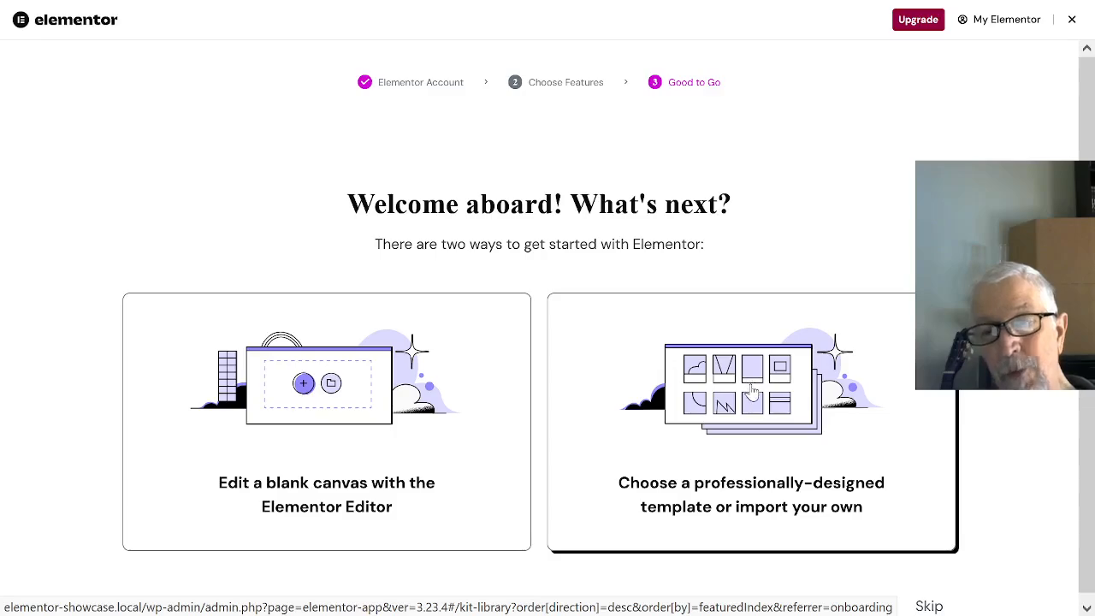
- Choose to start from a professionally-designed template and look through all website kits in the Kit Library
{"action": "left_click", "coordinate": [752, 395]}
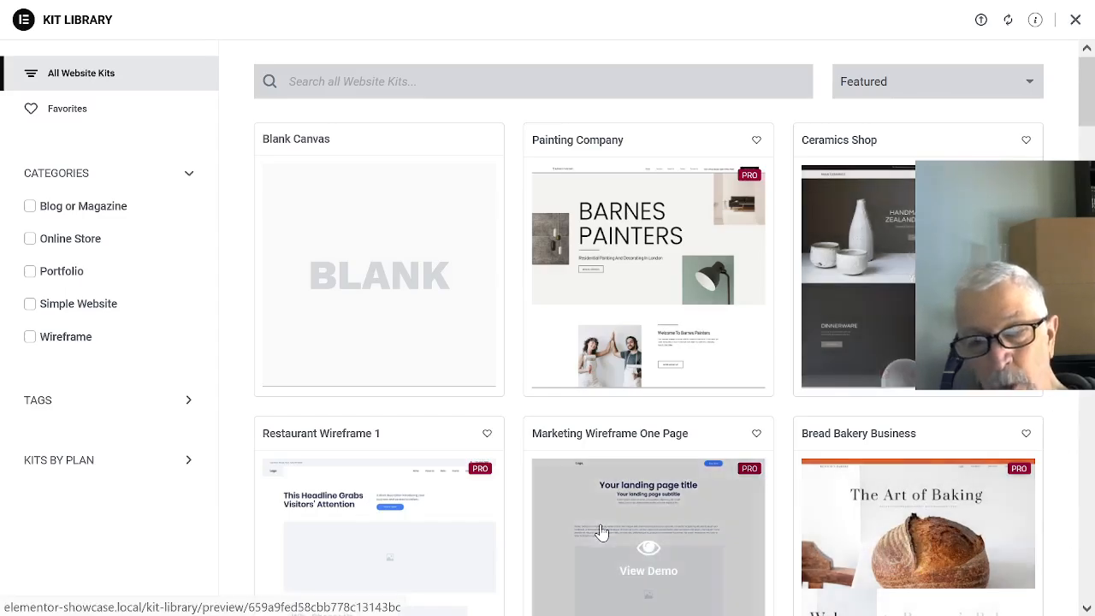
{"action": "scroll", "coordinate": [805, 424], "scroll_direction": "down", "scroll_amount": 2}
{"action": "scroll", "coordinate": [806, 420], "scroll_direction": "down", "scroll_amount": 3}
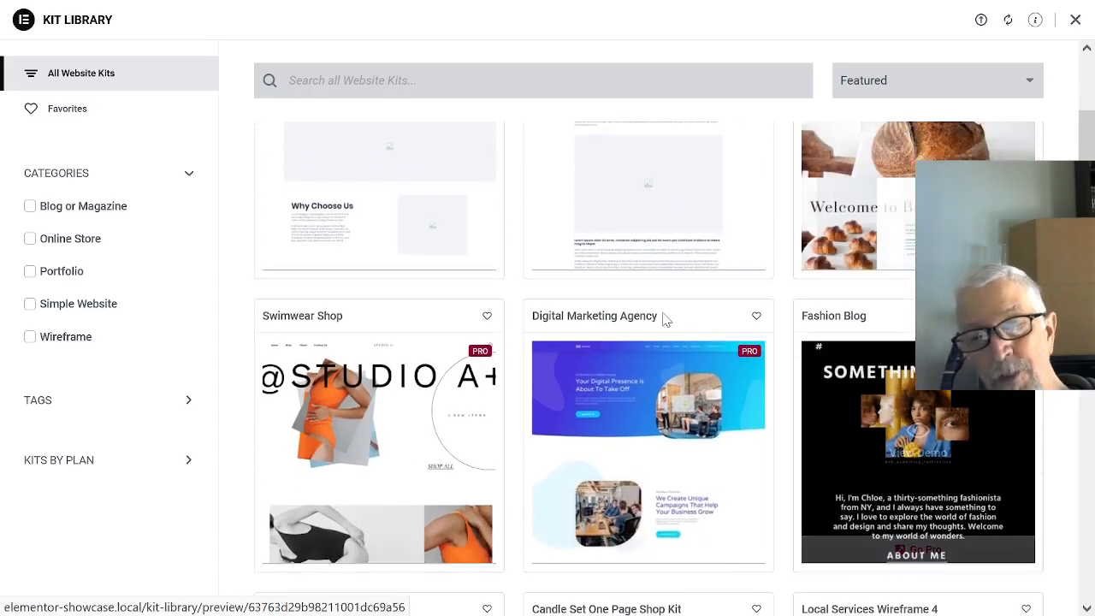
{"action": "scroll", "coordinate": [682, 306], "scroll_direction": "down", "scroll_amount": 3}
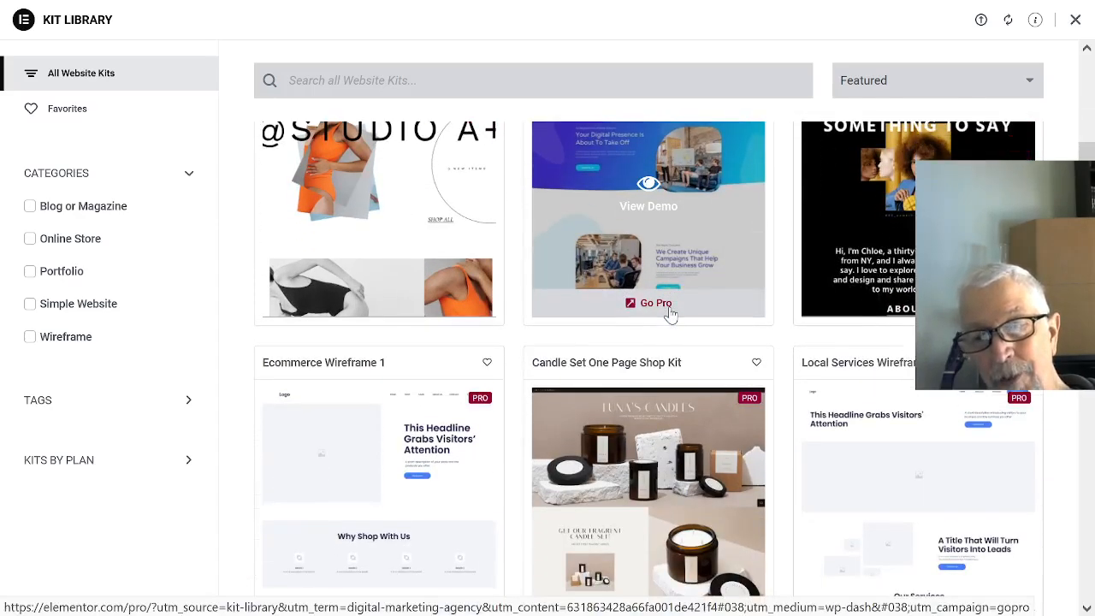
{"action": "scroll", "coordinate": [672, 316], "scroll_direction": "down", "scroll_amount": 5}
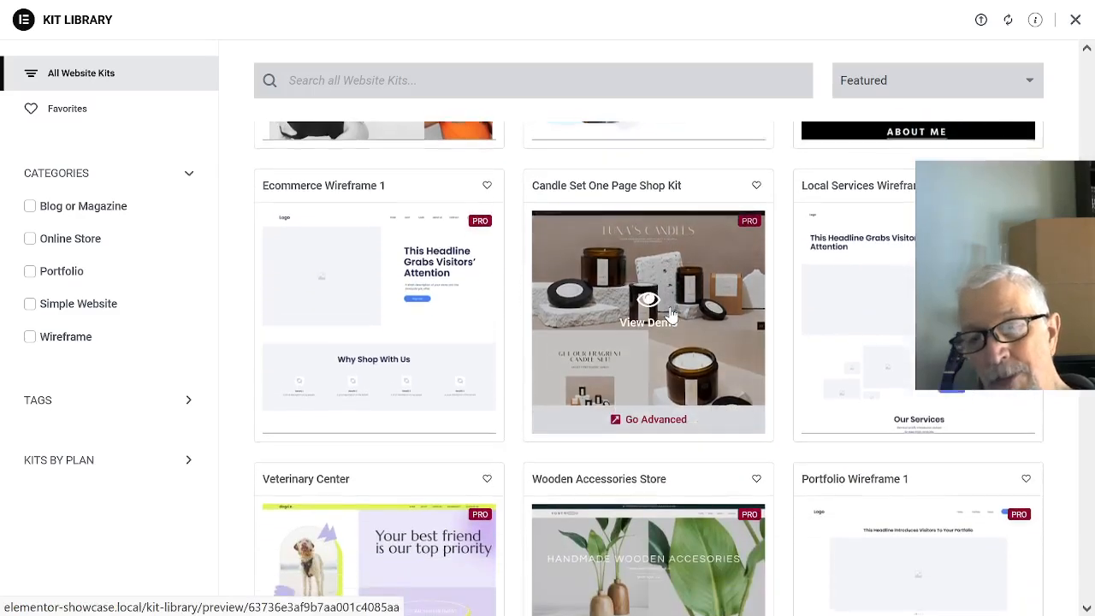
{"action": "scroll", "coordinate": [671, 315], "scroll_direction": "down", "scroll_amount": 4}
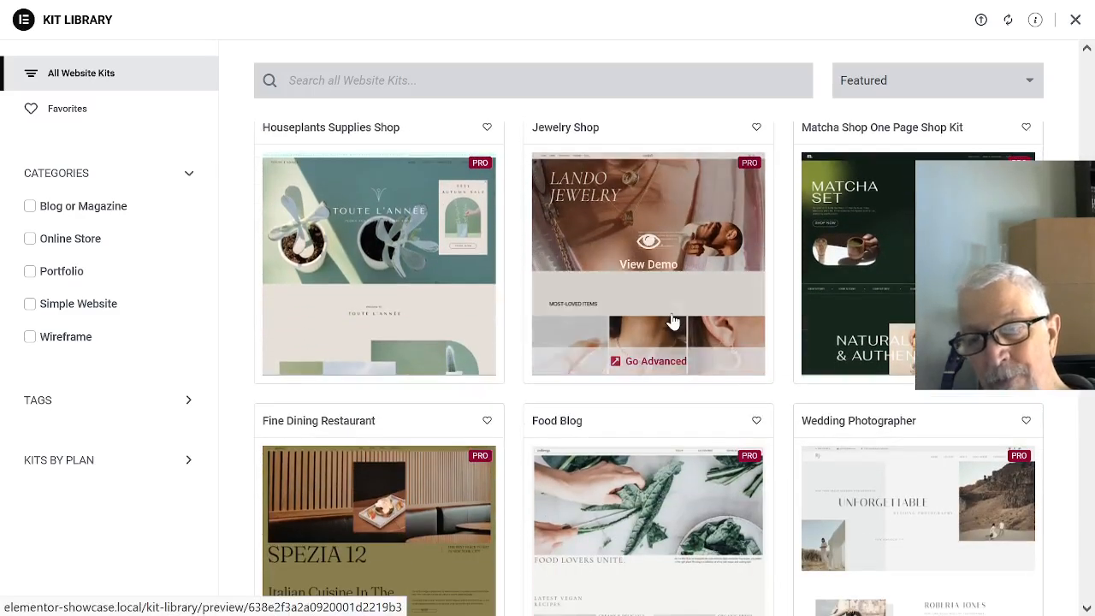
{"action": "scroll", "coordinate": [667, 315], "scroll_direction": "down", "scroll_amount": 2}
{"action": "scroll", "coordinate": [666, 315], "scroll_direction": "down", "scroll_amount": 1}
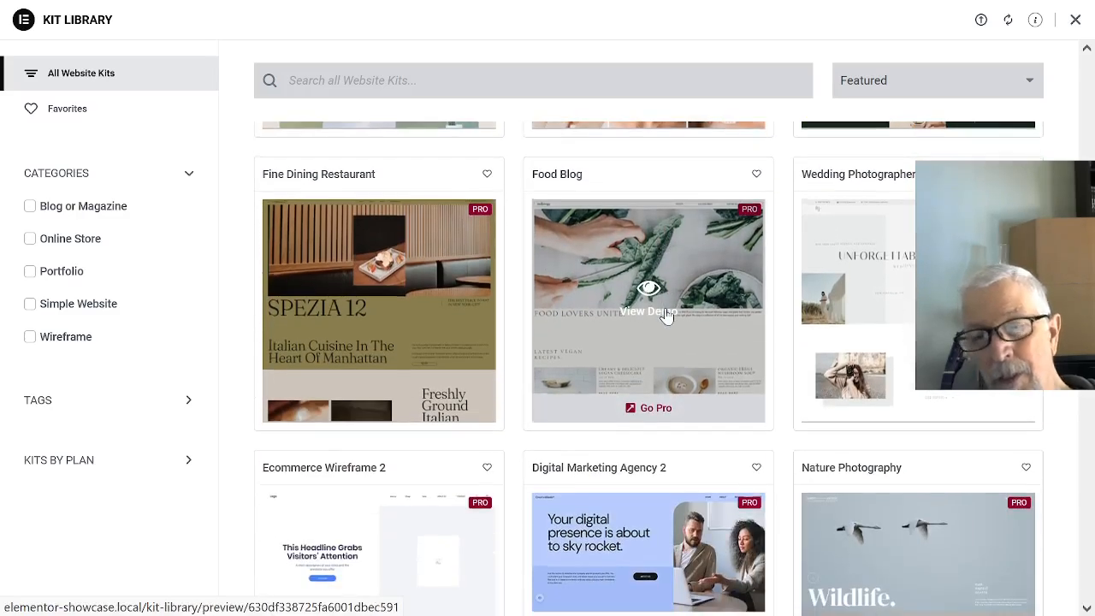
{"action": "scroll", "coordinate": [666, 315], "scroll_direction": "down", "scroll_amount": 5}
{"action": "scroll", "coordinate": [666, 318], "scroll_direction": "down", "scroll_amount": 2}
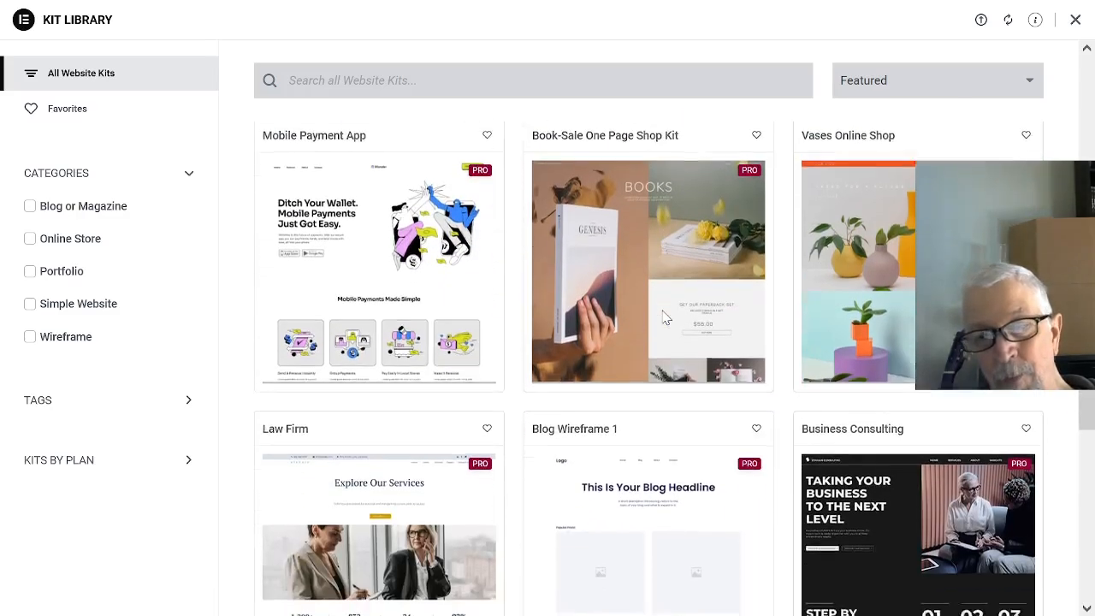
{"action": "scroll", "coordinate": [665, 319], "scroll_direction": "down", "scroll_amount": 4}
{"action": "scroll", "coordinate": [661, 318], "scroll_direction": "down", "scroll_amount": 3}
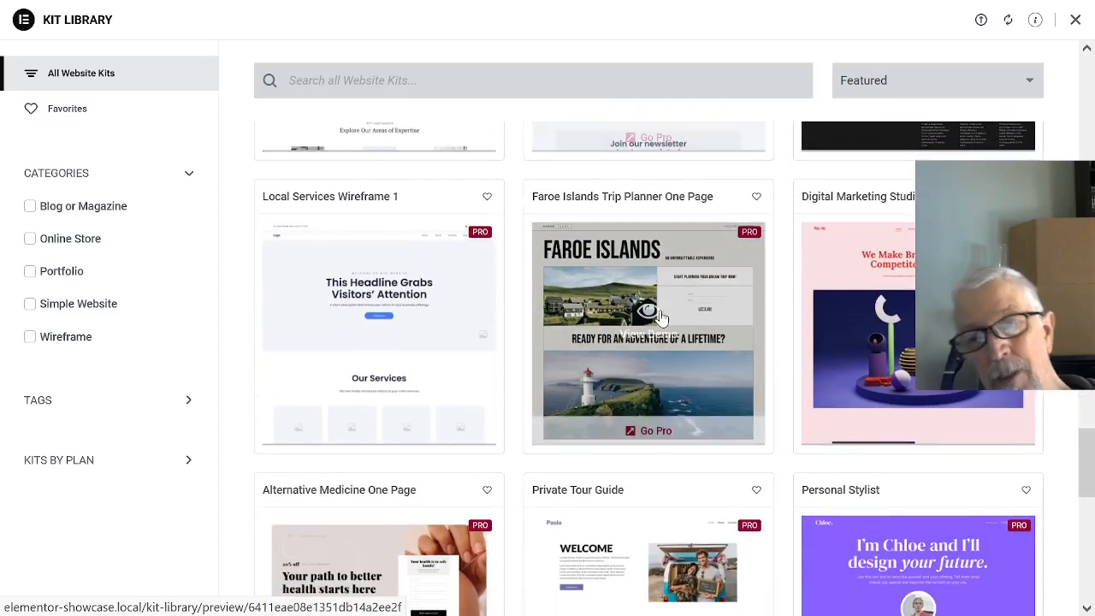
{"action": "scroll", "coordinate": [661, 318], "scroll_direction": "down", "scroll_amount": 3}
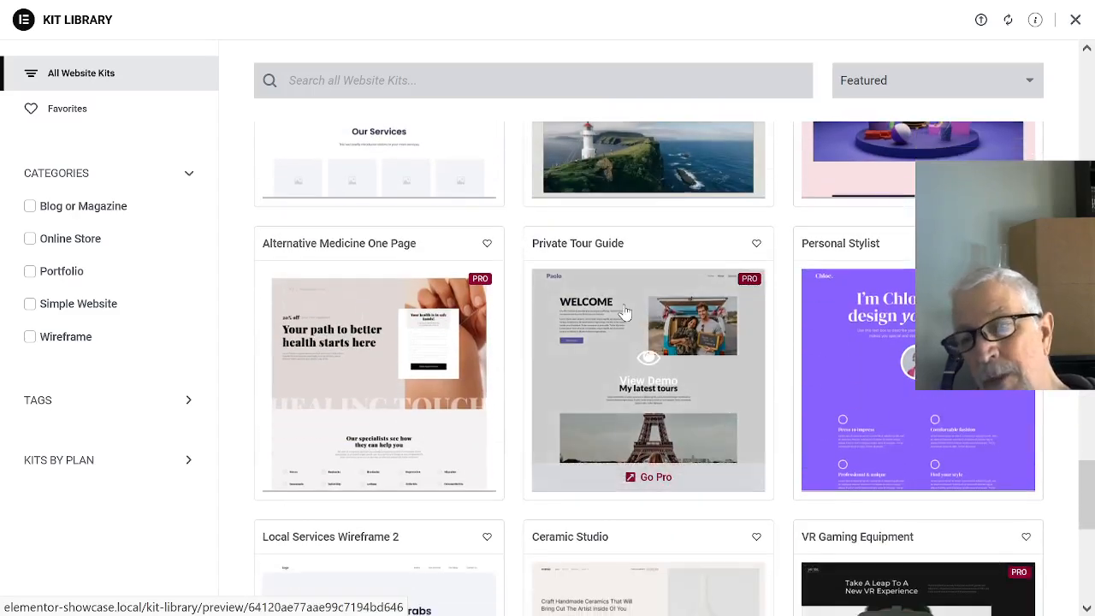
{"action": "scroll", "coordinate": [624, 312], "scroll_direction": "down", "scroll_amount": 2}
{"action": "scroll", "coordinate": [610, 291], "scroll_direction": "down", "scroll_amount": 1}
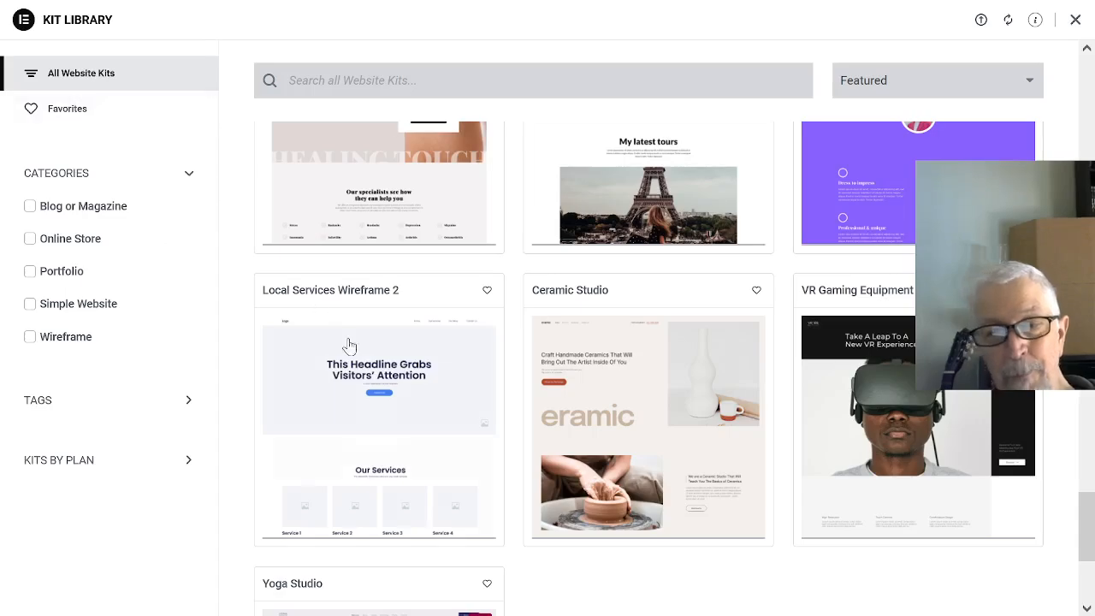
- Apply the entire Local Services Wireframe 2 kit with unfiltered file uploads enabled, and close the finished import
{"action": "mouse_move", "coordinate": [395, 387]}
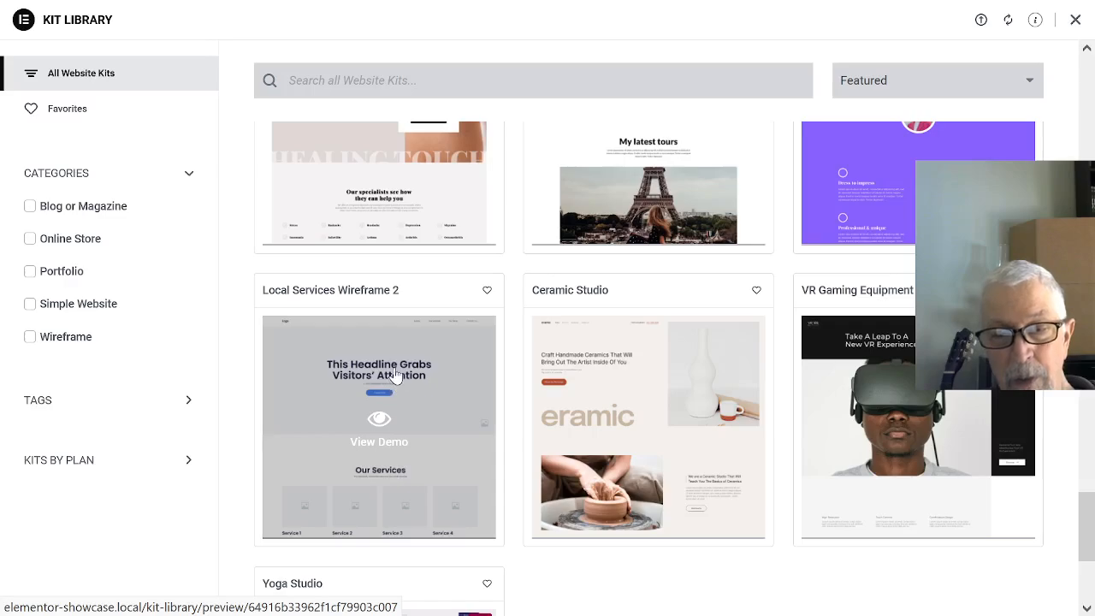
{"action": "left_click", "coordinate": [395, 377]}
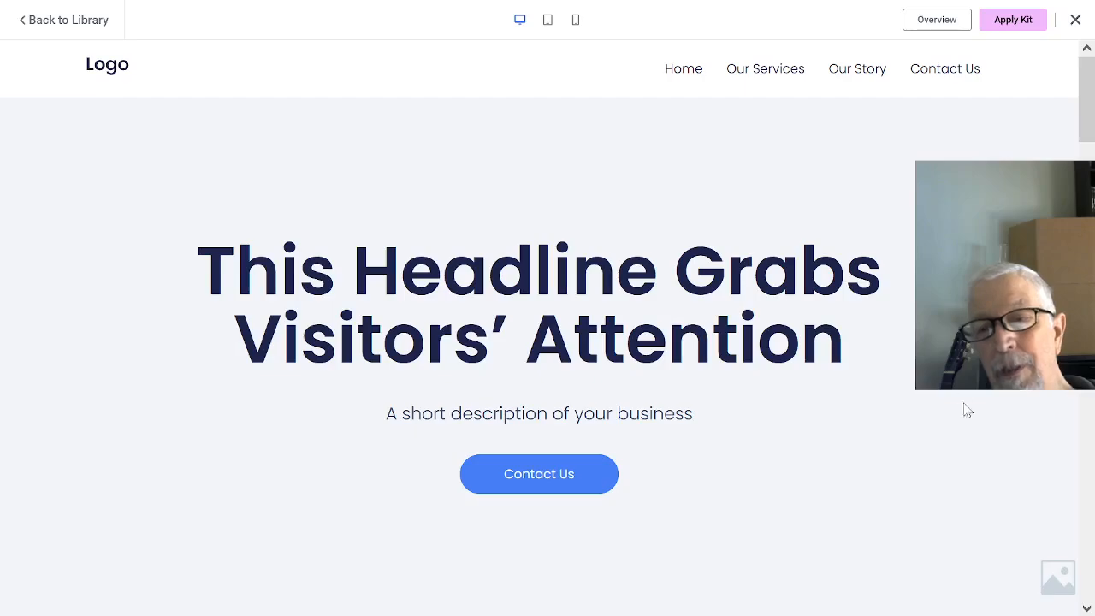
{"action": "left_click", "coordinate": [1012, 21]}
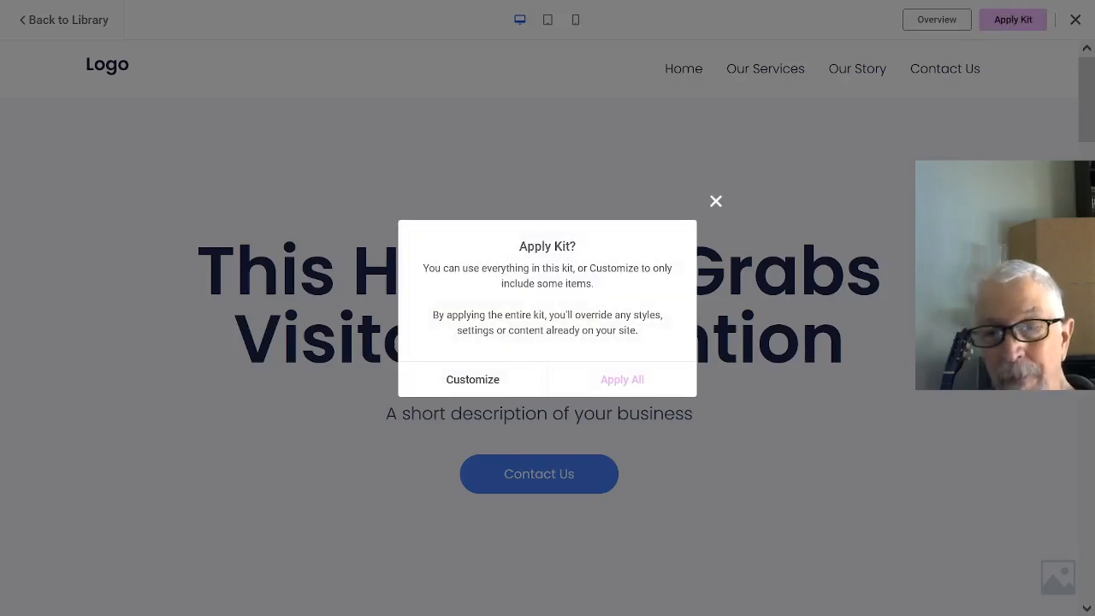
{"action": "left_click", "coordinate": [639, 381]}
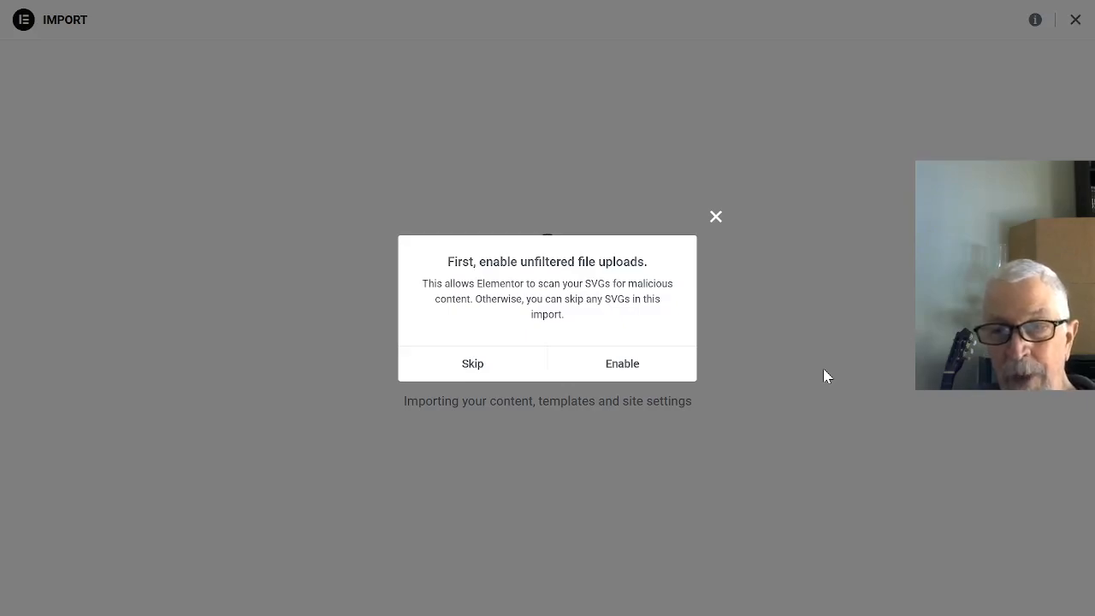
{"action": "left_click", "coordinate": [635, 366]}
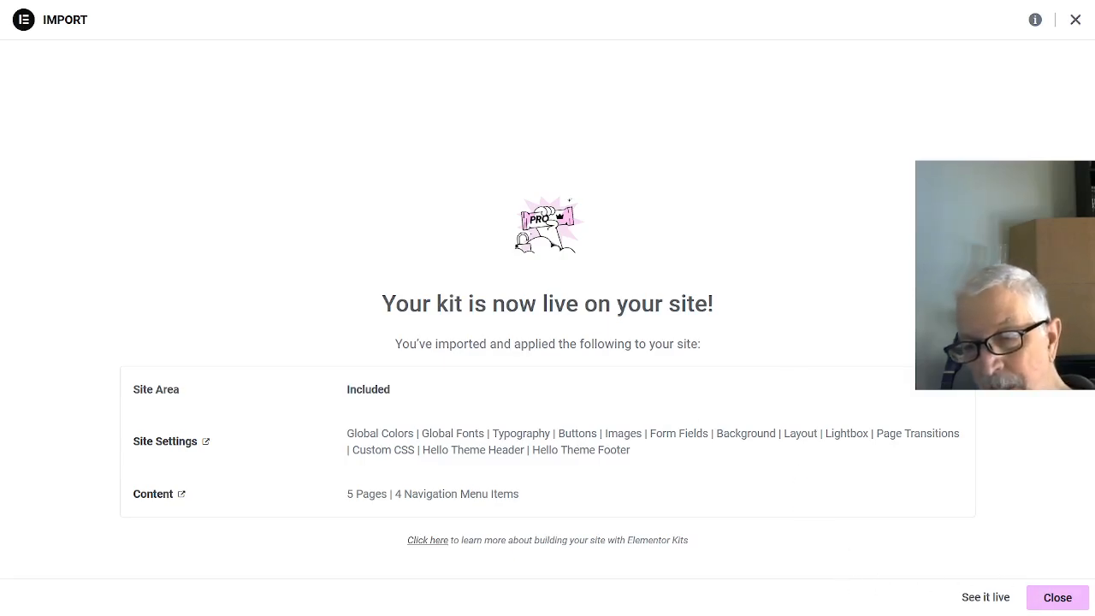
{"action": "left_click", "coordinate": [1058, 598]}
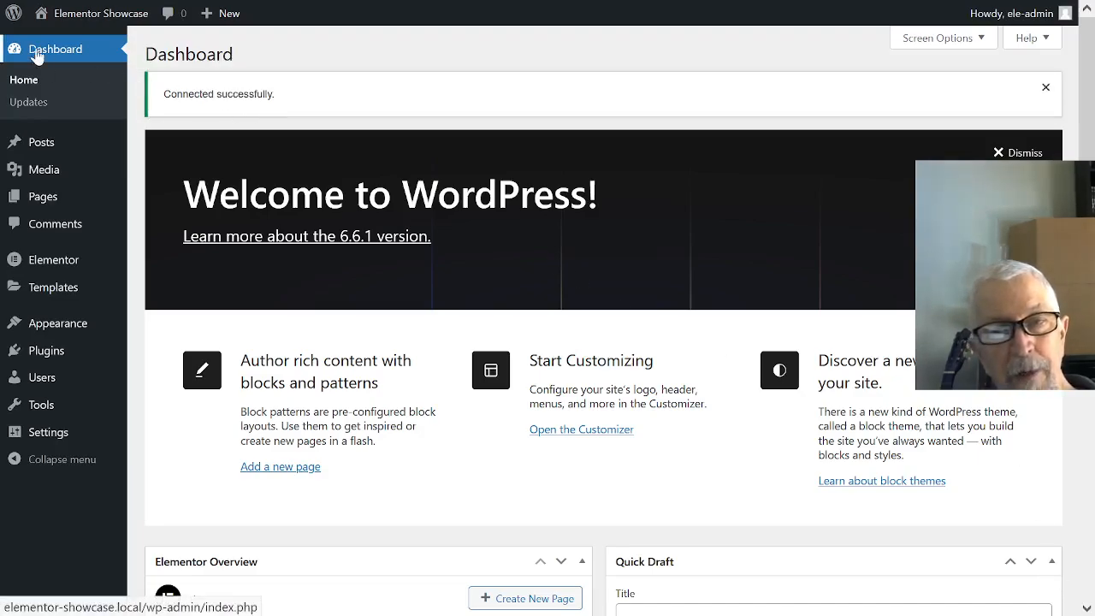
- Visit the Elementor Showcase site from the dashboard to check the home page with the applied kit
{"action": "mouse_move", "coordinate": [86, 12]}
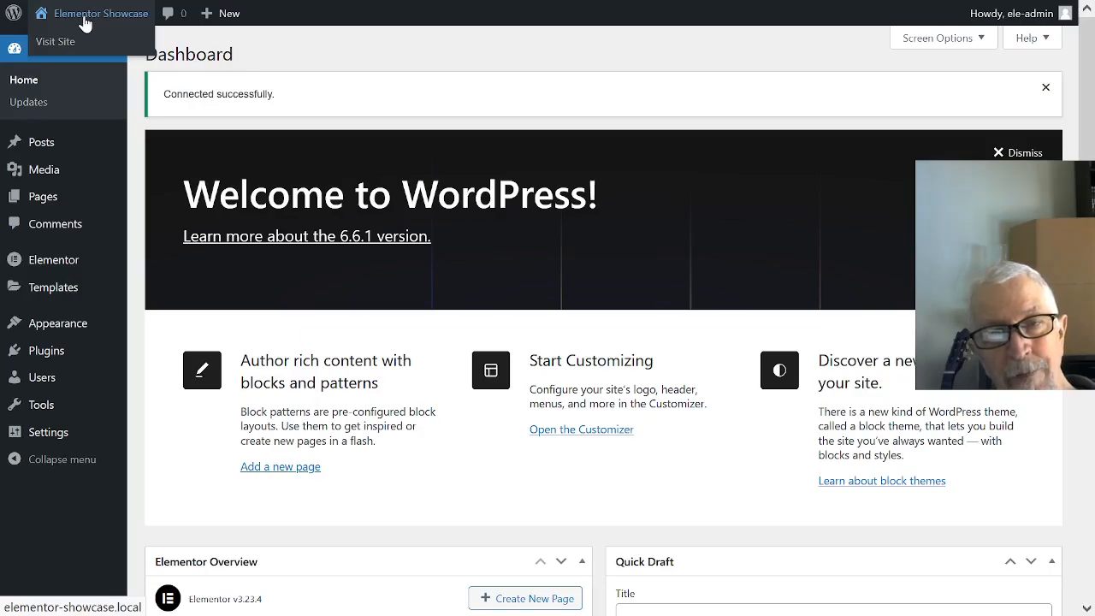
{"action": "left_click", "coordinate": [84, 40]}
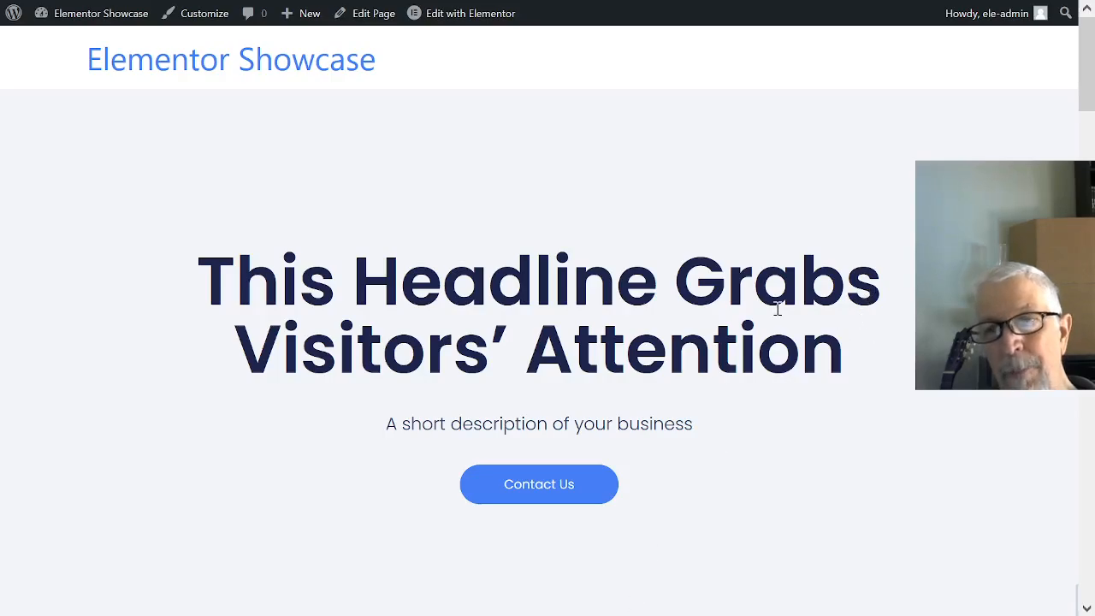
{"action": "mouse_move", "coordinate": [428, 15]}
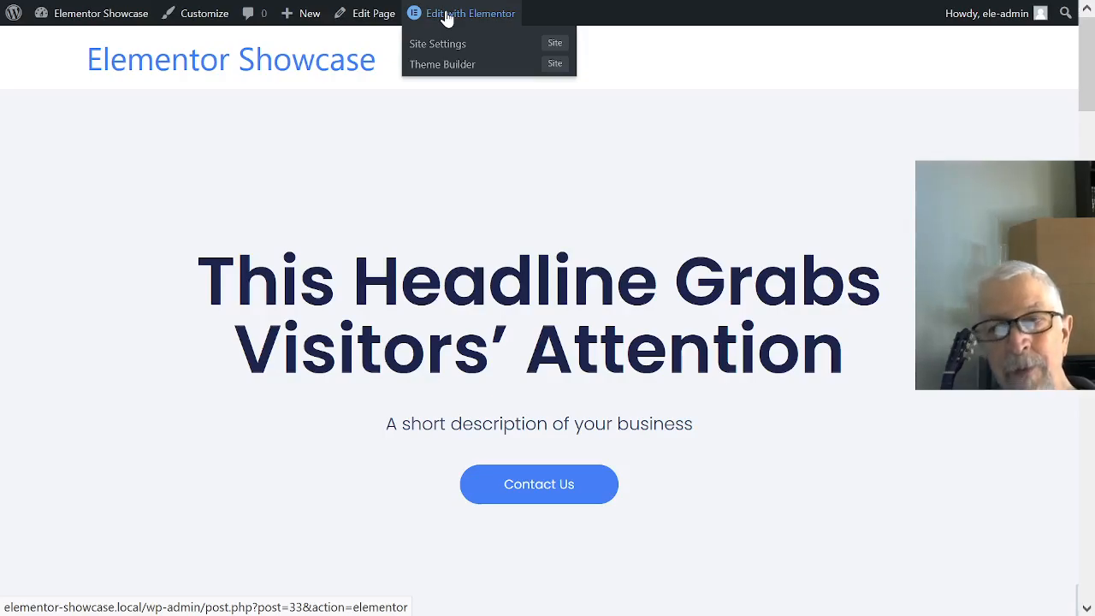
- Open the home page for editing with Elementor and skip the AI trial notification
{"action": "left_click", "coordinate": [446, 17]}
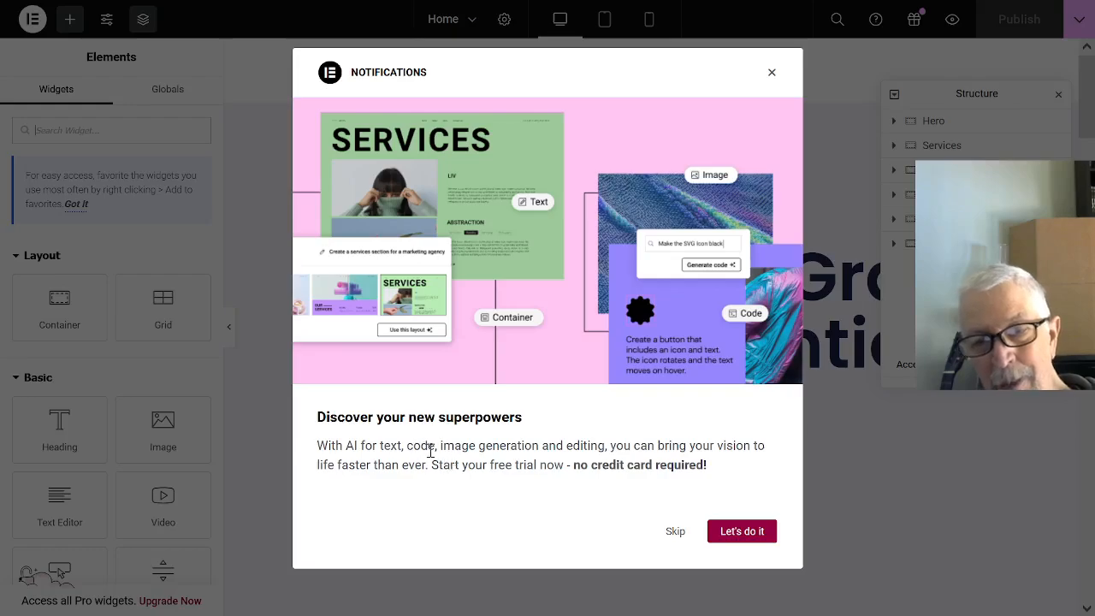
{"action": "left_click", "coordinate": [675, 532]}
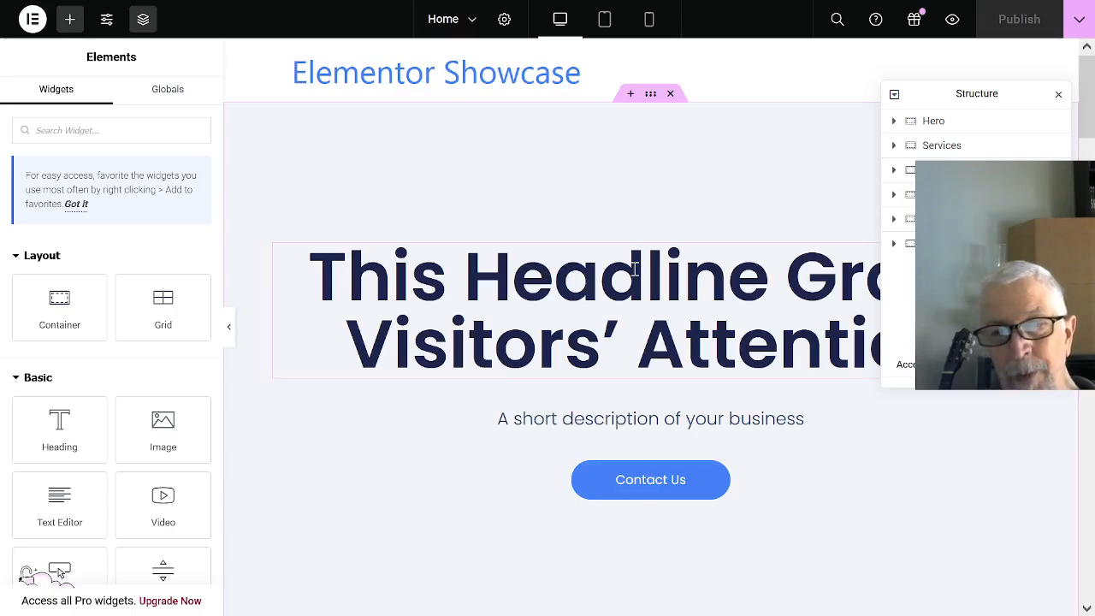
- Replace the hero section's main headline with "Welcome to the Elementor Showcase"
{"action": "left_click", "coordinate": [558, 280]}
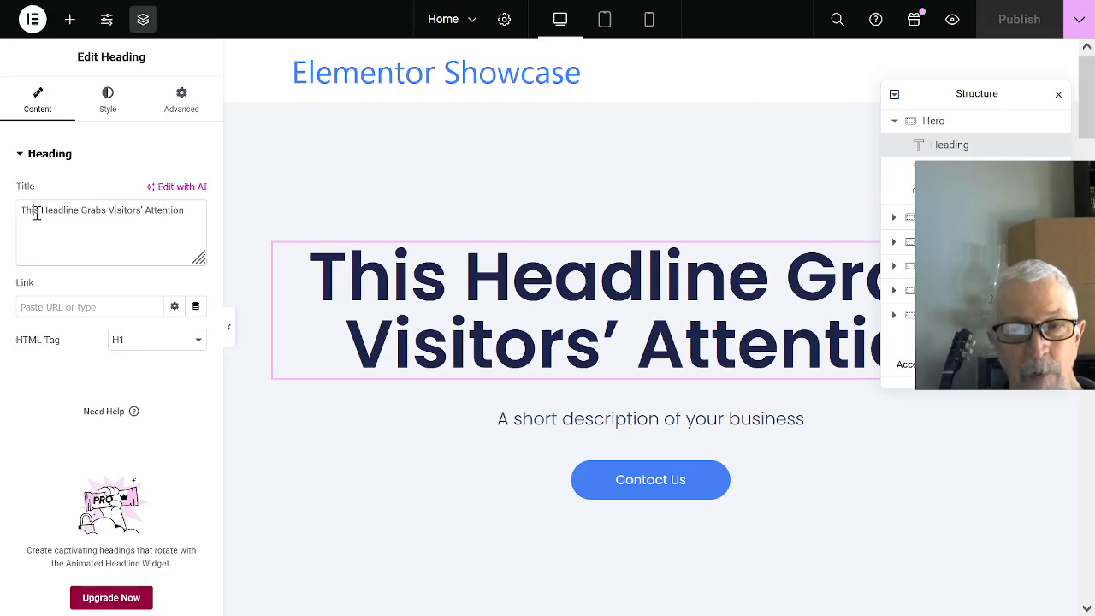
{"action": "left_click_drag", "start_coordinate": [20, 212], "coordinate": [192, 204]}
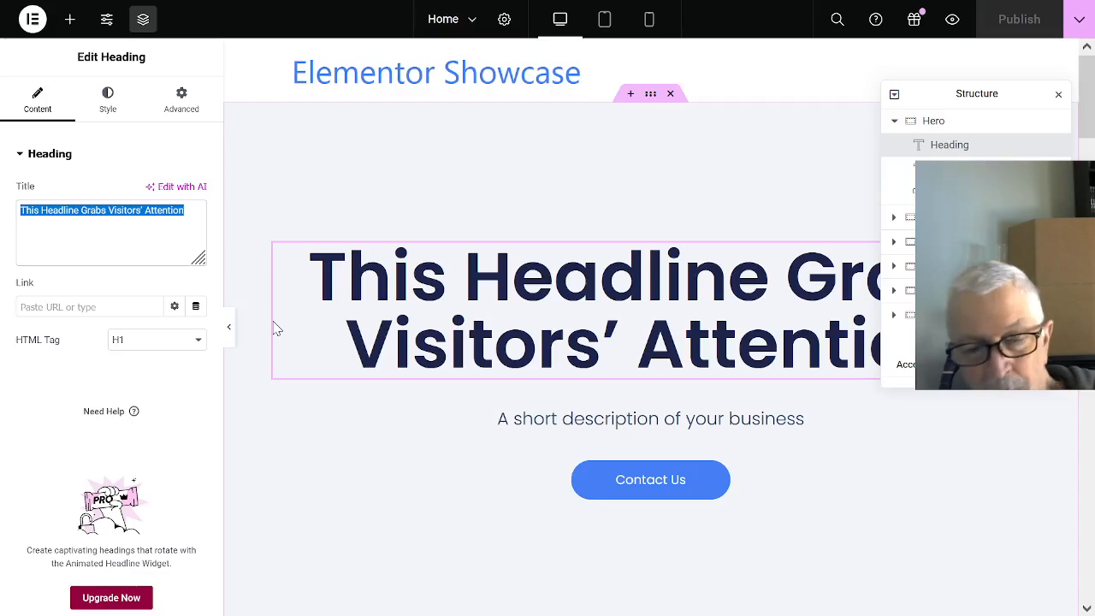
{"action": "type", "text": "W"}
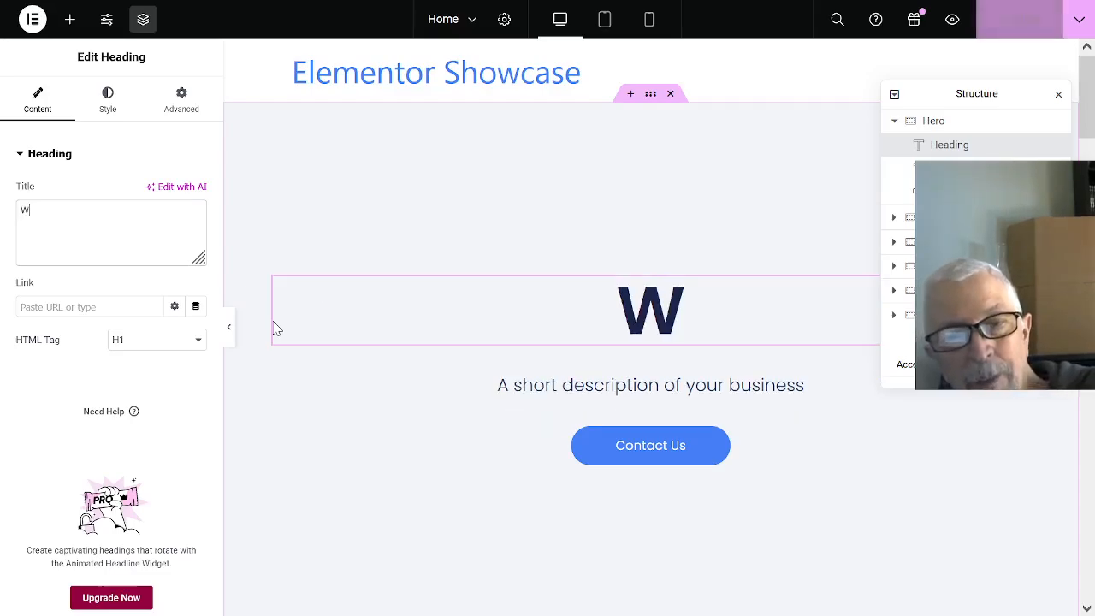
{"action": "type", "text": "elco"}
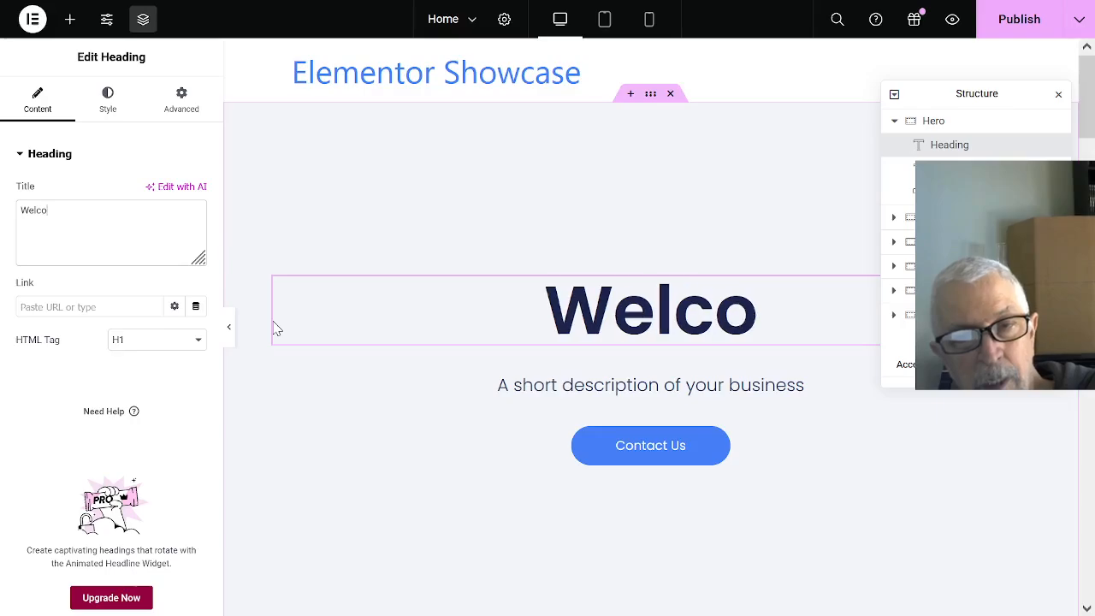
{"action": "type", "text": "me to "}
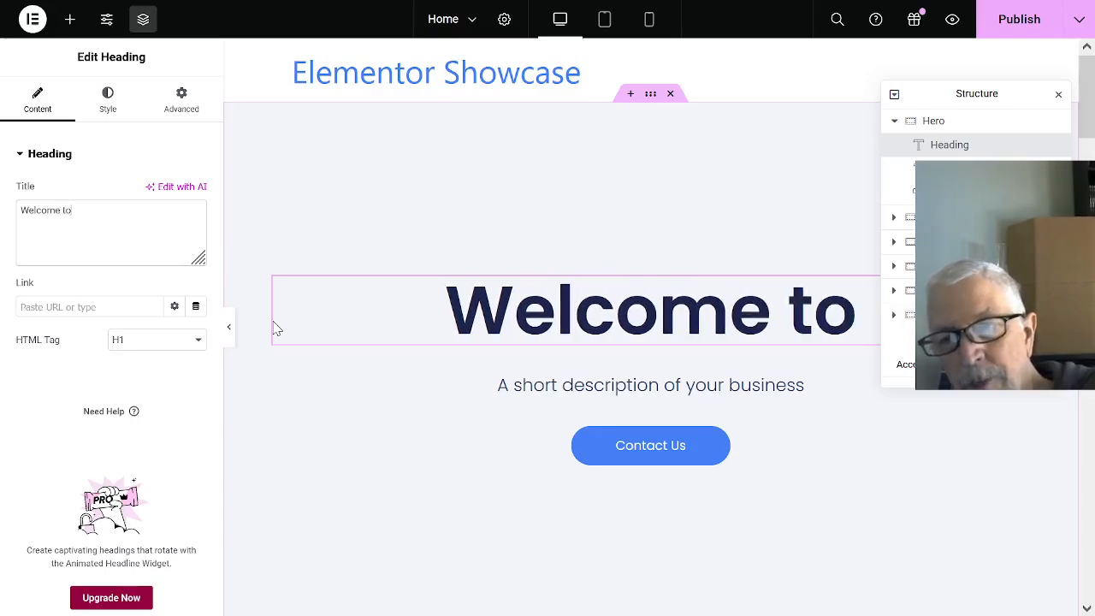
{"action": "type", "text": "the"}
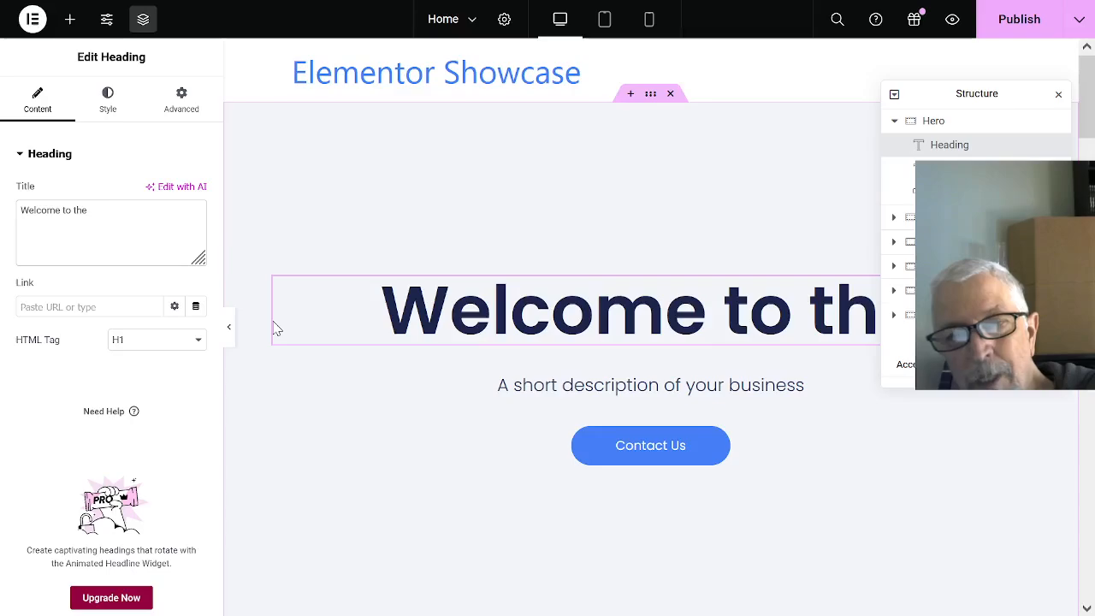
{"action": "type", "text": " Ele"}
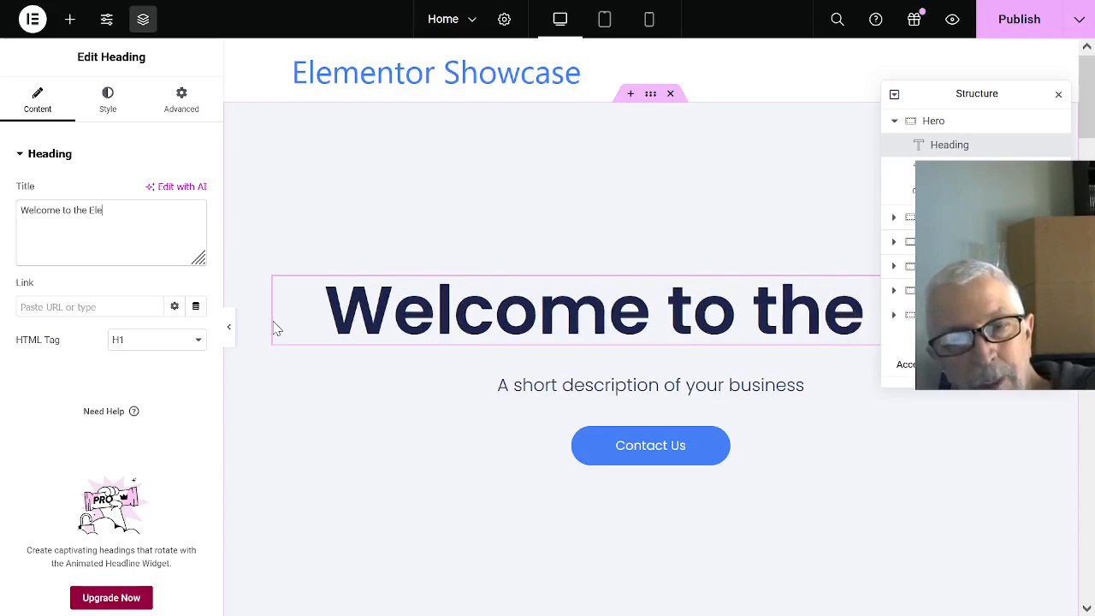
{"action": "type", "text": "mentor"}
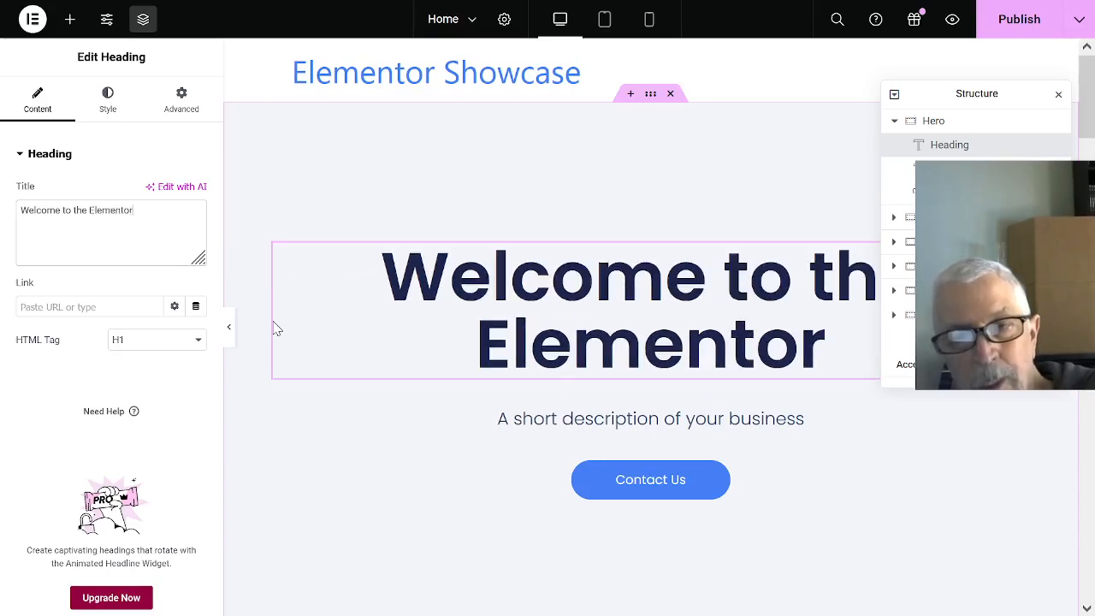
{"action": "type", "text": " Sho"}
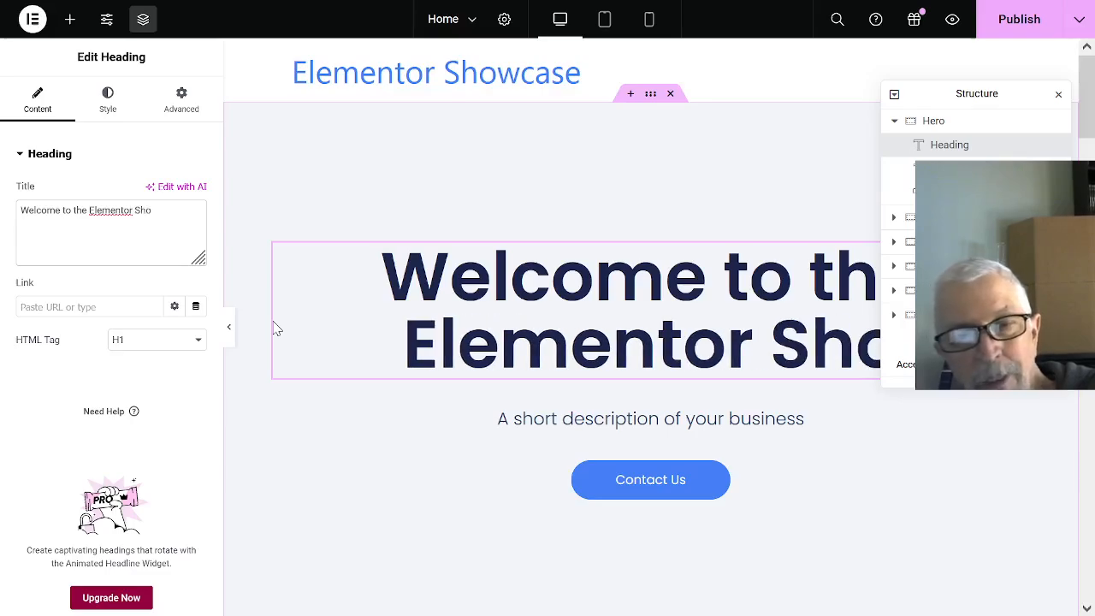
{"action": "type", "text": "wcase"}
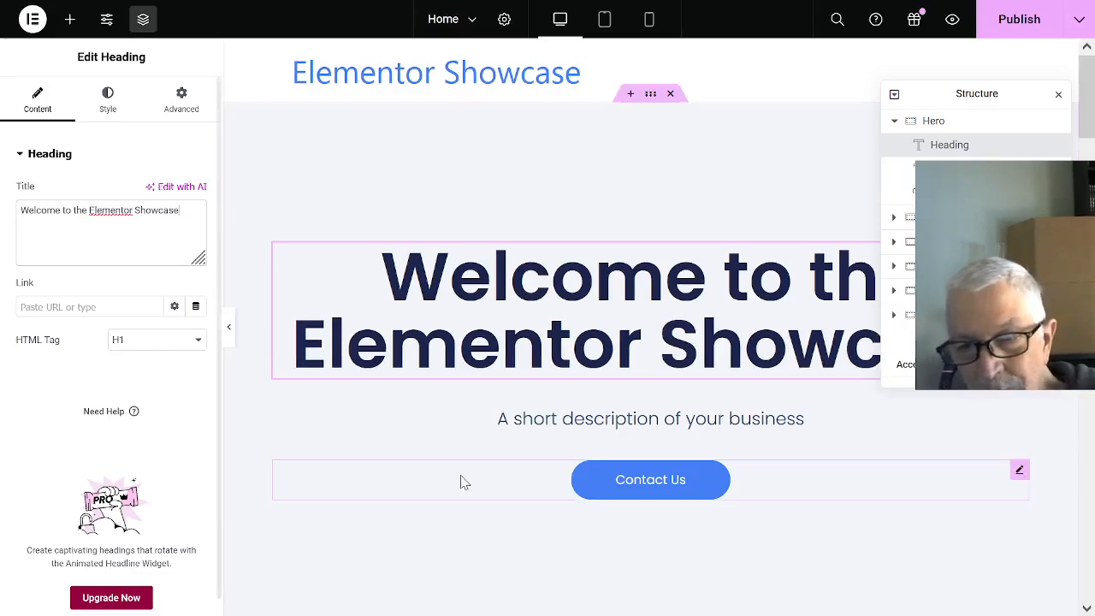
- Replace the short business description under the headline with "We will show you what a bakery would do with this page."
{"action": "left_click", "coordinate": [585, 421]}
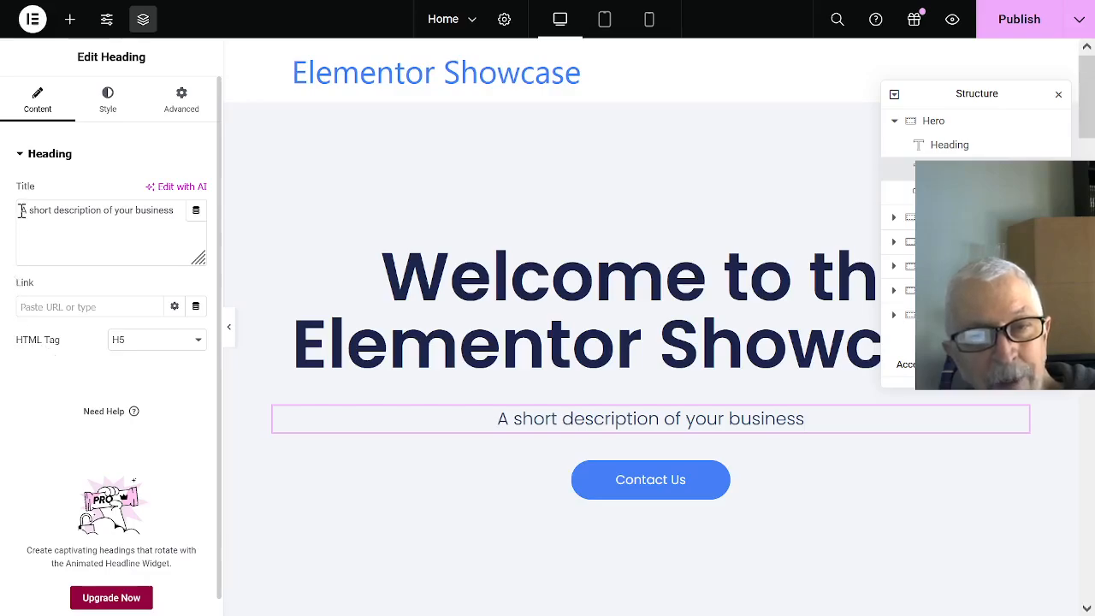
{"action": "left_click_drag", "start_coordinate": [22, 210], "coordinate": [175, 212]}
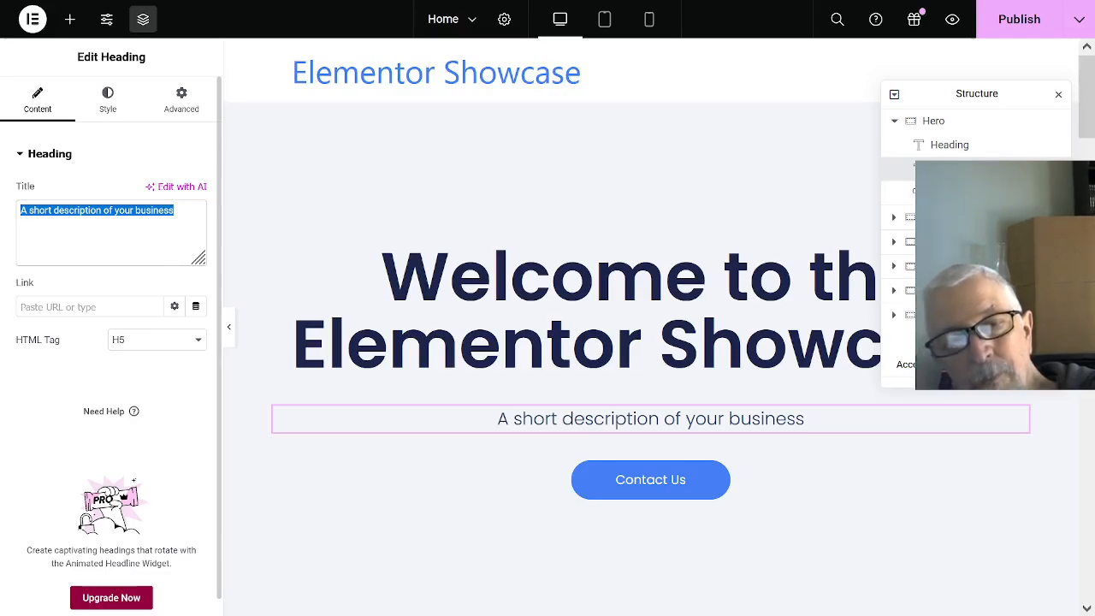
{"action": "type", "text": "We will "}
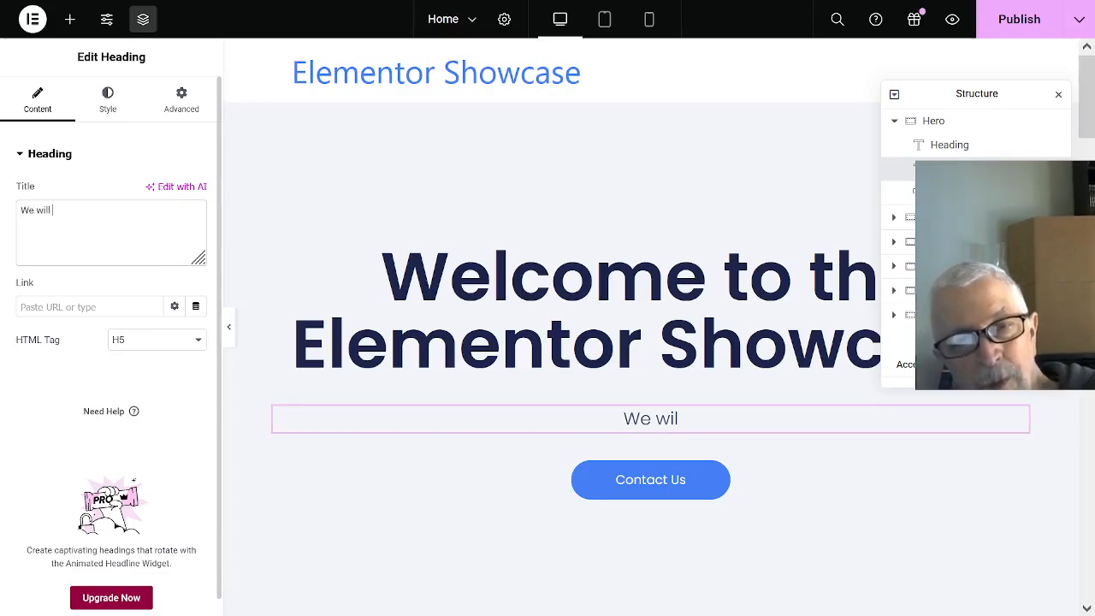
{"action": "type", "text": "show y"}
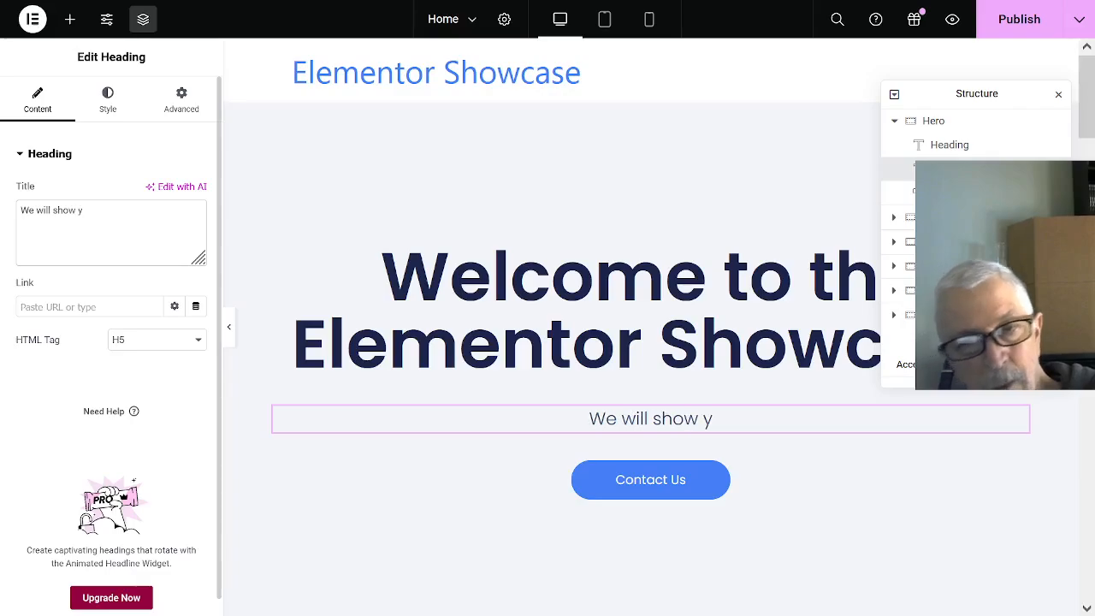
{"action": "type", "text": "ou what"}
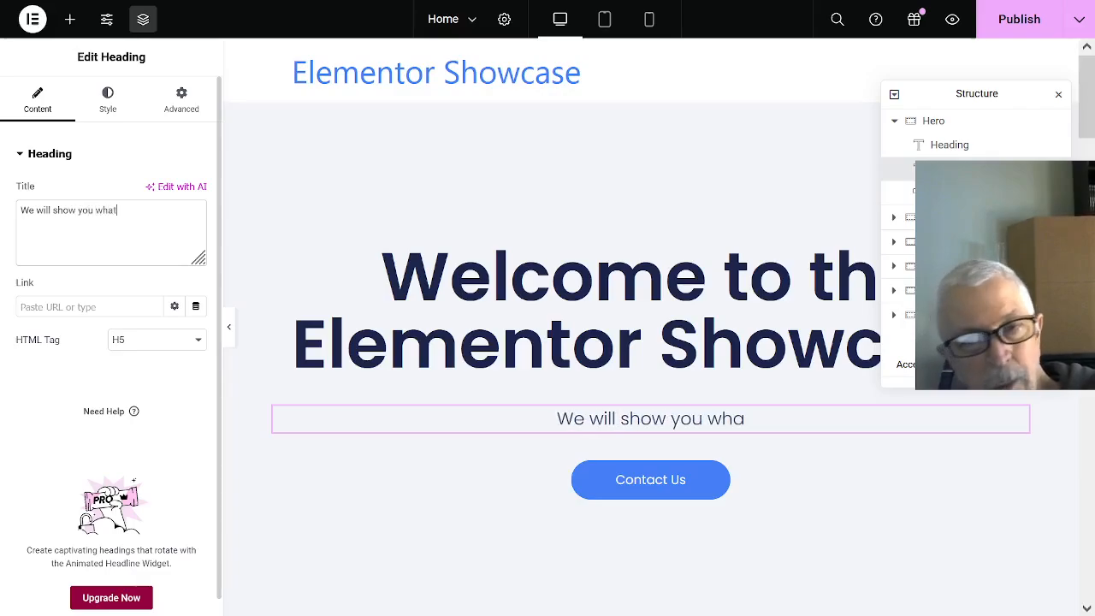
{"action": "type", "text": " a b"}
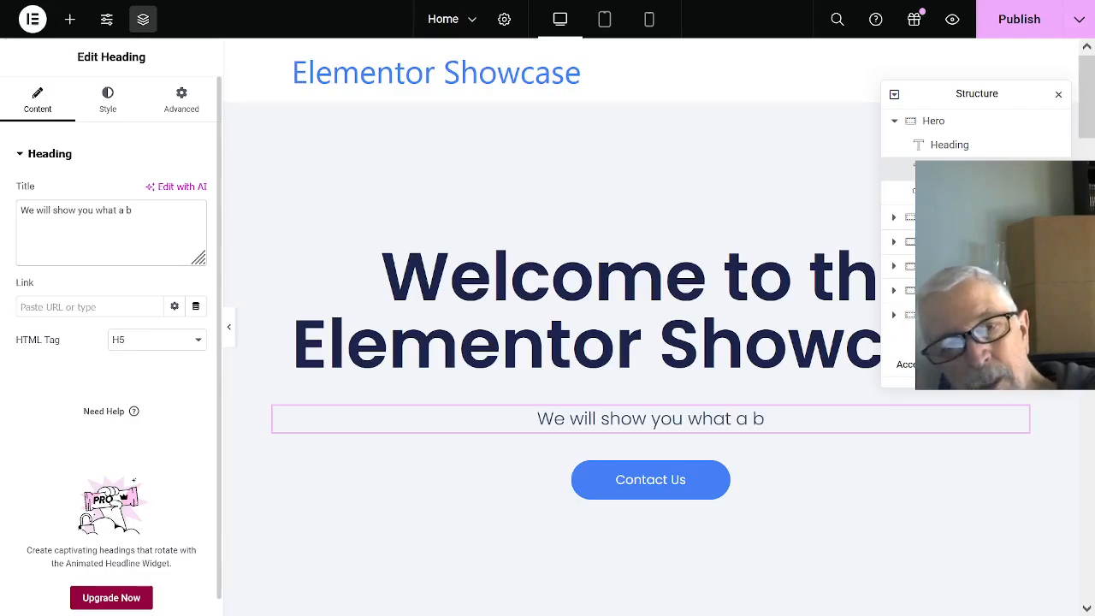
{"action": "type", "text": "akery"}
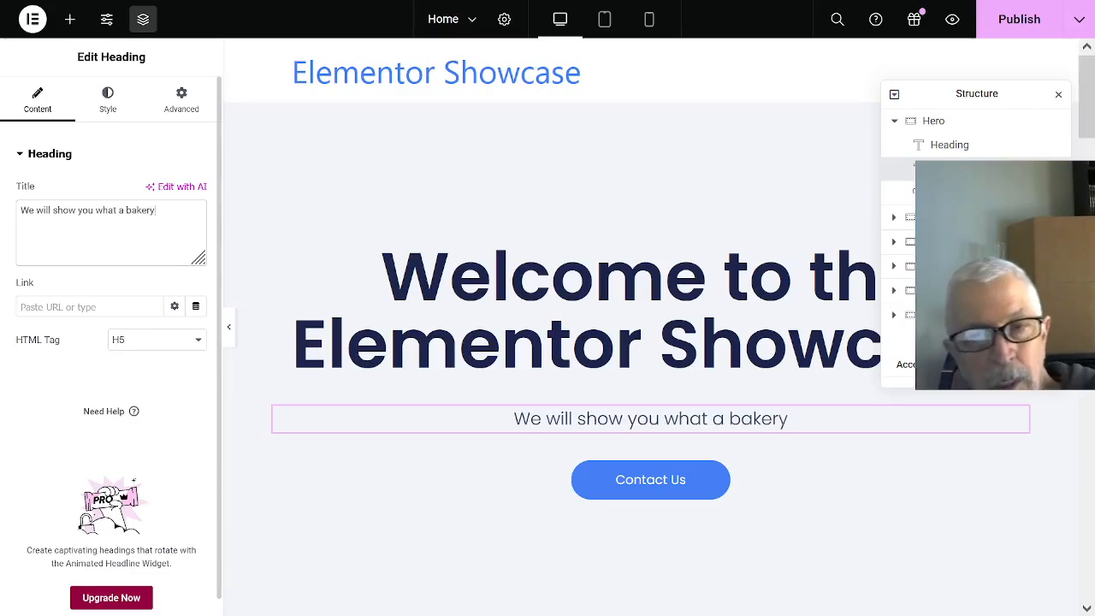
{"action": "type", "text": " would"}
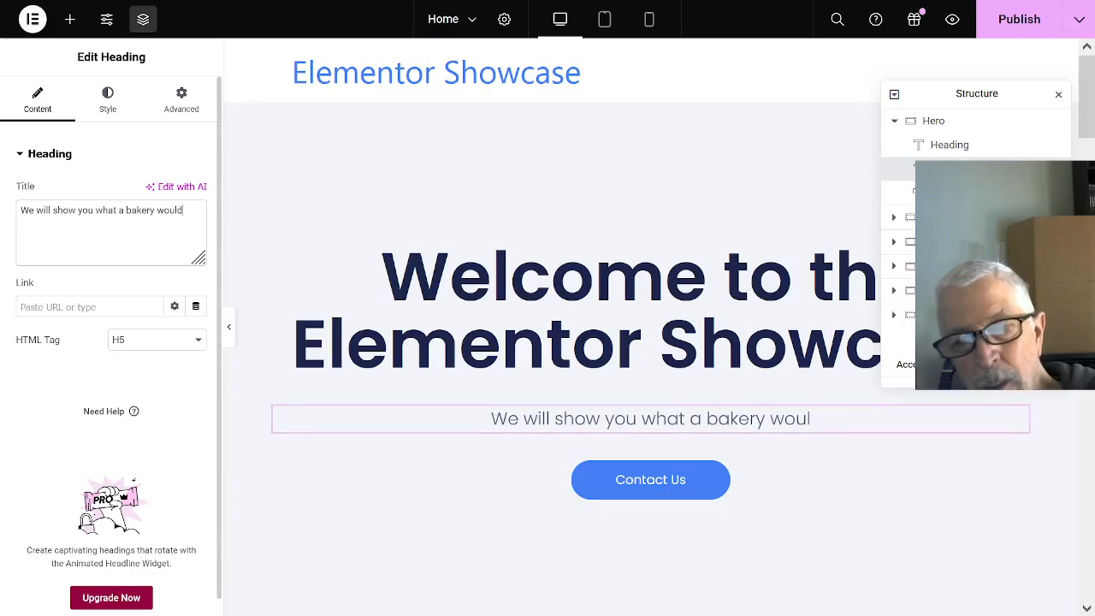
{"action": "type", "text": " do wi"}
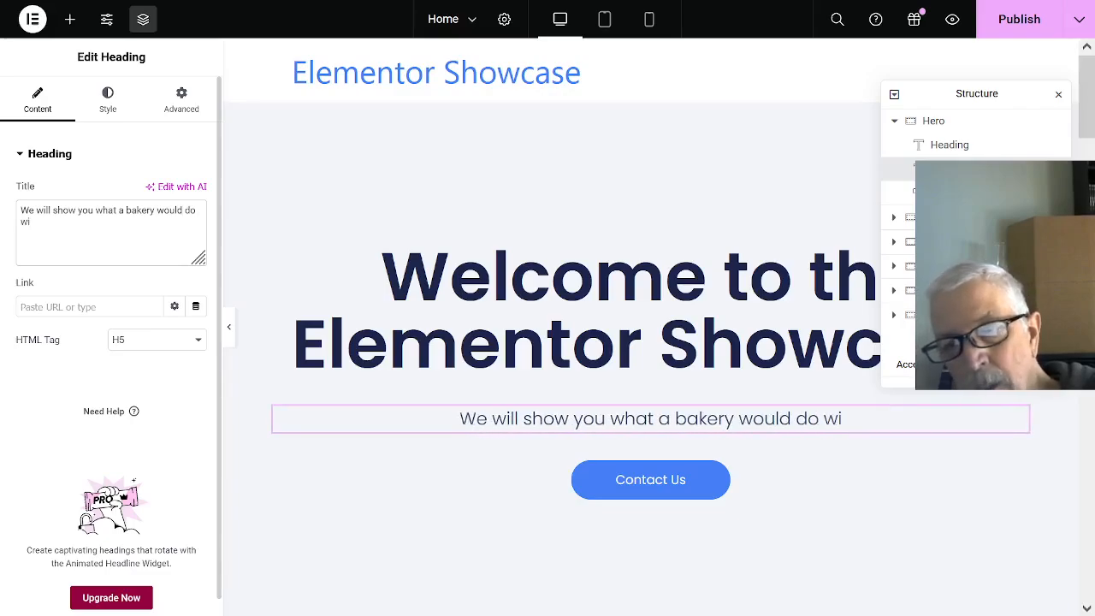
{"action": "type", "text": "th thi"}
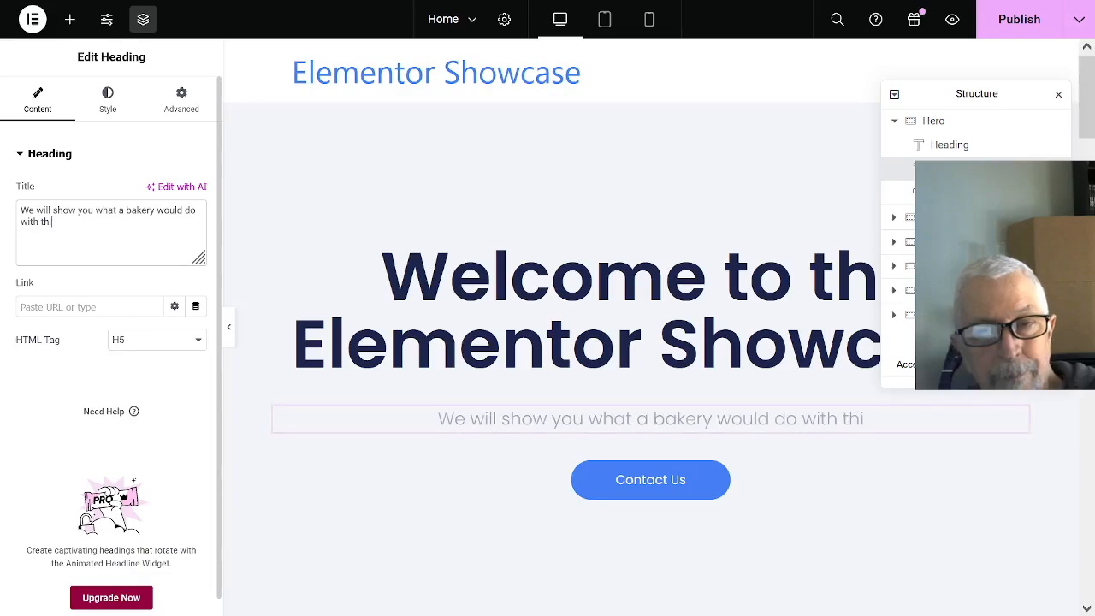
{"action": "type", "text": "s p"}
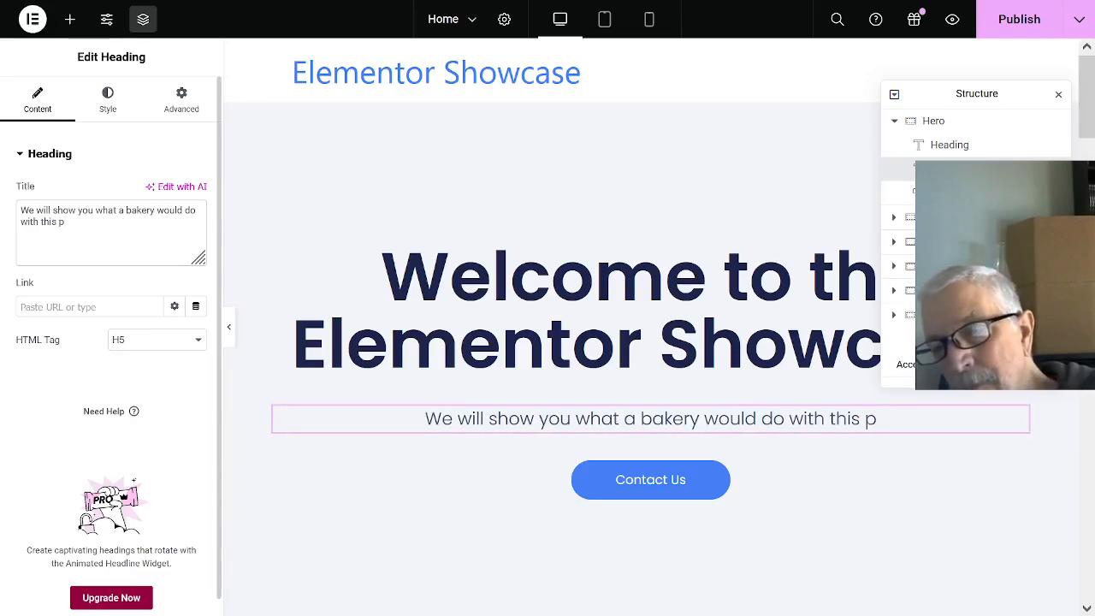
{"action": "type", "text": "age."}
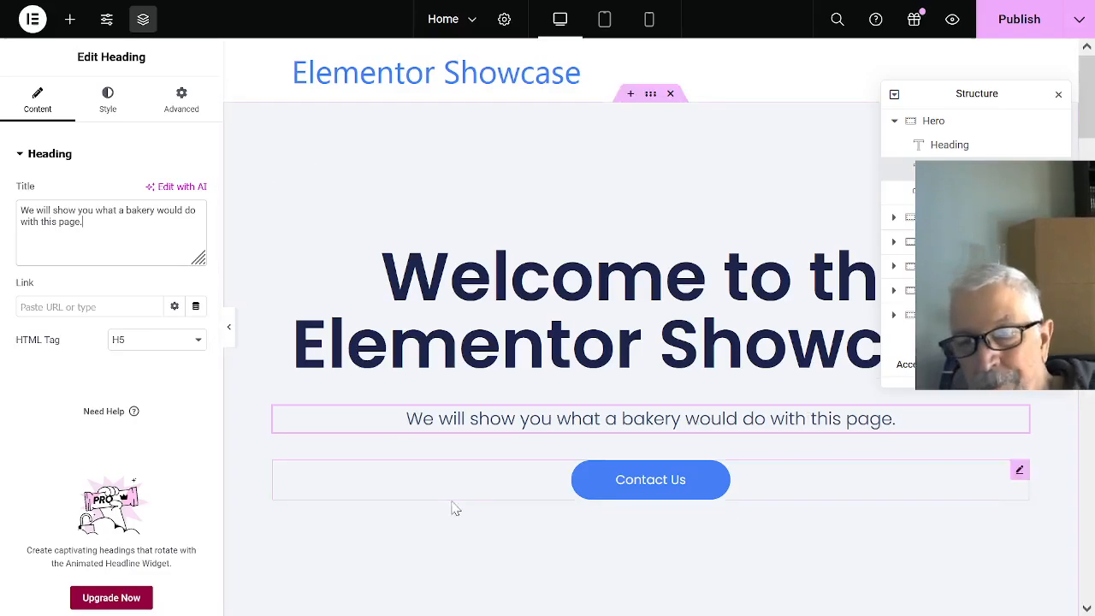
- Replace the introductory text under the Our Services heading with "Enjoy our presentation of the yummy bites below!"
{"action": "scroll", "coordinate": [855, 487], "scroll_direction": "down", "scroll_amount": 2}
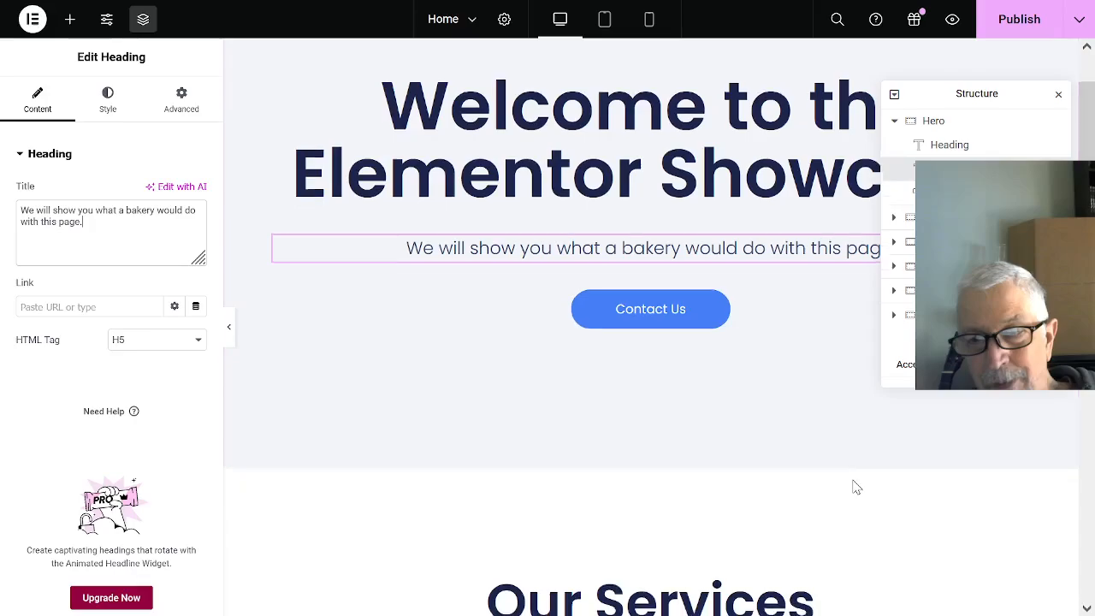
{"action": "scroll", "coordinate": [761, 411], "scroll_direction": "down", "scroll_amount": 1}
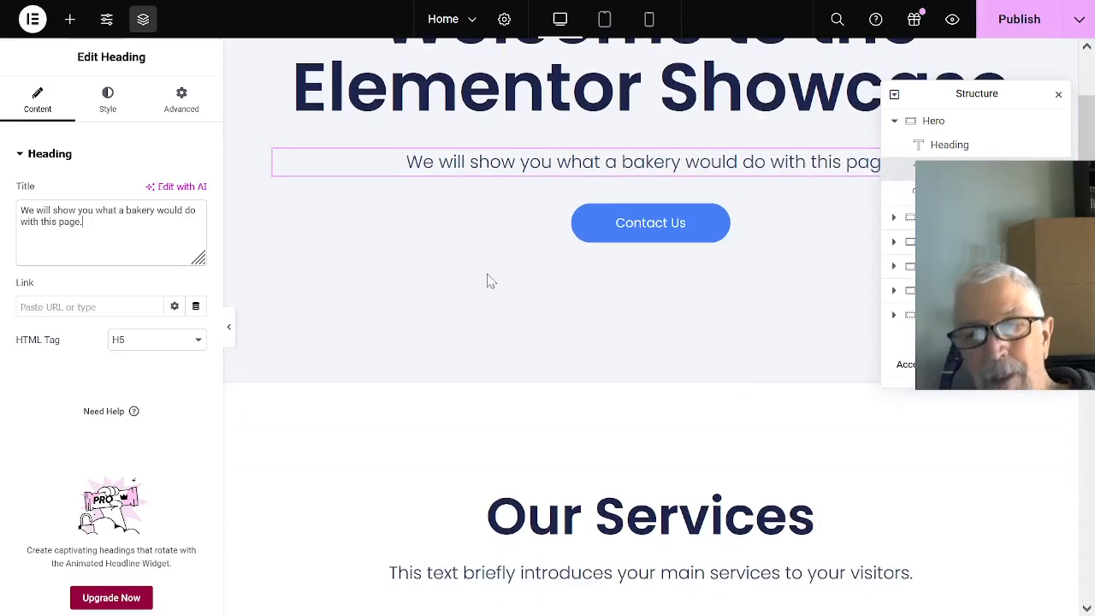
{"action": "scroll", "coordinate": [658, 408], "scroll_direction": "down", "scroll_amount": 1}
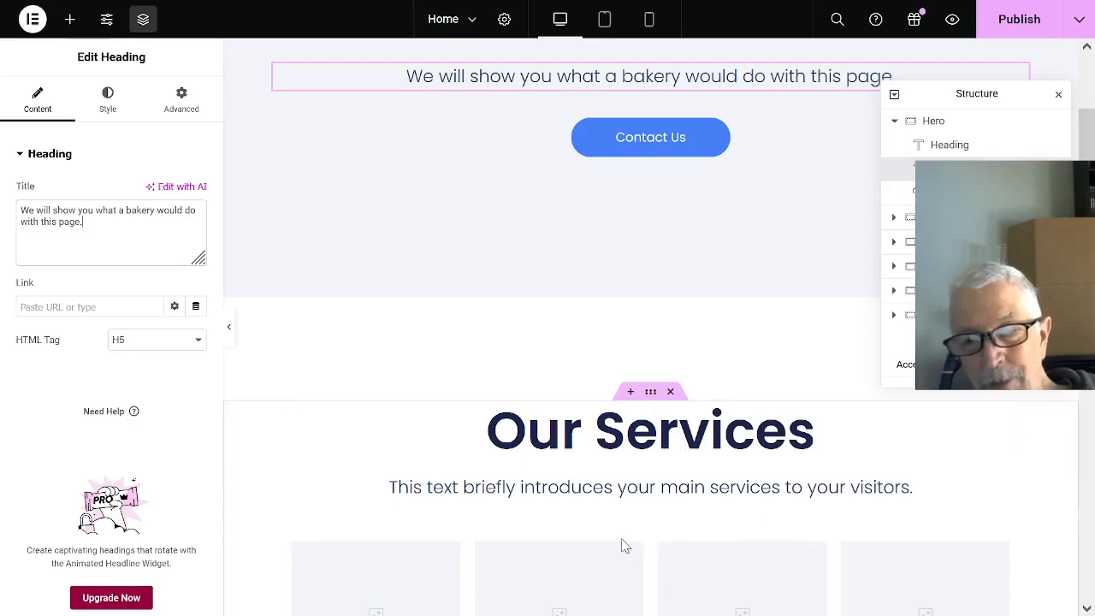
{"action": "left_click", "coordinate": [587, 487]}
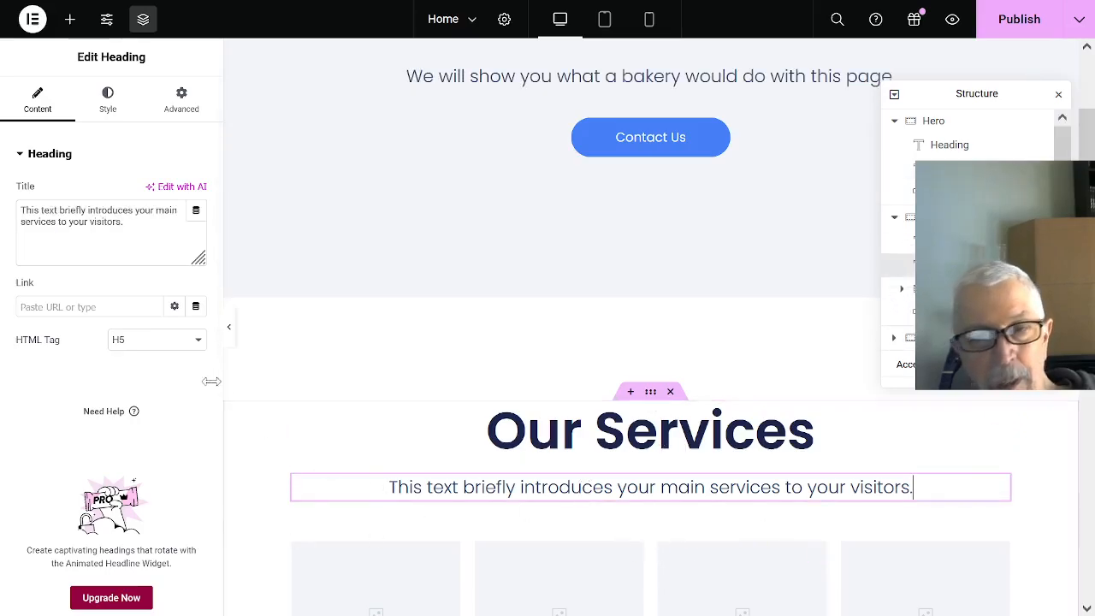
{"action": "left_click_drag", "start_coordinate": [21, 210], "coordinate": [141, 223]}
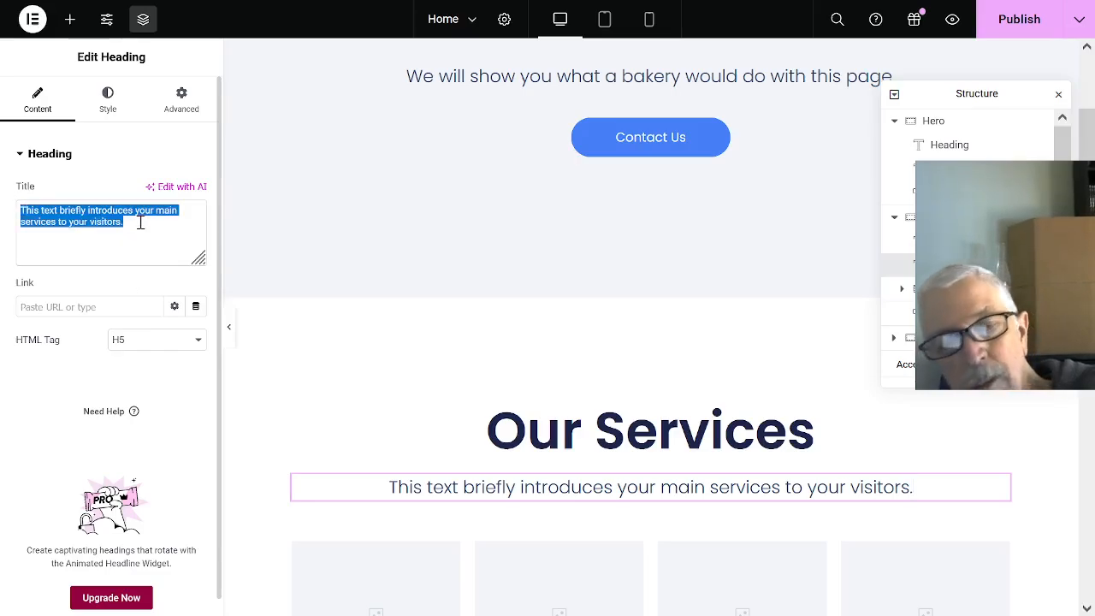
{"action": "type", "text": "Enjo"}
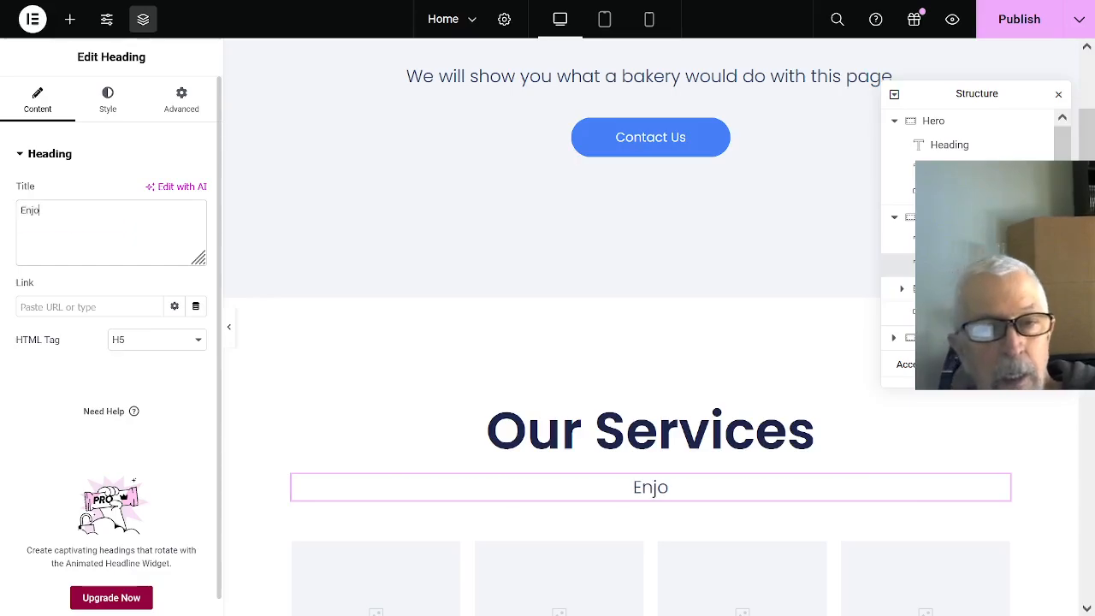
{"action": "type", "text": "y our"}
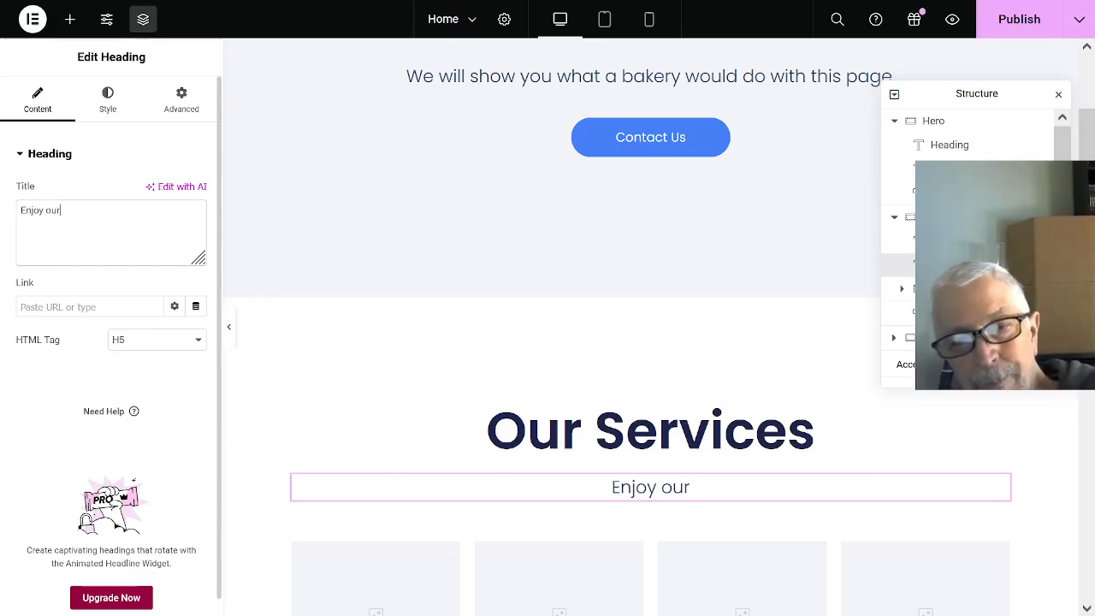
{"action": "type", "text": " prese"}
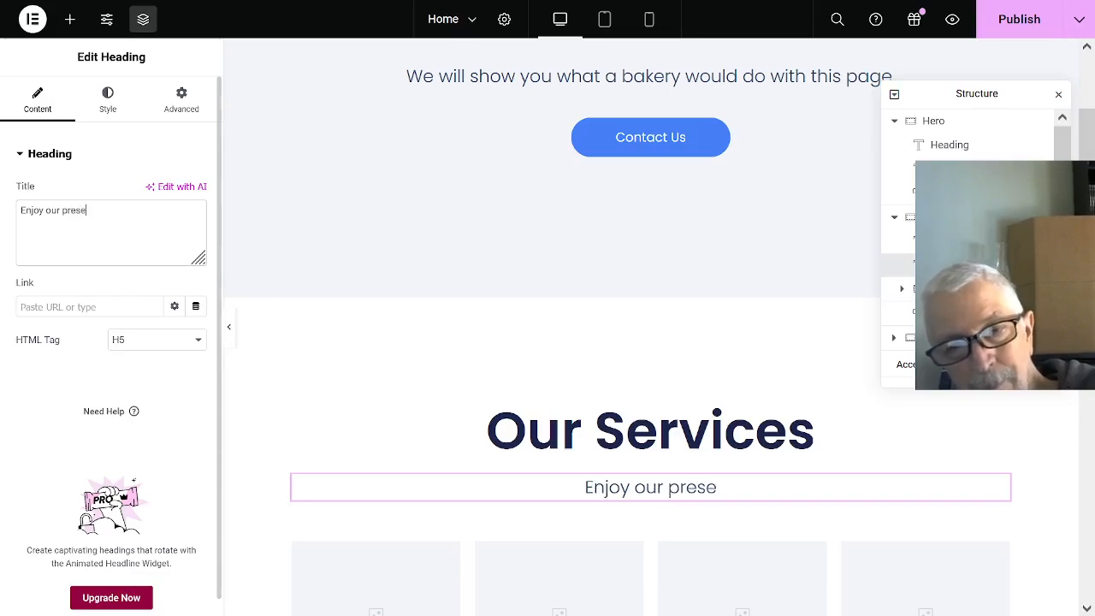
{"action": "type", "text": "ntation "}
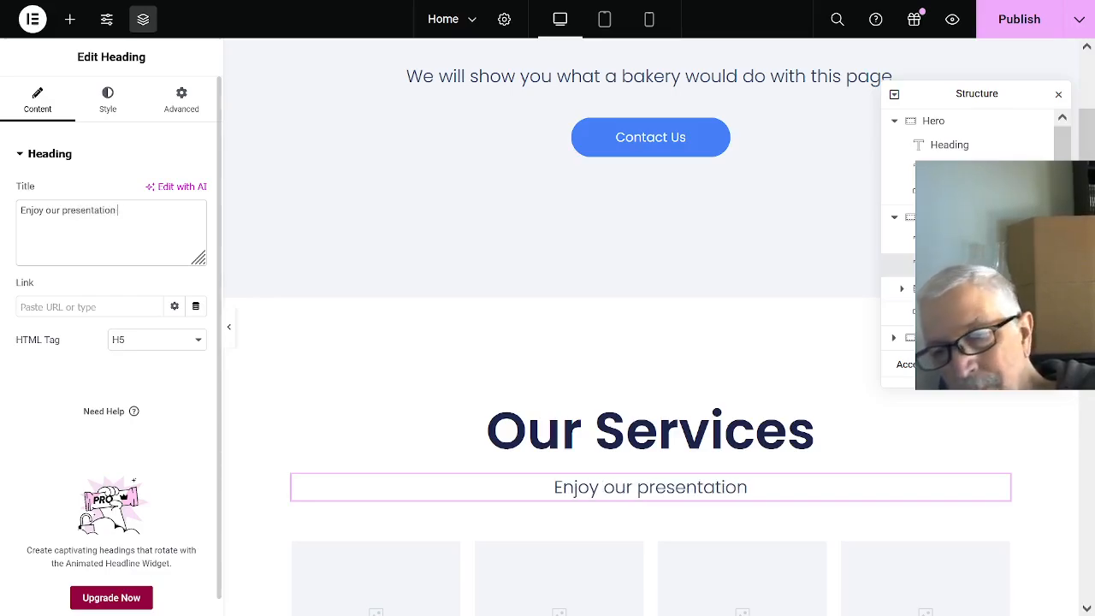
{"action": "type", "text": "of th"}
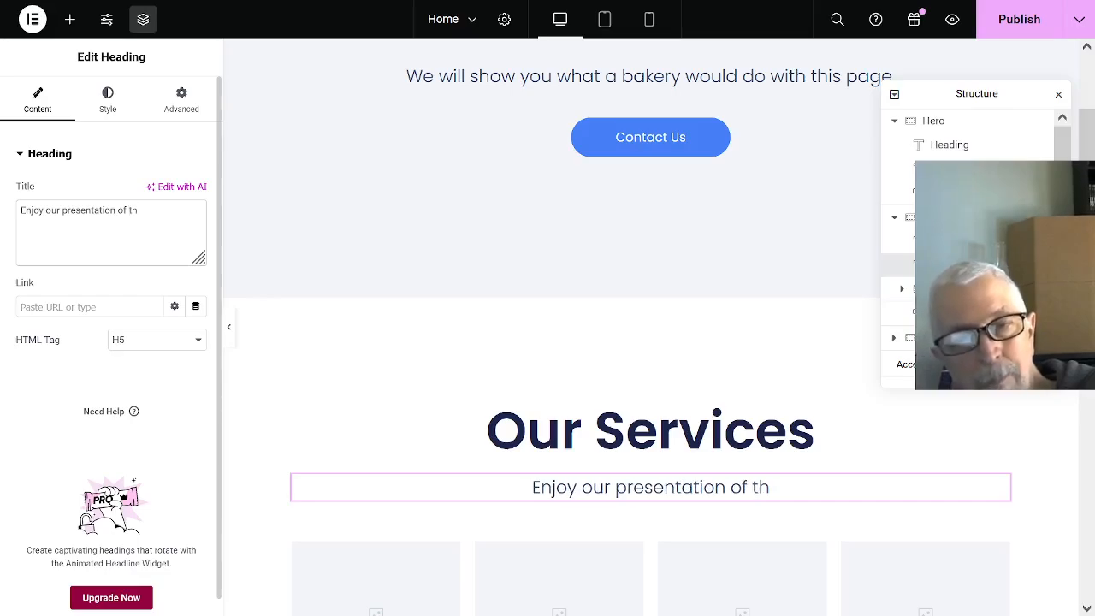
{"action": "type", "text": "e yummy"}
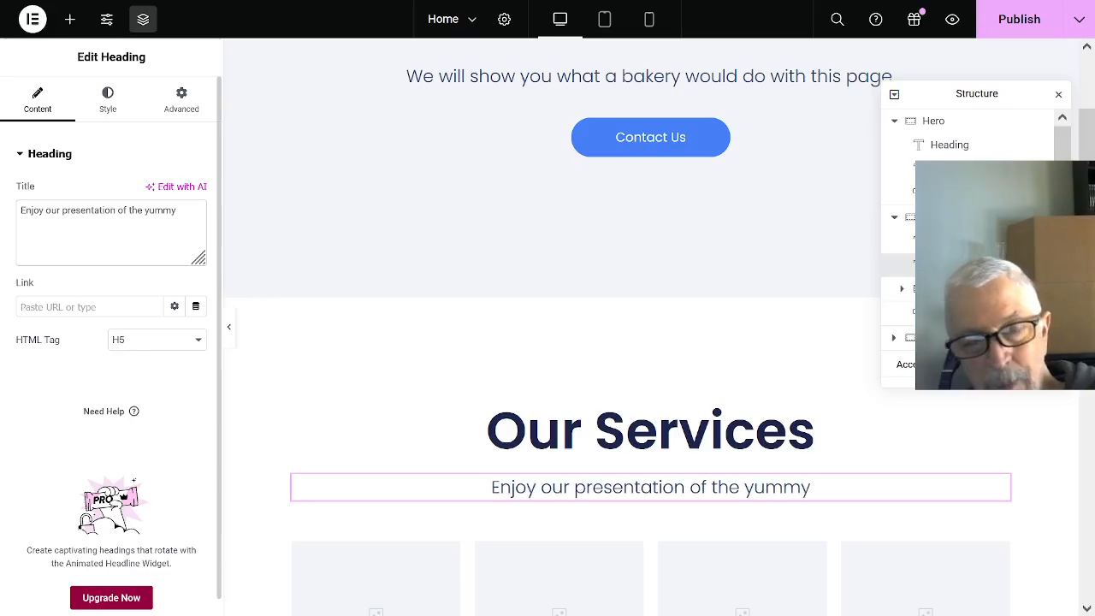
{"action": "type", "text": " bite"}
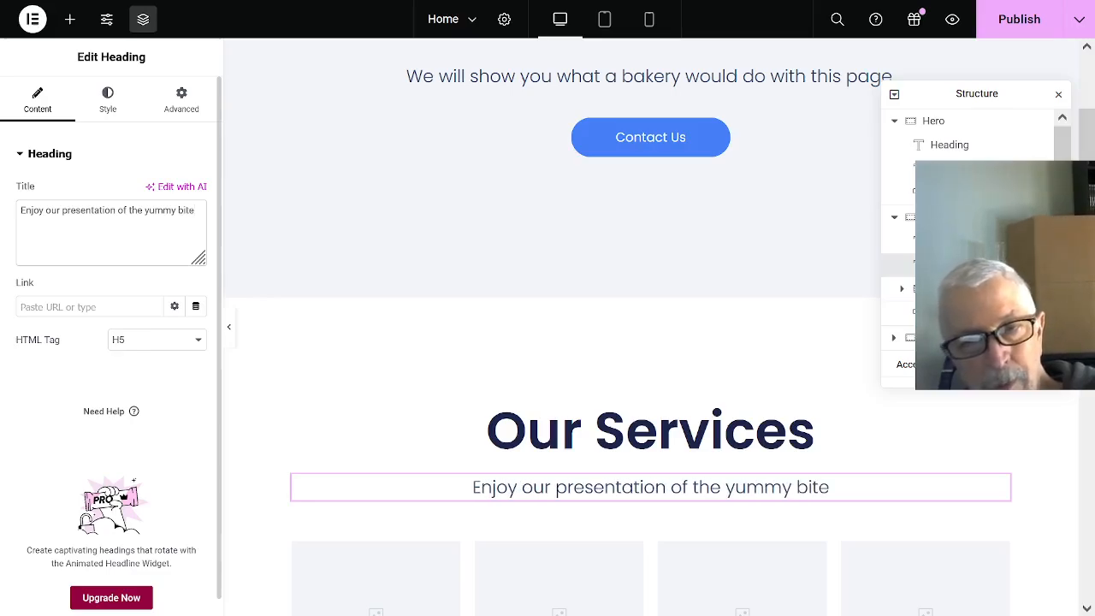
{"action": "type", "text": "s bel"}
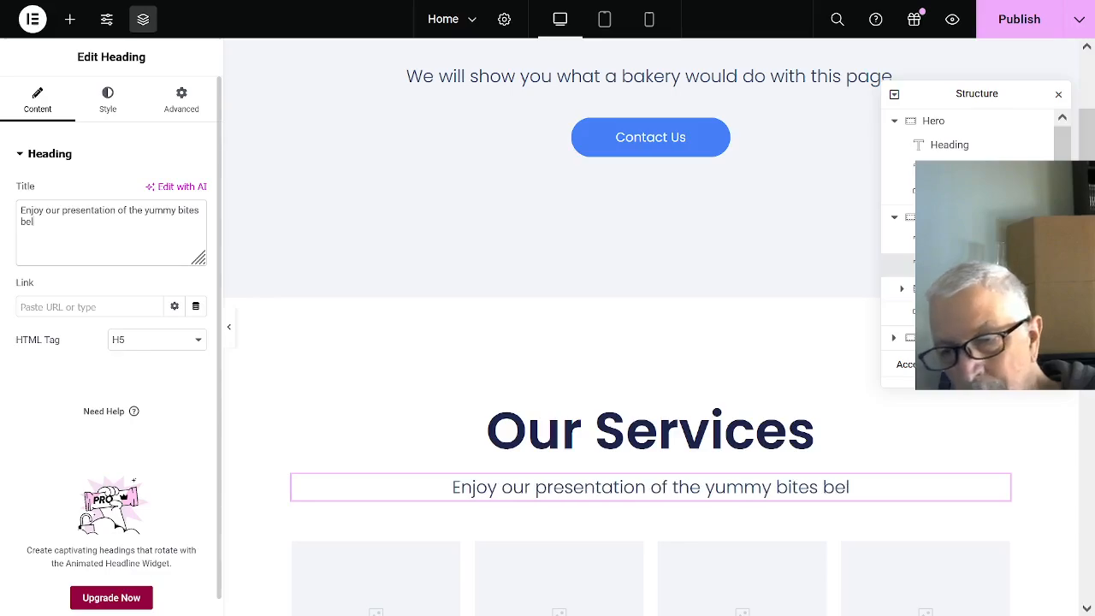
{"action": "type", "text": "ow!"}
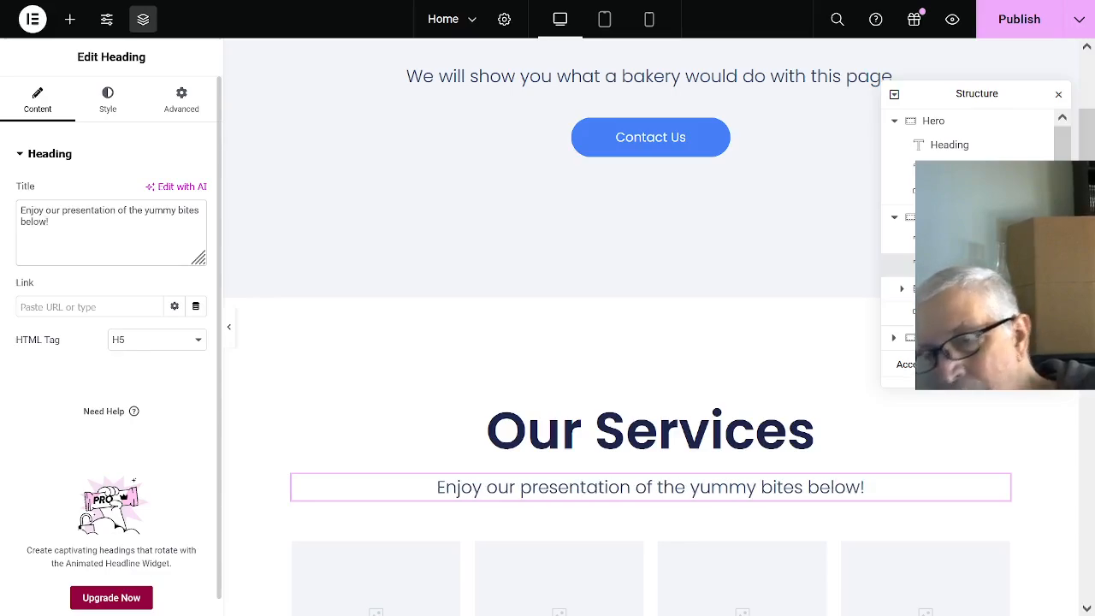
- Upload baked-muffins.jpg from the bakery folder and set it as the Service 1 box's image
{"action": "scroll", "coordinate": [112, 345], "scroll_direction": "down", "scroll_amount": 1}
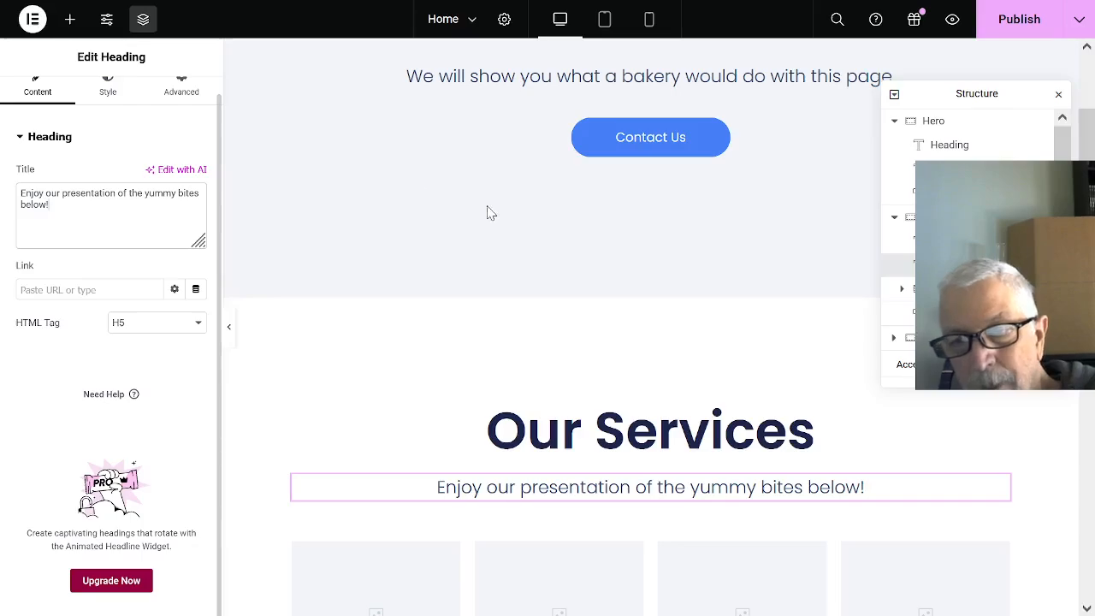
{"action": "scroll", "coordinate": [489, 213], "scroll_direction": "down", "scroll_amount": 3}
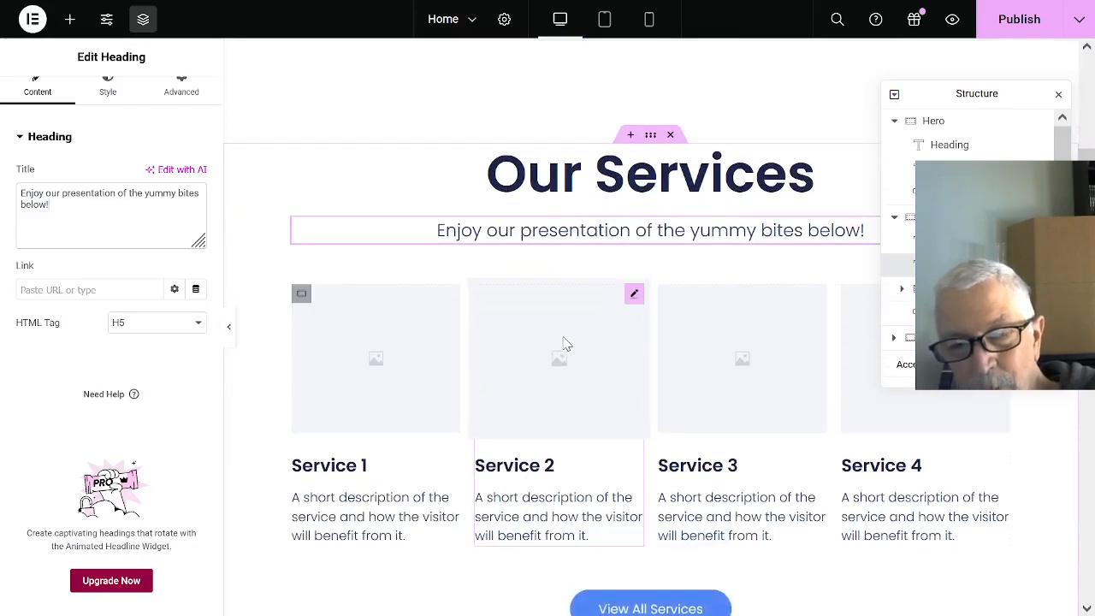
{"action": "left_click", "coordinate": [372, 392]}
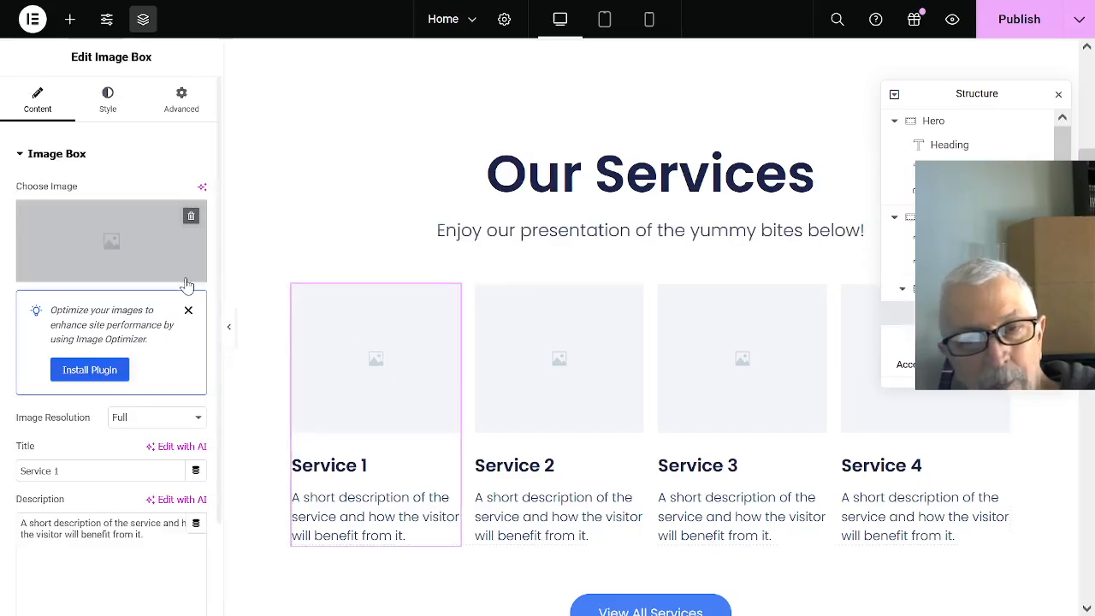
{"action": "mouse_move", "coordinate": [127, 252]}
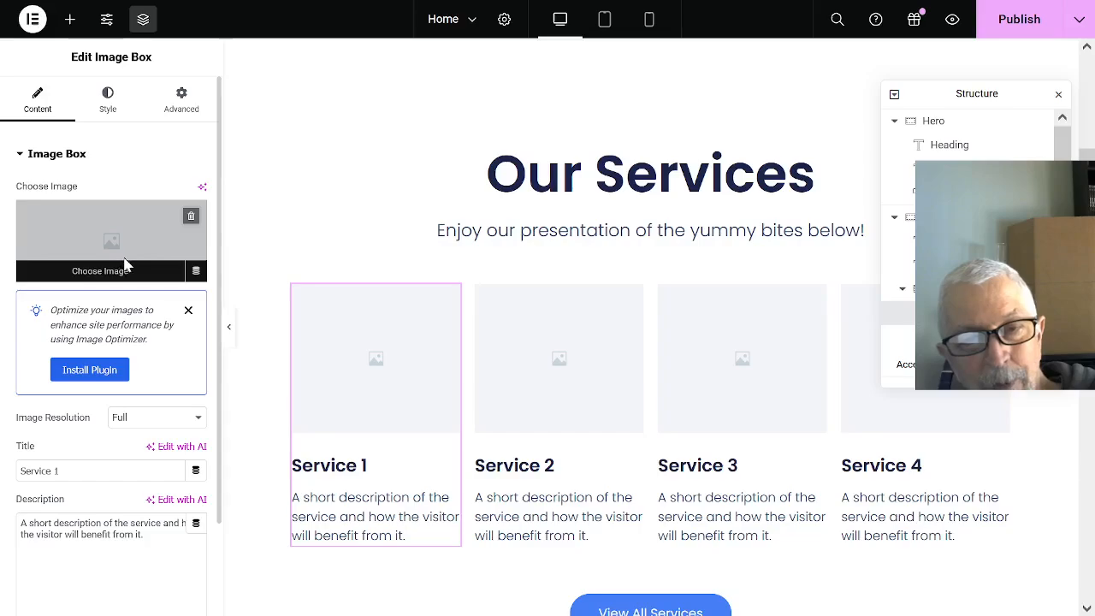
{"action": "left_click", "coordinate": [124, 266]}
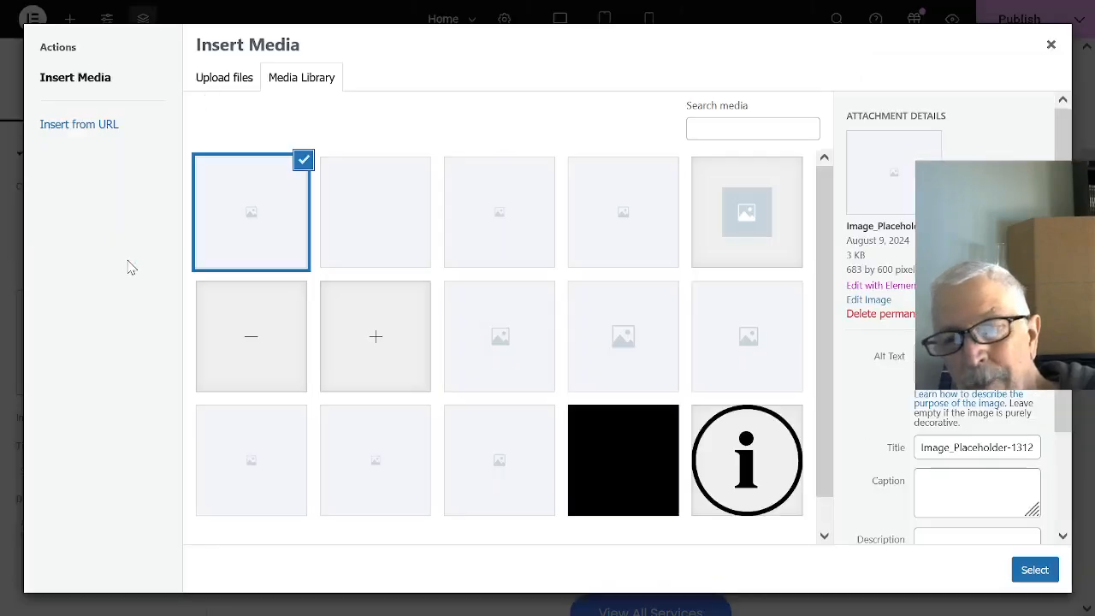
{"action": "left_click", "coordinate": [220, 81]}
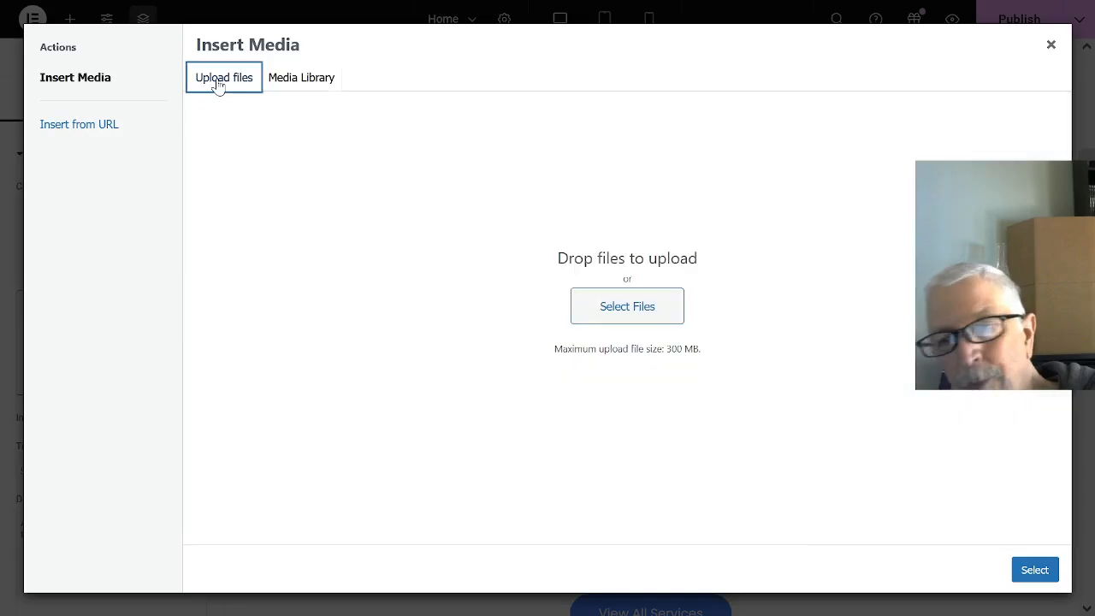
{"action": "left_click", "coordinate": [628, 307]}
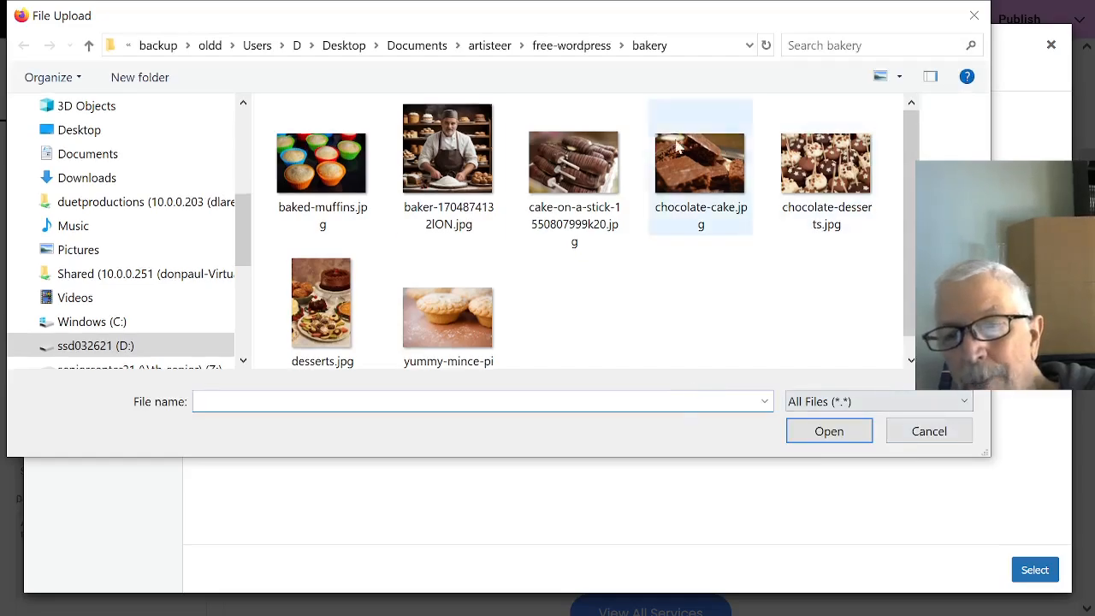
{"action": "left_click", "coordinate": [310, 168]}
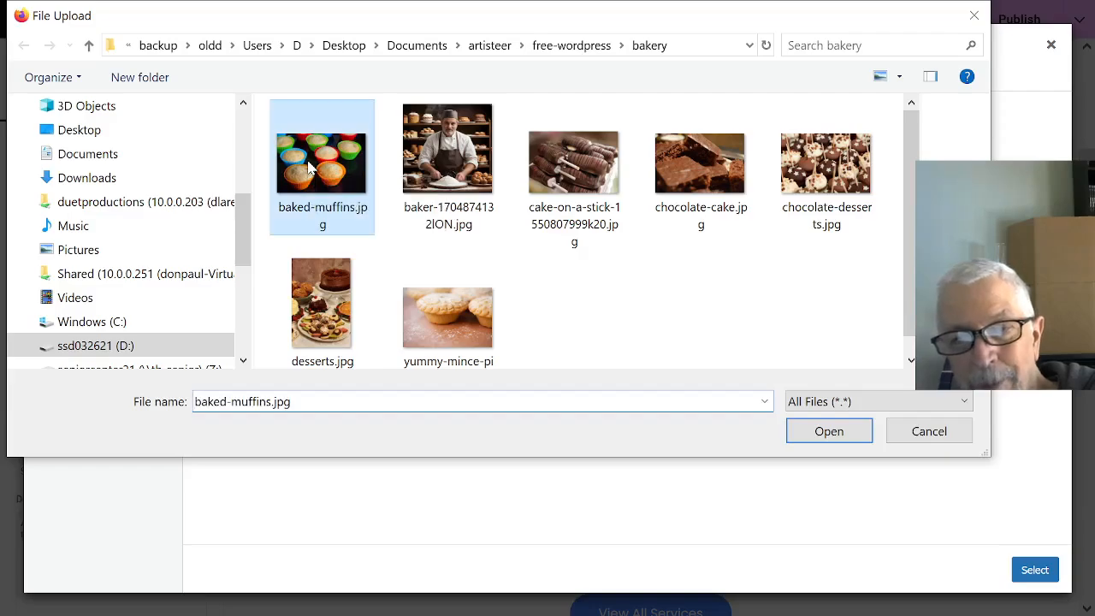
{"action": "left_click", "coordinate": [834, 432]}
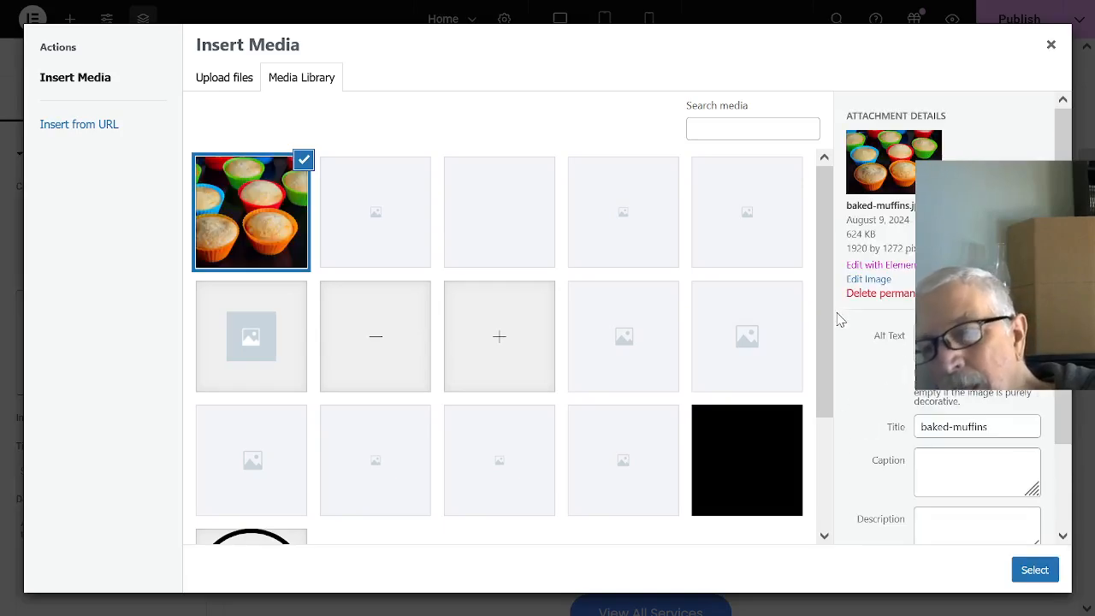
{"action": "left_click", "coordinate": [1035, 570]}
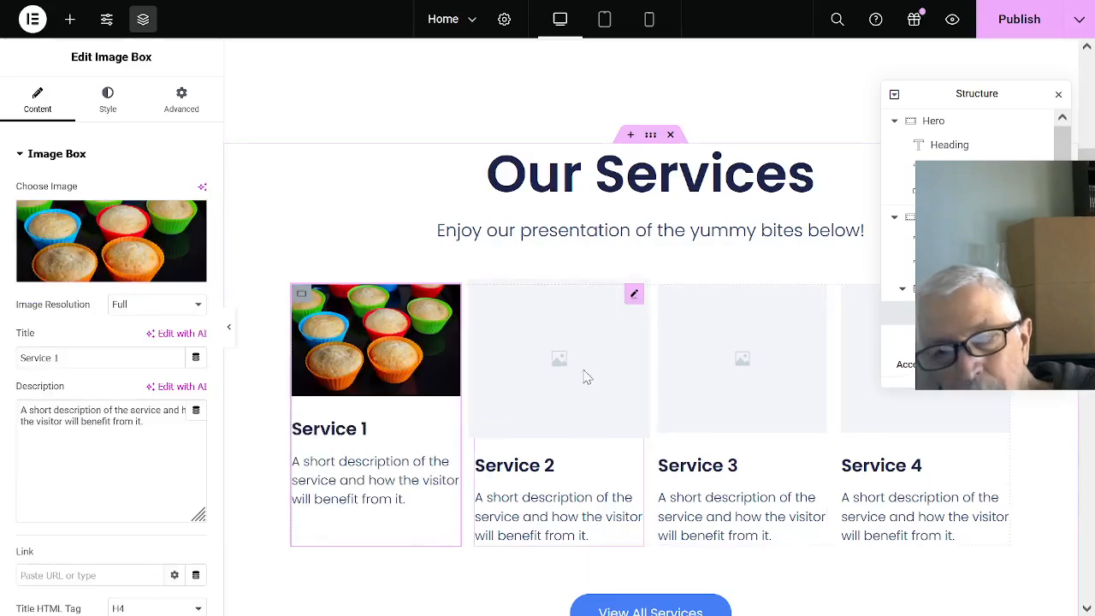
{"action": "left_click", "coordinate": [527, 366]}
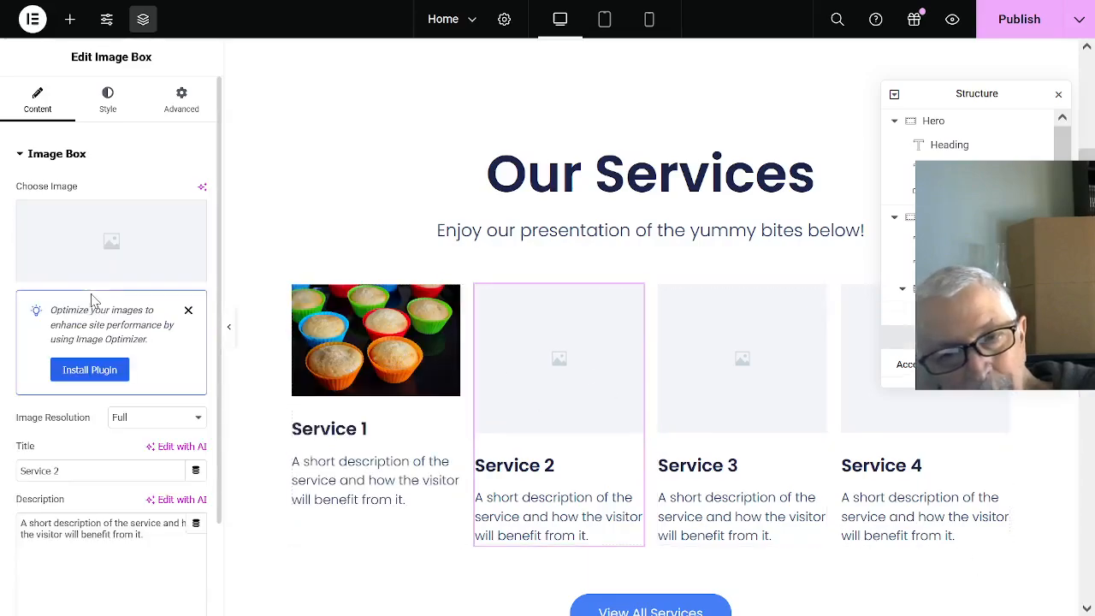
{"action": "left_click", "coordinate": [129, 271]}
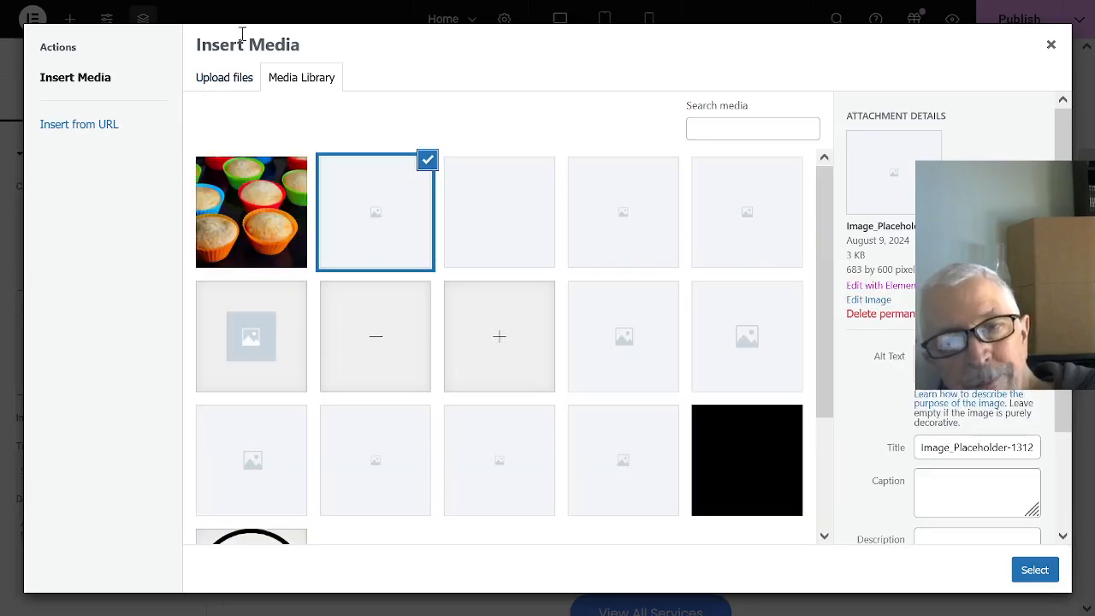
{"action": "left_click", "coordinate": [244, 82]}
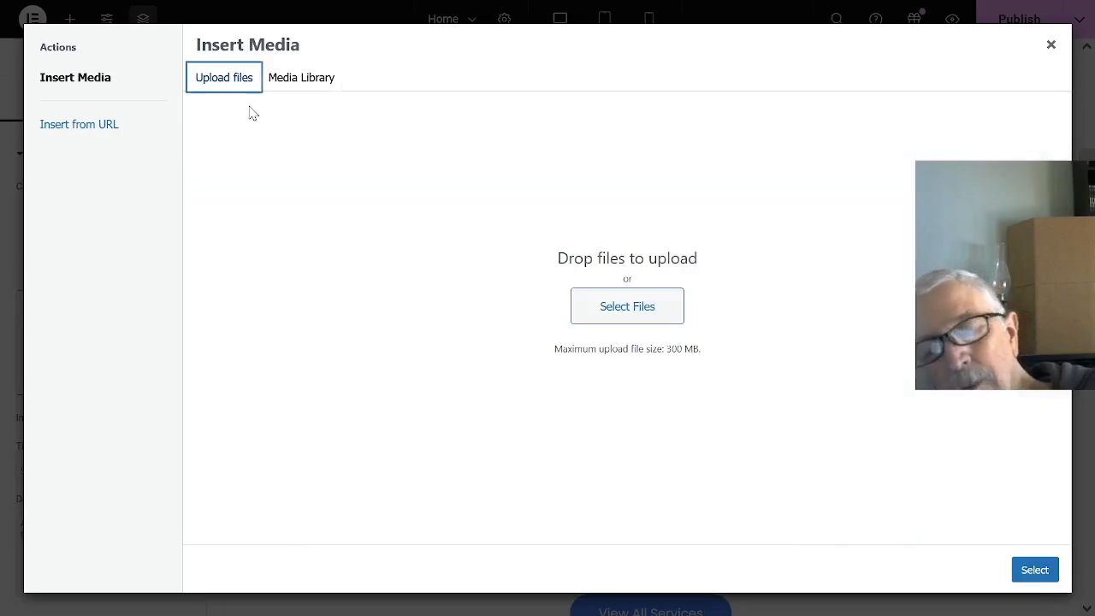
{"action": "left_click", "coordinate": [661, 314]}
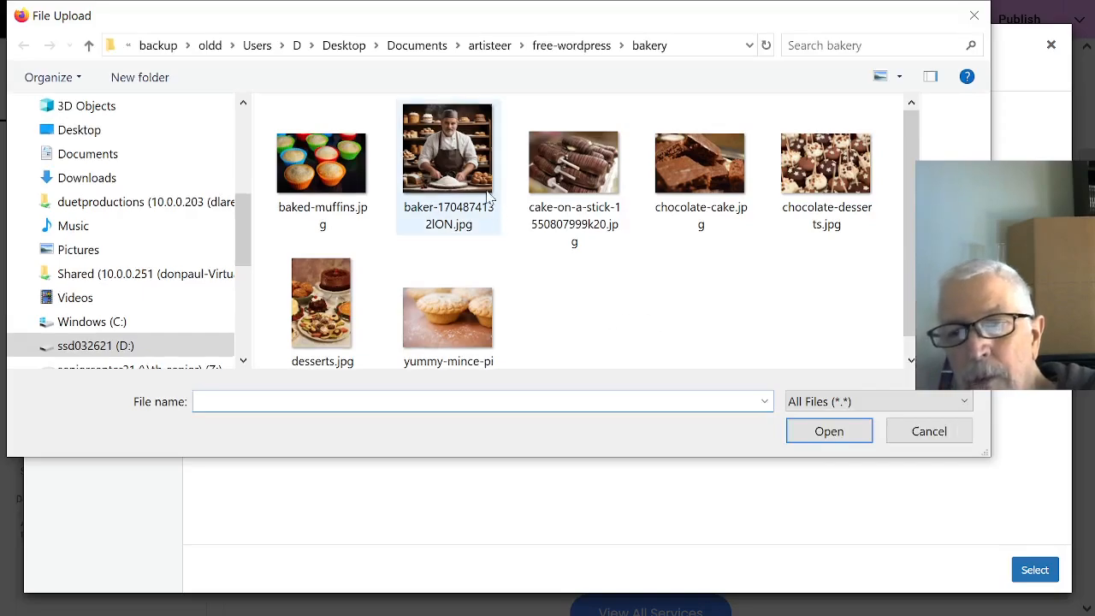
{"action": "left_click", "coordinate": [564, 171]}
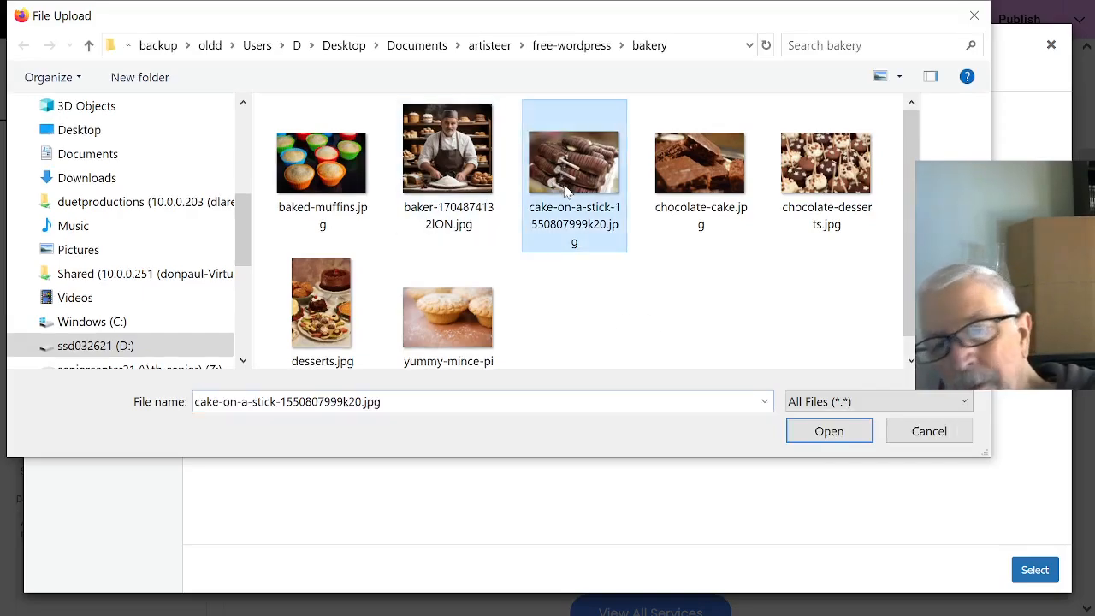
{"action": "left_click", "coordinate": [813, 436]}
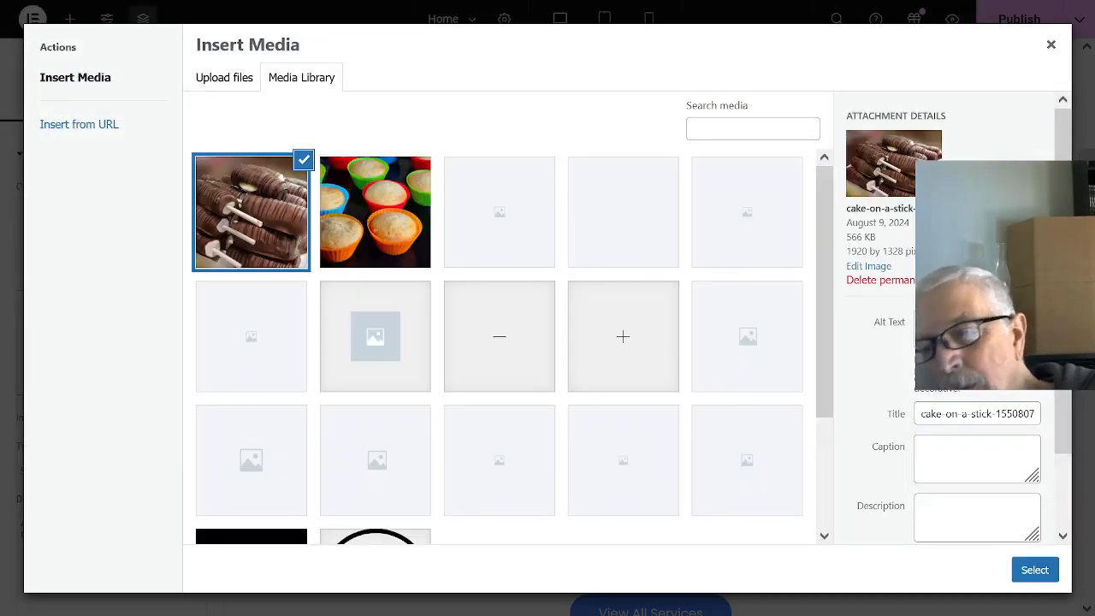
{"action": "left_click", "coordinate": [1045, 571]}
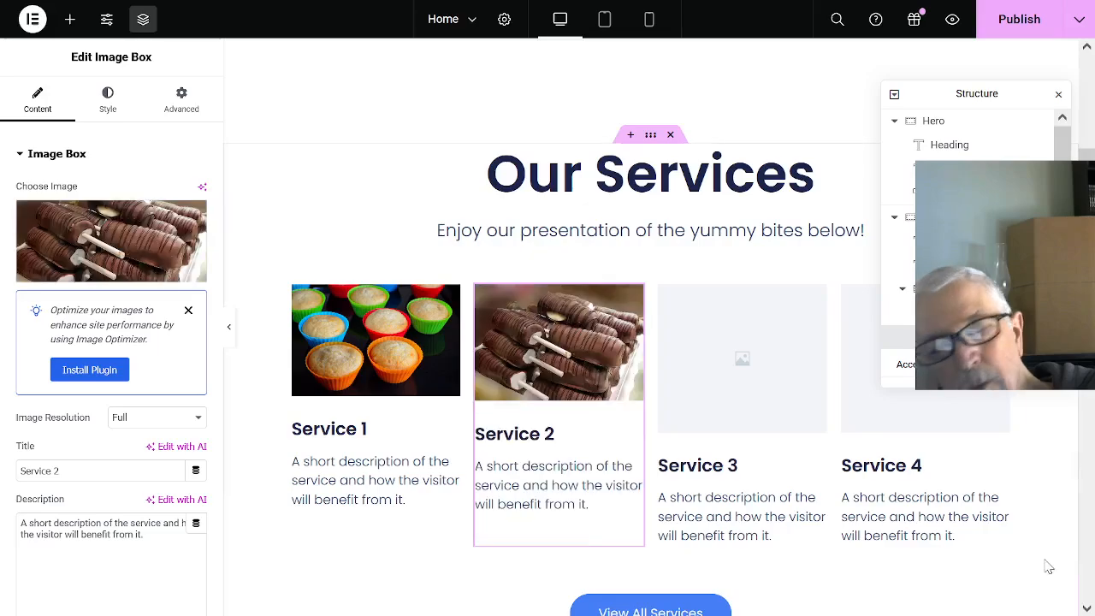
- Upload chocolate-cake.jpg from the bakery folder and set it as the Service 3 box's image
{"action": "left_click", "coordinate": [741, 368]}
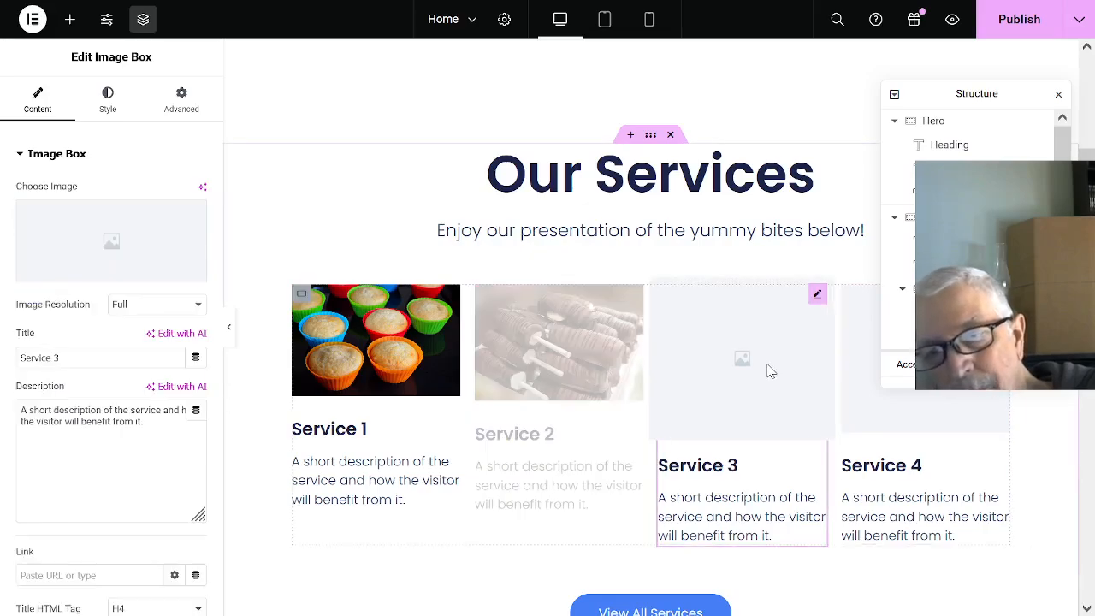
{"action": "left_click", "coordinate": [114, 276]}
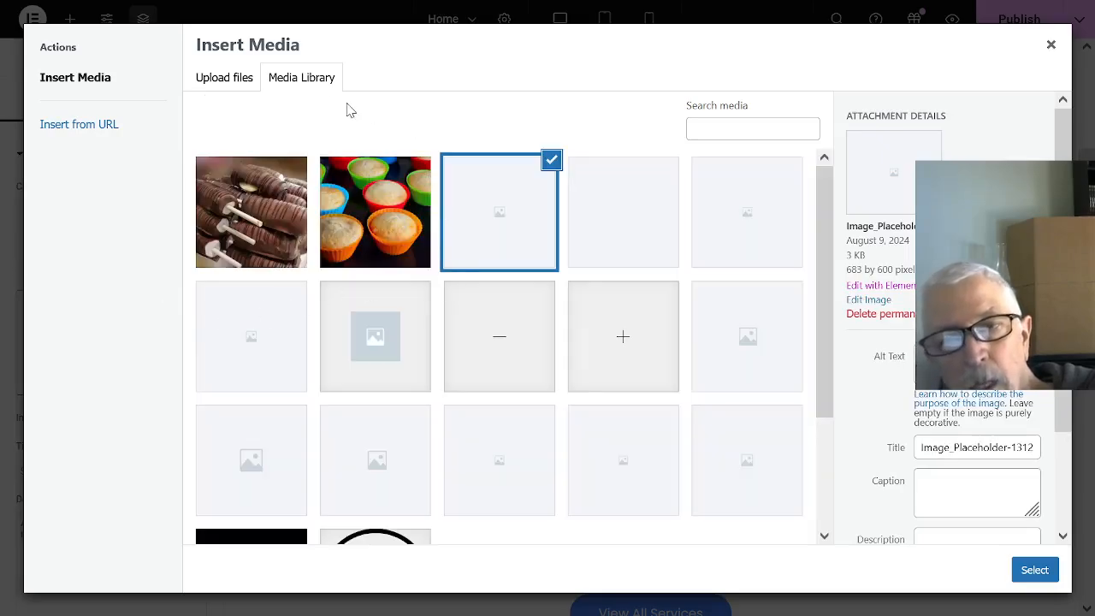
{"action": "left_click", "coordinate": [250, 78]}
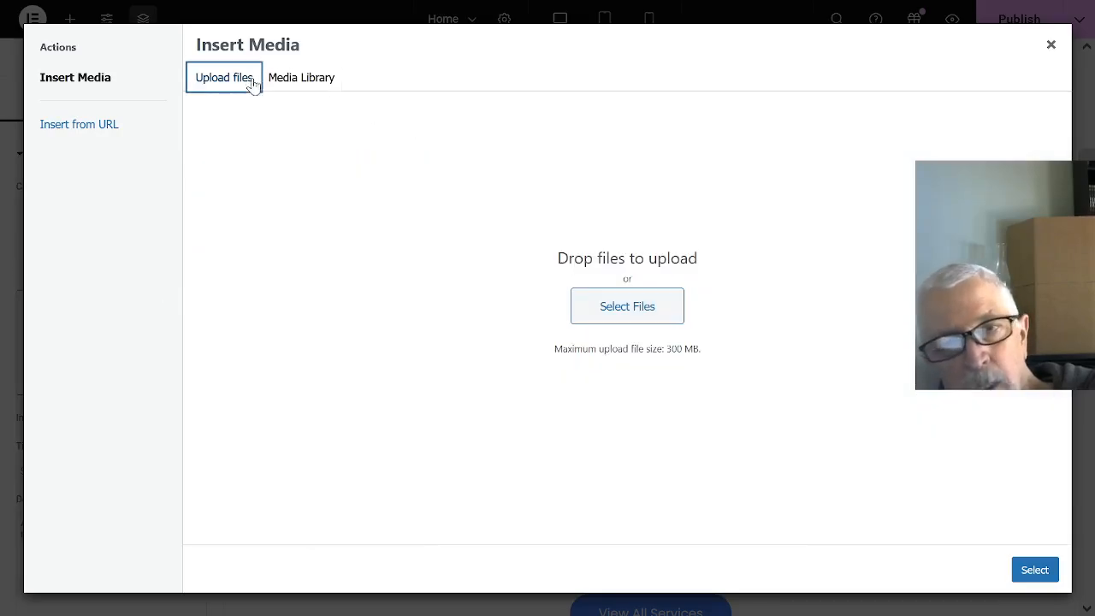
{"action": "left_click", "coordinate": [614, 312]}
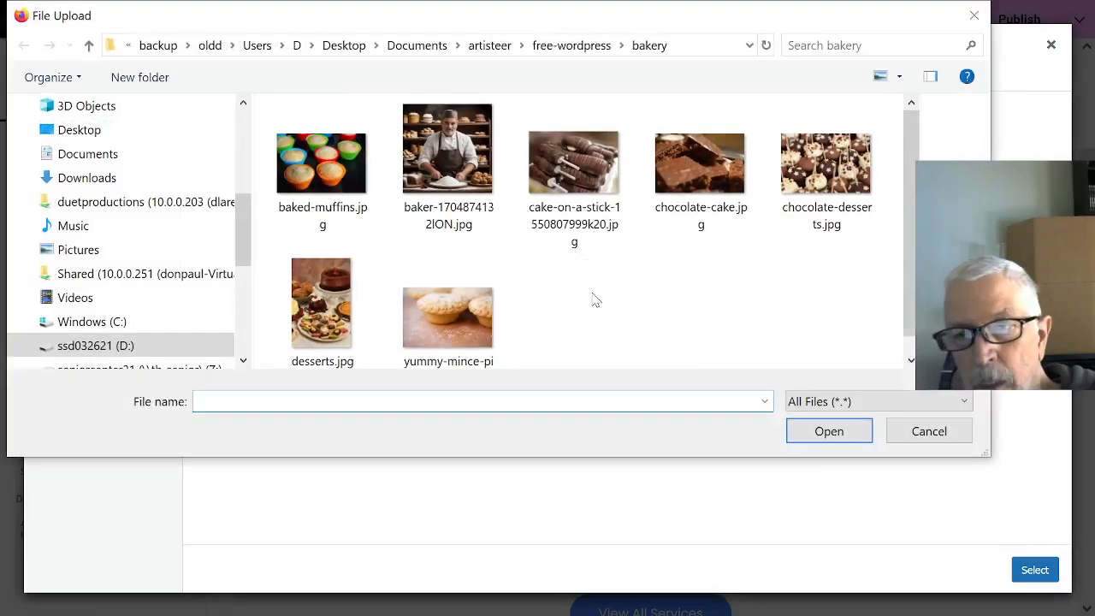
{"action": "left_click", "coordinate": [697, 164]}
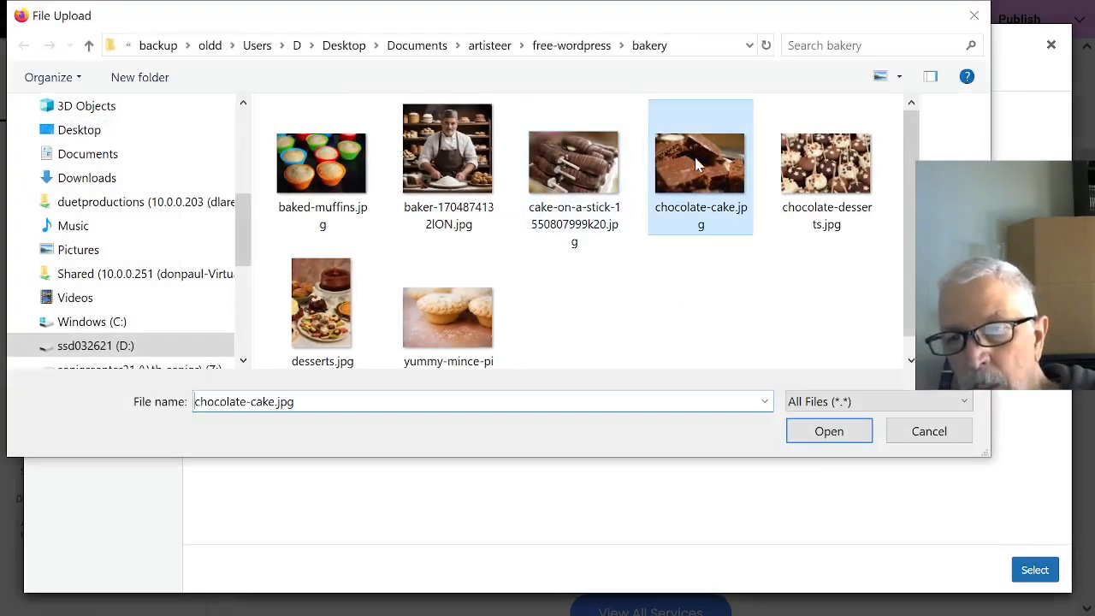
{"action": "left_click", "coordinate": [809, 431]}
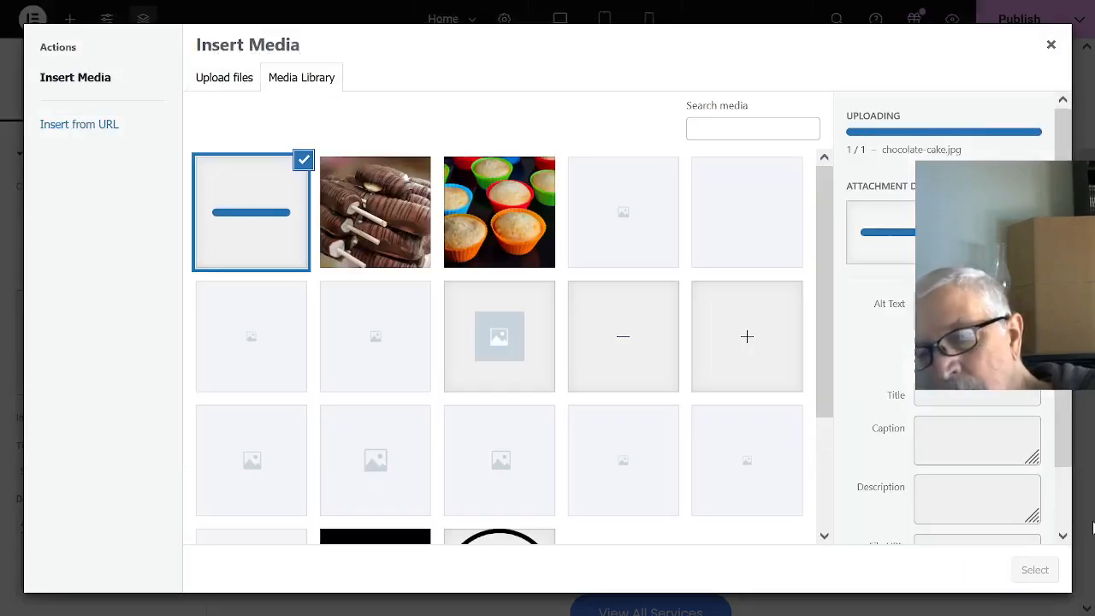
{"action": "left_click", "coordinate": [1029, 569]}
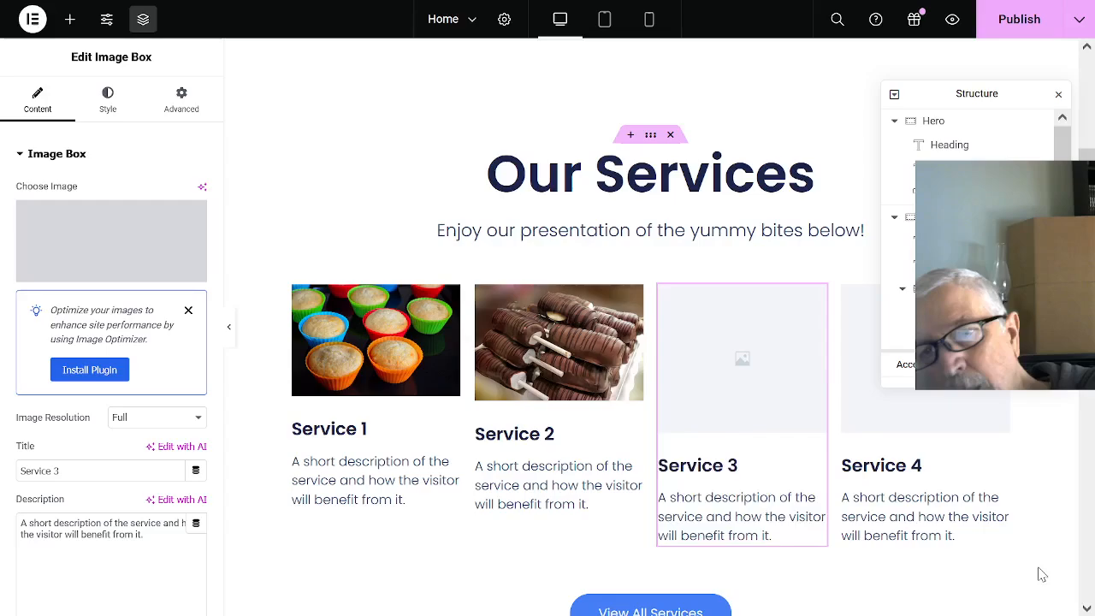
- Upload chocolate-desserts.jpg from the bakery folder and set it as the Service 4 box's image
{"action": "left_click", "coordinate": [852, 333]}
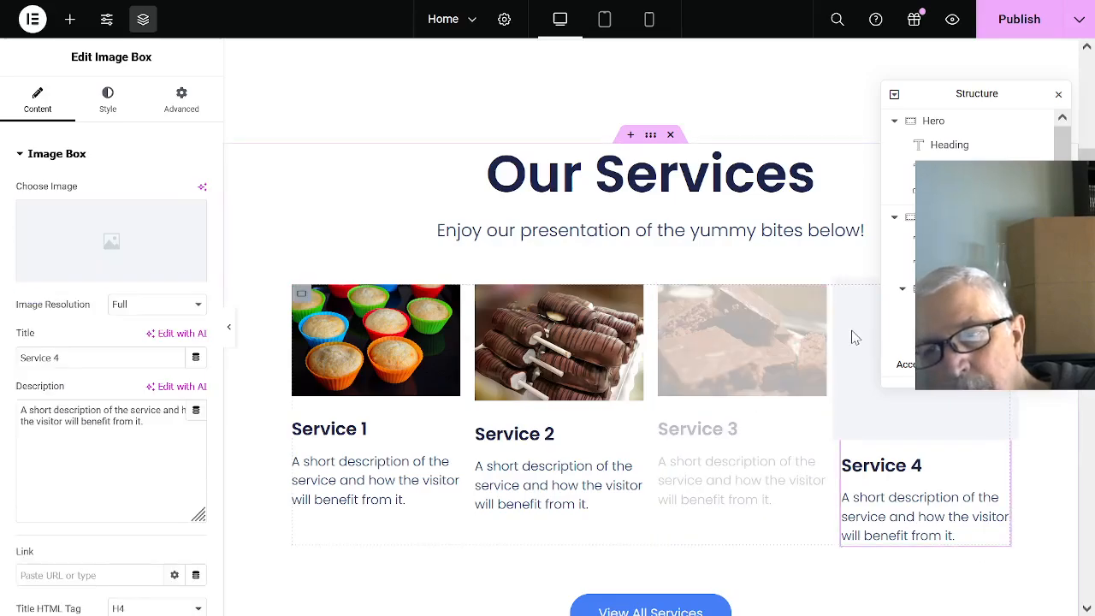
{"action": "left_click", "coordinate": [62, 279]}
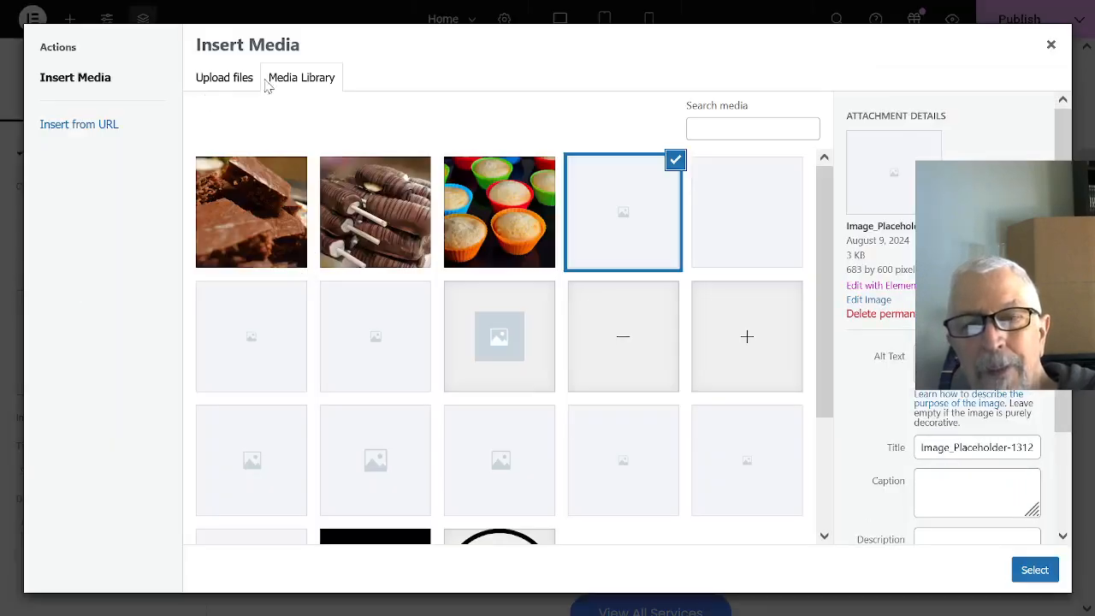
{"action": "left_click", "coordinate": [216, 75]}
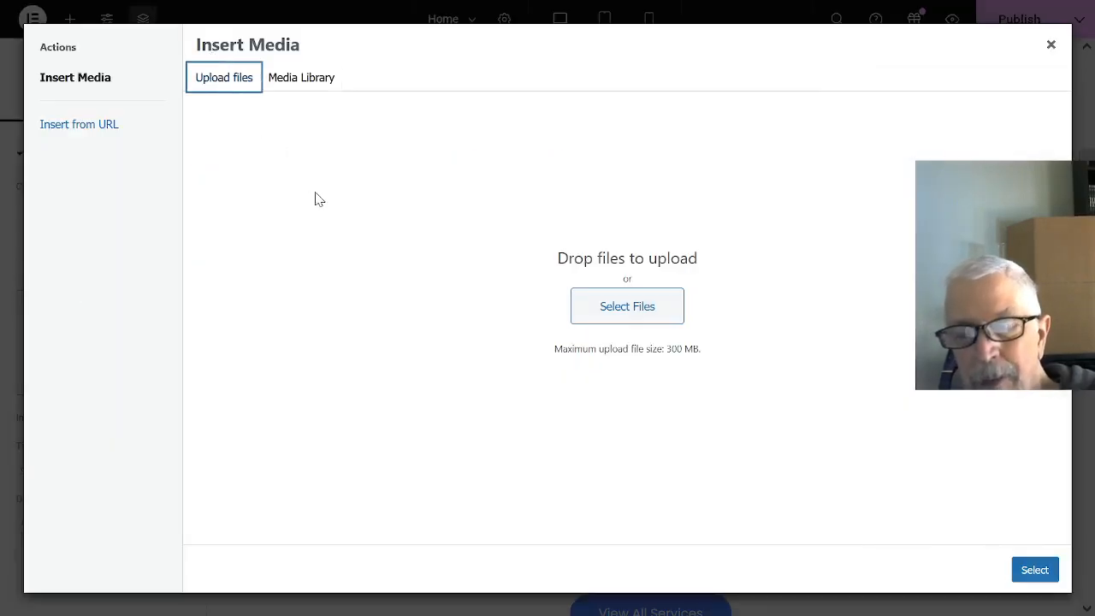
{"action": "left_click", "coordinate": [596, 306]}
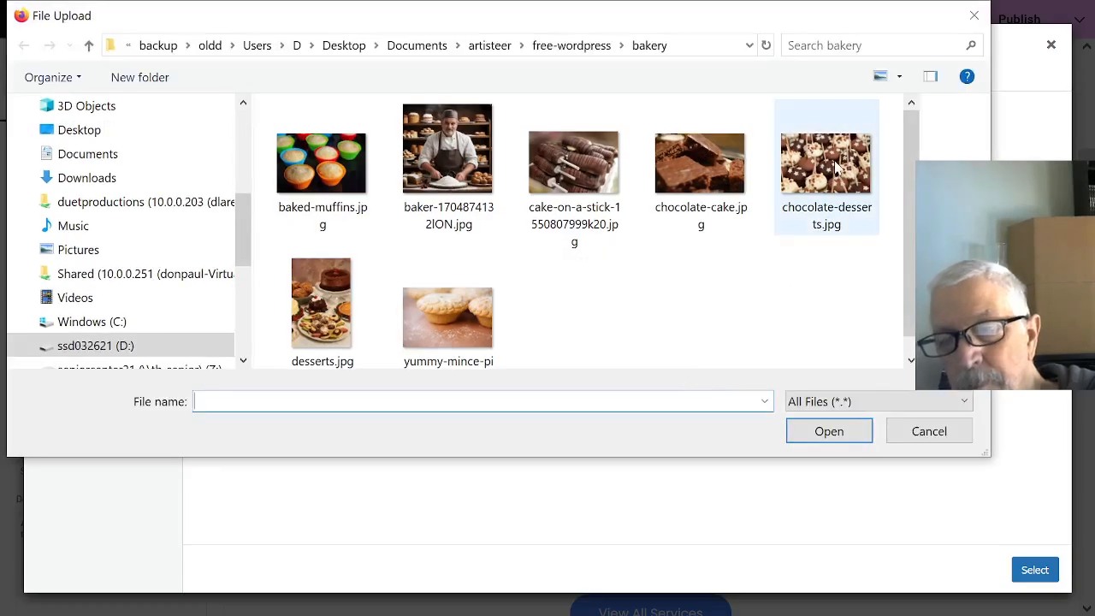
{"action": "left_click", "coordinate": [836, 167]}
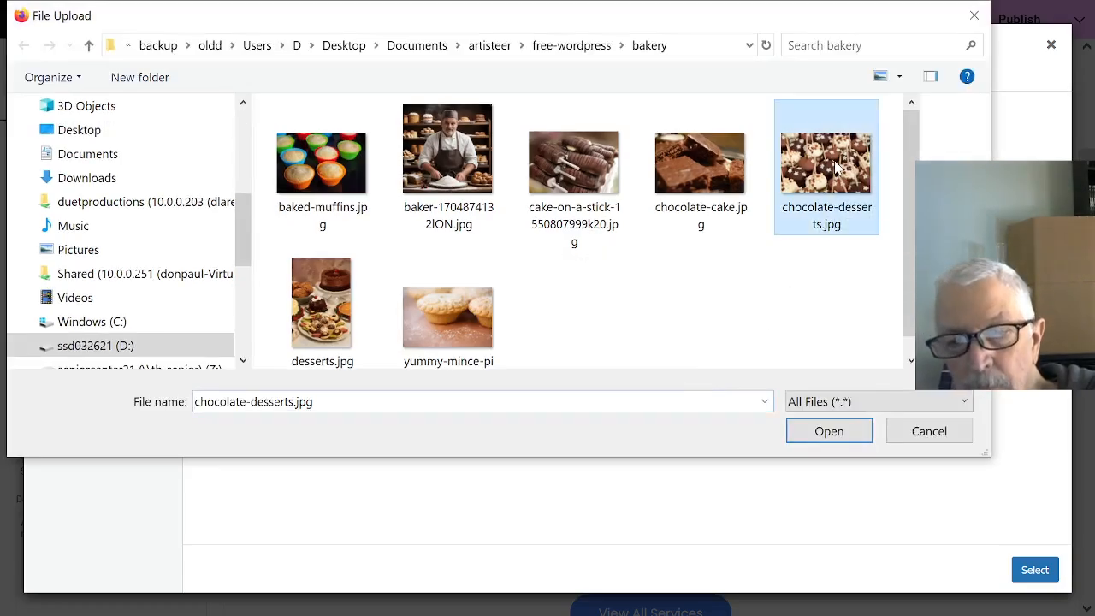
{"action": "left_click", "coordinate": [843, 431]}
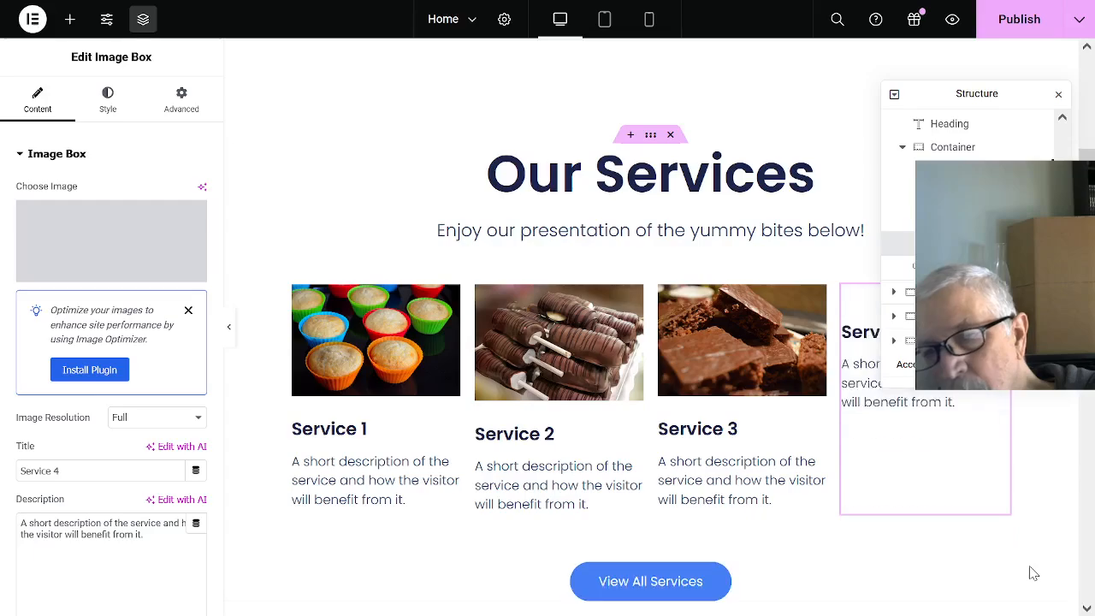
{"action": "left_click", "coordinate": [1030, 574]}
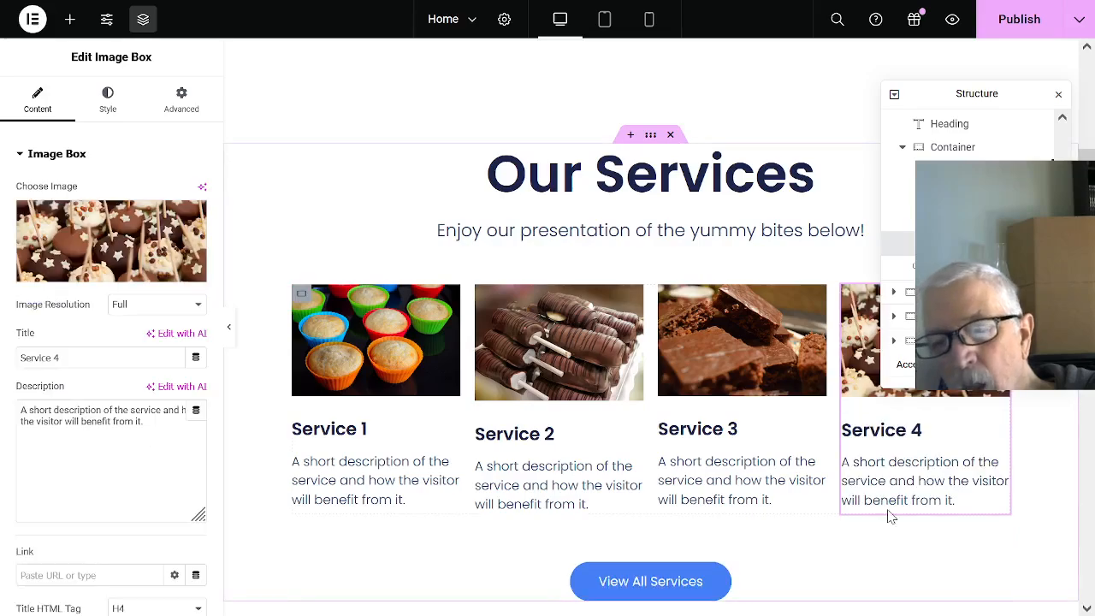
- Open the Service 1 box for editing and dismiss the Image Optimizer suggestion in its settings
{"action": "scroll", "coordinate": [1027, 449], "scroll_direction": "down", "scroll_amount": 4}
{"action": "scroll", "coordinate": [1018, 449], "scroll_direction": "down", "scroll_amount": 2}
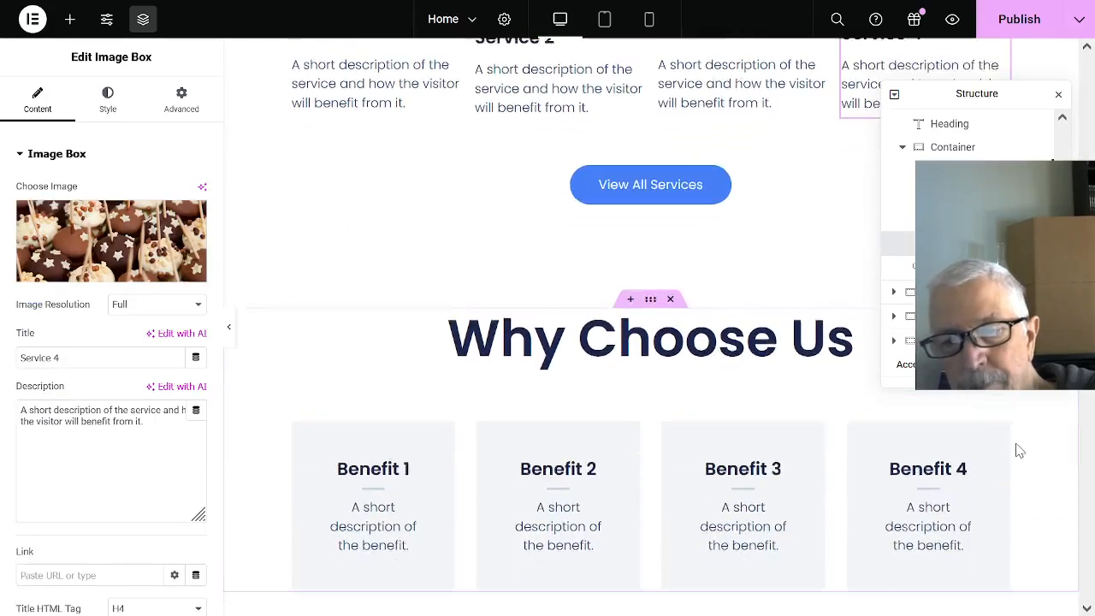
{"action": "scroll", "coordinate": [1014, 457], "scroll_direction": "up", "scroll_amount": 3}
{"action": "scroll", "coordinate": [1003, 457], "scroll_direction": "up", "scroll_amount": 3}
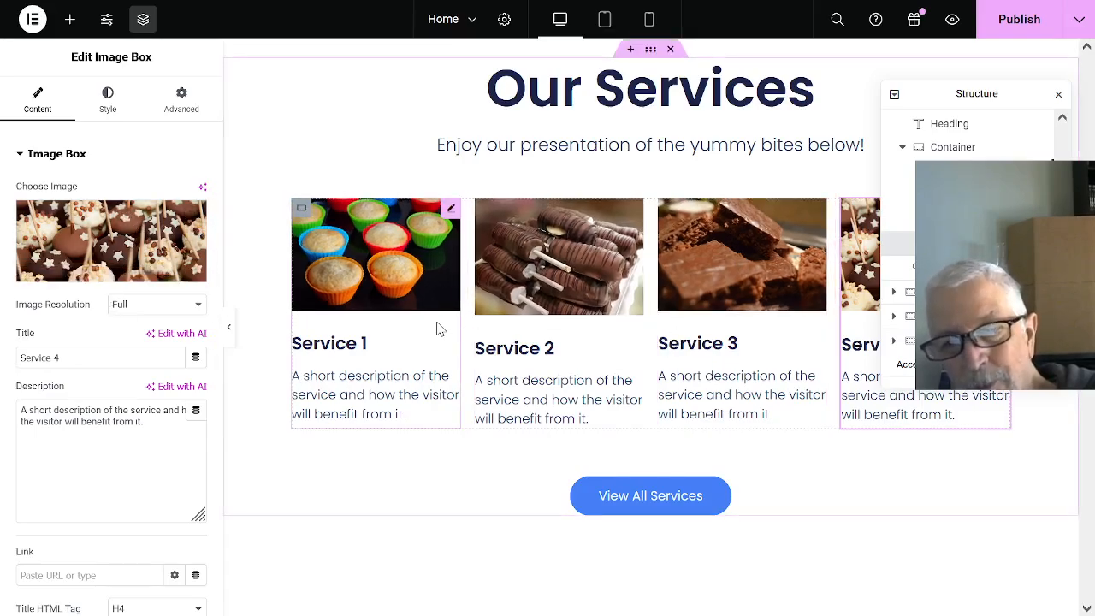
{"action": "left_click", "coordinate": [356, 343]}
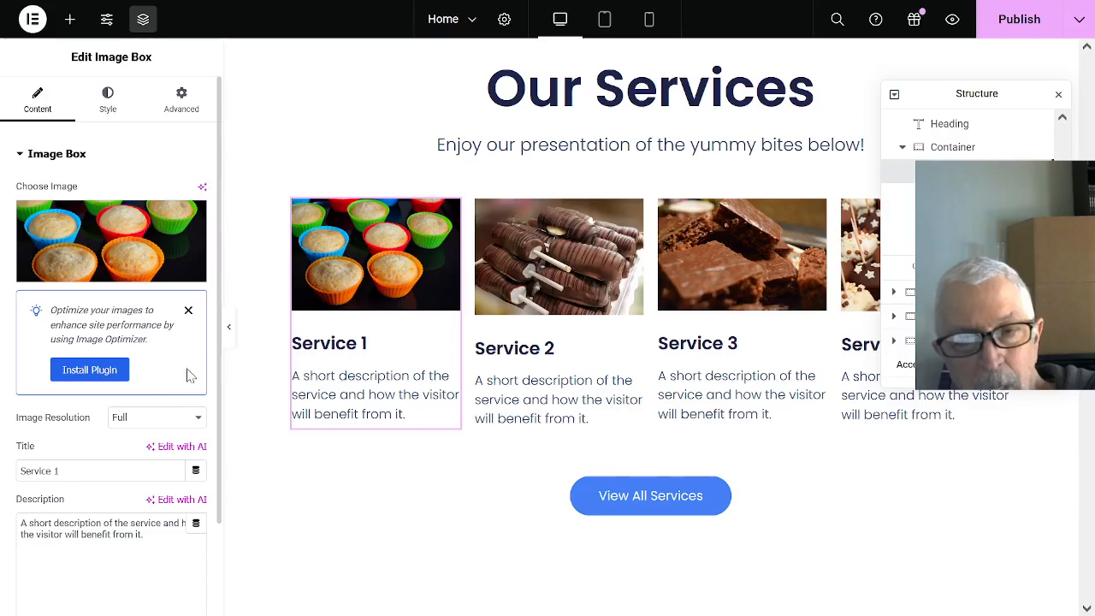
{"action": "left_click", "coordinate": [342, 351]}
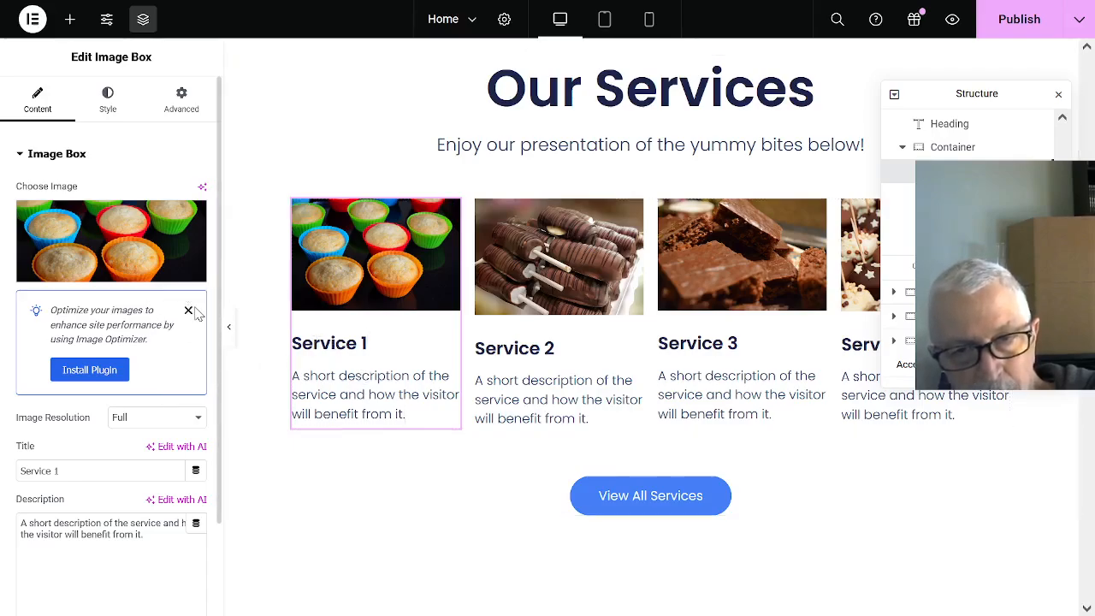
{"action": "left_click", "coordinate": [189, 310]}
{"action": "left_click", "coordinate": [177, 308]}
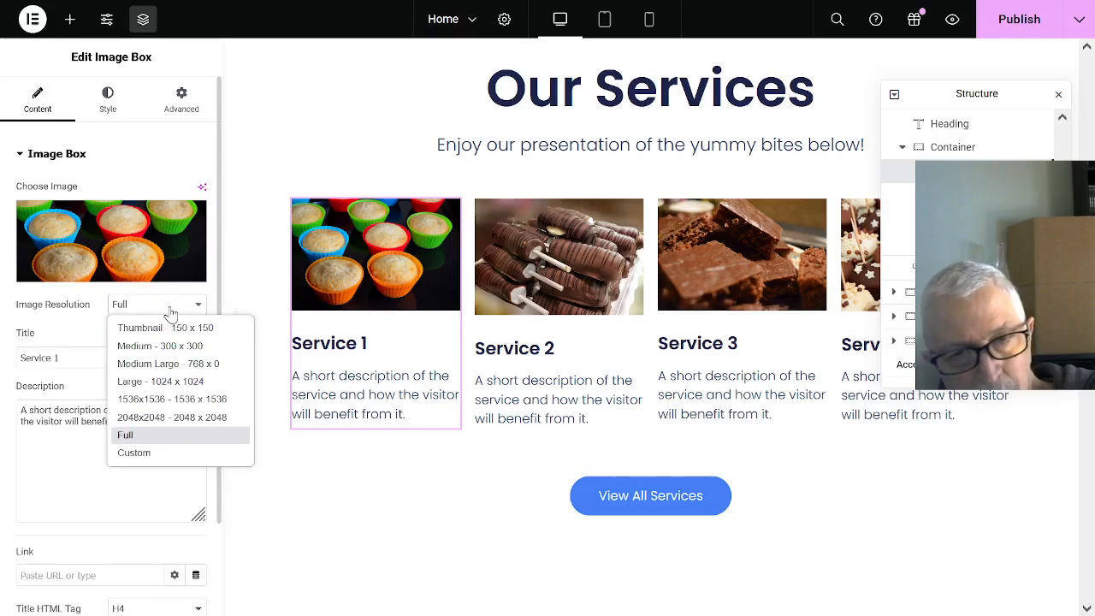
{"action": "left_click", "coordinate": [180, 318]}
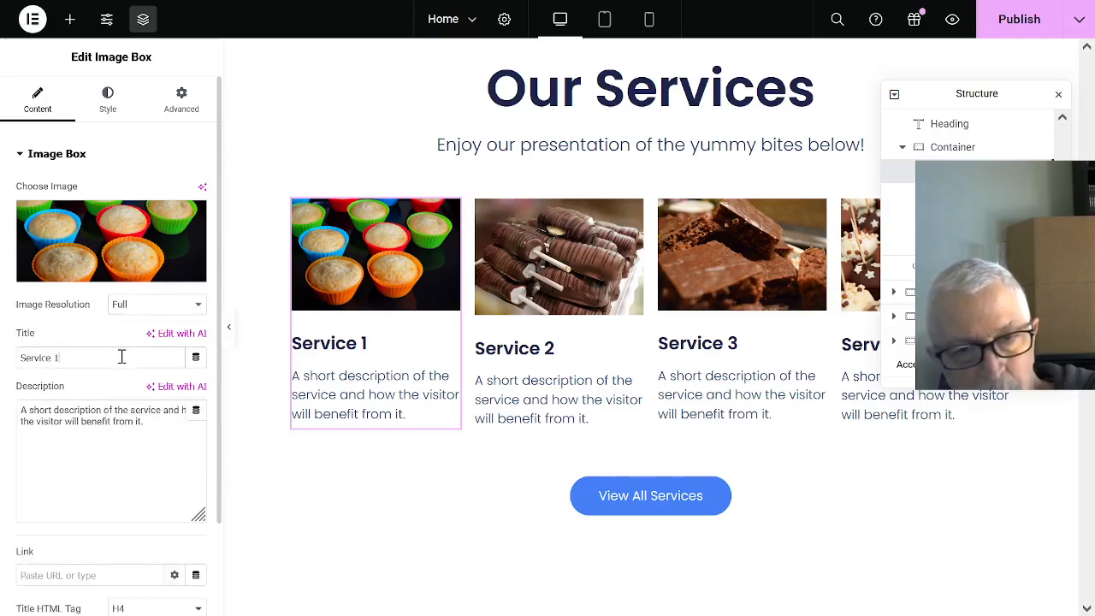
- Replace the title of the Service 1 box with "Cupcakes"
{"action": "left_click_drag", "start_coordinate": [120, 357], "coordinate": [14, 359]}
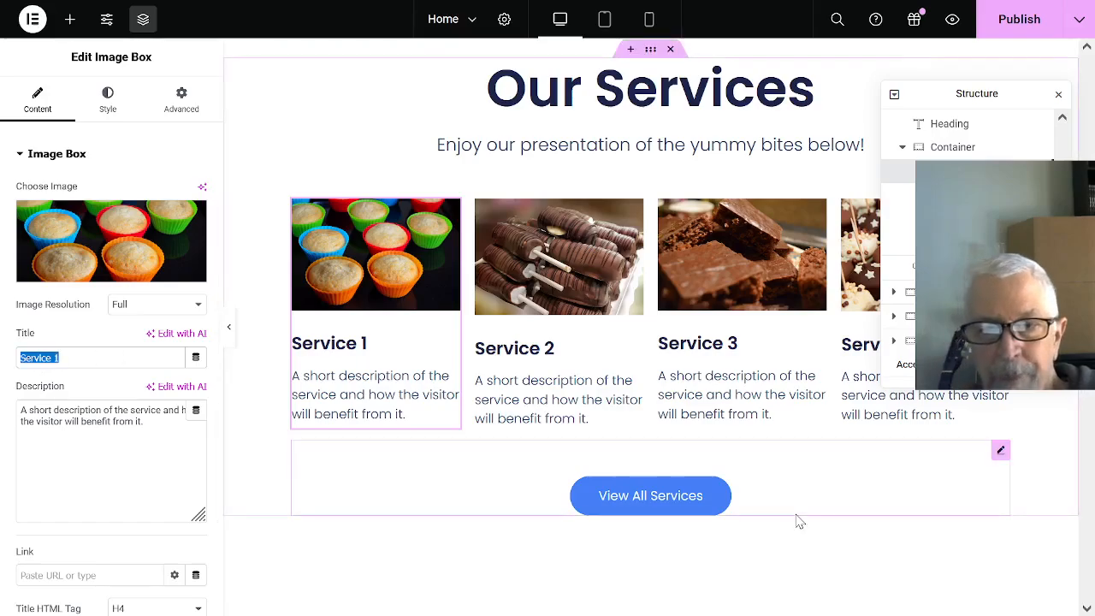
{"action": "type", "text": "Cup"}
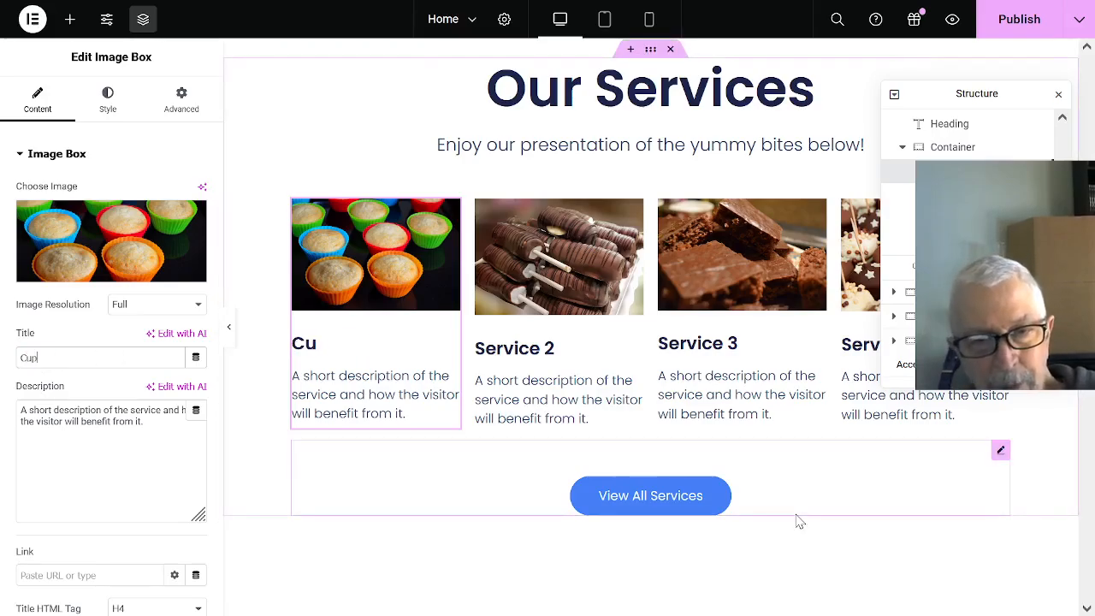
{"action": "type", "text": "cakes"}
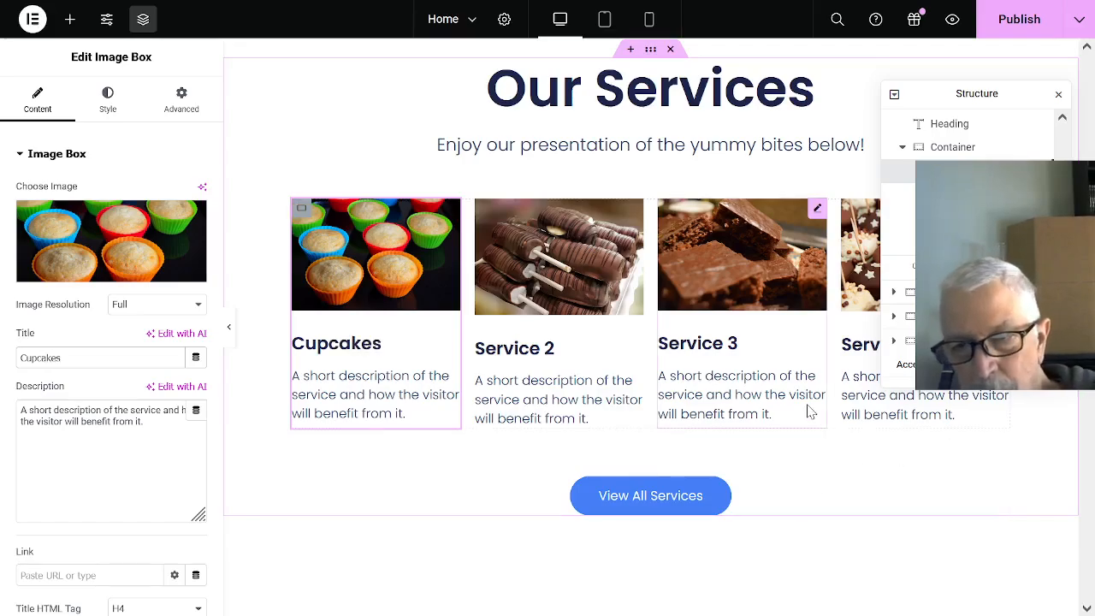
- Replace the title of the Service 2 box with "Cake on a stick"
{"action": "left_click", "coordinate": [574, 356]}
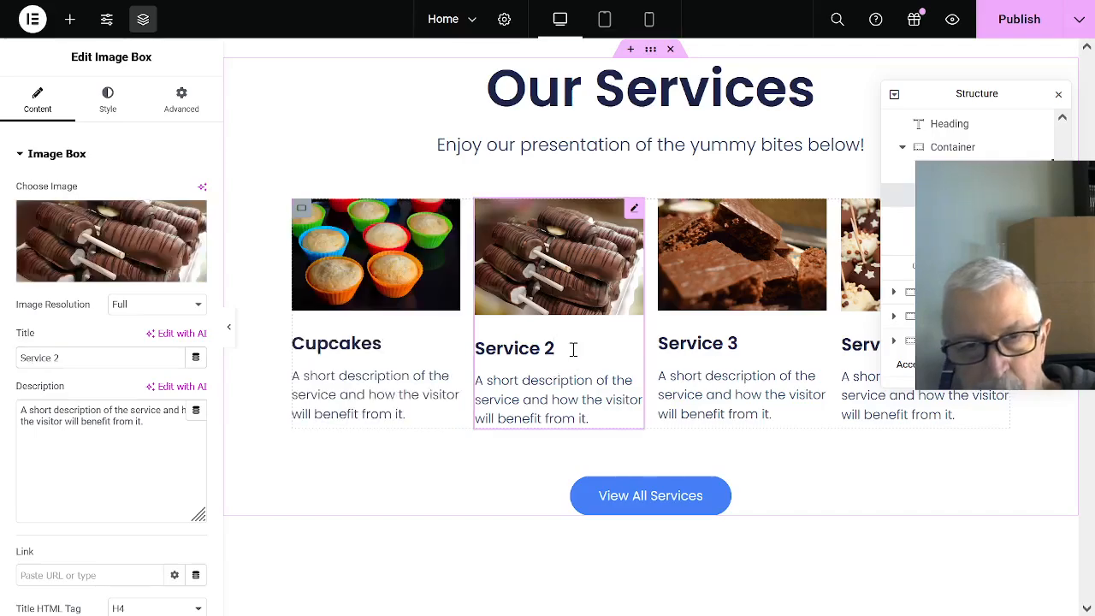
{"action": "left_click_drag", "start_coordinate": [97, 364], "coordinate": [3, 365]}
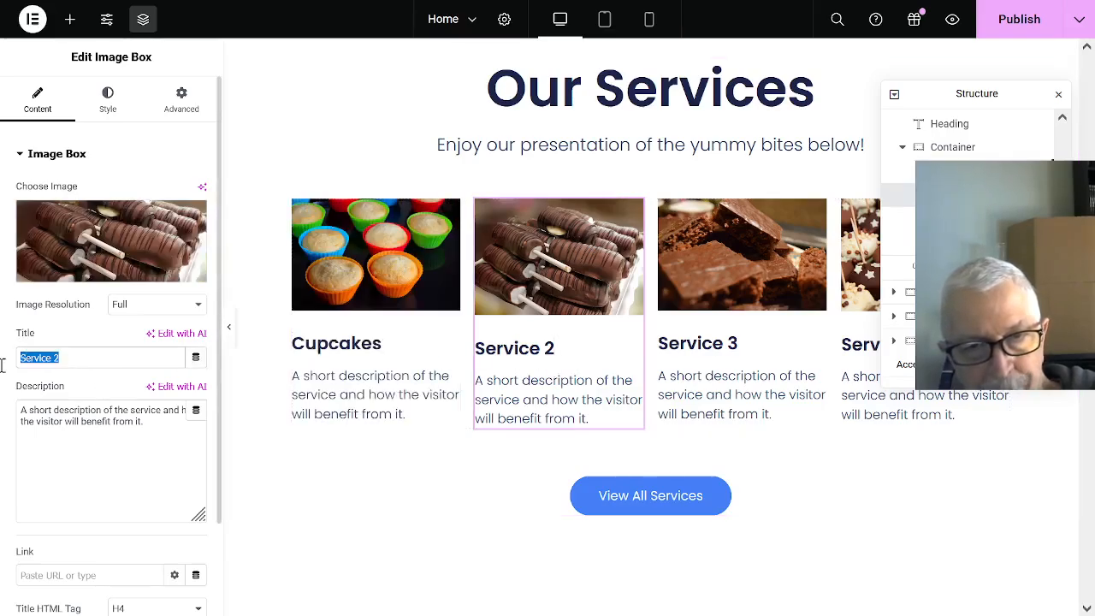
{"action": "type", "text": "Cake"}
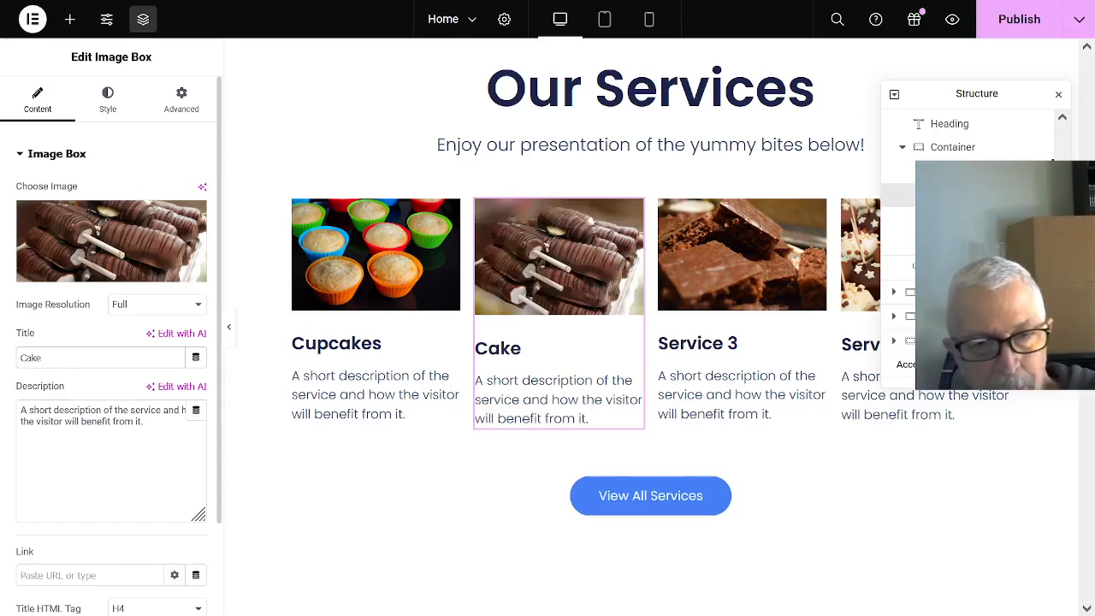
{"action": "type", "text": " on a stick"}
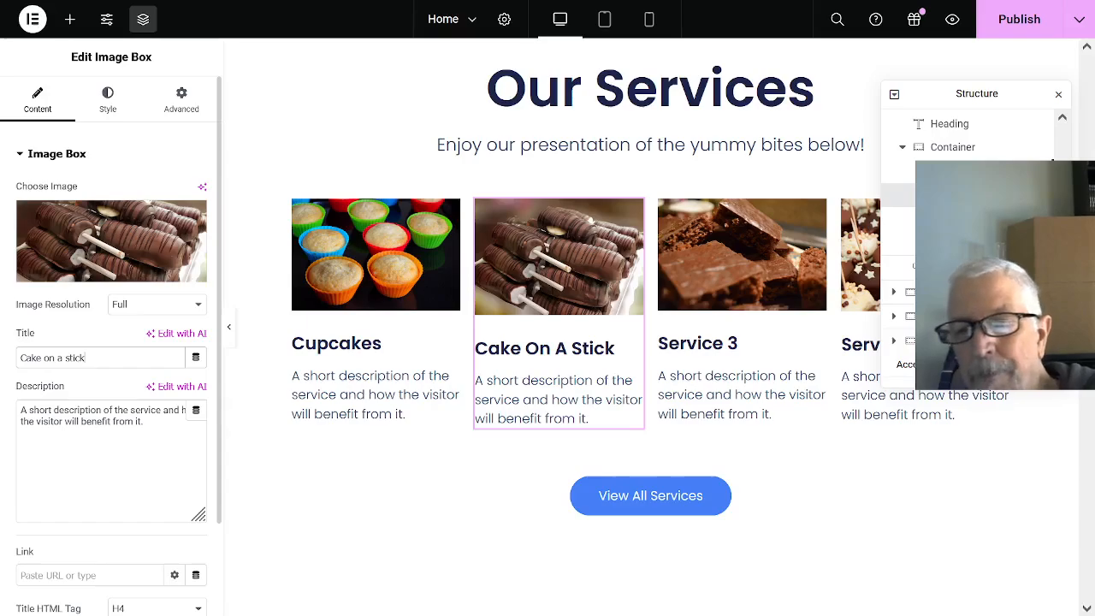
- Replace the title of the Service 3 box with "Brownie"
{"action": "left_click", "coordinate": [725, 341]}
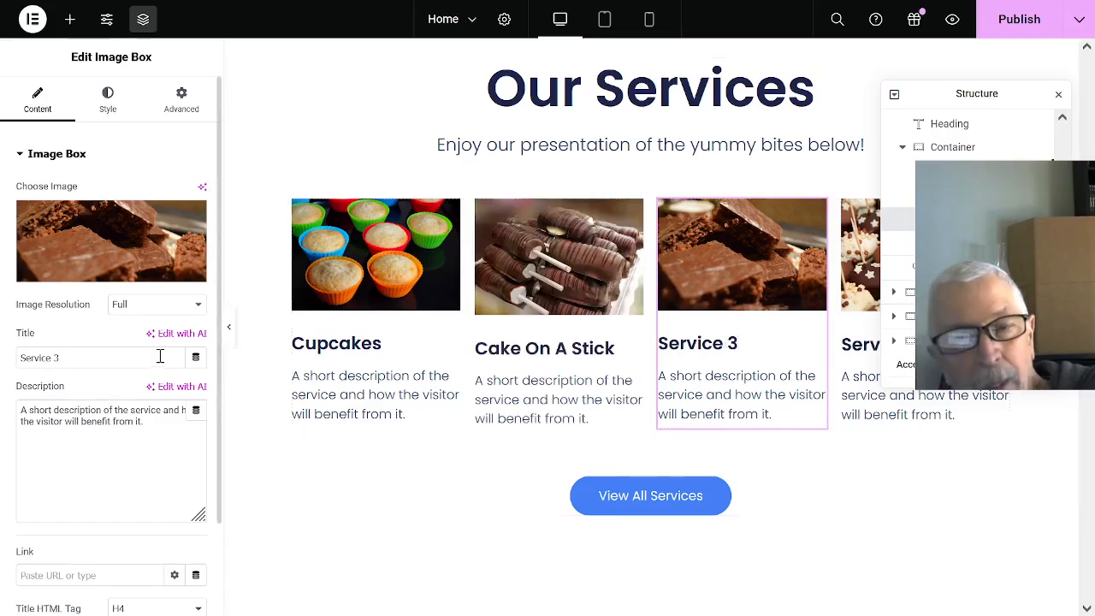
{"action": "left_click_drag", "start_coordinate": [83, 359], "coordinate": [3, 370]}
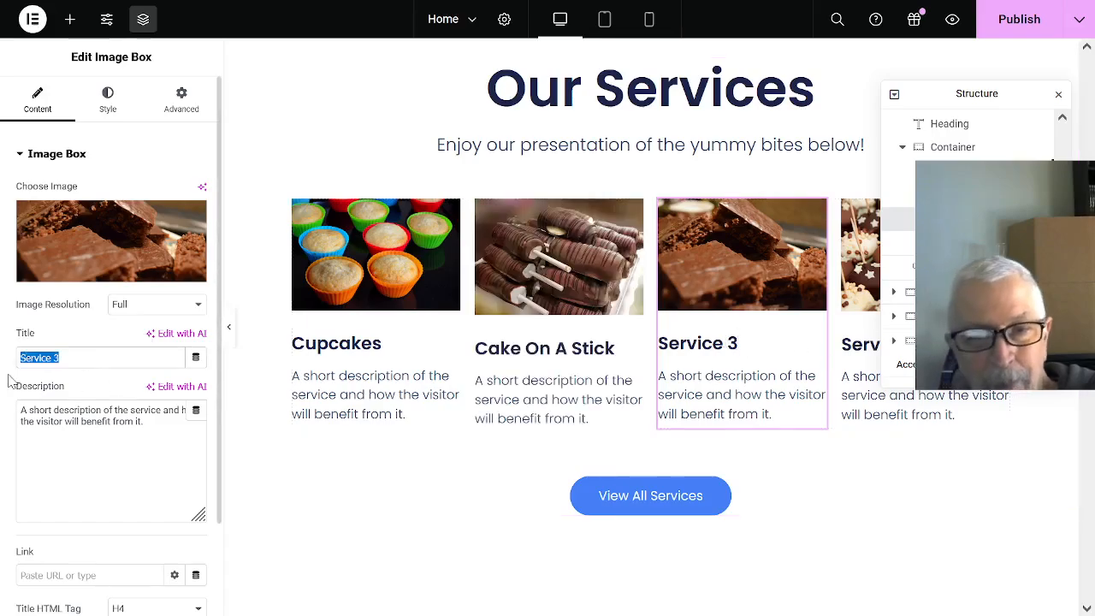
{"action": "type", "text": "Bro"}
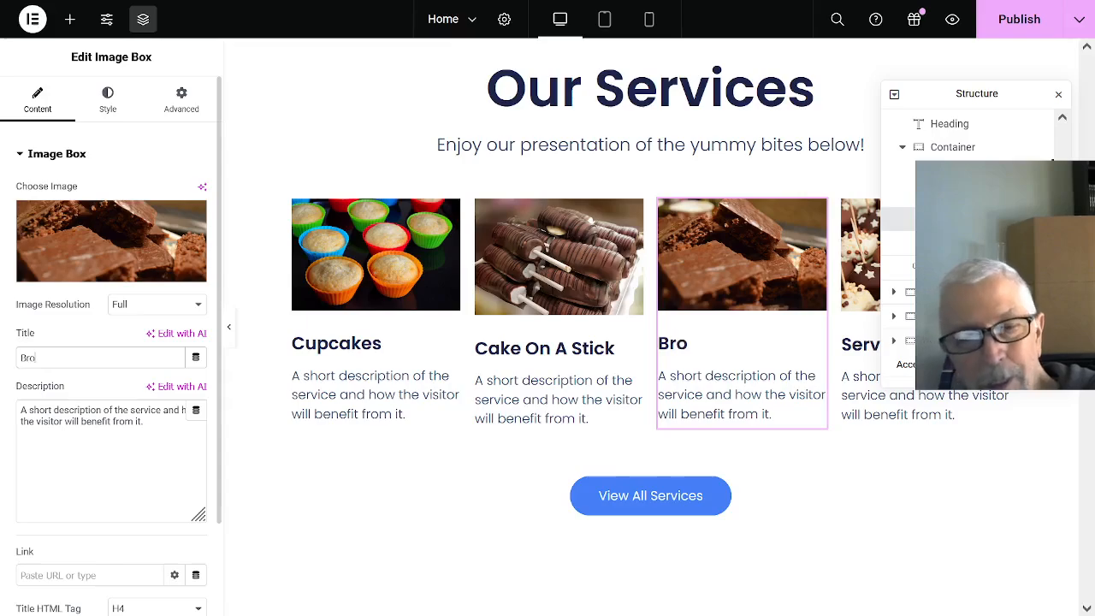
{"action": "type", "text": "wnie"}
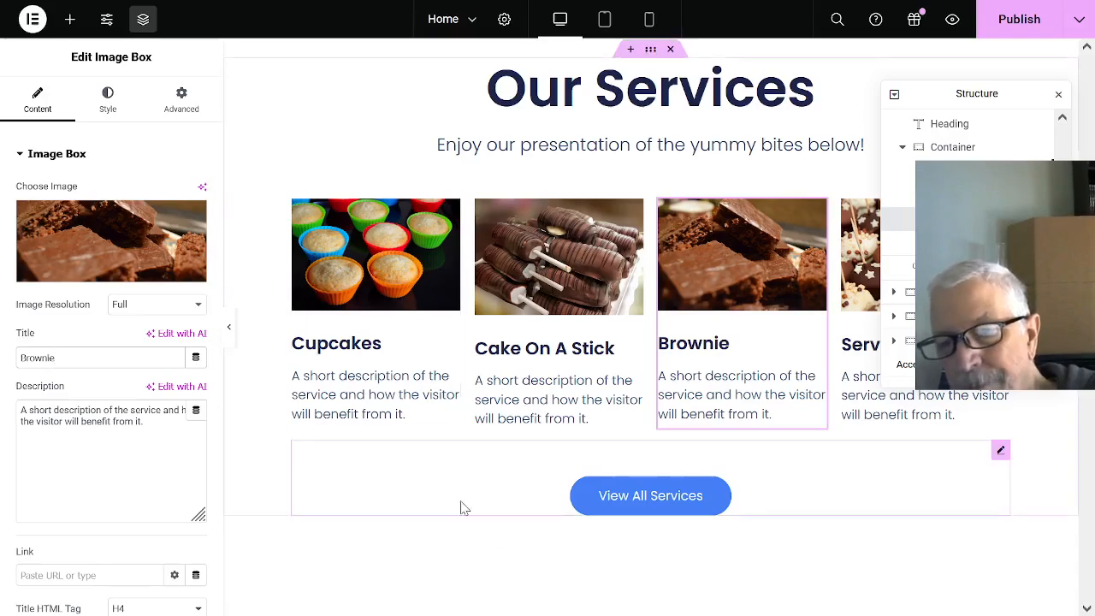
- Look through the home page sections below Our Services and the settings of the image container beside About Our Company
{"action": "scroll", "coordinate": [1014, 497], "scroll_direction": "down", "scroll_amount": 4}
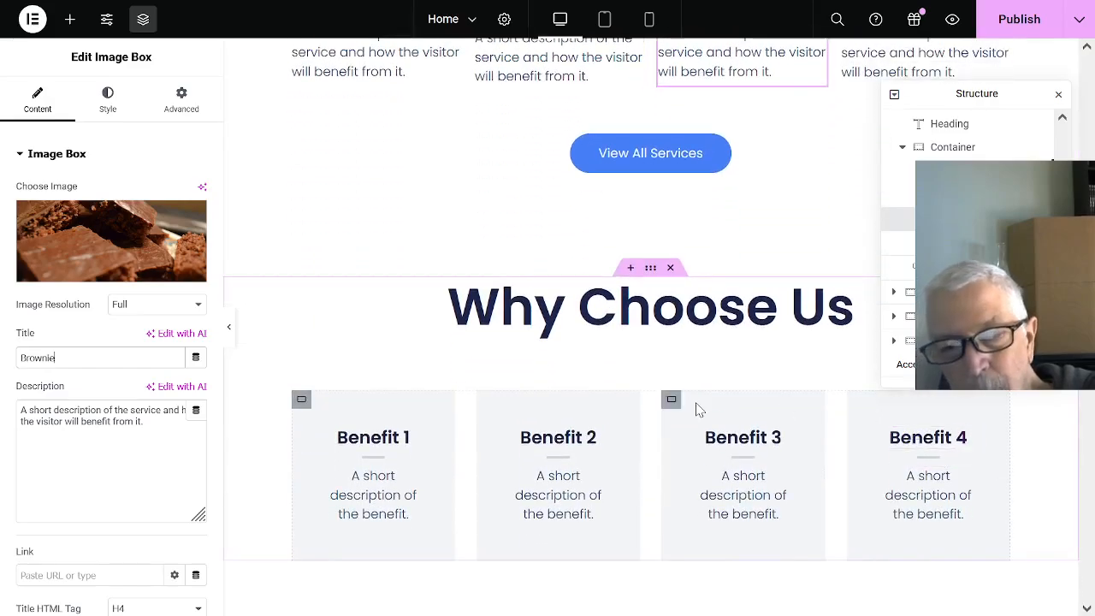
{"action": "scroll", "coordinate": [747, 398], "scroll_direction": "down", "scroll_amount": 3}
{"action": "scroll", "coordinate": [748, 402], "scroll_direction": "down", "scroll_amount": 3}
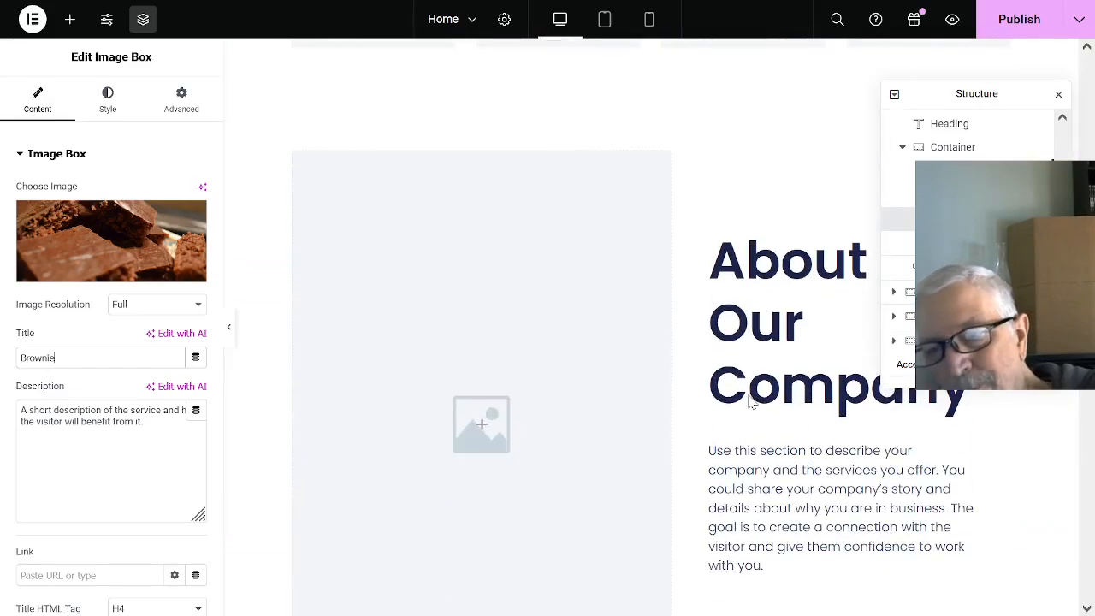
{"action": "left_click", "coordinate": [468, 391]}
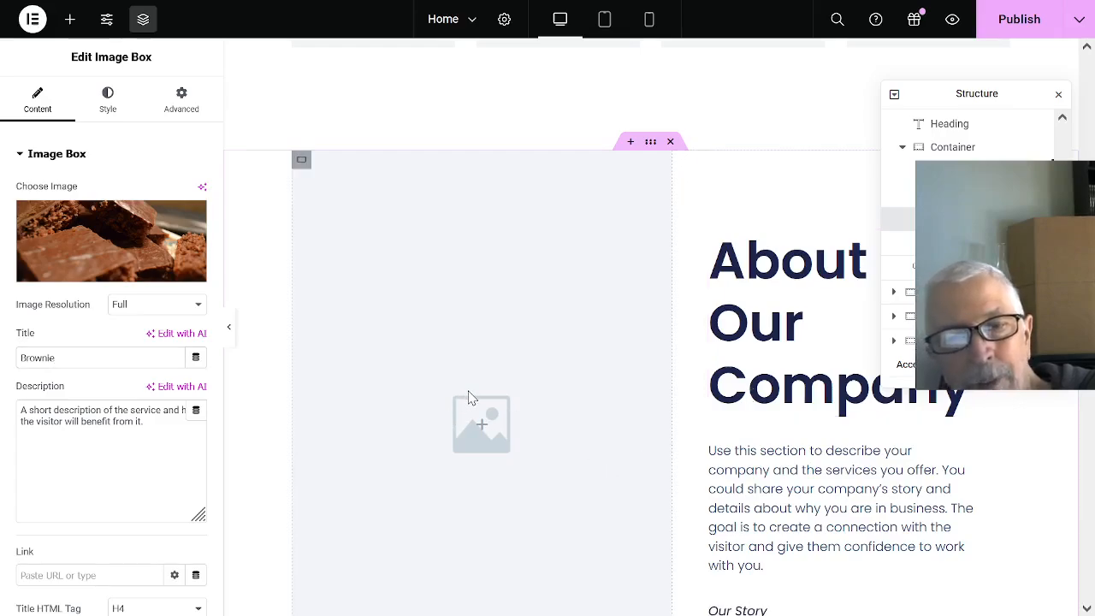
{"action": "left_click", "coordinate": [359, 183]}
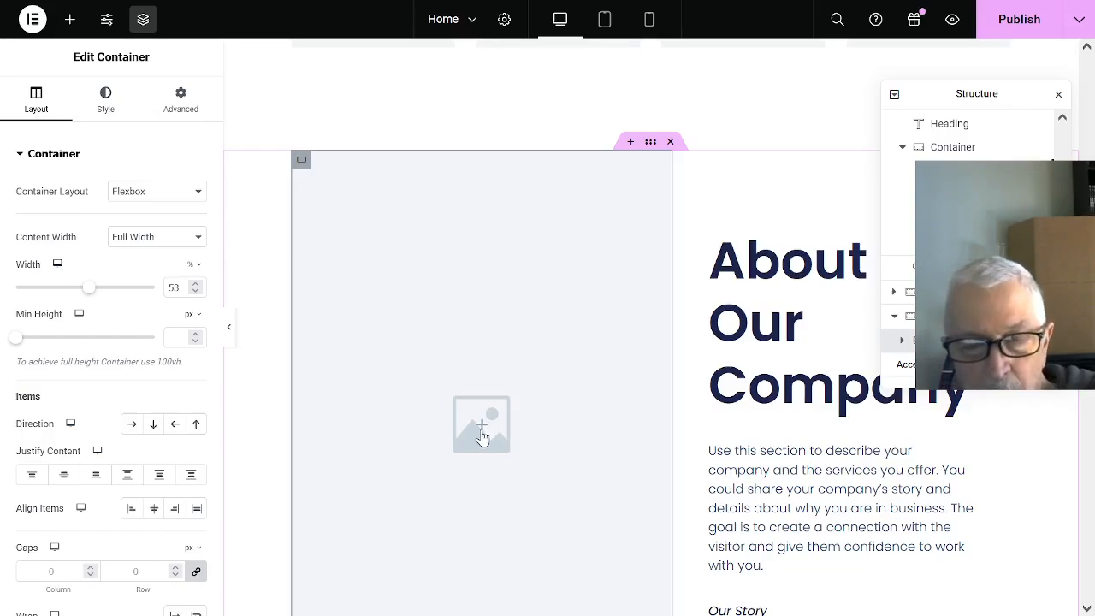
{"action": "scroll", "coordinate": [474, 378], "scroll_direction": "down", "scroll_amount": 3}
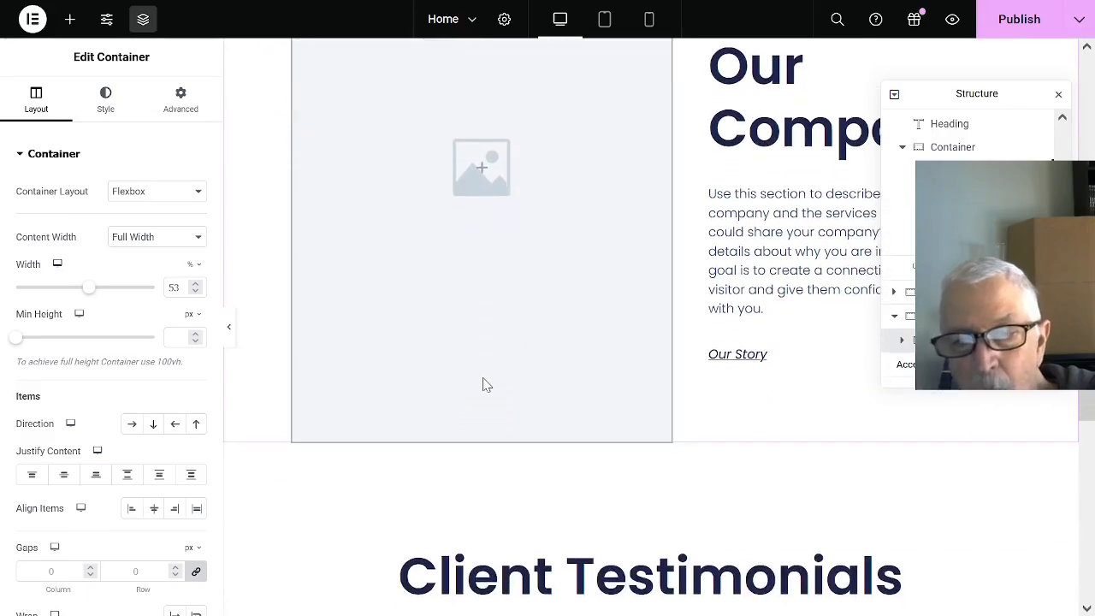
{"action": "scroll", "coordinate": [482, 384], "scroll_direction": "up", "scroll_amount": 2}
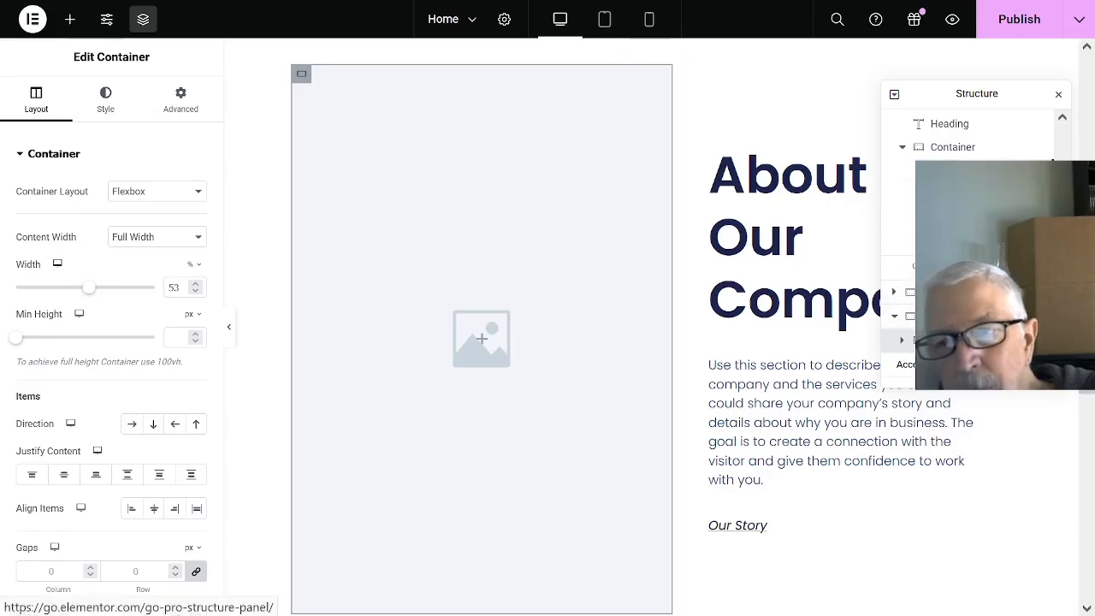
{"action": "scroll", "coordinate": [975, 239], "scroll_direction": "down", "scroll_amount": 1}
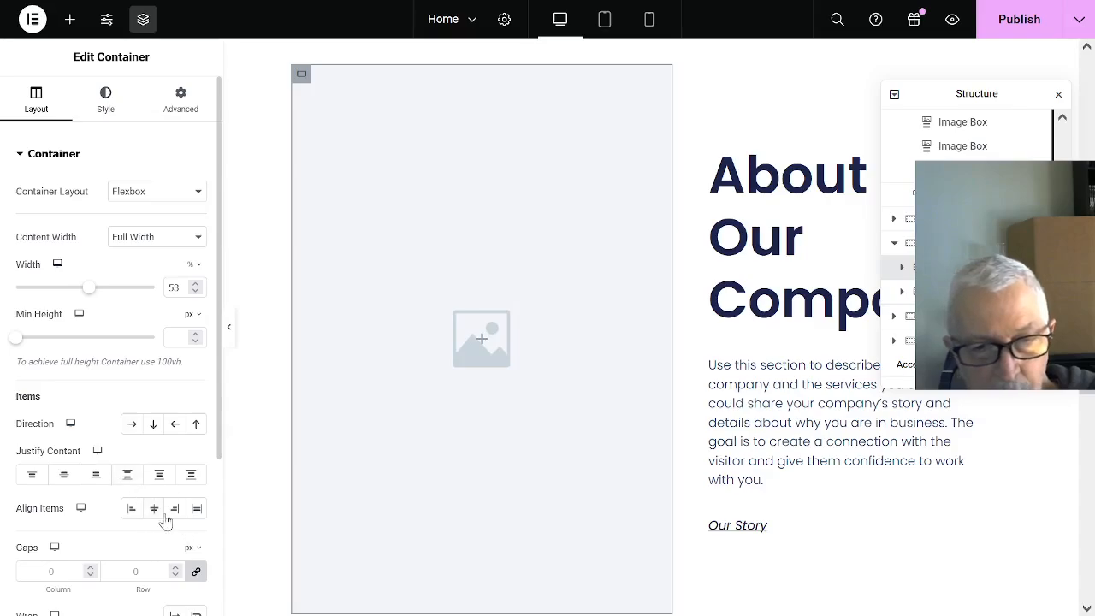
{"action": "scroll", "coordinate": [150, 513], "scroll_direction": "down", "scroll_amount": 3}
{"action": "scroll", "coordinate": [142, 505], "scroll_direction": "up", "scroll_amount": 3}
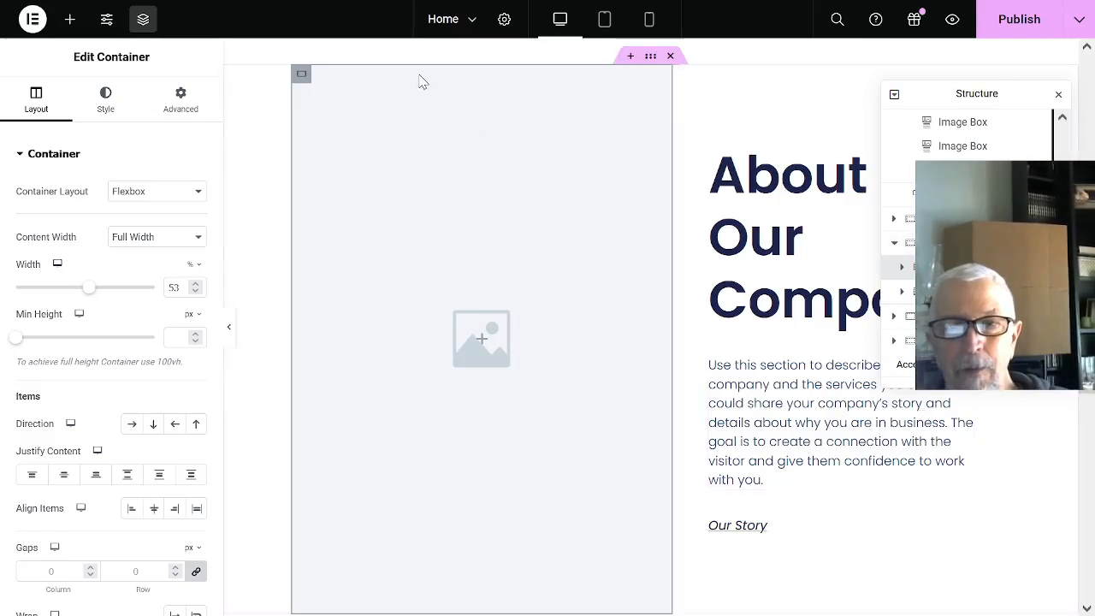
- Publish the Home page and exit the page editors to the WordPress pages list
{"action": "mouse_move", "coordinate": [1075, 22]}
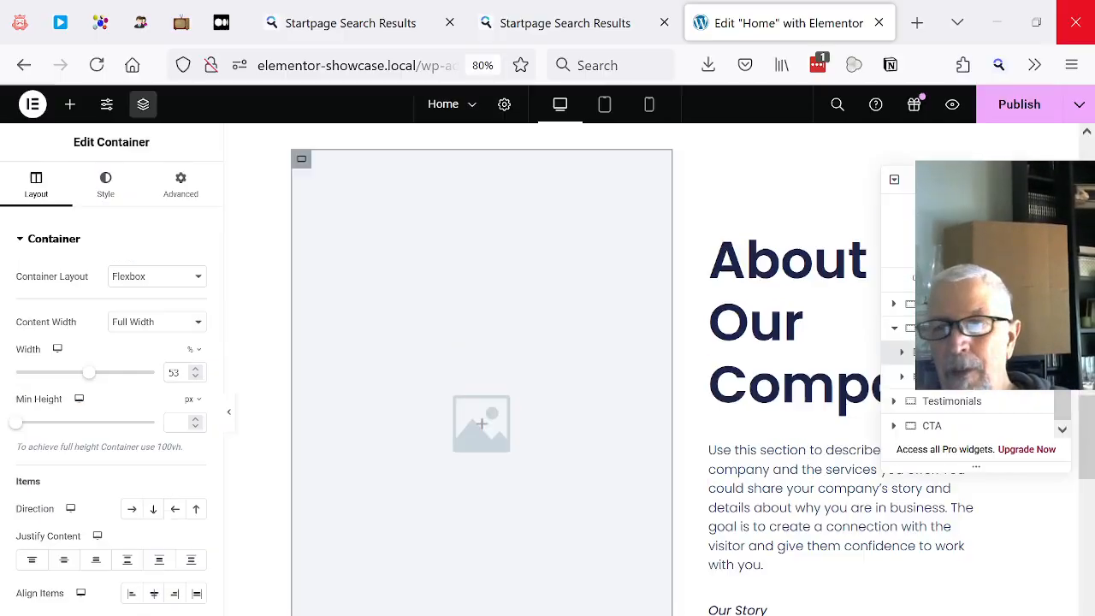
{"action": "left_click", "coordinate": [1009, 104]}
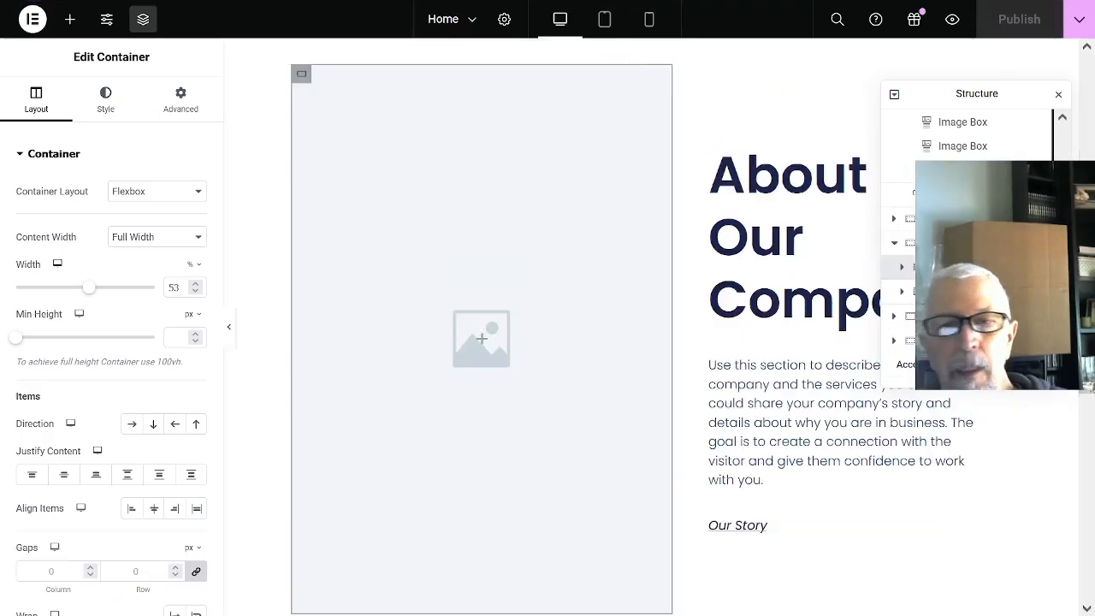
{"action": "left_click", "coordinate": [33, 24]}
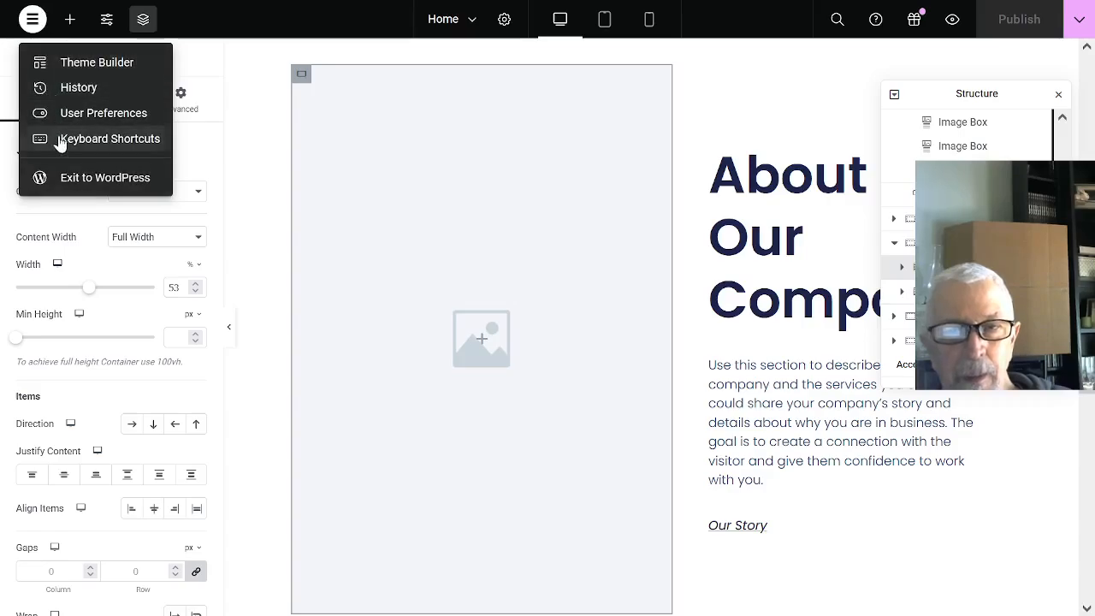
{"action": "left_click", "coordinate": [80, 178]}
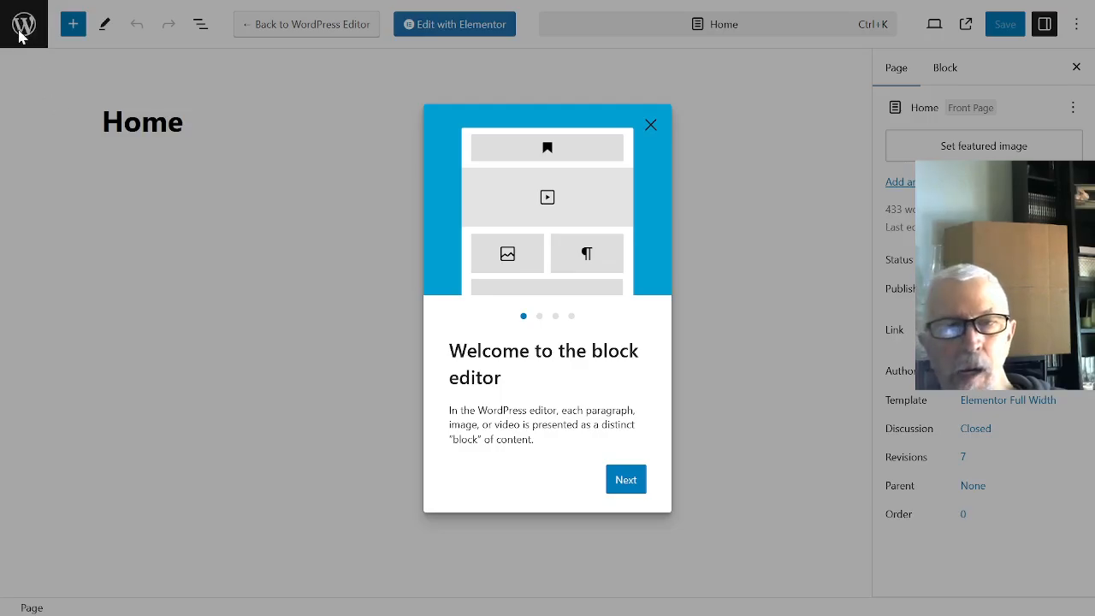
{"action": "left_click", "coordinate": [21, 31]}
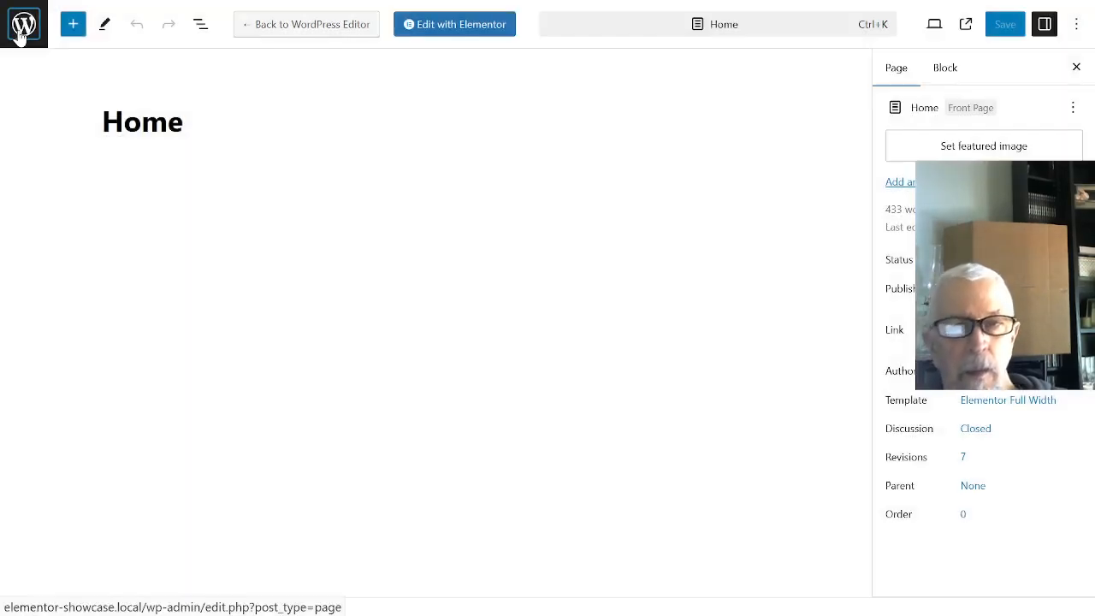
{"action": "left_click", "coordinate": [20, 31]}
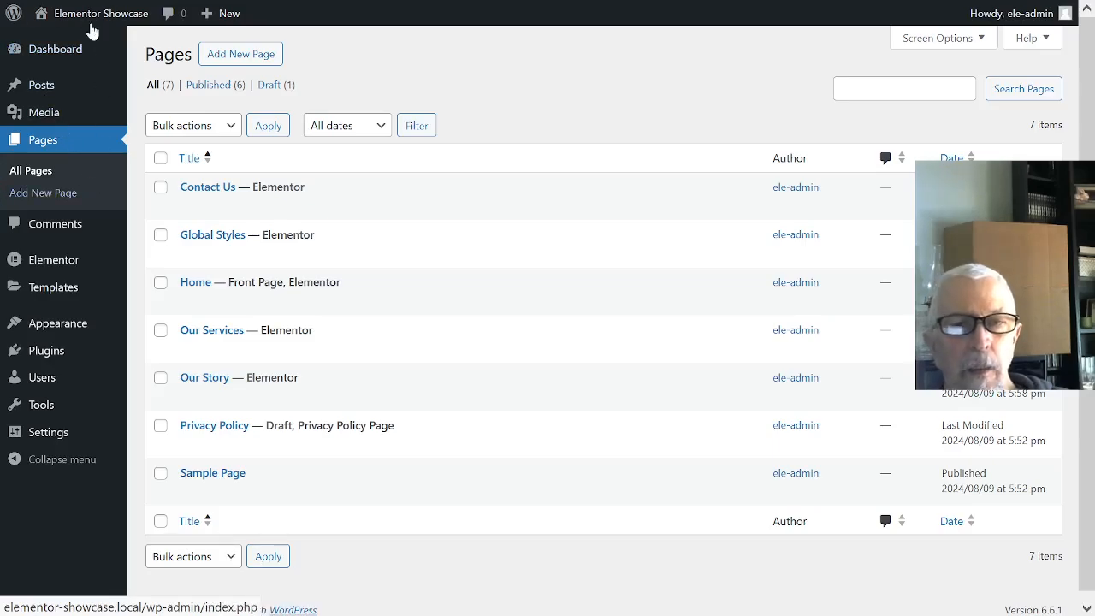
- View the published home page and examine its sections from the welcome banner down to the footer
{"action": "left_click", "coordinate": [88, 25]}
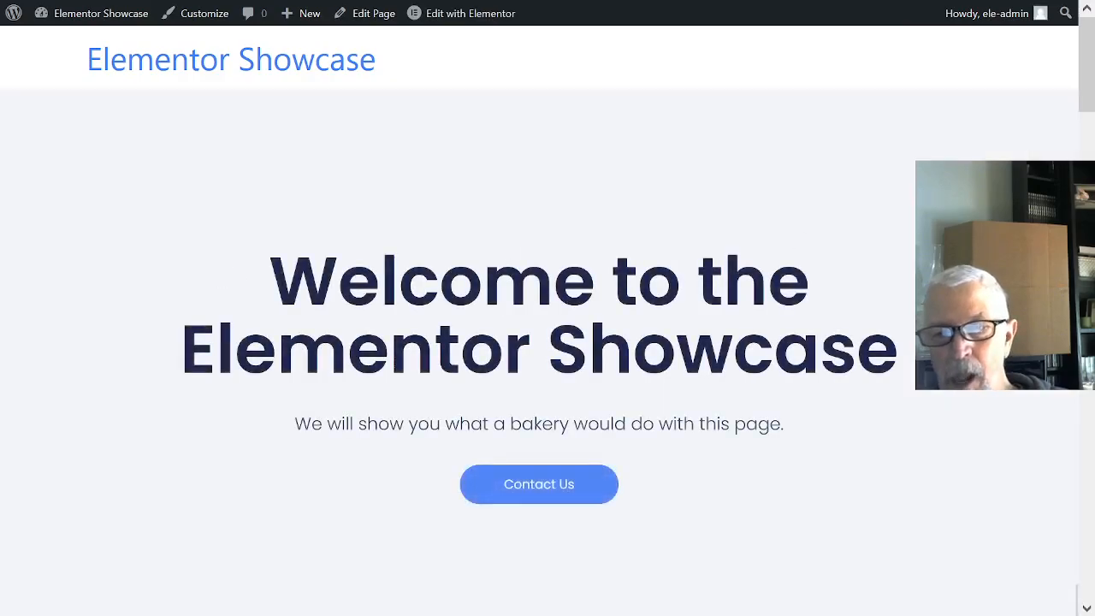
{"action": "scroll", "coordinate": [218, 278], "scroll_direction": "down", "scroll_amount": 4}
{"action": "scroll", "coordinate": [548, 321], "scroll_direction": "down", "scroll_amount": 5}
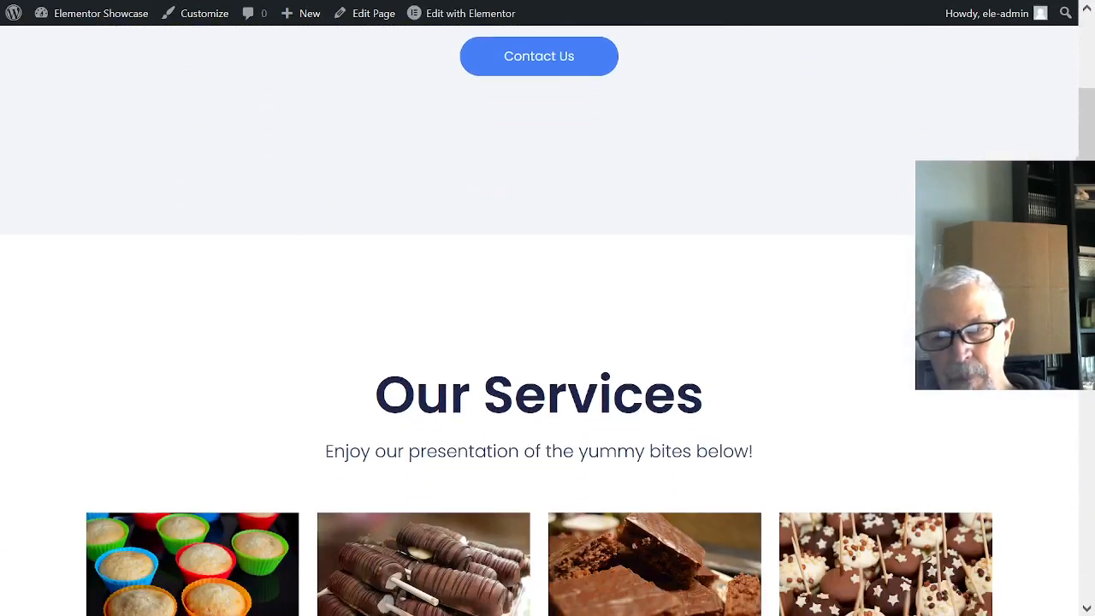
{"action": "scroll", "coordinate": [547, 321], "scroll_direction": "down", "scroll_amount": 1}
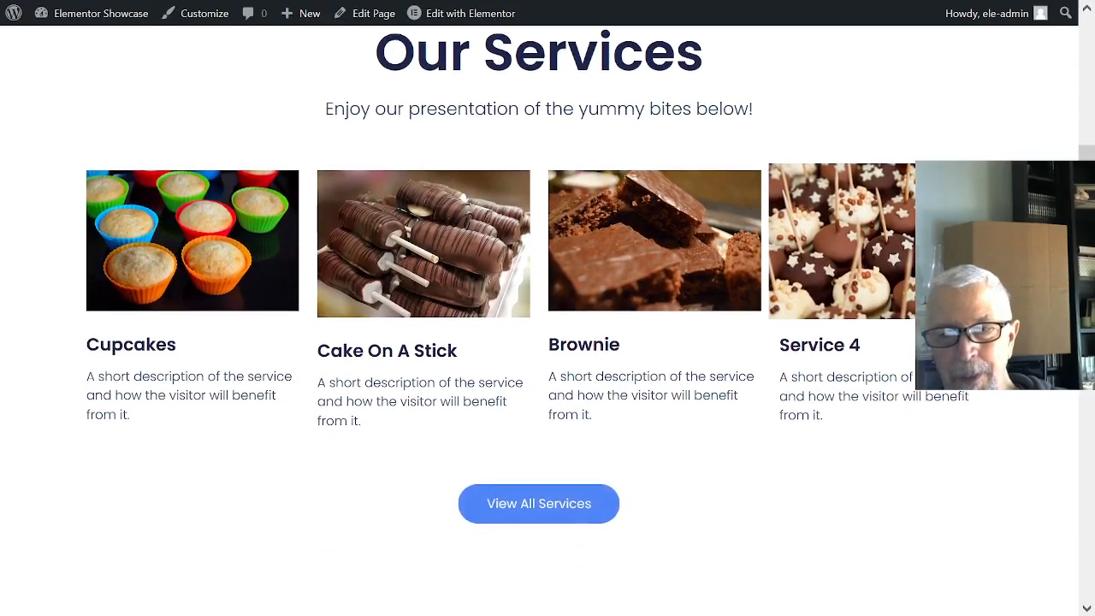
{"action": "scroll", "coordinate": [548, 320], "scroll_direction": "down", "scroll_amount": 3}
{"action": "scroll", "coordinate": [547, 321], "scroll_direction": "down", "scroll_amount": 8}
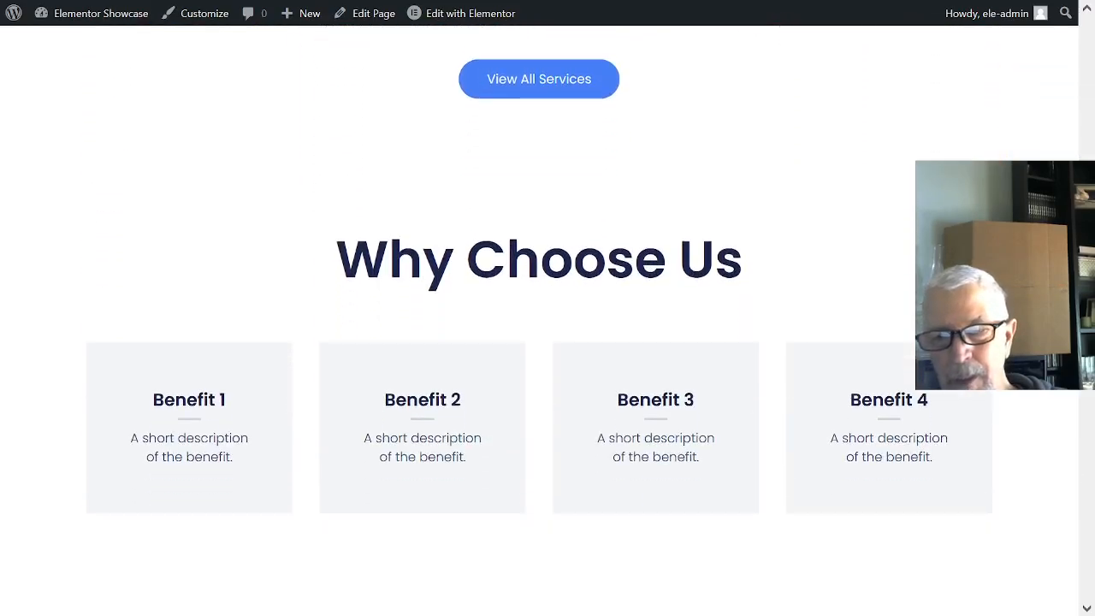
{"action": "scroll", "coordinate": [547, 321], "scroll_direction": "down", "scroll_amount": 4}
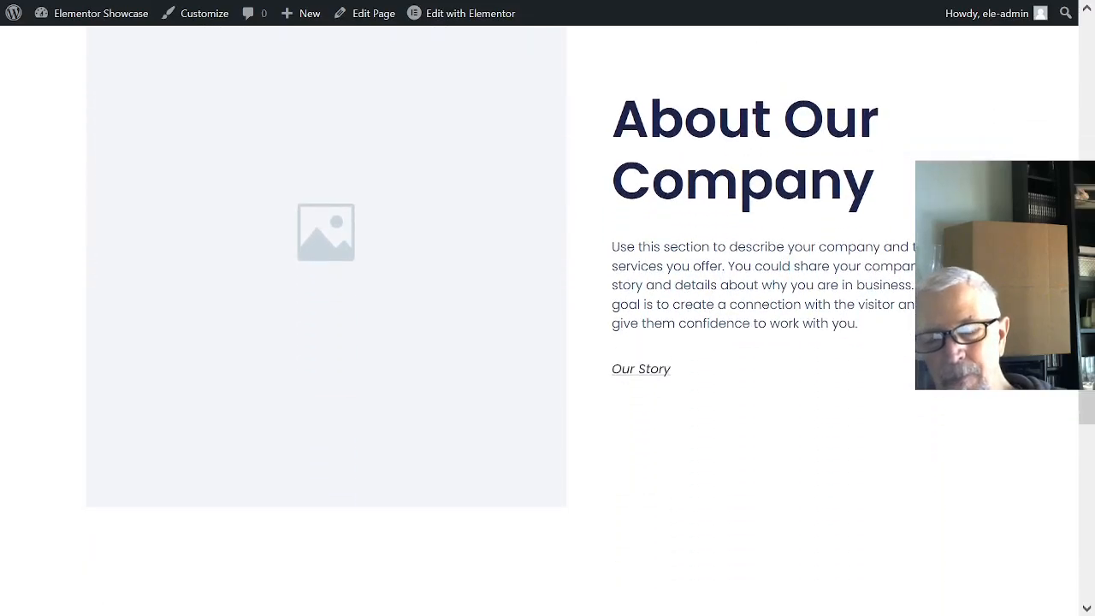
{"action": "scroll", "coordinate": [548, 320], "scroll_direction": "down", "scroll_amount": 3}
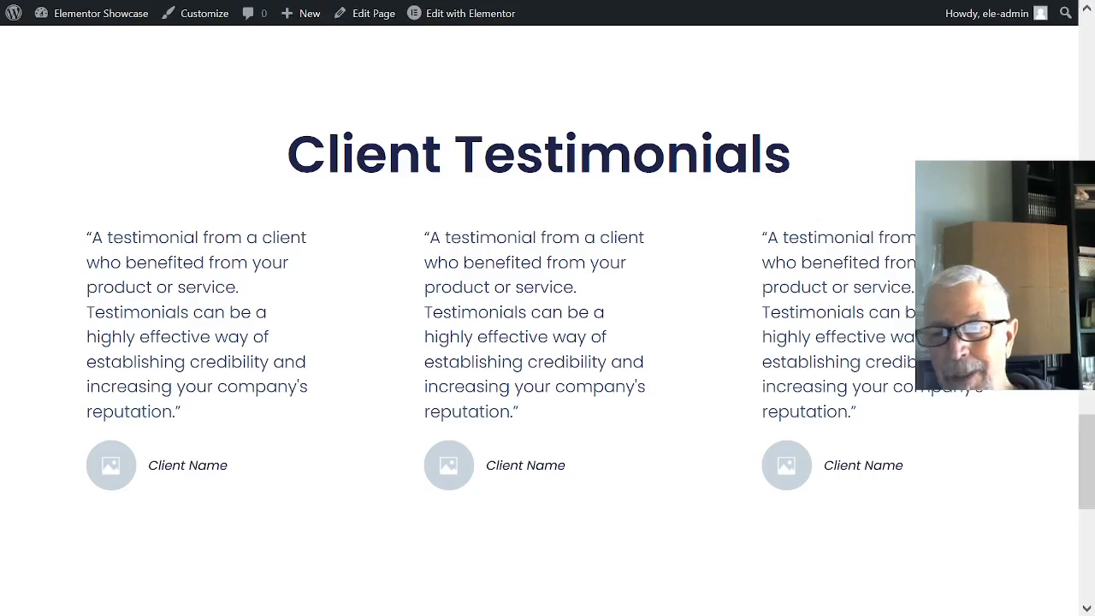
{"action": "scroll", "coordinate": [548, 321], "scroll_direction": "down", "scroll_amount": 4}
{"action": "scroll", "coordinate": [548, 308], "scroll_direction": "down", "scroll_amount": 2}
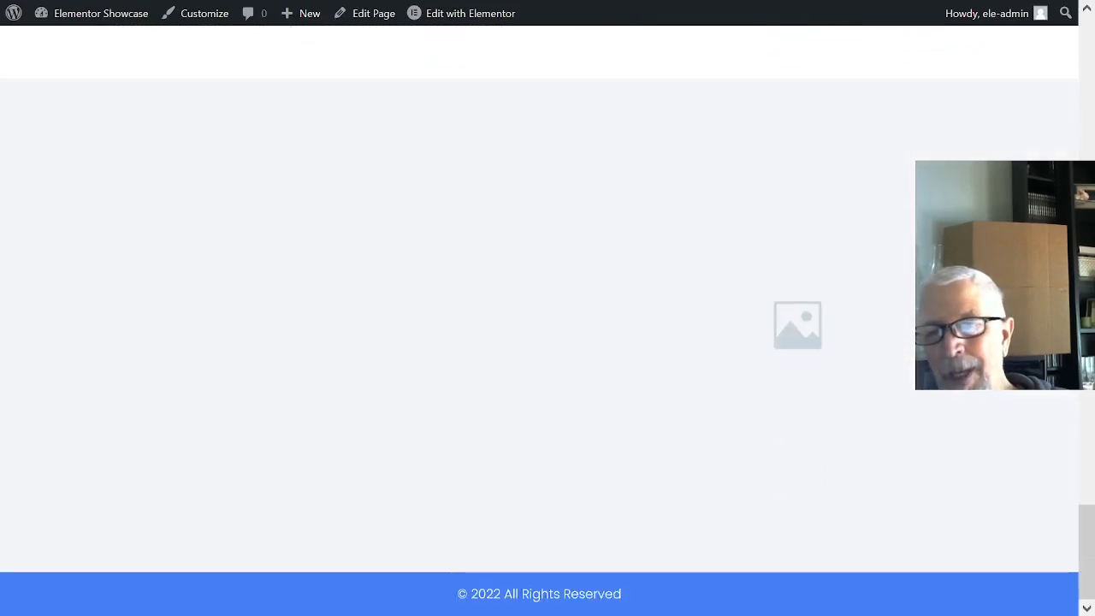
{"action": "scroll", "coordinate": [547, 308], "scroll_direction": "up", "scroll_amount": 8}
{"action": "scroll", "coordinate": [667, 46], "scroll_direction": "up", "scroll_amount": 8}
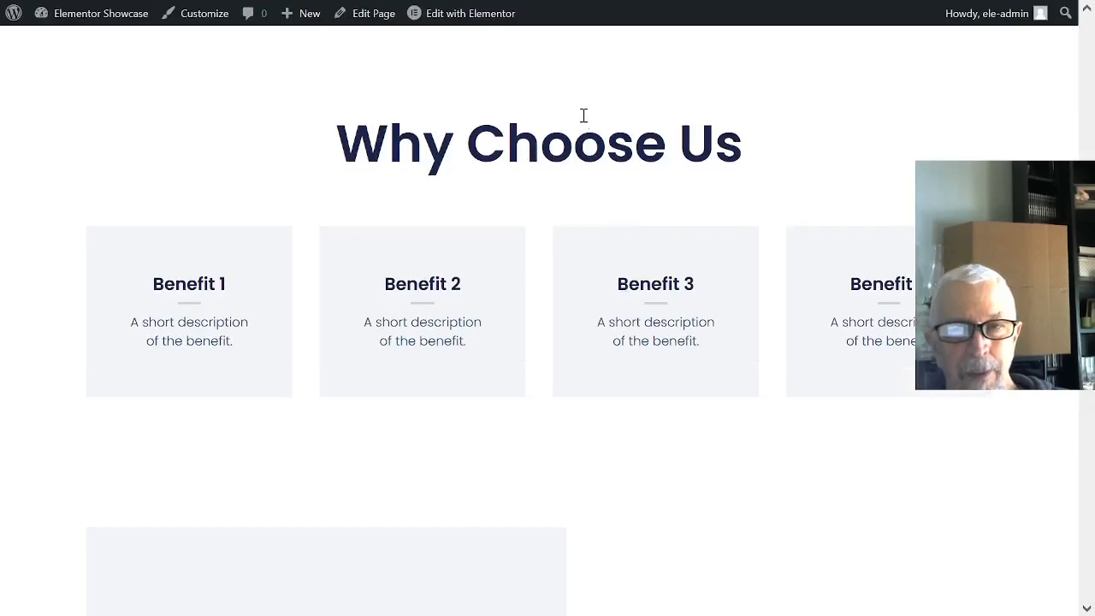
- Return to the site's dashboard and open the list of installed plugins
{"action": "left_click", "coordinate": [90, 43]}
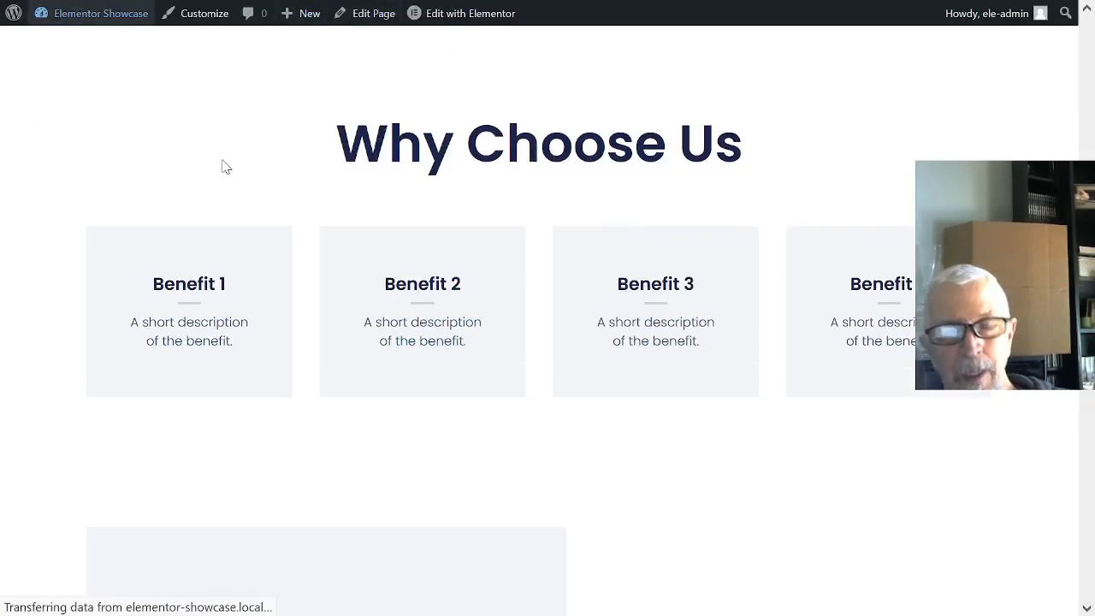
{"action": "mouse_move", "coordinate": [57, 195]}
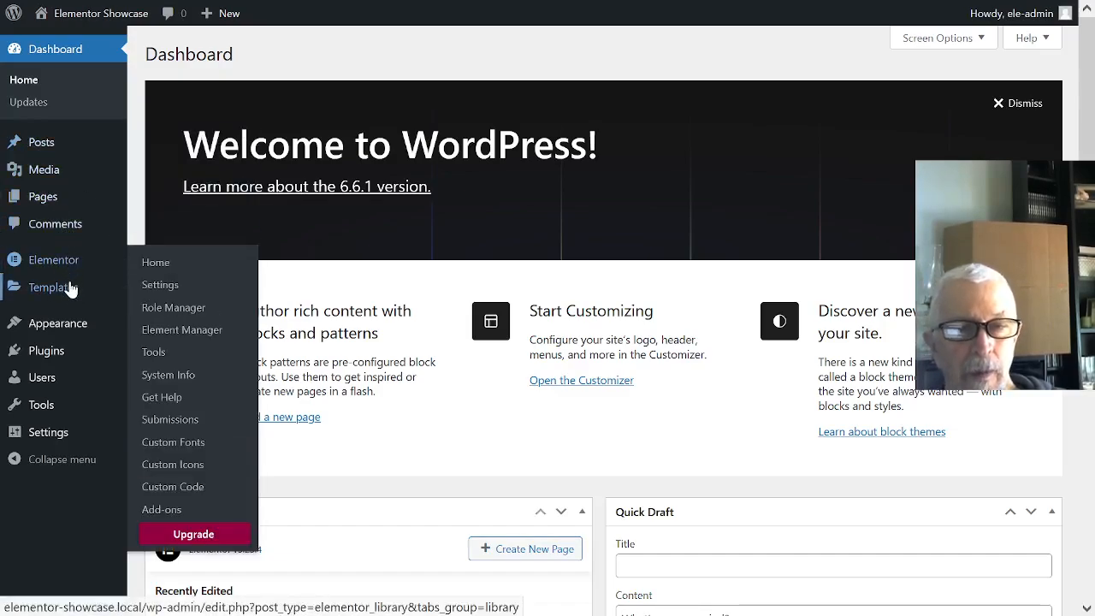
{"action": "mouse_move", "coordinate": [74, 335]}
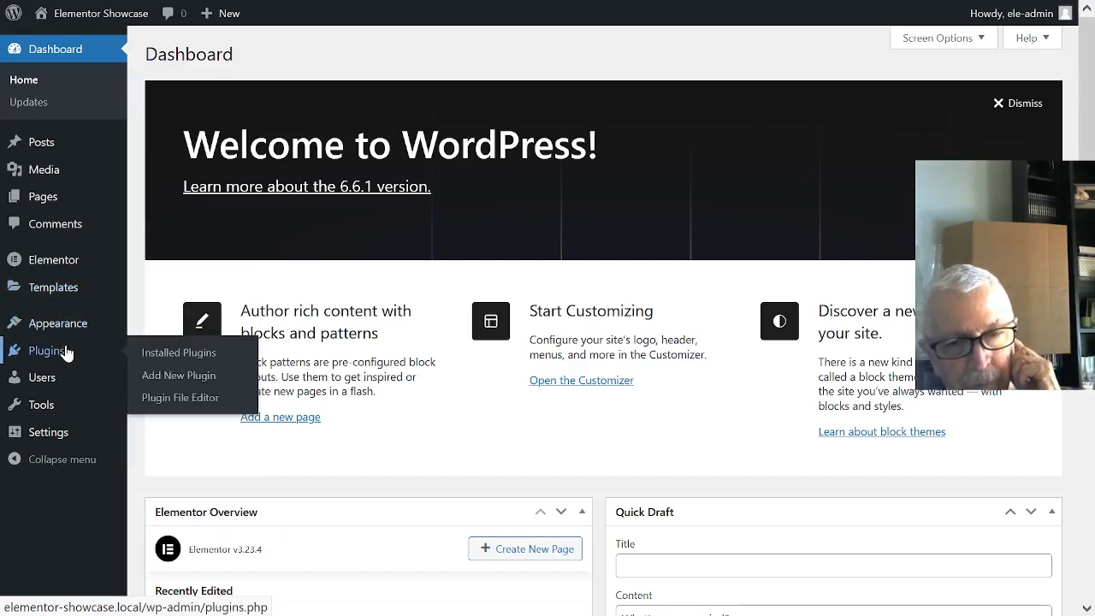
{"action": "left_click", "coordinate": [154, 352]}
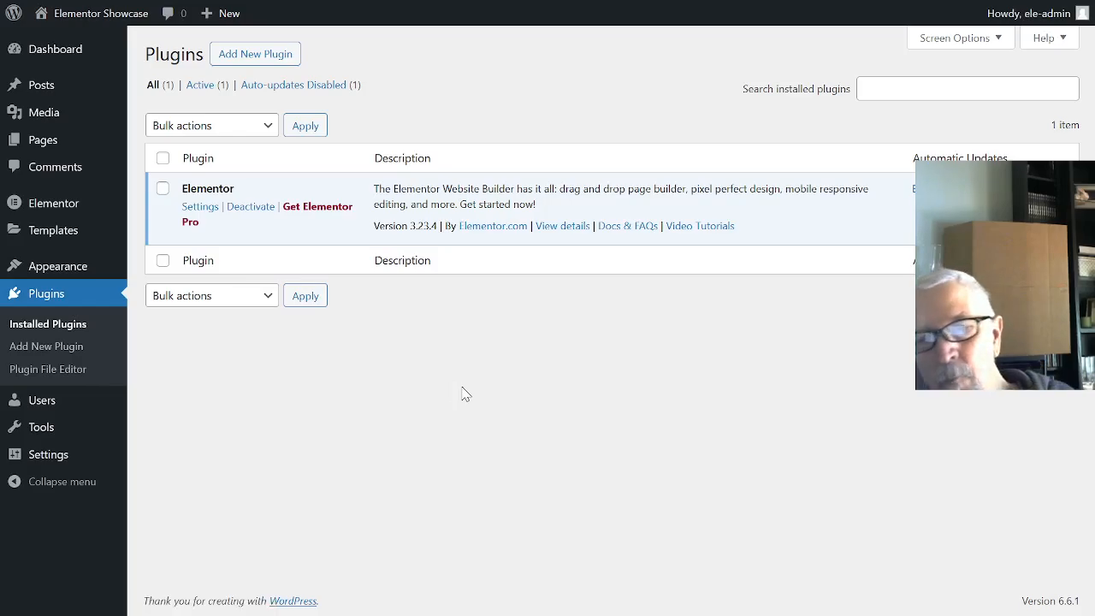
- Open the Elementor Pro offer, compare the prices and features of its plans, and close that page
{"action": "left_click", "coordinate": [322, 213]}
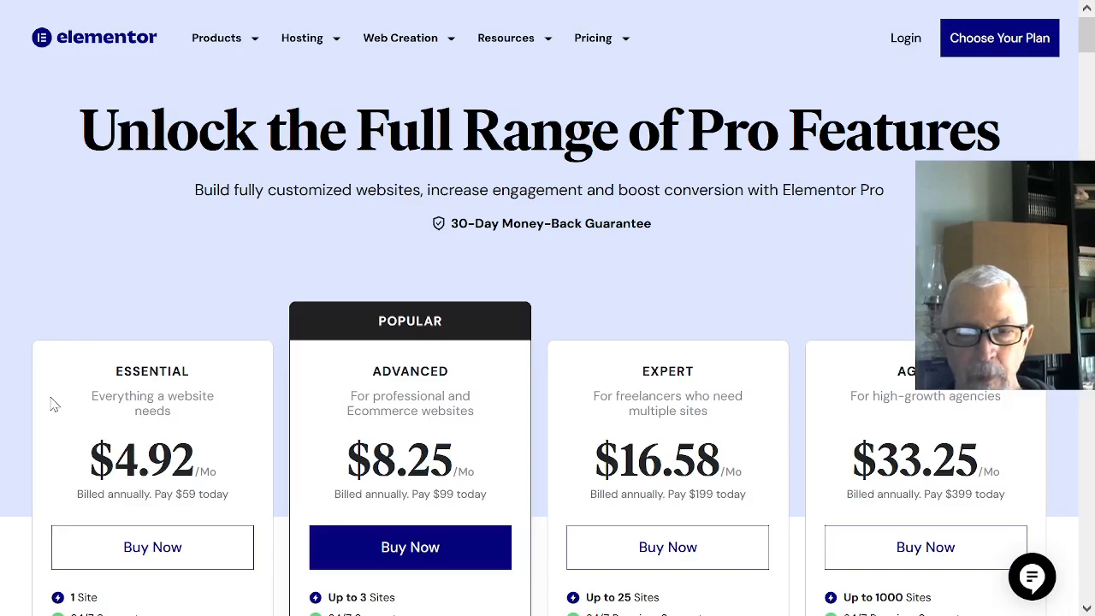
{"action": "scroll", "coordinate": [167, 401], "scroll_direction": "down", "scroll_amount": 2}
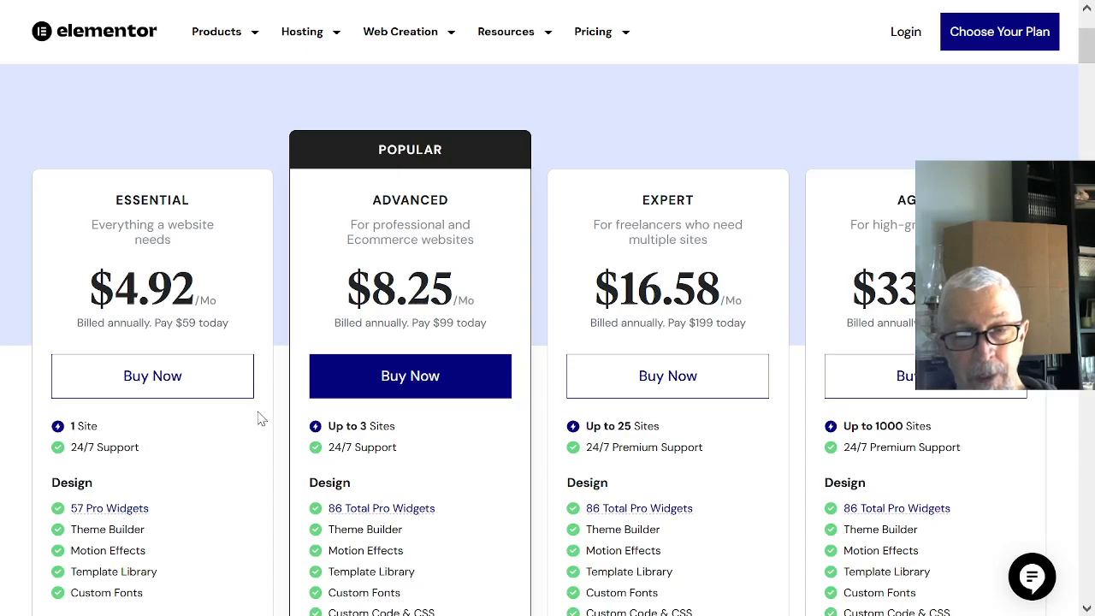
{"action": "scroll", "coordinate": [262, 423], "scroll_direction": "down", "scroll_amount": 2}
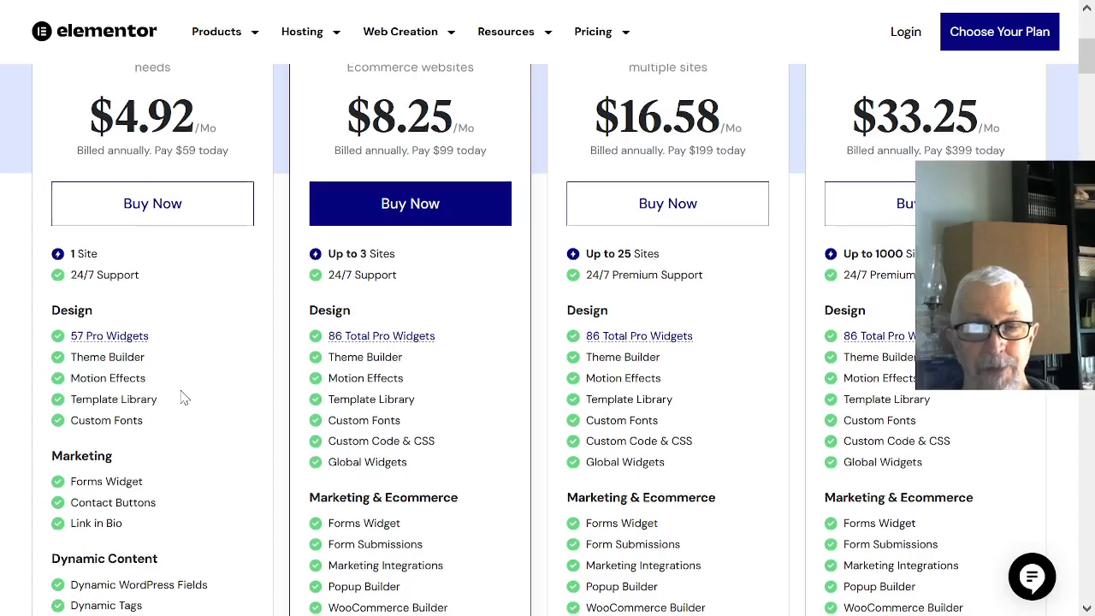
{"action": "scroll", "coordinate": [182, 406], "scroll_direction": "down", "scroll_amount": 2}
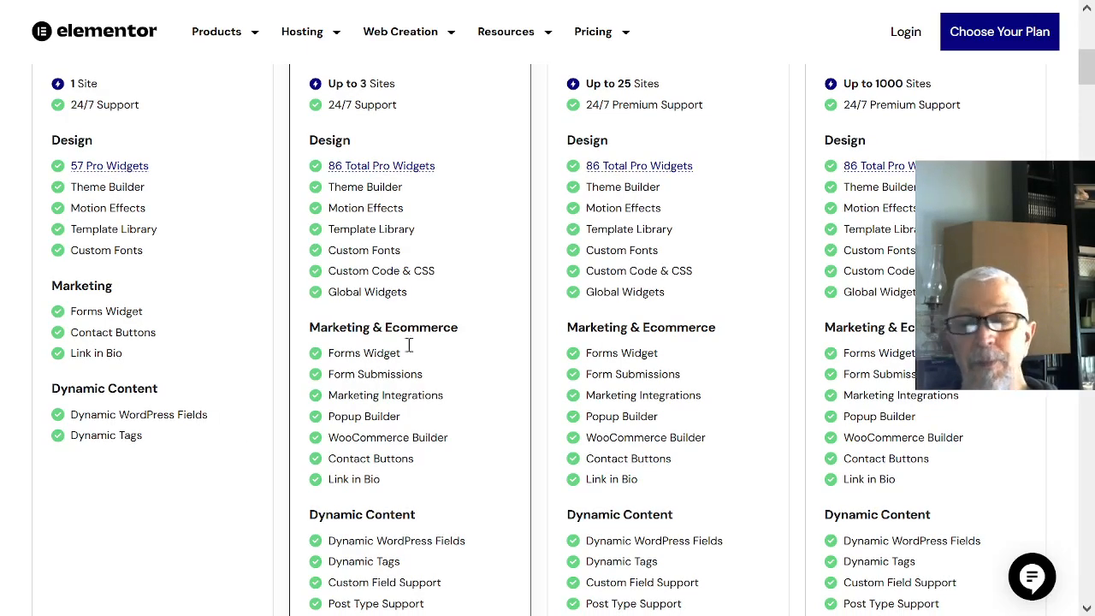
{"action": "scroll", "coordinate": [1050, 128], "scroll_direction": "up", "scroll_amount": 6}
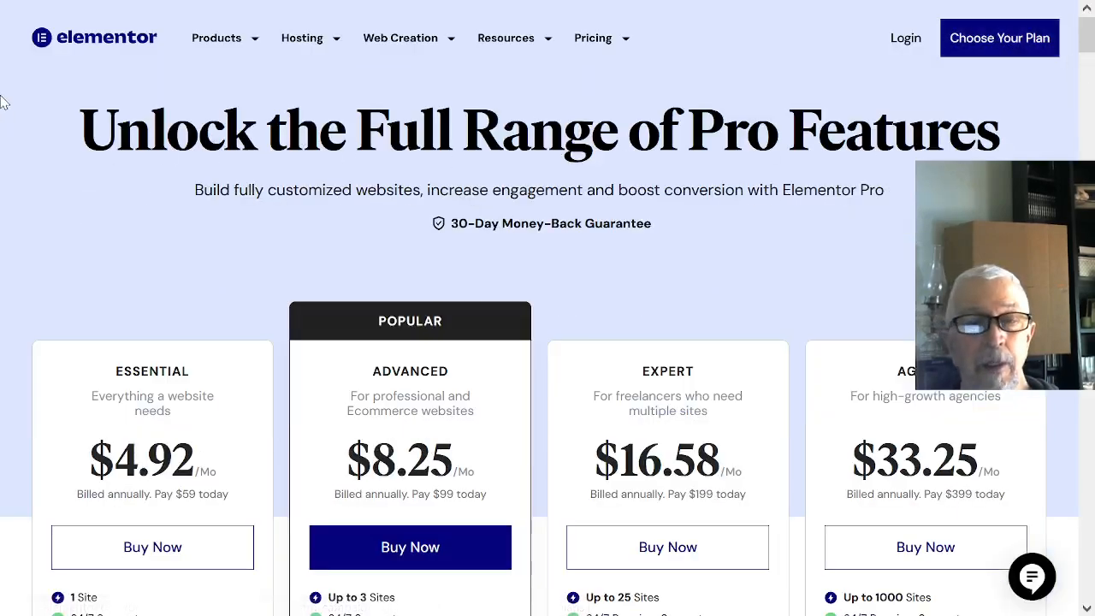
{"action": "mouse_move", "coordinate": [19, 4]}
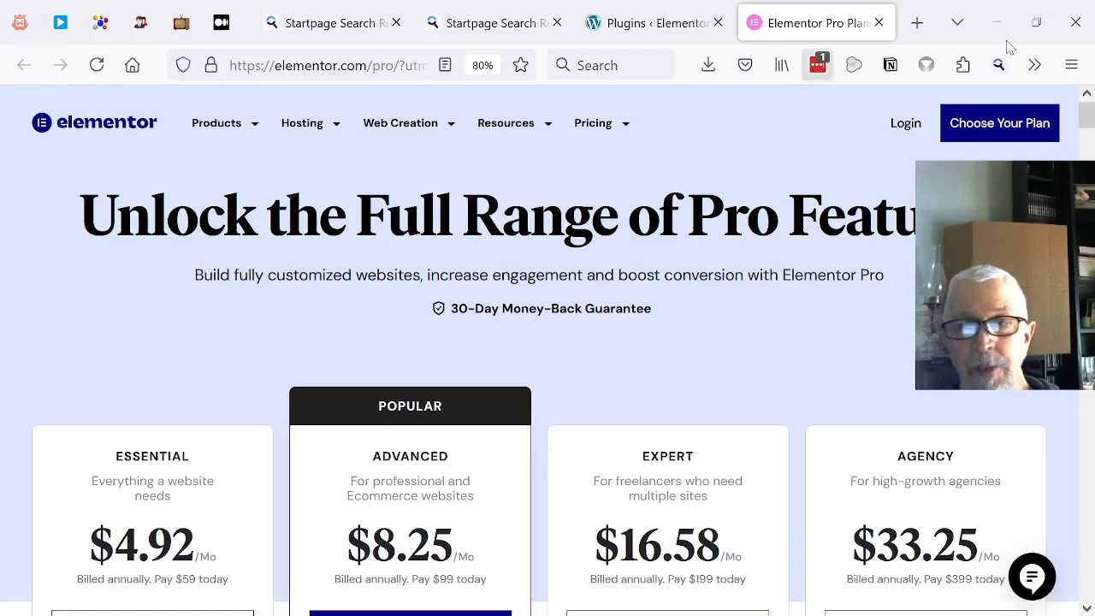
{"action": "left_click", "coordinate": [879, 23]}
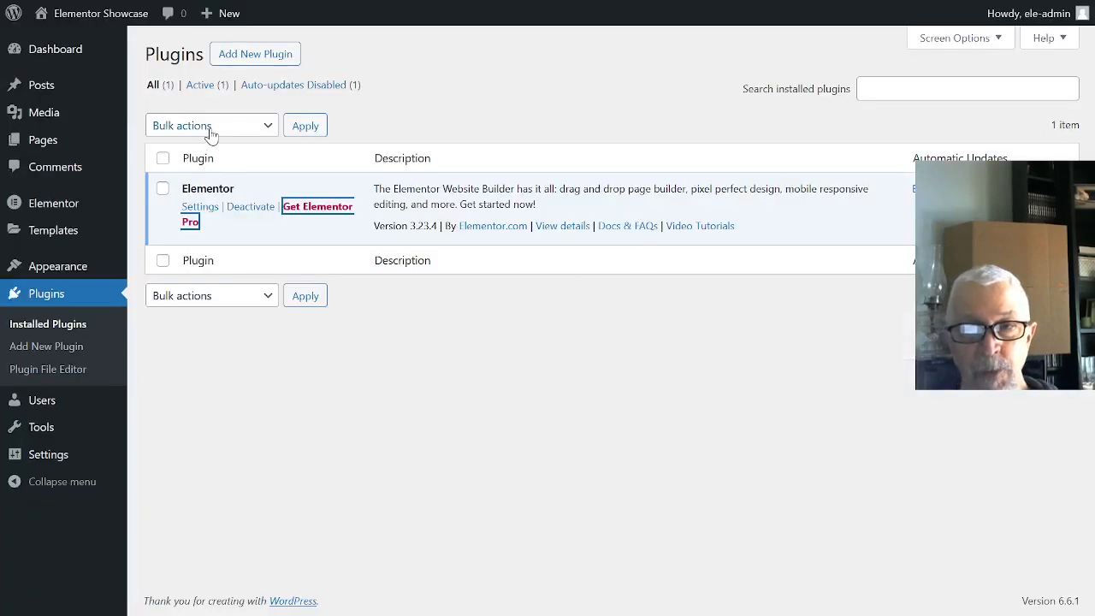
- Search the plugin directory for elementskit, then install and activate the ElementsKit Elementor addons plugin
{"action": "left_click", "coordinate": [253, 53]}
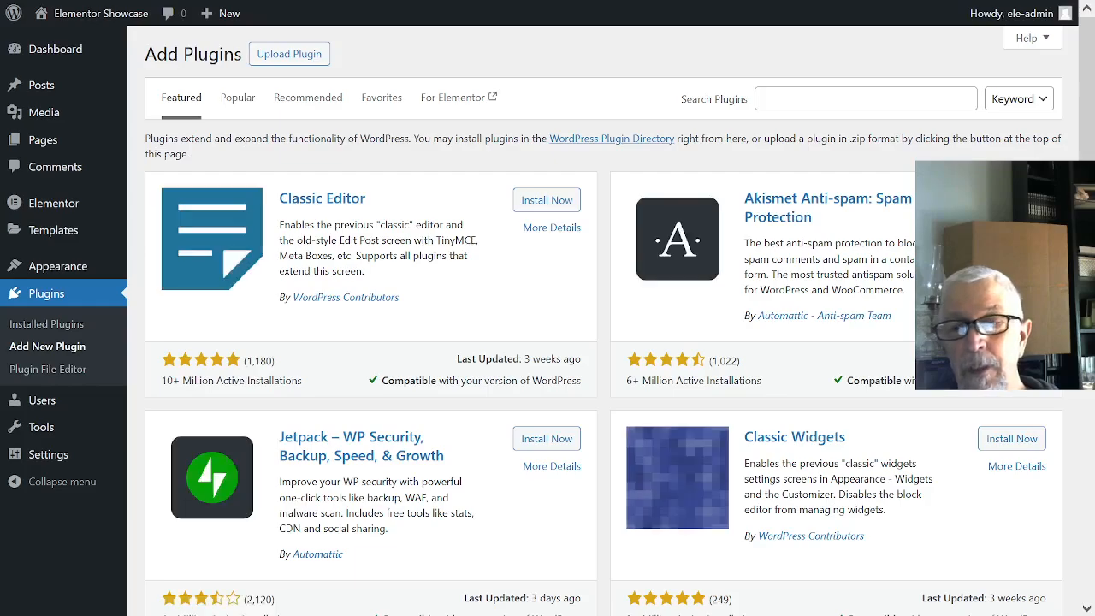
{"action": "left_click", "coordinate": [821, 99]}
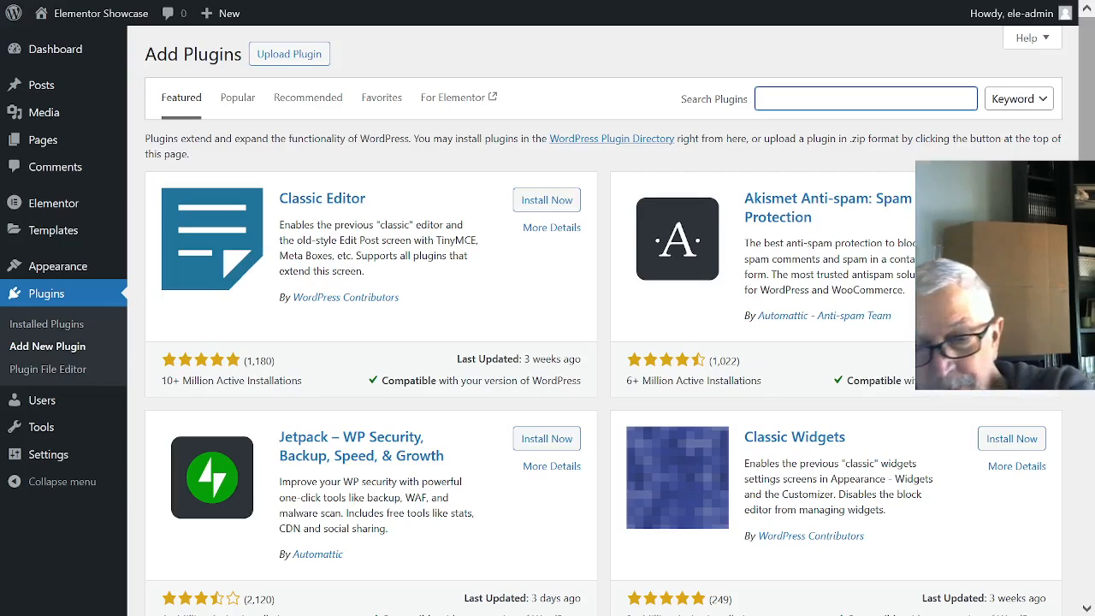
{"action": "type", "text": "el"}
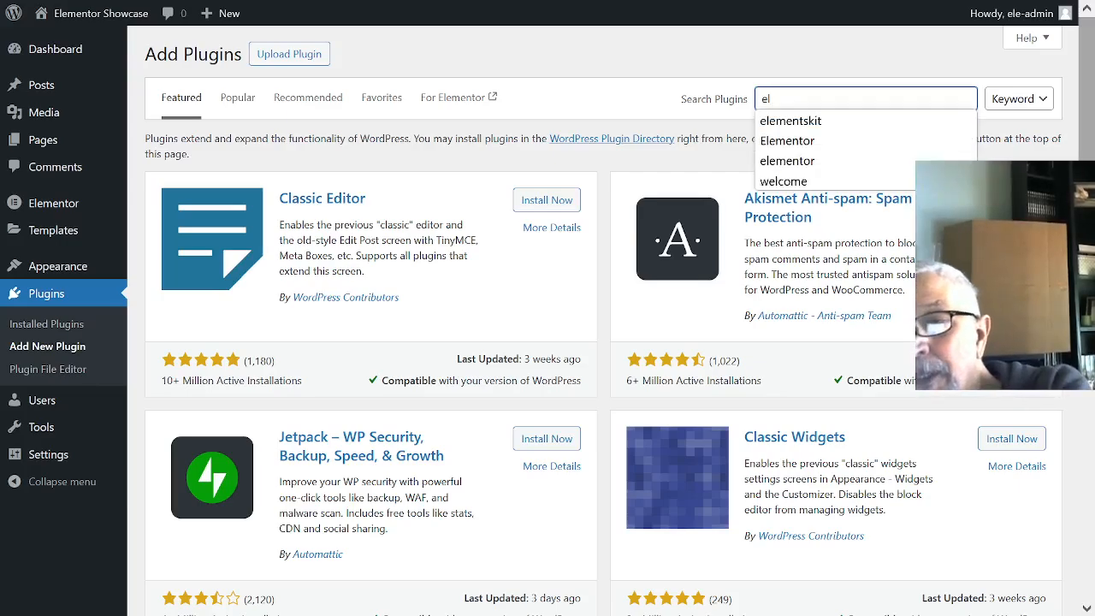
{"action": "type", "text": "eme"}
{"action": "key", "text": "Down"}
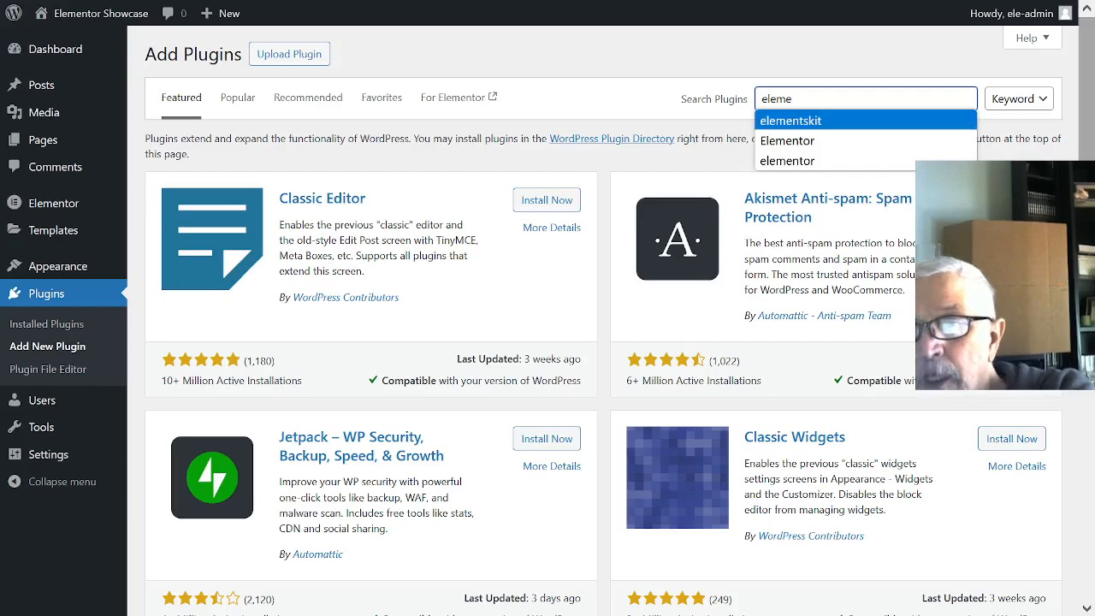
{"action": "key", "text": "Return"}
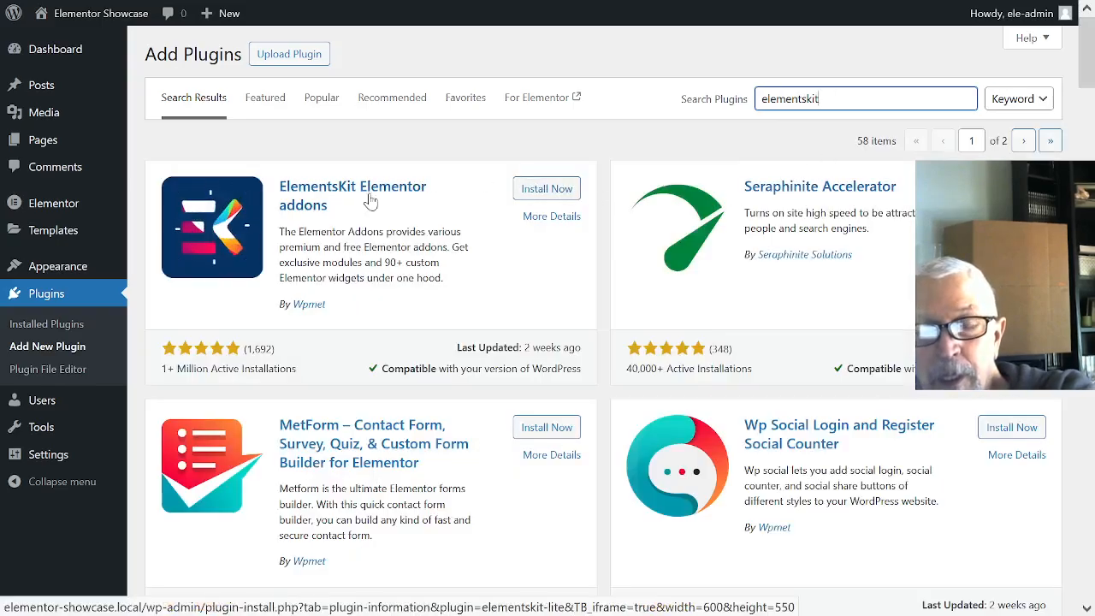
{"action": "left_click", "coordinate": [554, 190]}
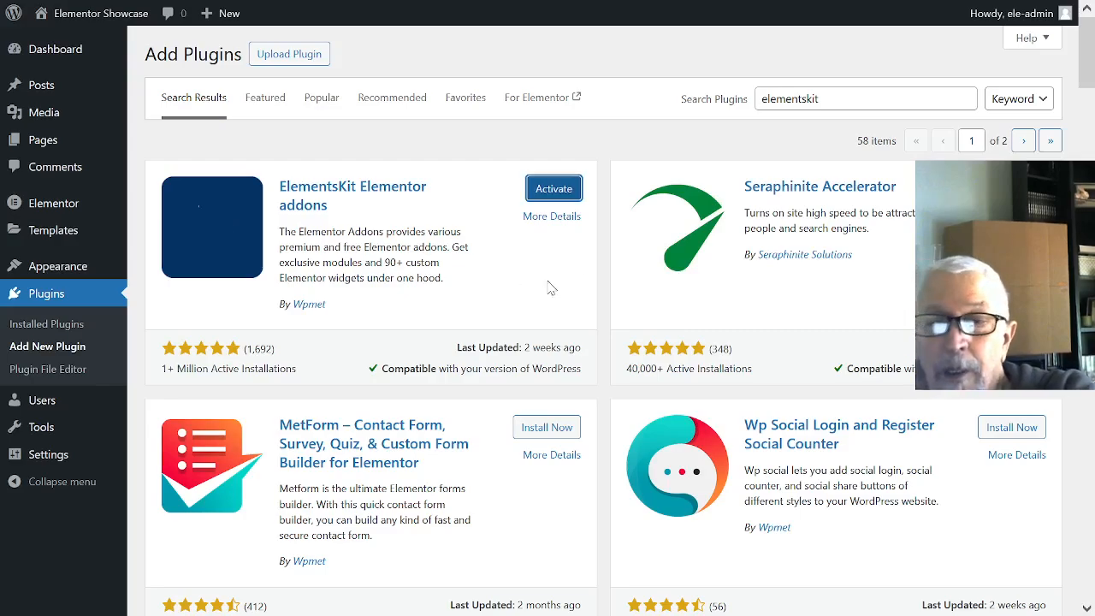
{"action": "left_click", "coordinate": [573, 195]}
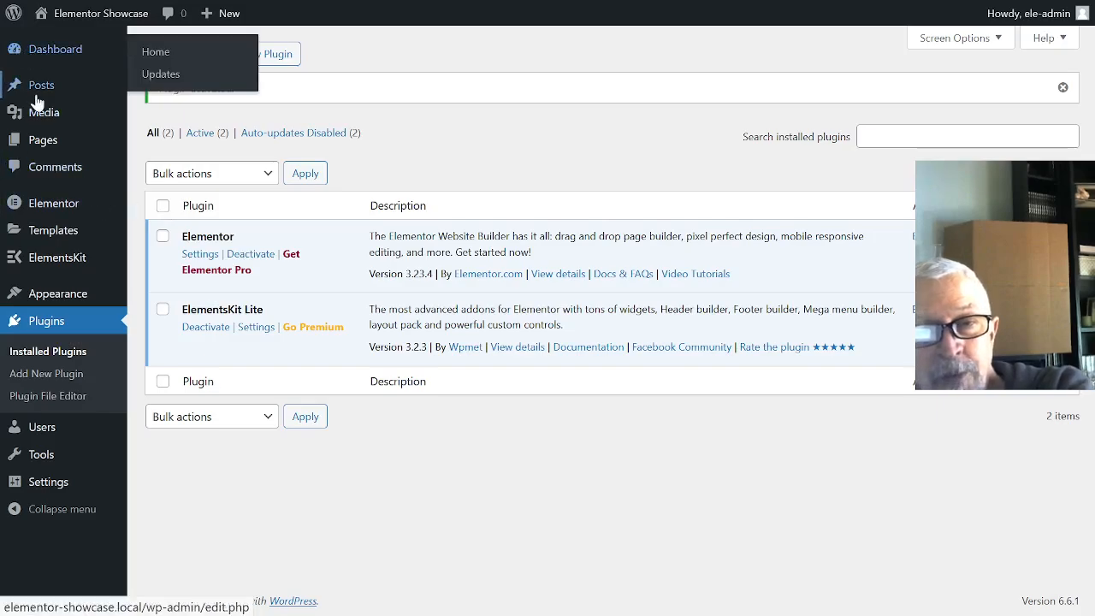
- Create a new page titled Welcome and publish it
{"action": "left_click", "coordinate": [48, 147]}
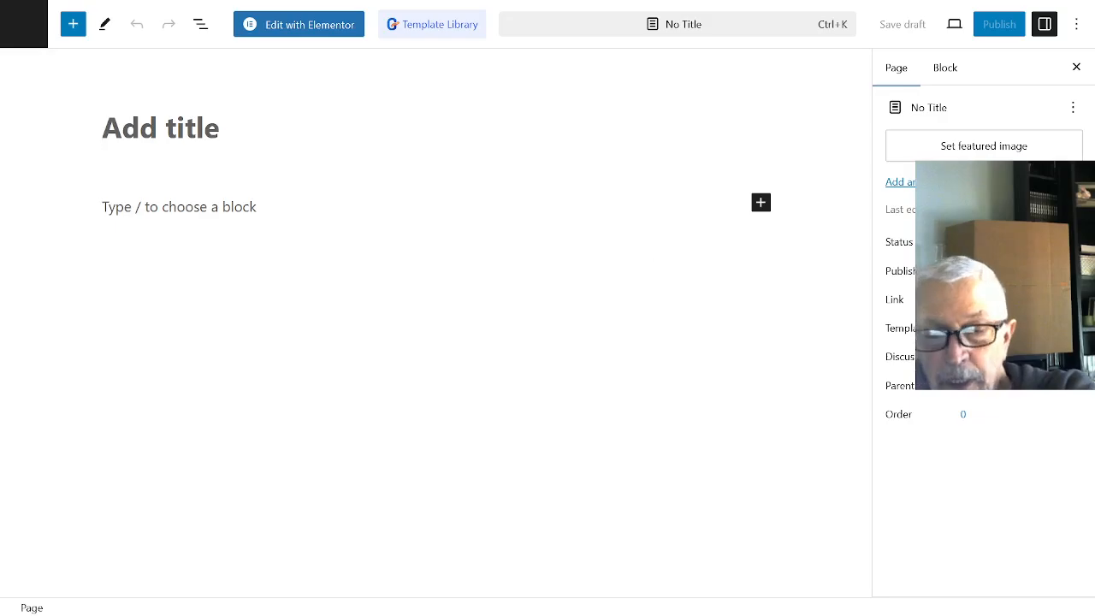
{"action": "type", "text": "Wel"}
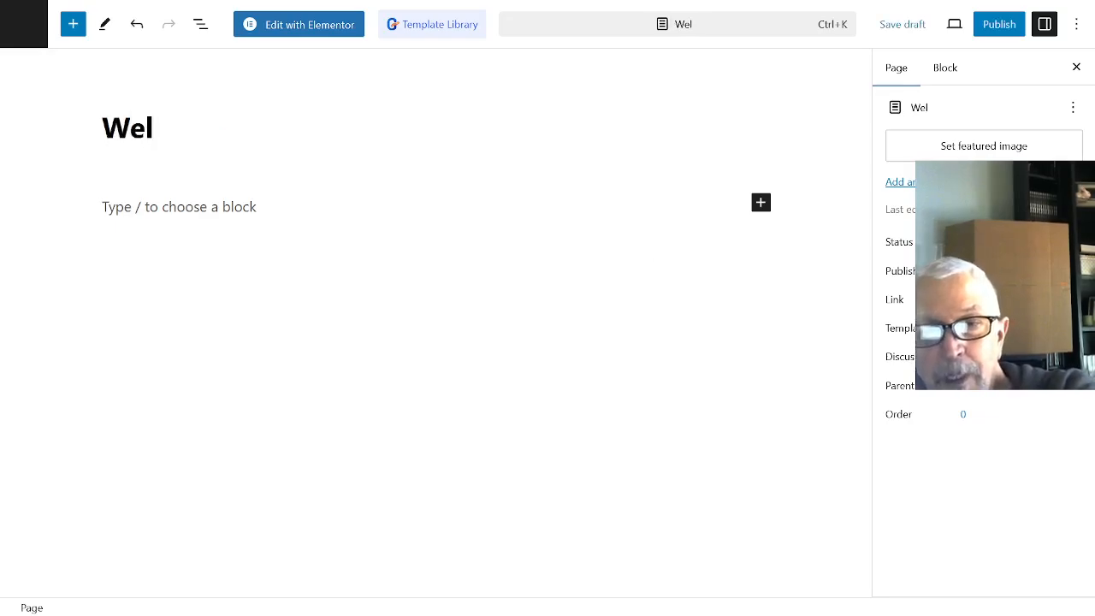
{"action": "type", "text": "come"}
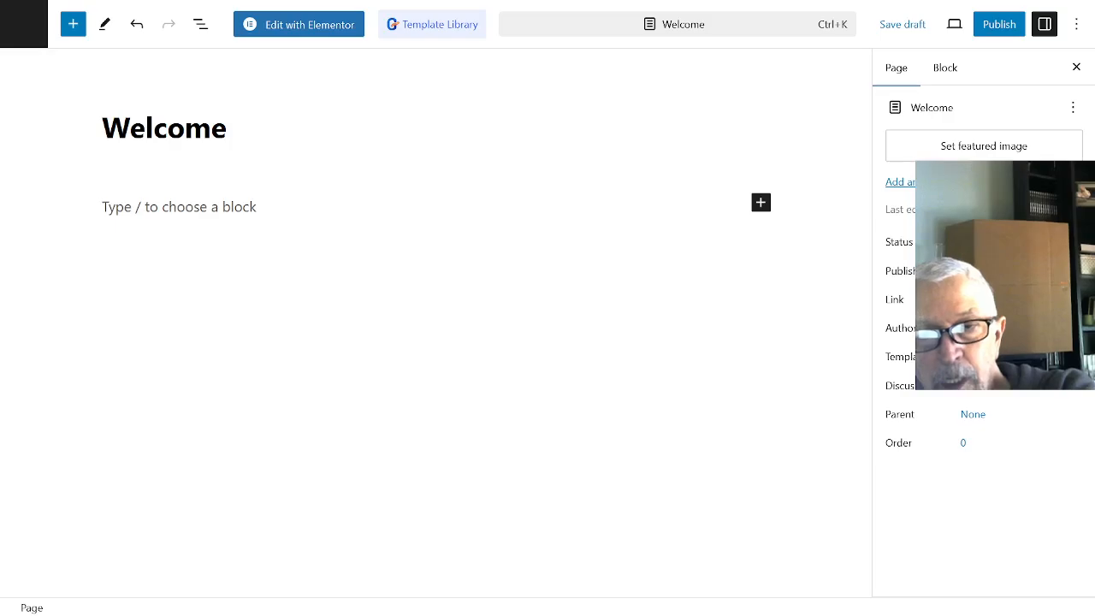
{"action": "key", "text": "Return"}
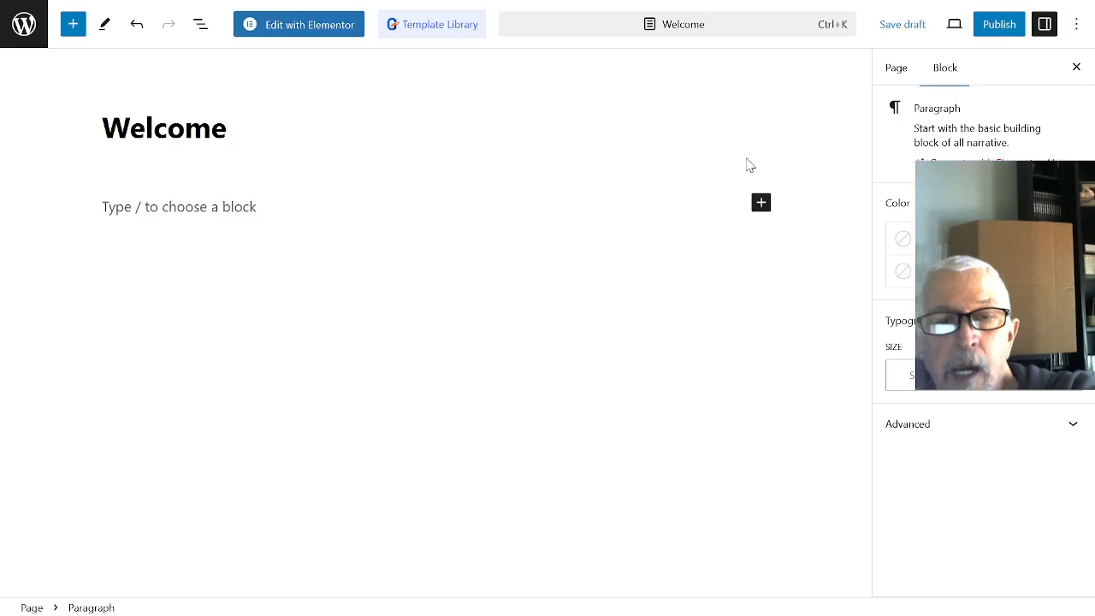
{"action": "left_click", "coordinate": [1010, 32]}
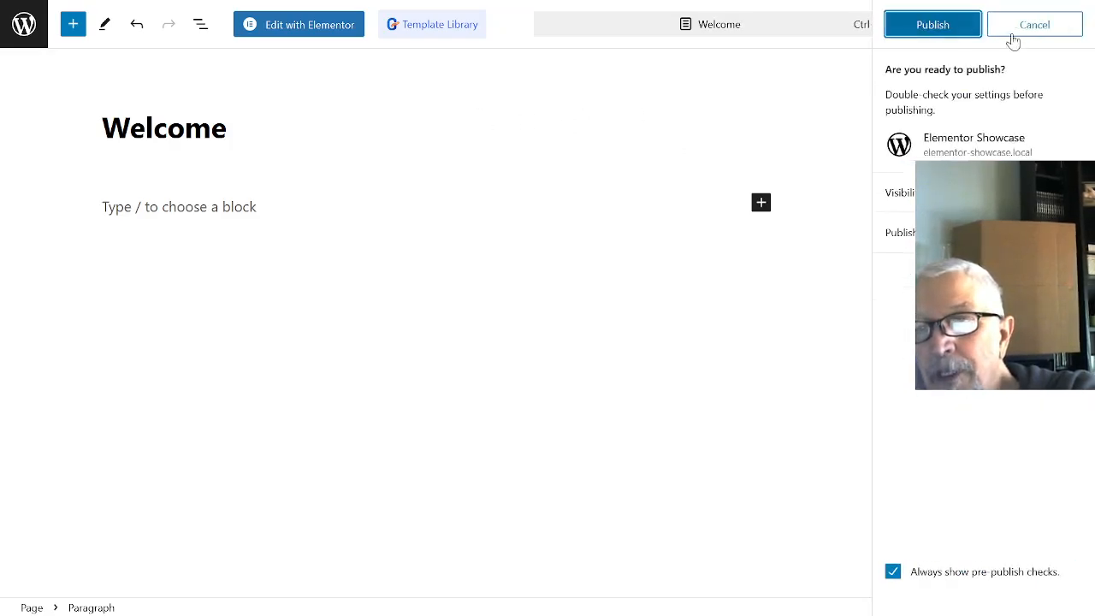
{"action": "left_click", "coordinate": [947, 32]}
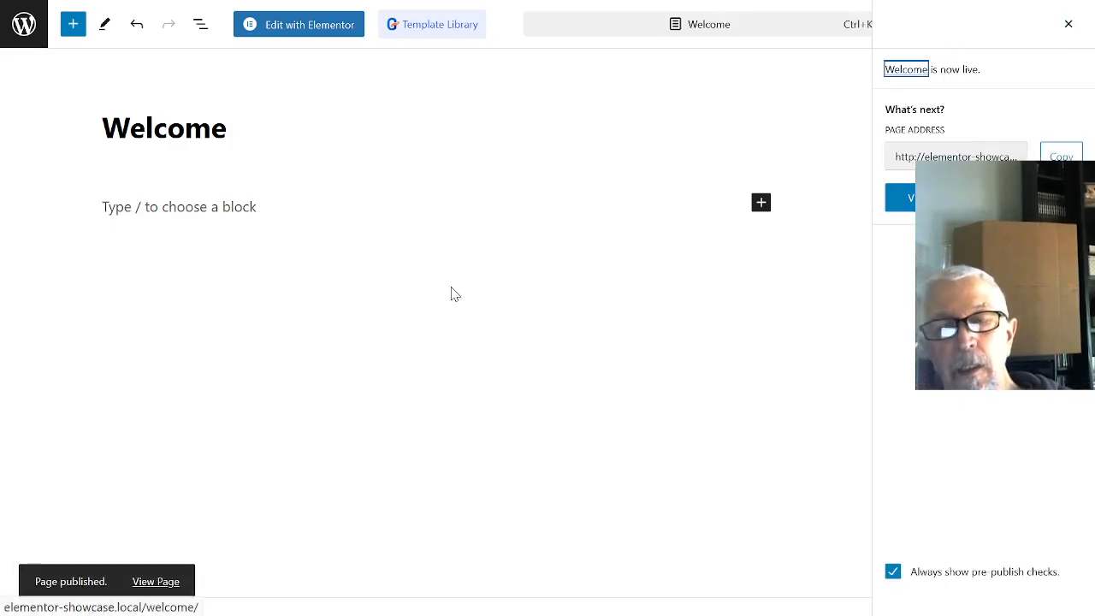
- Open the Welcome page in Elementor and browse the page designs in the ElementsKit template library
{"action": "left_click", "coordinate": [295, 29]}
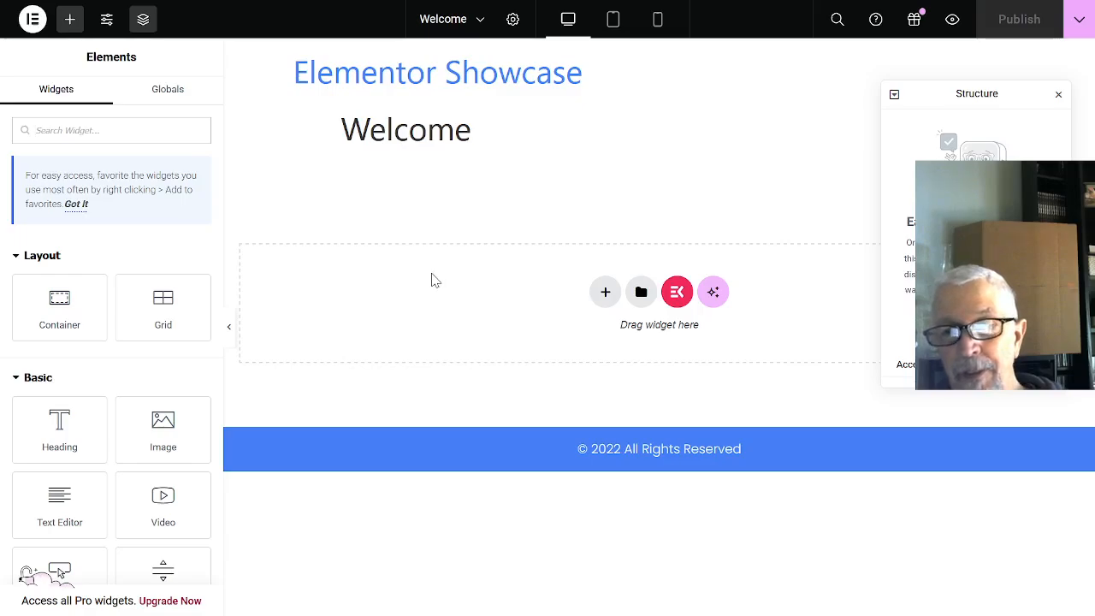
{"action": "left_click", "coordinate": [677, 294]}
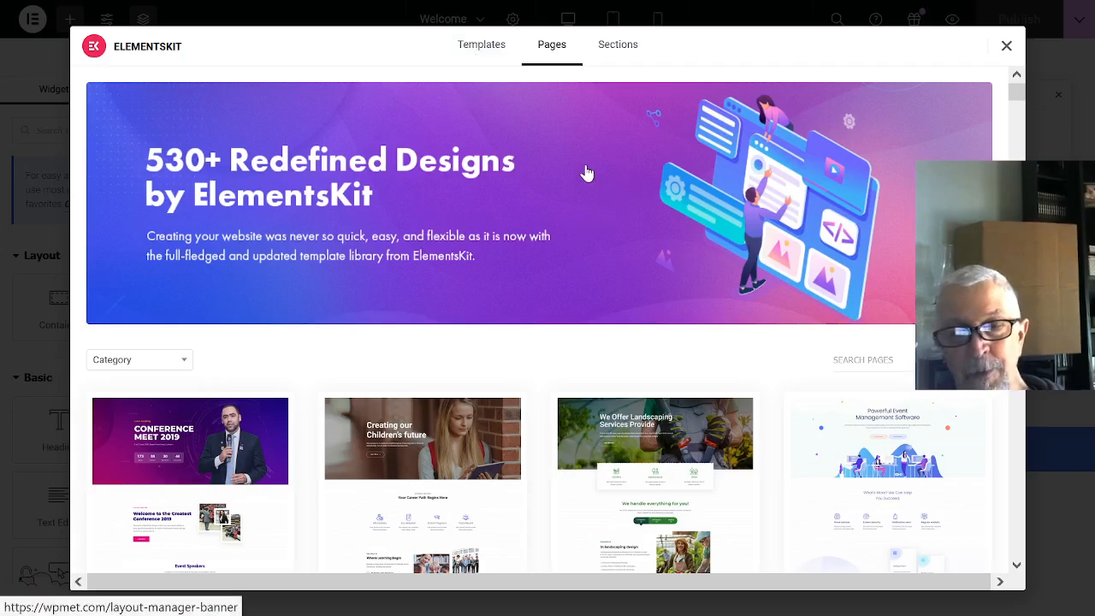
{"action": "scroll", "coordinate": [581, 160], "scroll_direction": "down", "scroll_amount": 4}
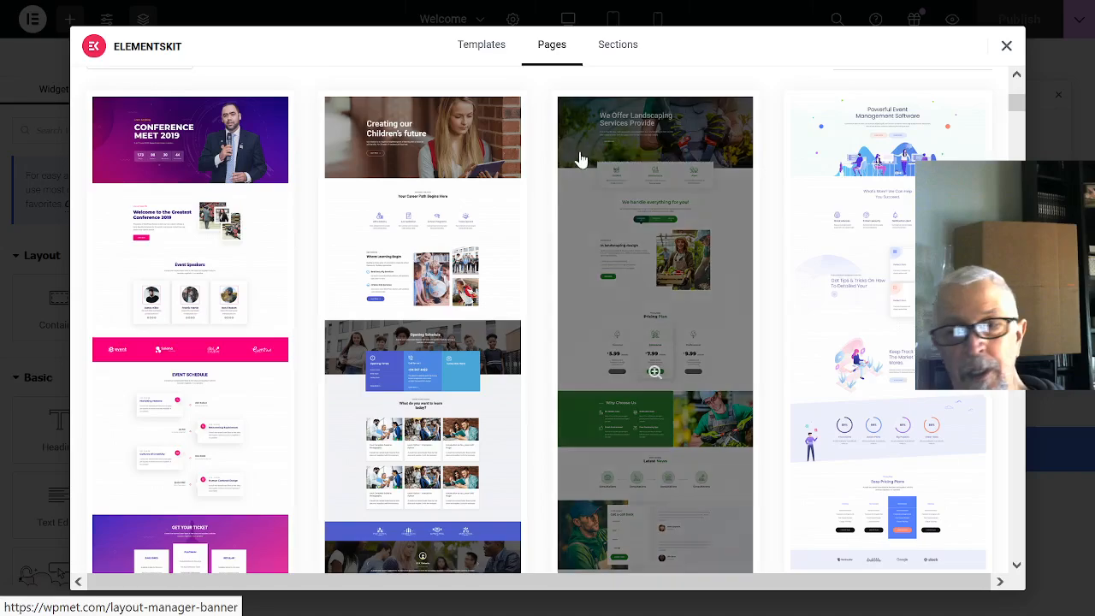
{"action": "scroll", "coordinate": [580, 160], "scroll_direction": "down", "scroll_amount": 5}
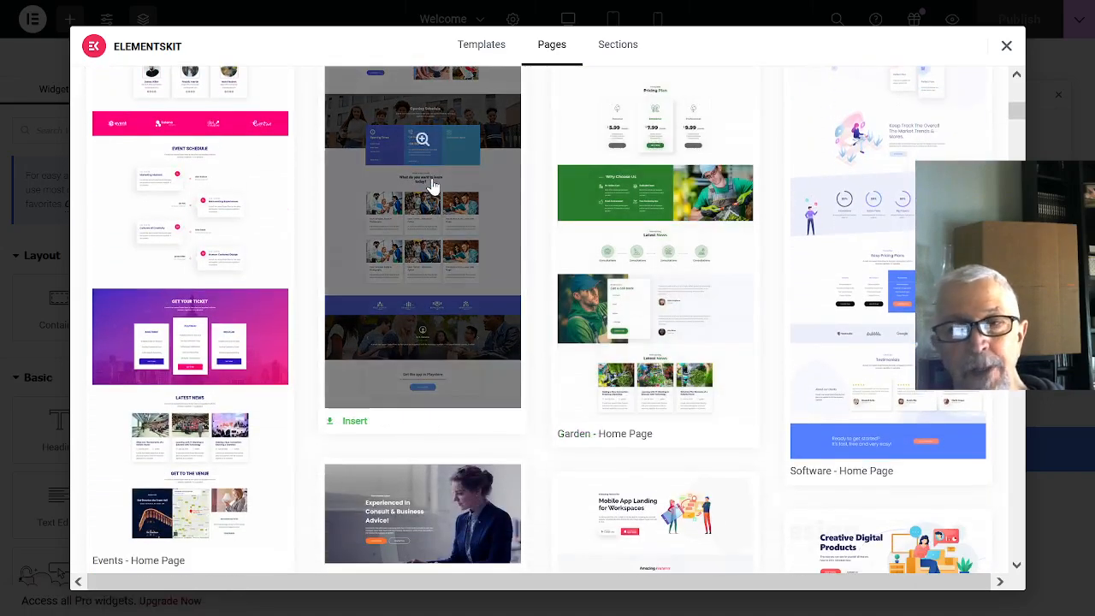
{"action": "scroll", "coordinate": [432, 186], "scroll_direction": "up", "scroll_amount": 5}
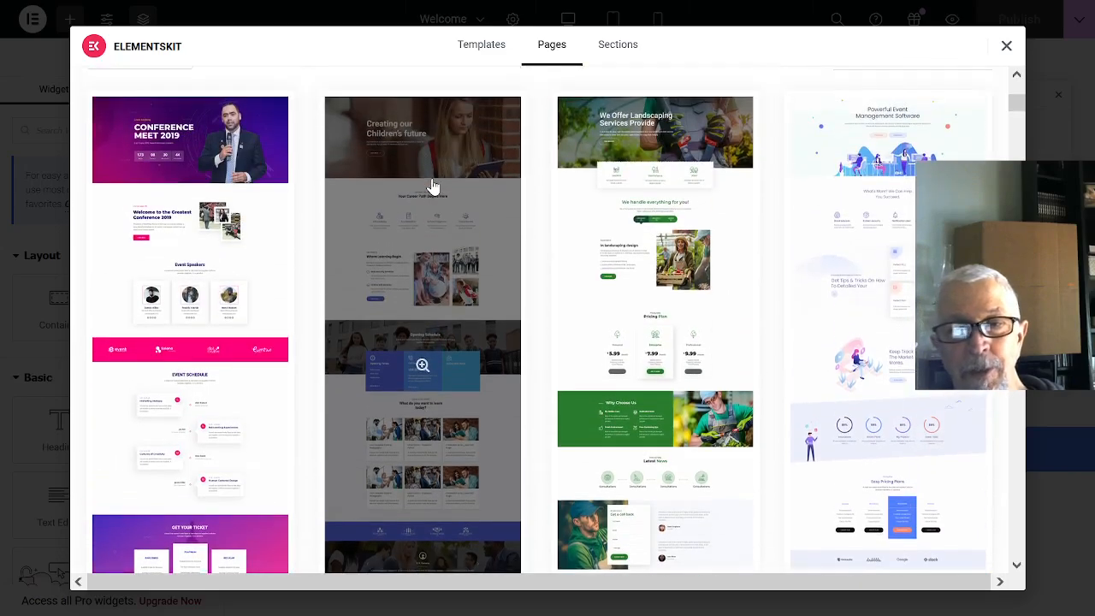
{"action": "scroll", "coordinate": [432, 187], "scroll_direction": "down", "scroll_amount": 4}
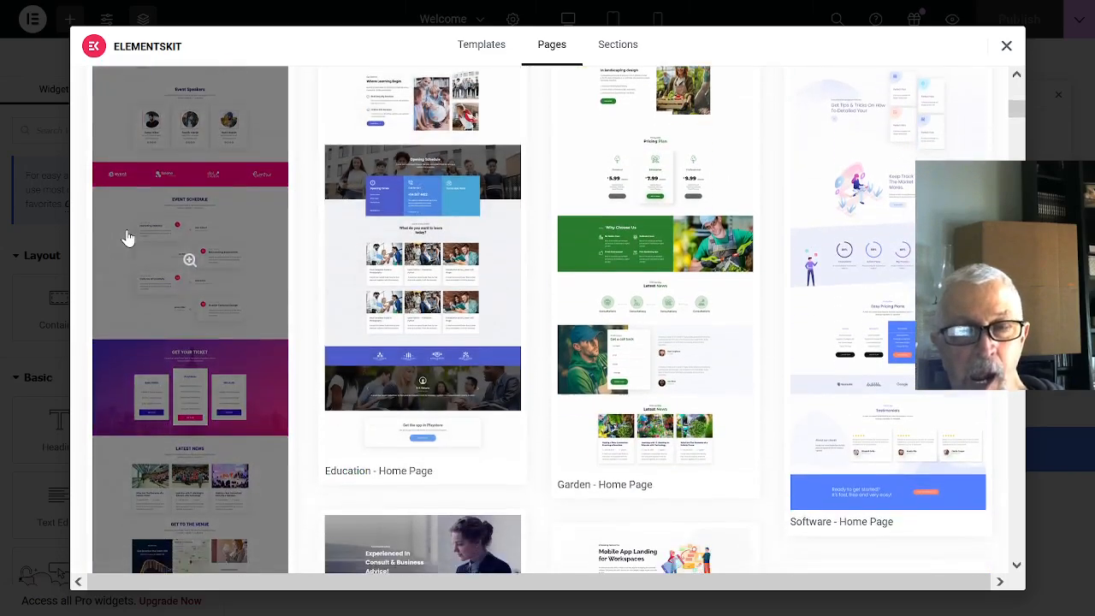
{"action": "scroll", "coordinate": [126, 237], "scroll_direction": "down", "scroll_amount": 8}
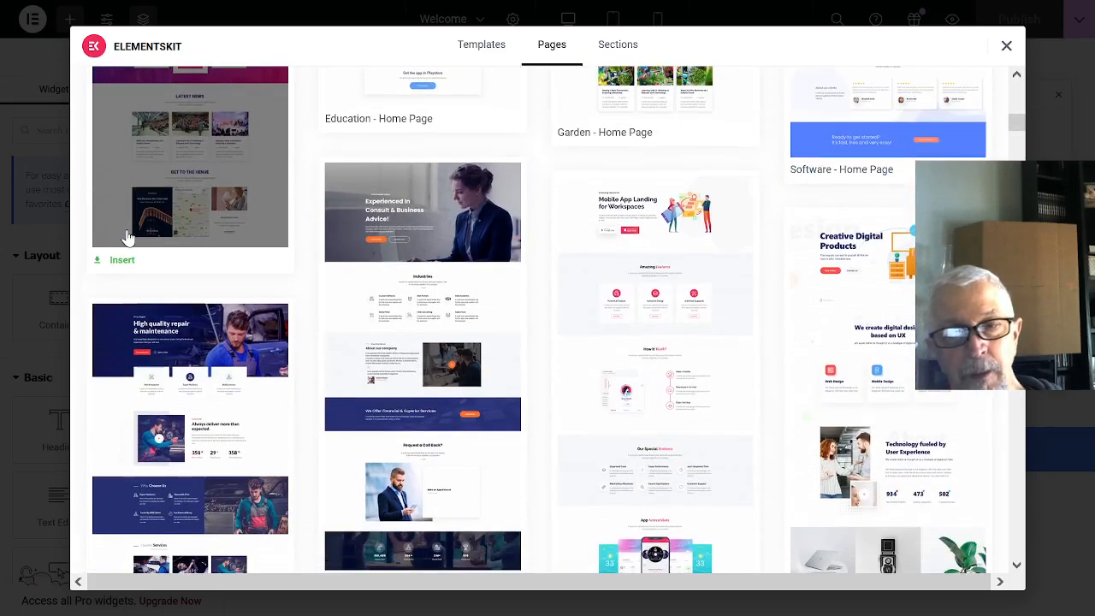
{"action": "scroll", "coordinate": [136, 227], "scroll_direction": "down", "scroll_amount": 4}
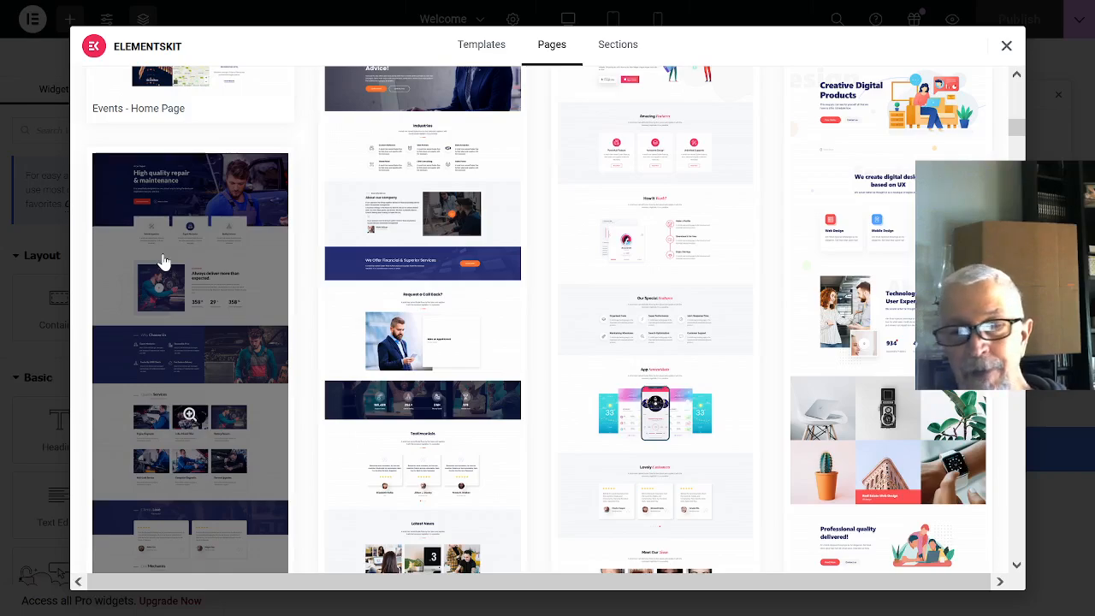
- Preview the car repair page template headed "High quality repair & maintenance" down to its newsletter section and insert it into the Welcome page
{"action": "left_click", "coordinate": [200, 207]}
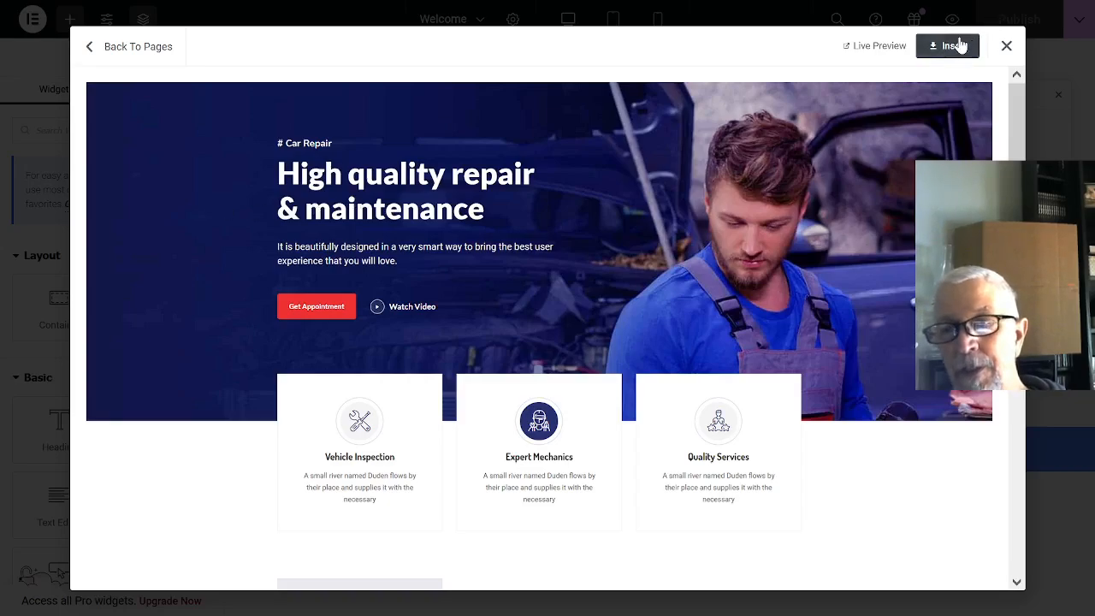
{"action": "scroll", "coordinate": [913, 237], "scroll_direction": "down", "scroll_amount": 2}
{"action": "scroll", "coordinate": [913, 237], "scroll_direction": "down", "scroll_amount": 10}
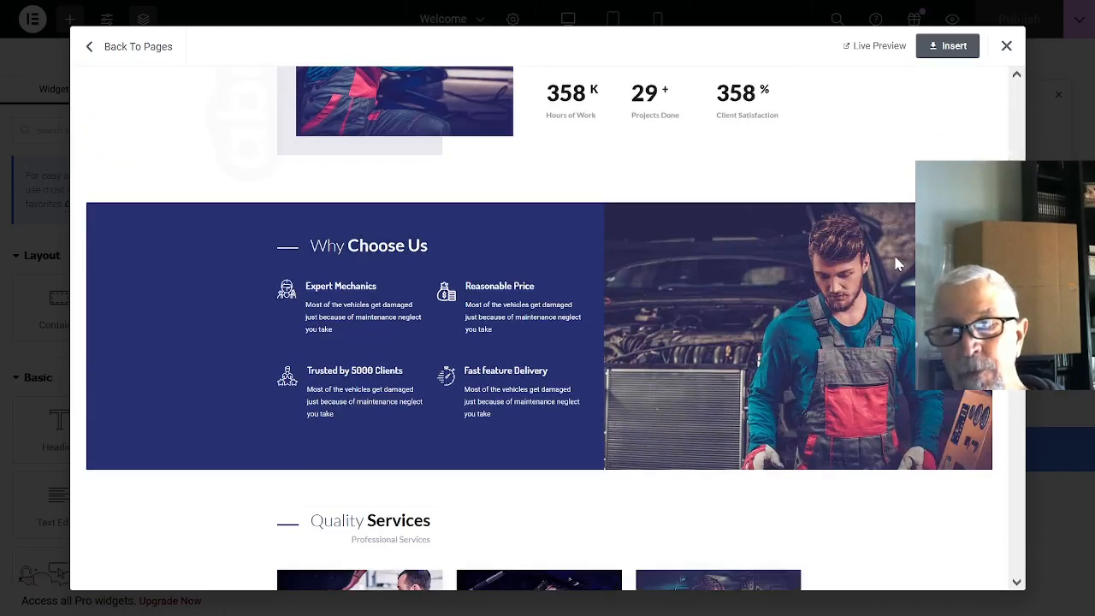
{"action": "scroll", "coordinate": [894, 261], "scroll_direction": "down", "scroll_amount": 10}
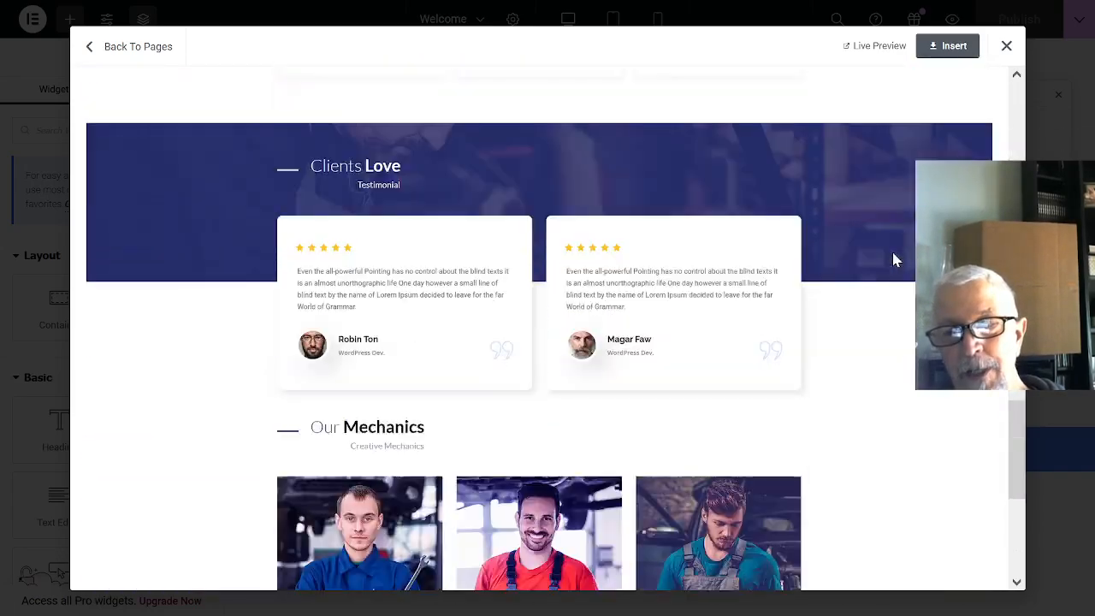
{"action": "scroll", "coordinate": [890, 270], "scroll_direction": "down", "scroll_amount": 2}
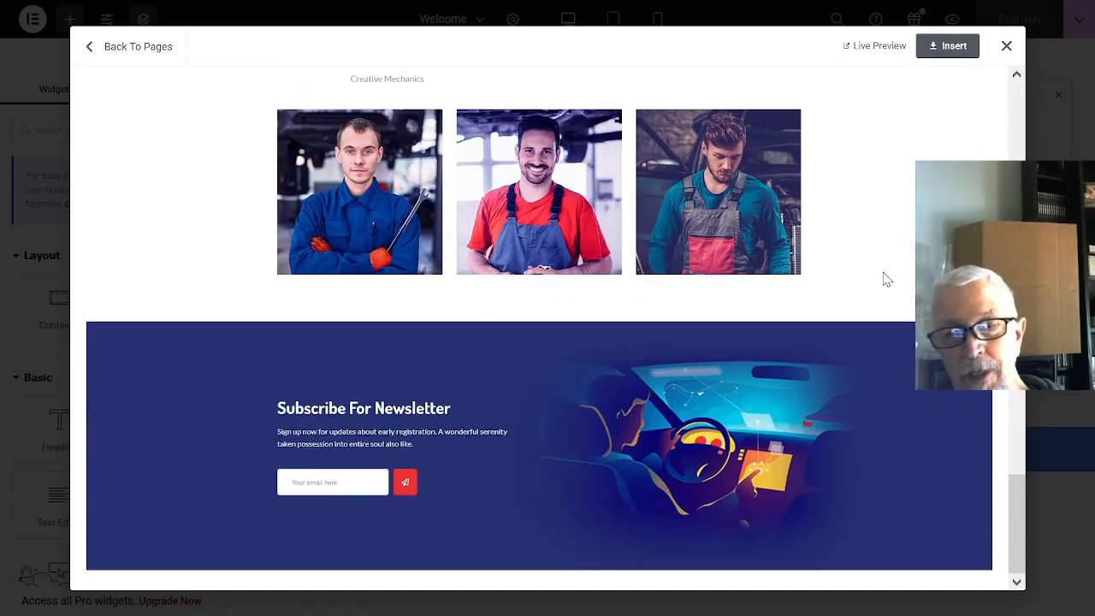
{"action": "scroll", "coordinate": [882, 271], "scroll_direction": "up", "scroll_amount": 5}
{"action": "scroll", "coordinate": [868, 270], "scroll_direction": "up", "scroll_amount": 10}
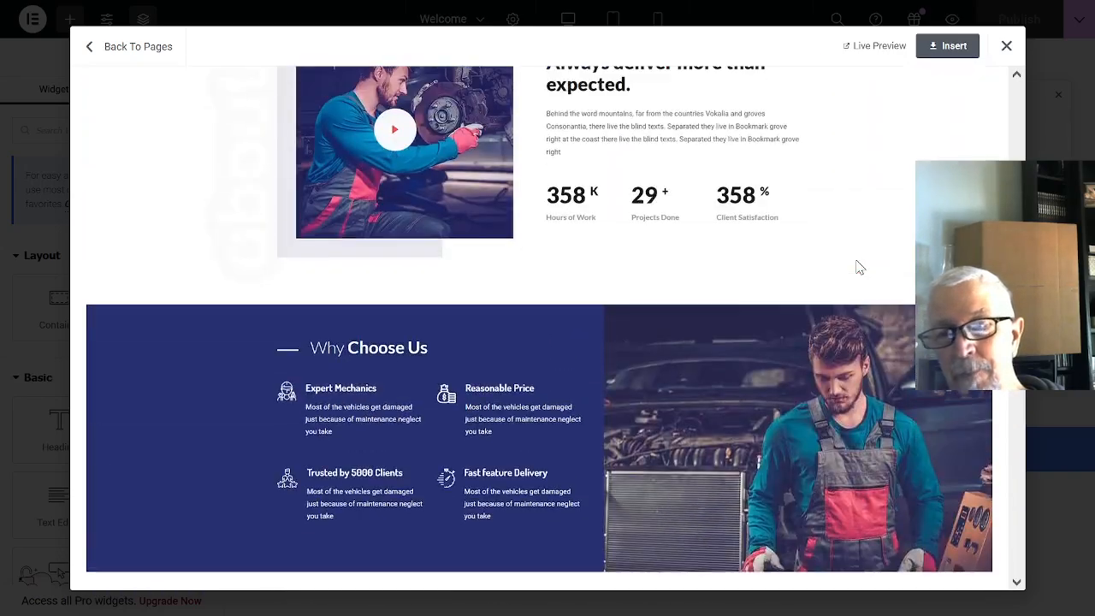
{"action": "scroll", "coordinate": [858, 266], "scroll_direction": "up", "scroll_amount": 6}
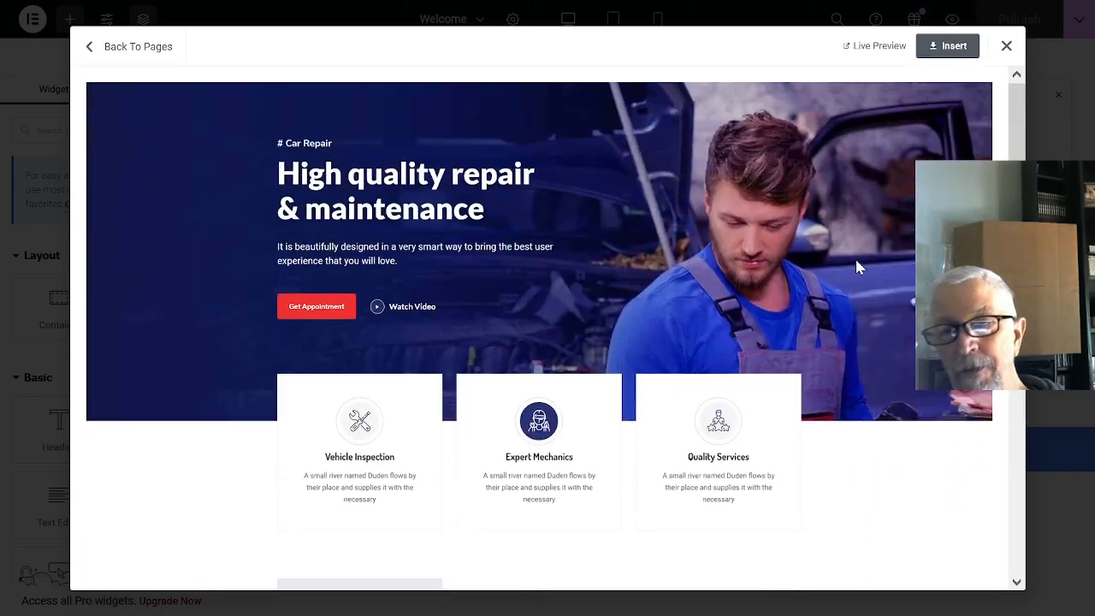
{"action": "left_click", "coordinate": [950, 46]}
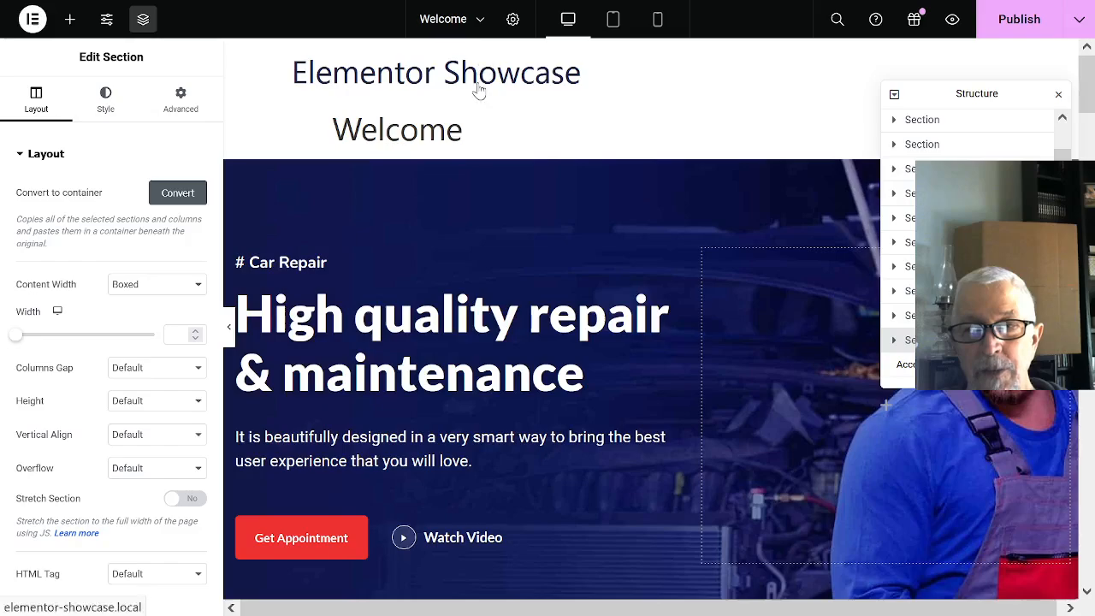
{"action": "left_click", "coordinate": [299, 270]}
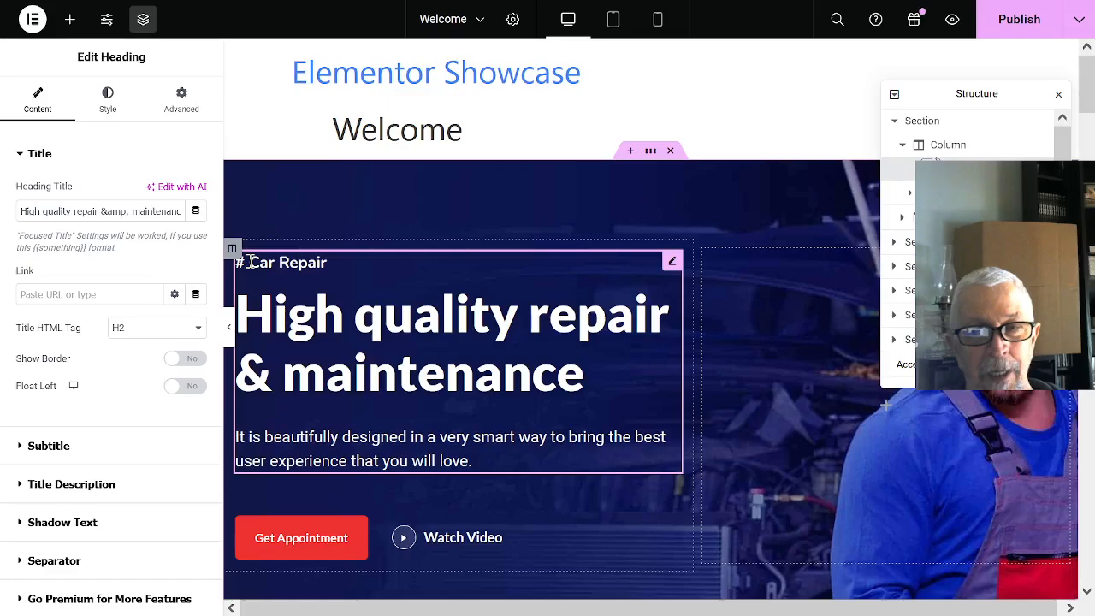
{"action": "left_click_drag", "start_coordinate": [255, 262], "coordinate": [512, 270]}
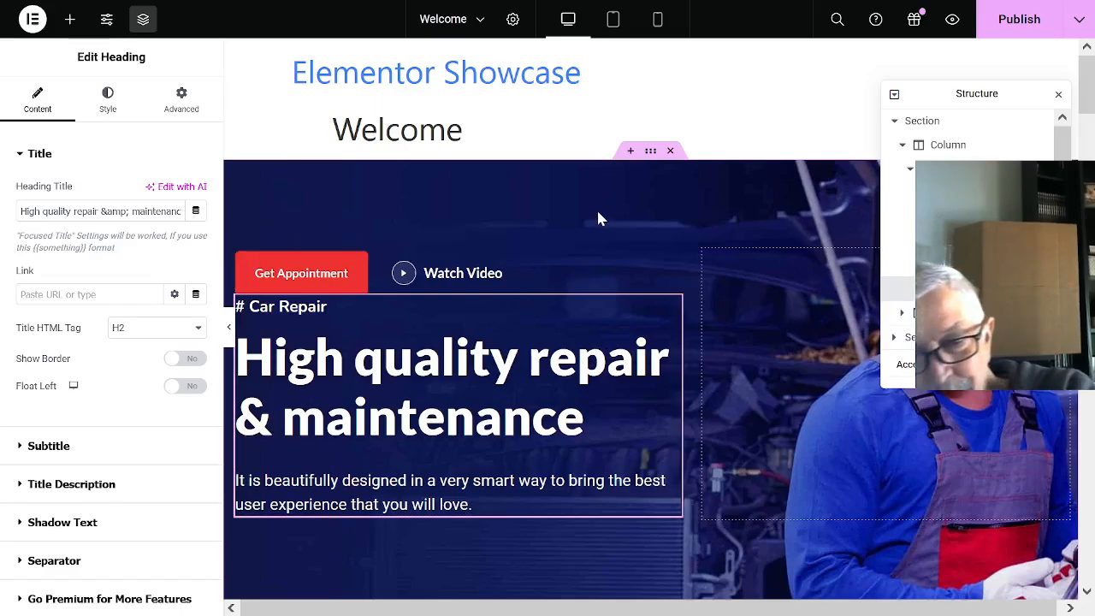
{"action": "key", "text": "Delete"}
- Examine the inserted car repair page from the newsletter section back up to the hero heading
{"action": "scroll", "coordinate": [612, 231], "scroll_direction": "down", "scroll_amount": 15}
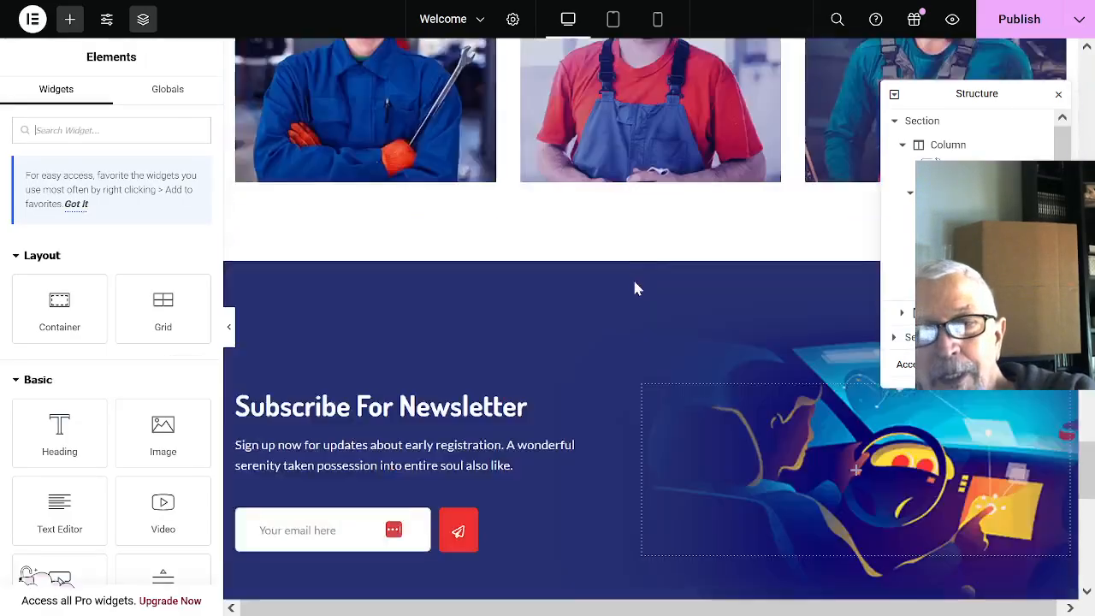
{"action": "scroll", "coordinate": [634, 288], "scroll_direction": "down", "scroll_amount": 5}
{"action": "scroll", "coordinate": [622, 381], "scroll_direction": "up", "scroll_amount": 10}
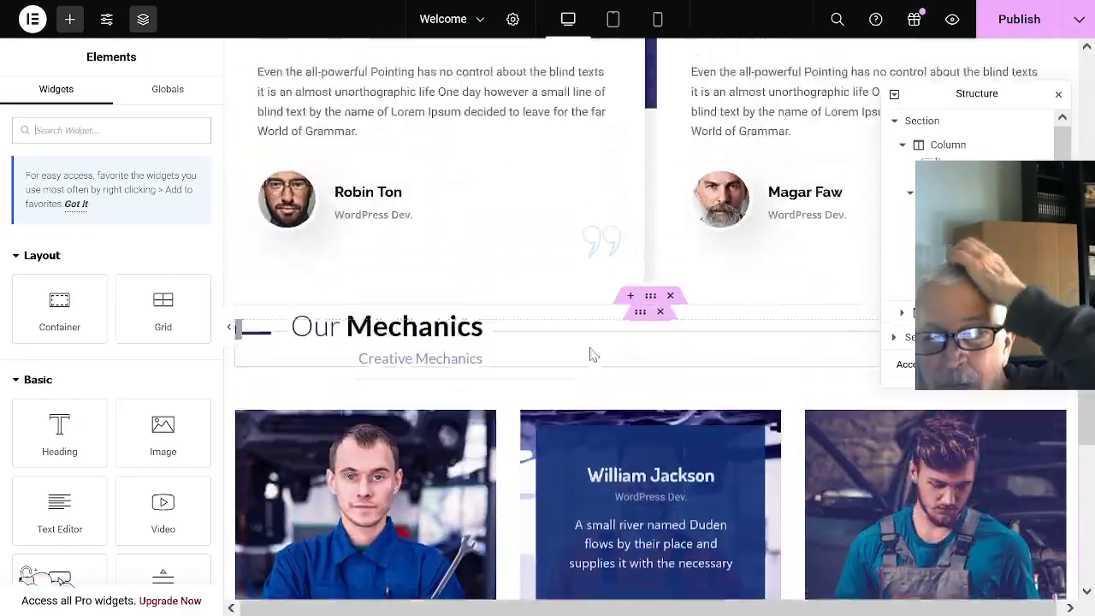
{"action": "scroll", "coordinate": [590, 354], "scroll_direction": "up", "scroll_amount": 10}
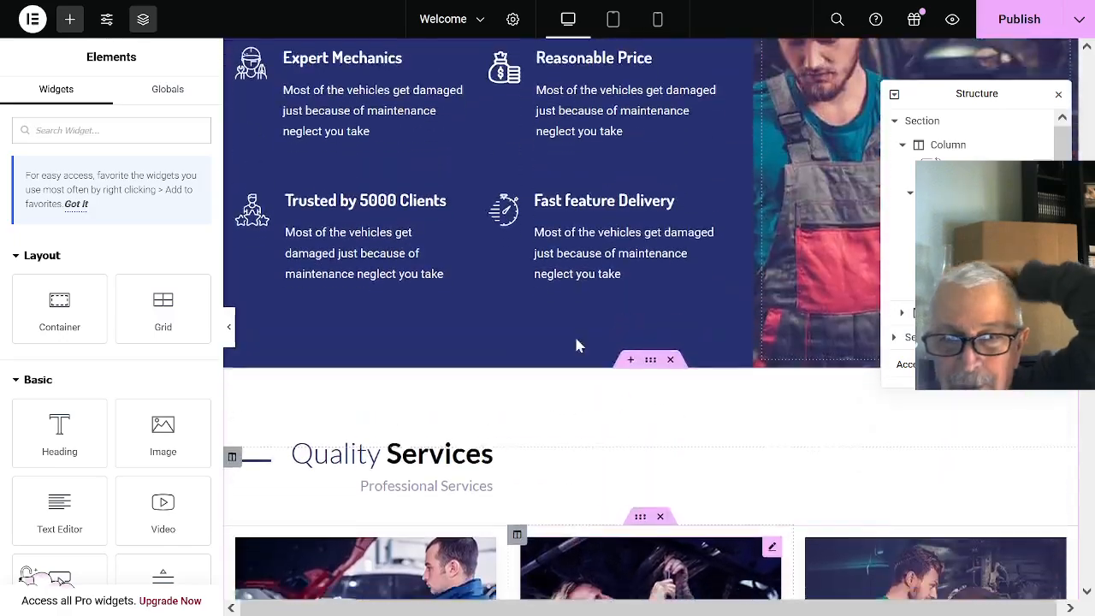
{"action": "scroll", "coordinate": [576, 345], "scroll_direction": "up", "scroll_amount": 10}
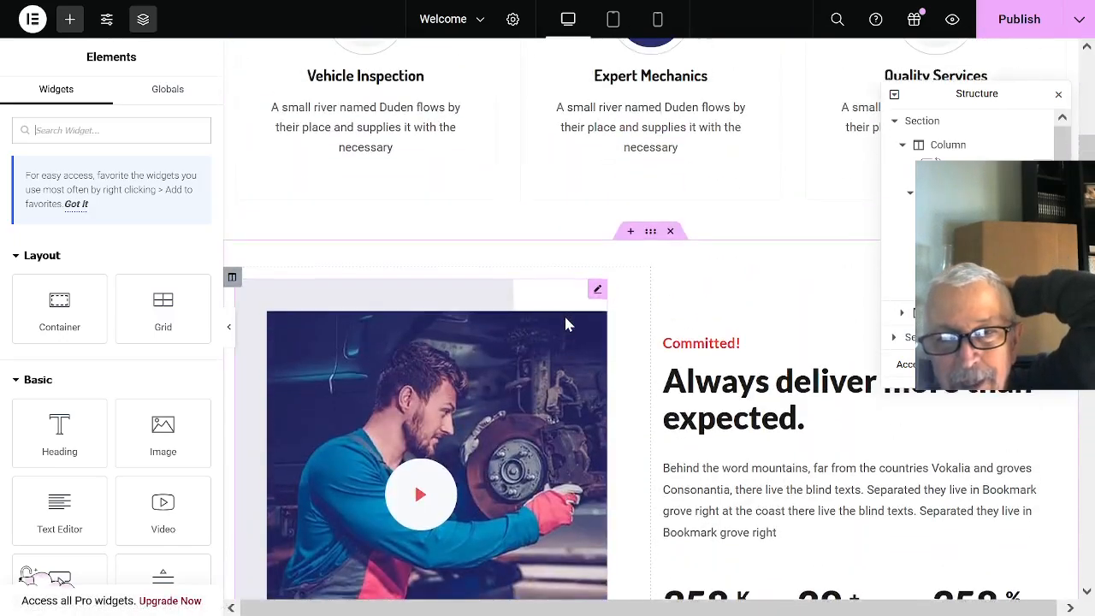
{"action": "scroll", "coordinate": [565, 323], "scroll_direction": "up", "scroll_amount": 10}
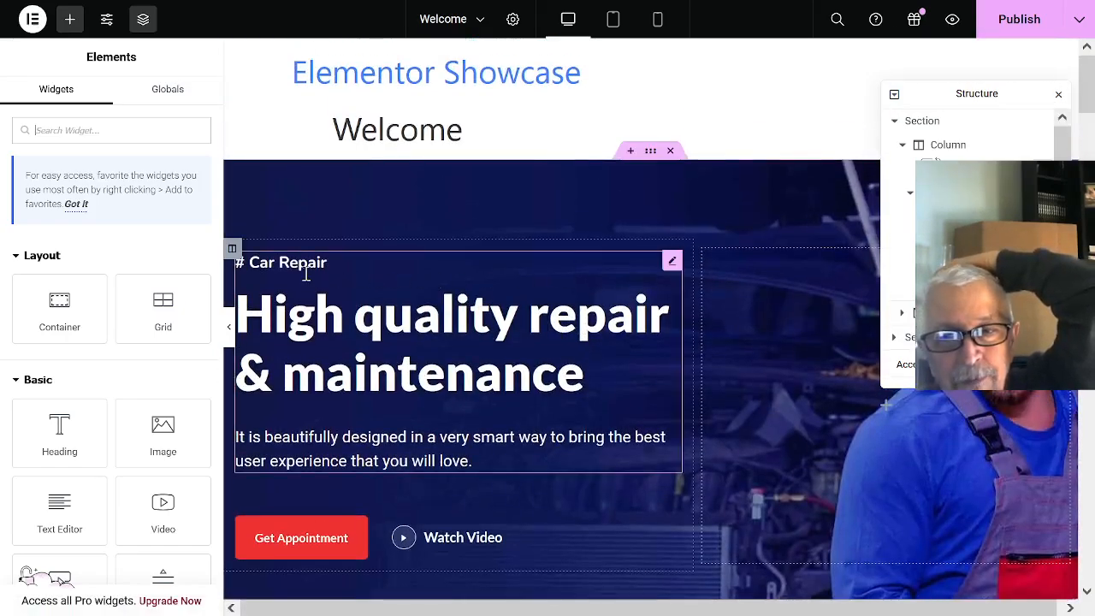
- Change the hero heading's subtitle from "# Car Repair" to "Welcome"
{"action": "left_click", "coordinate": [672, 262]}
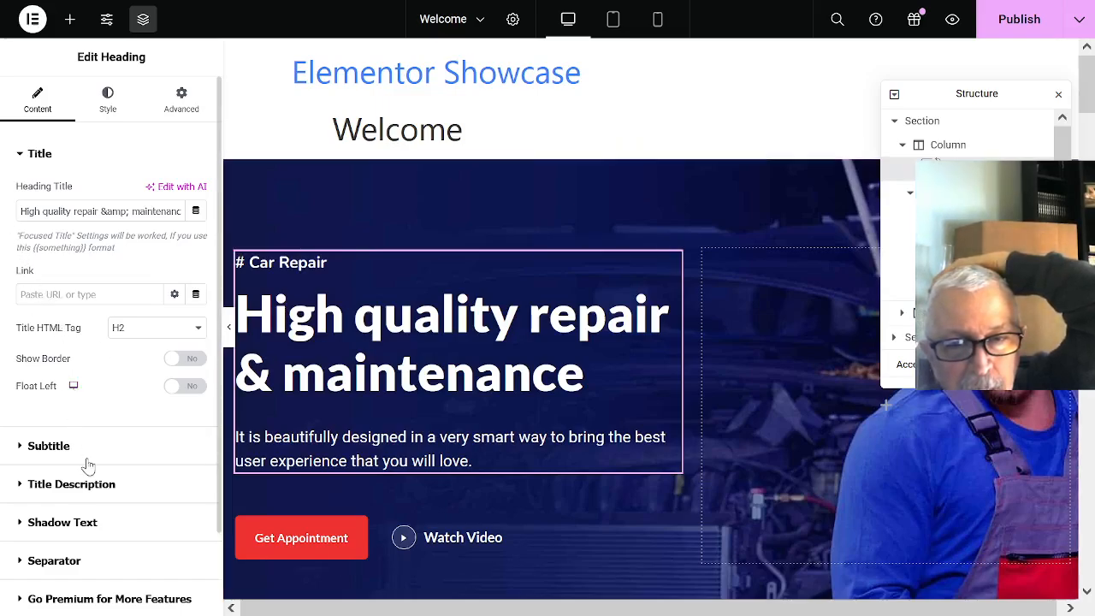
{"action": "left_click", "coordinate": [43, 452]}
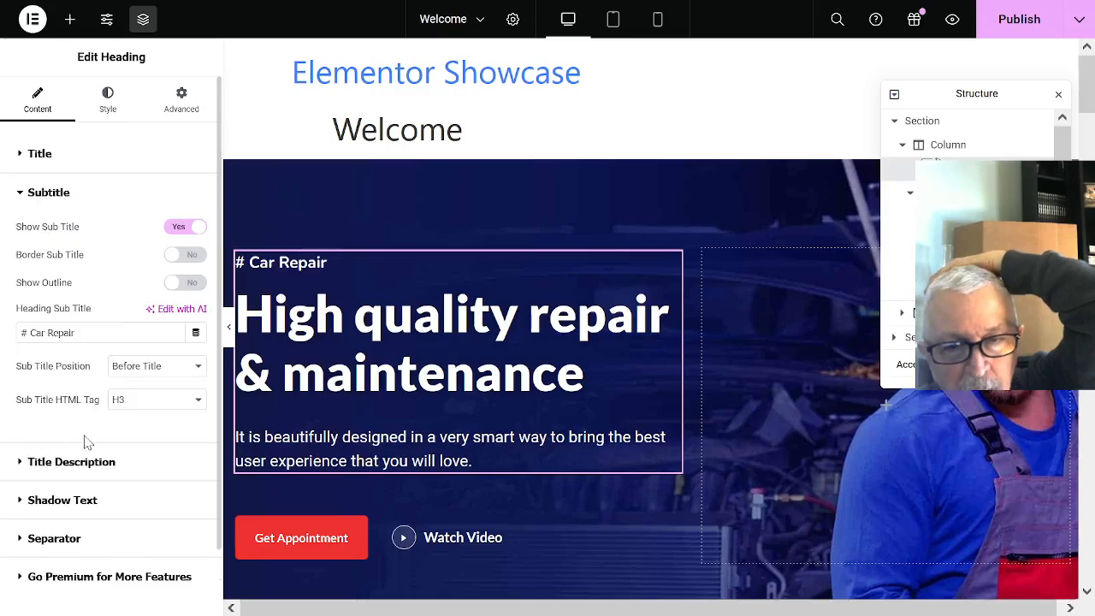
{"action": "left_click", "coordinate": [89, 337]}
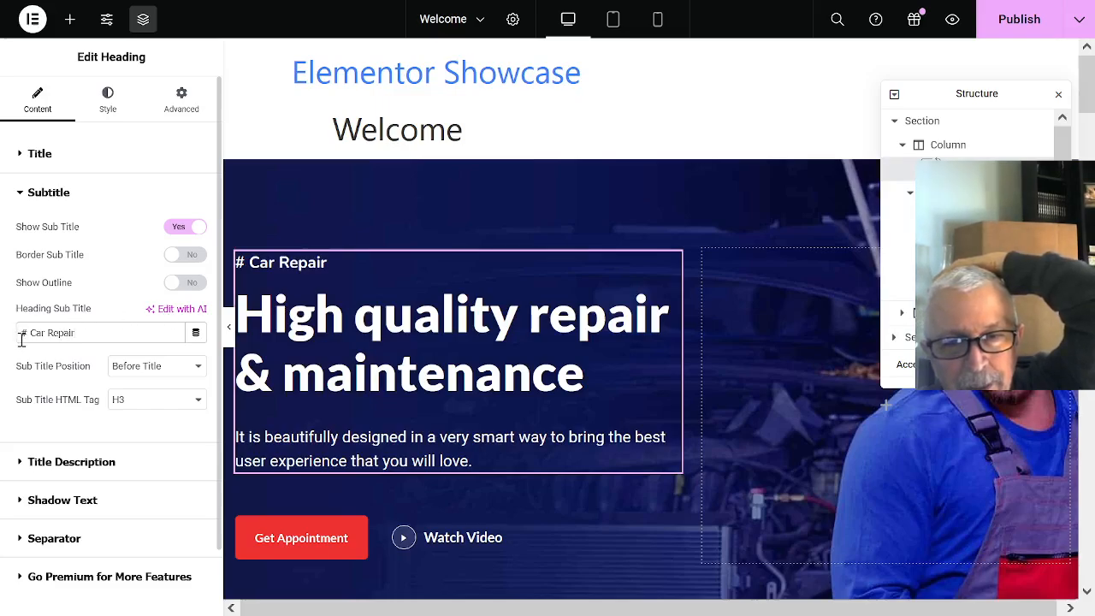
{"action": "left_click_drag", "start_coordinate": [22, 338], "coordinate": [108, 333]}
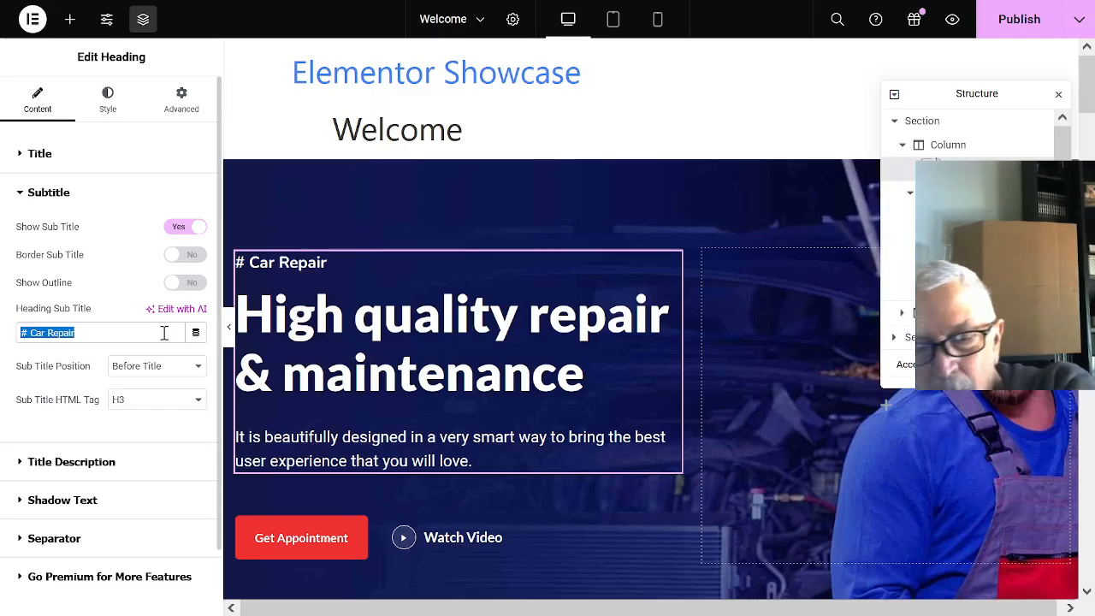
{"action": "type", "text": "Wel"}
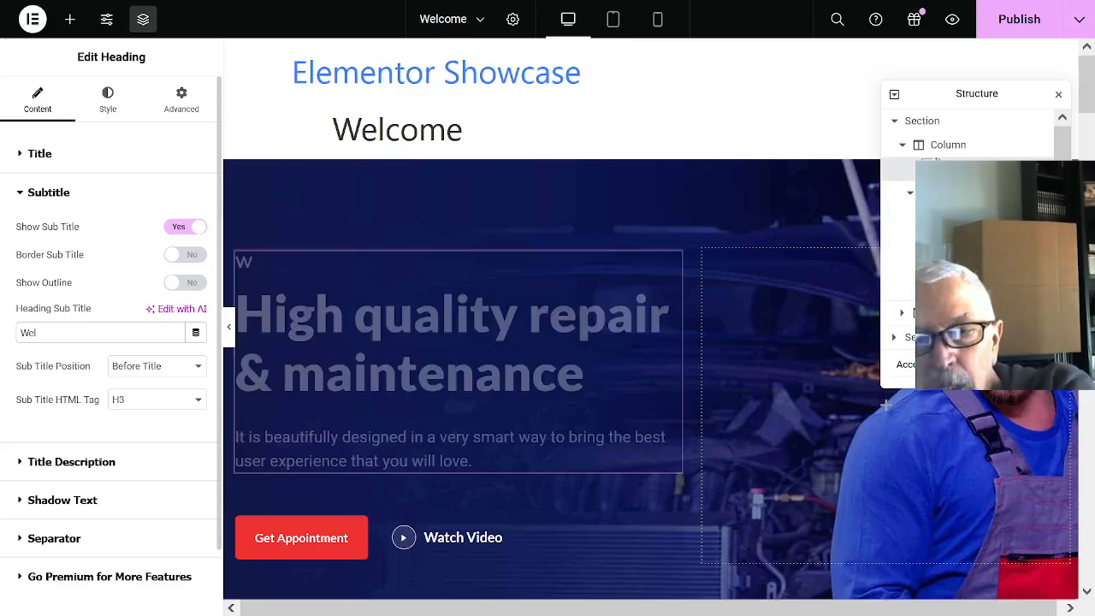
{"action": "type", "text": "come"}
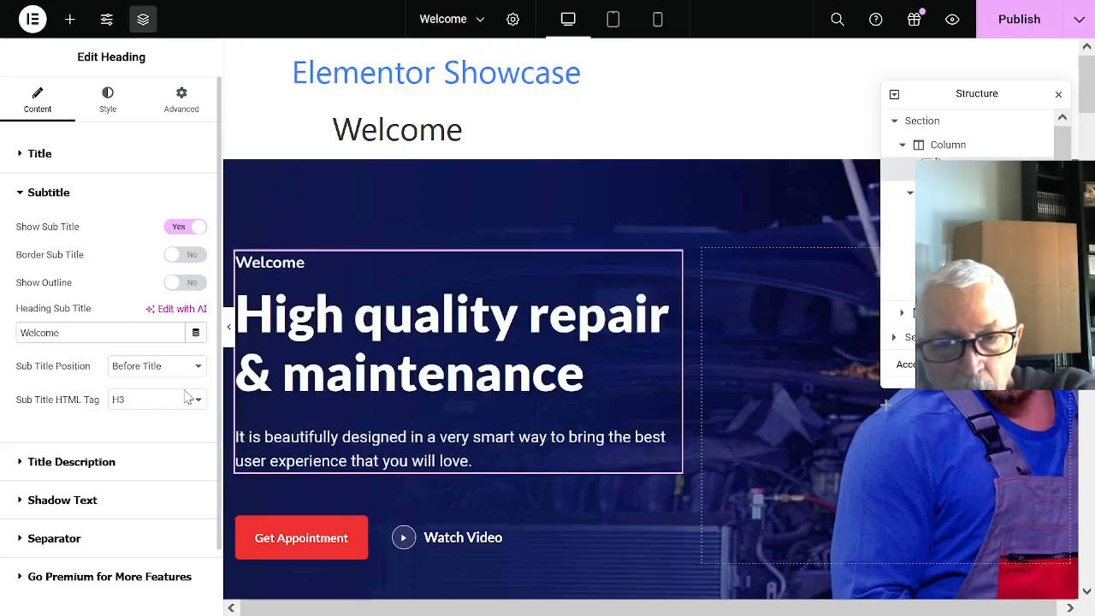
- Replace the hero heading's description with "Take a look at our bakery products: Yum!"
{"action": "left_click", "coordinate": [68, 462]}
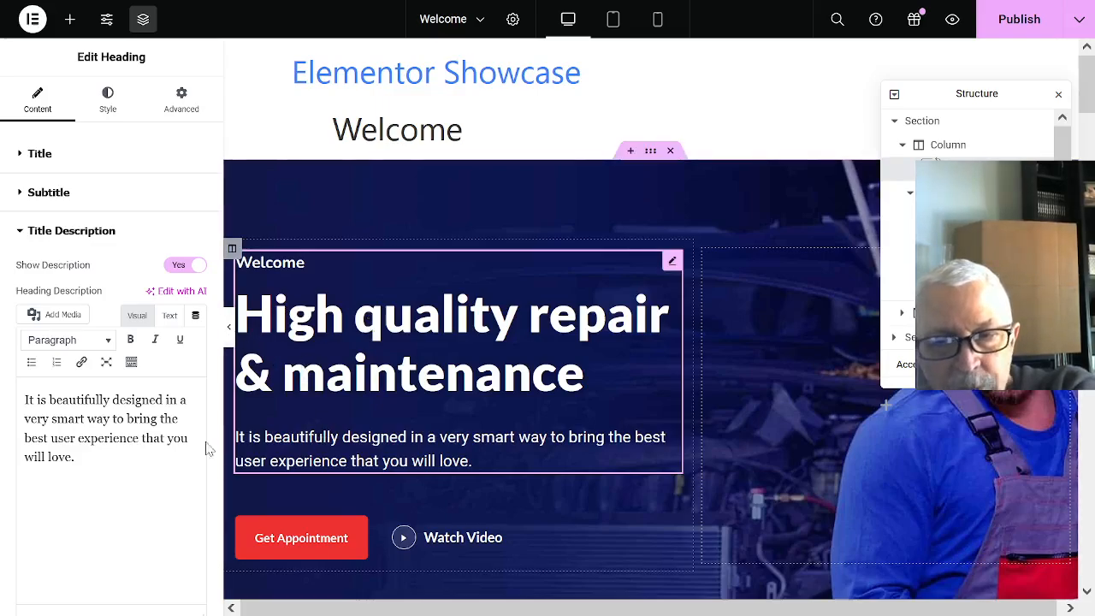
{"action": "left_click_drag", "start_coordinate": [22, 400], "coordinate": [76, 457]}
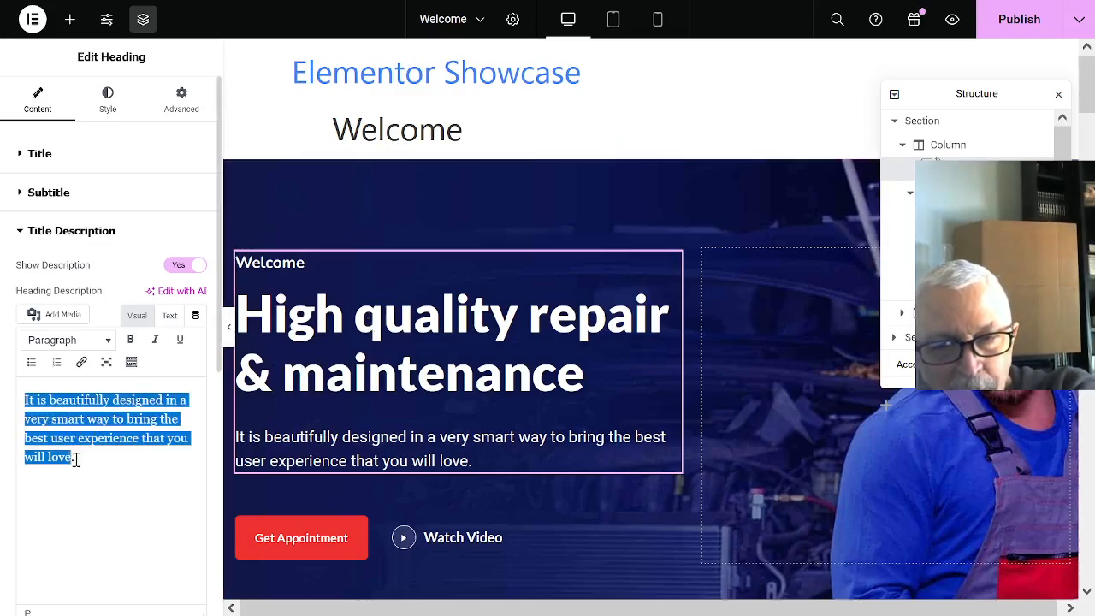
{"action": "type", "text": "Tak"}
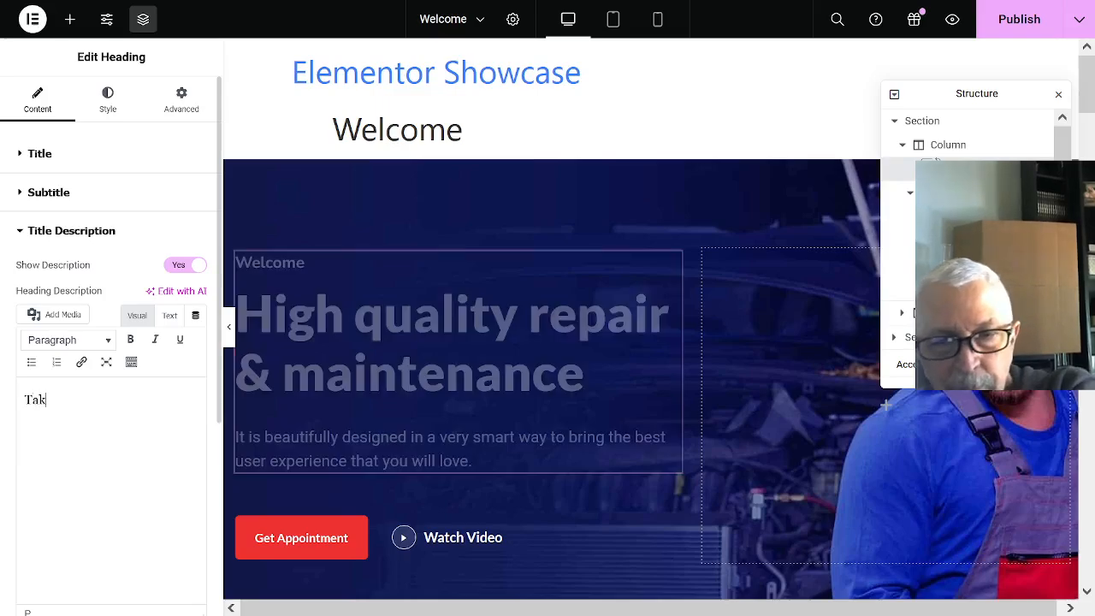
{"action": "type", "text": "e a look at"}
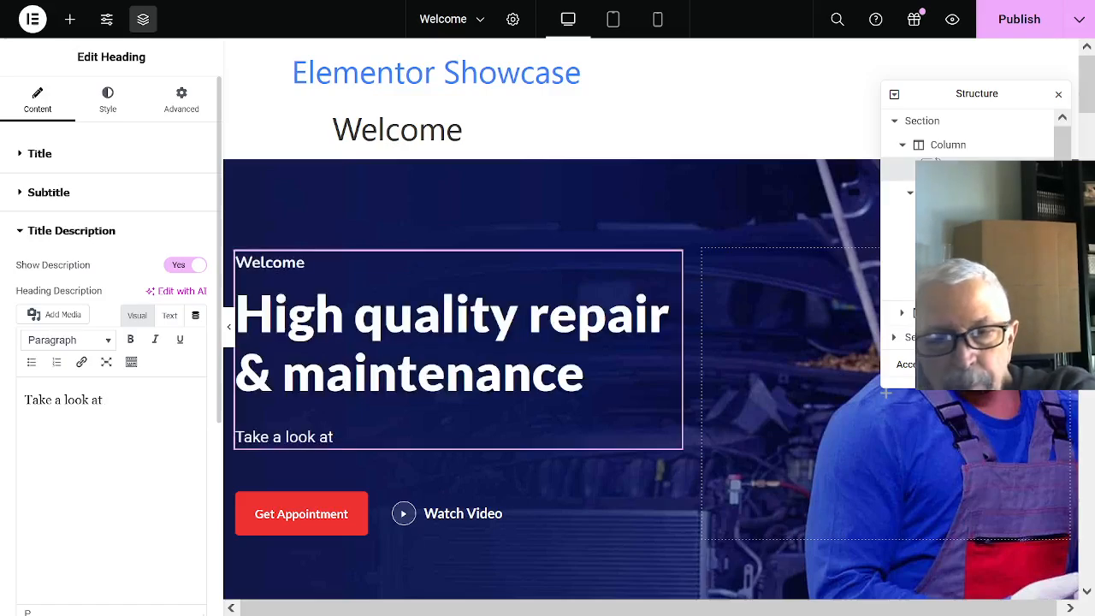
{"action": "type", "text": " our bak"}
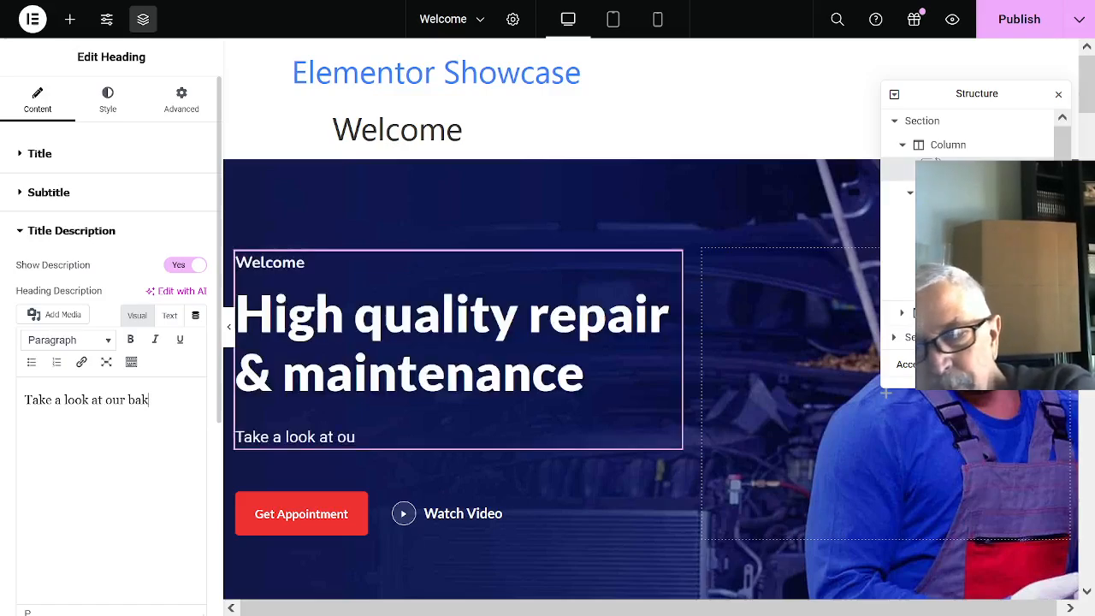
{"action": "type", "text": "ery pro"}
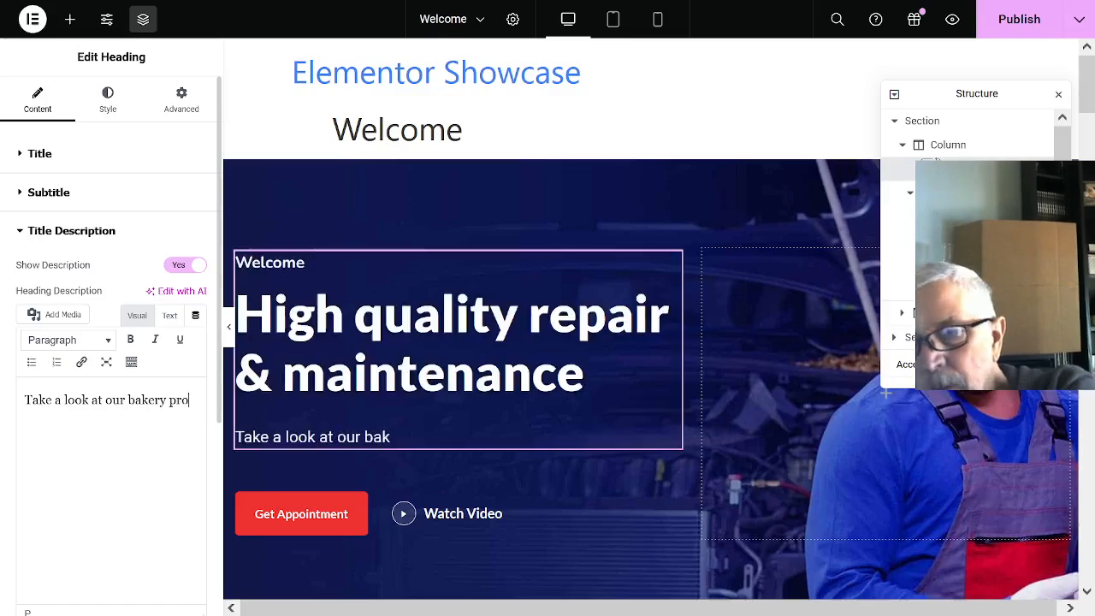
{"action": "type", "text": "ducts"}
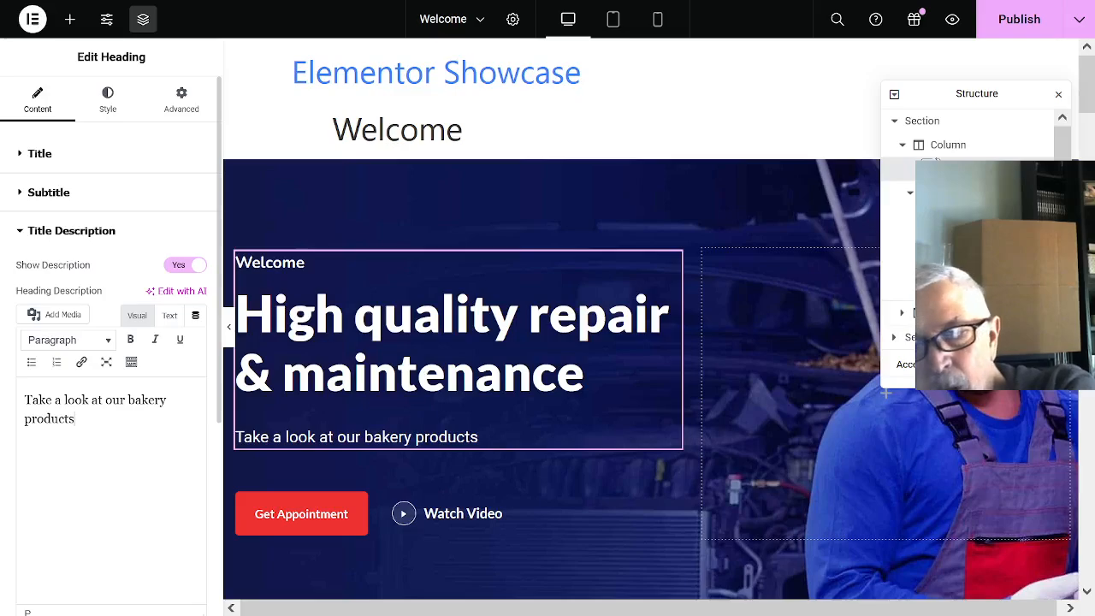
{"action": "type", "text": ": "}
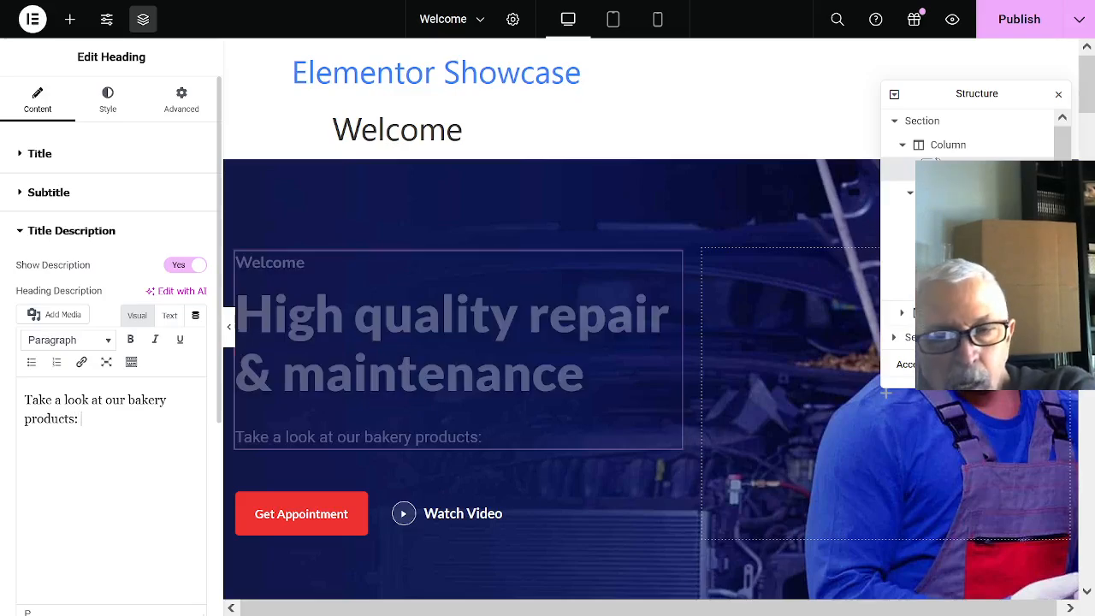
{"action": "type", "text": "Yum!"}
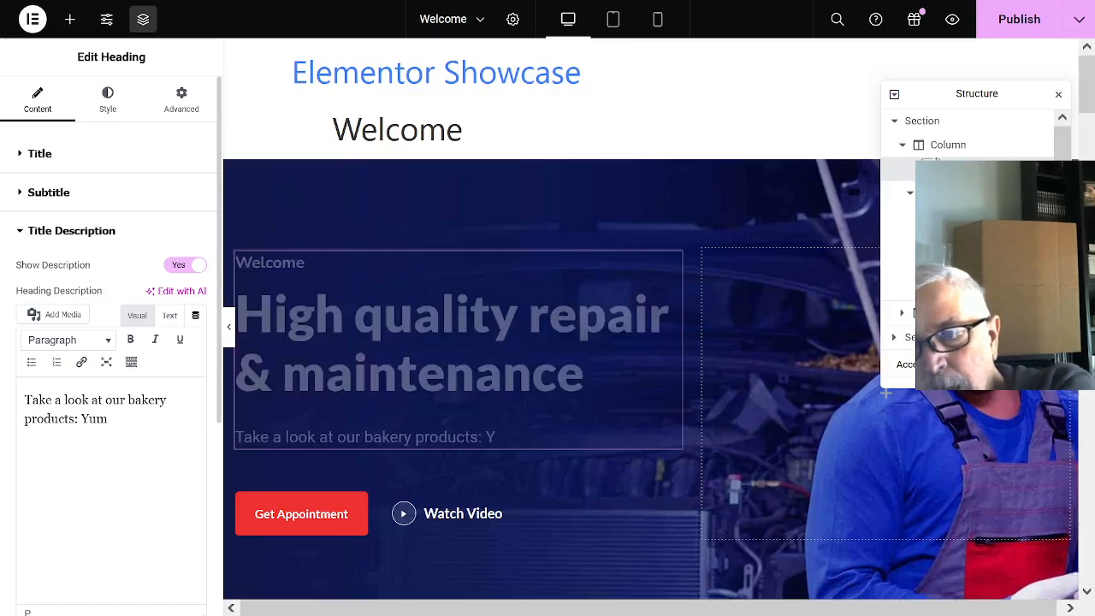
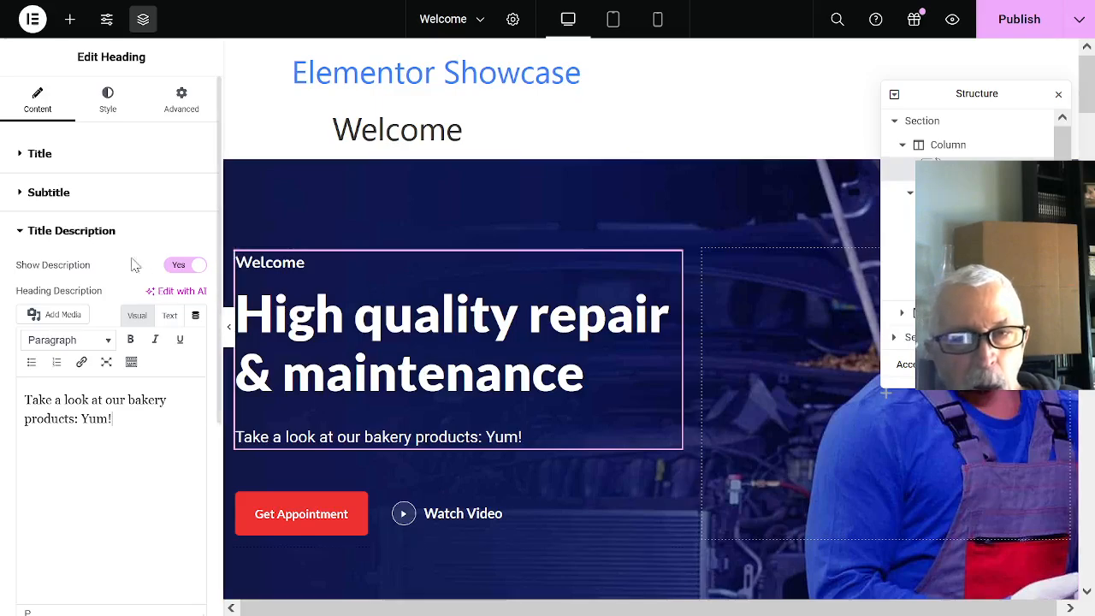
- Replace the hero heading's title with "Our bakery is listed below"
{"action": "left_click", "coordinate": [40, 156]}
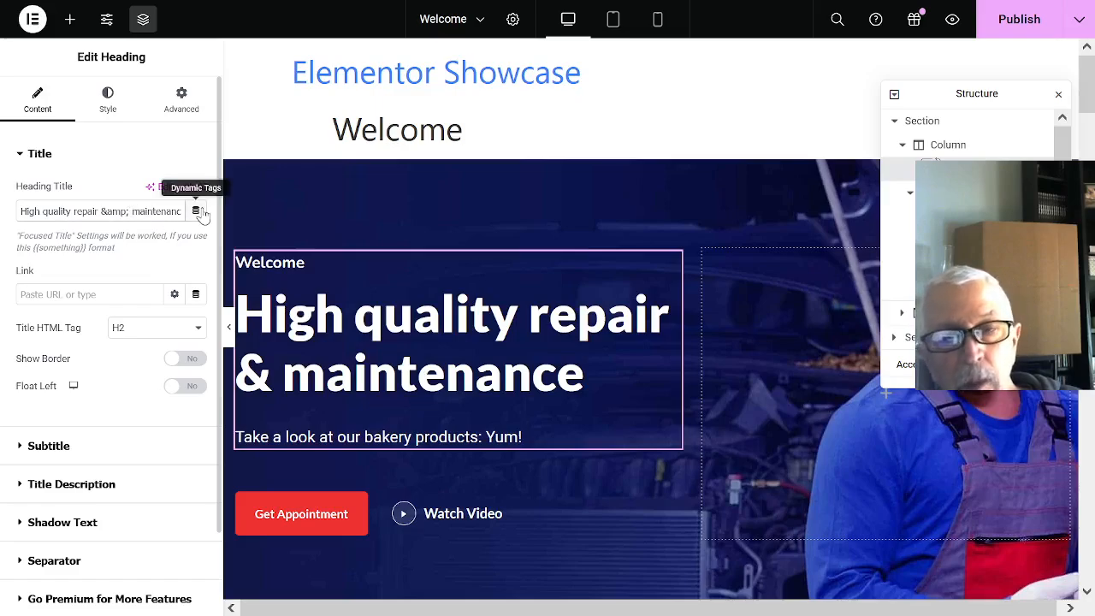
{"action": "left_click_drag", "start_coordinate": [87, 228], "coordinate": [3, 227]}
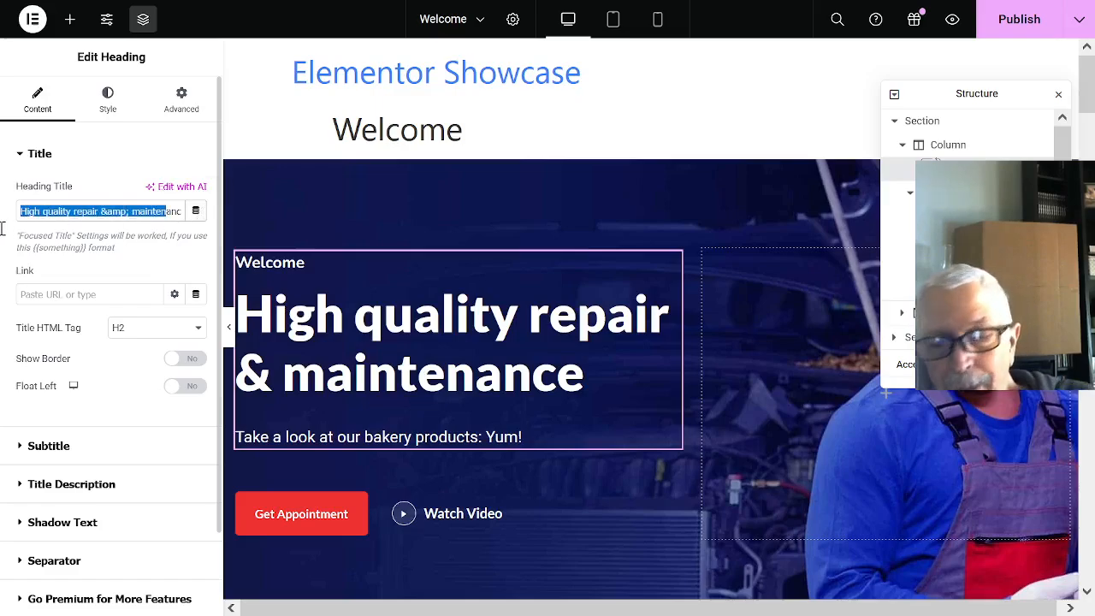
{"action": "key", "text": "BackSpace"}
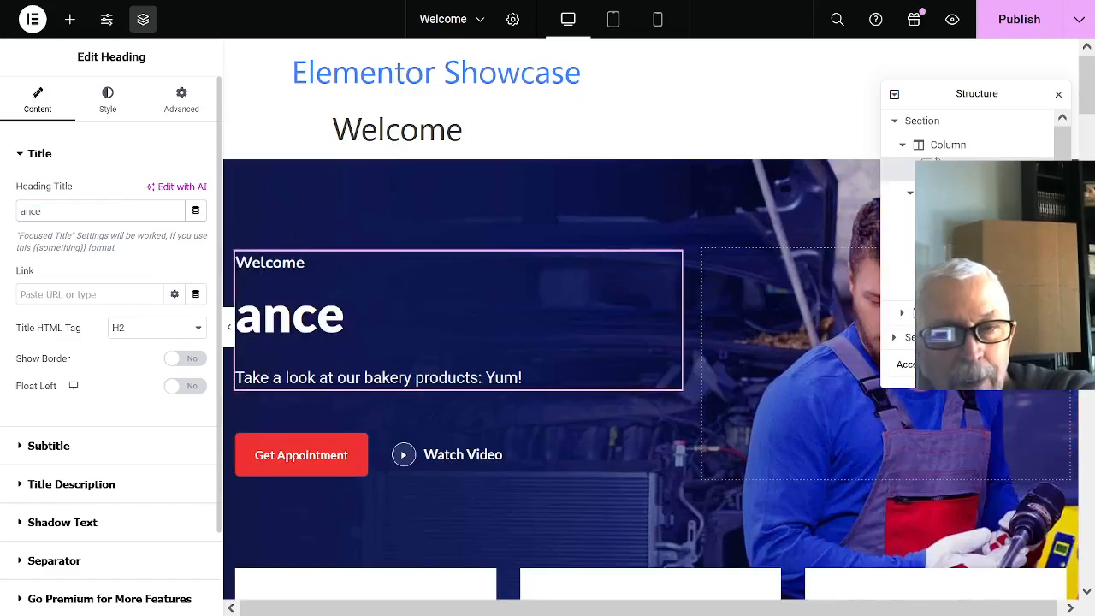
{"action": "key", "text": "Delete"}
{"action": "key", "text": "Delete"}
{"action": "key", "text": "Delete"}
{"action": "key", "text": "Delete"}
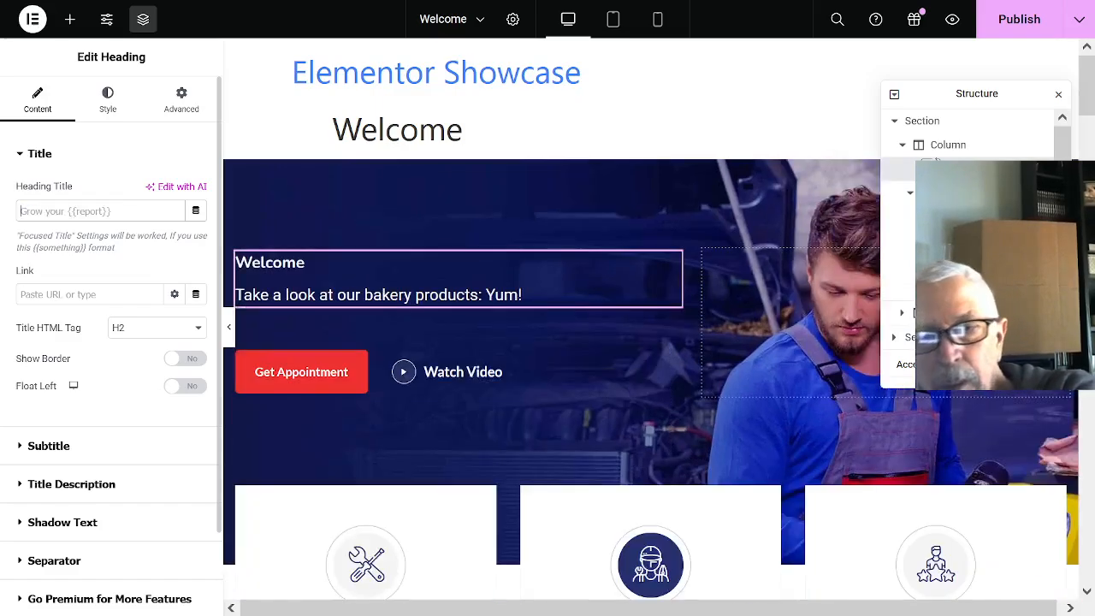
{"action": "type", "text": "Ou"}
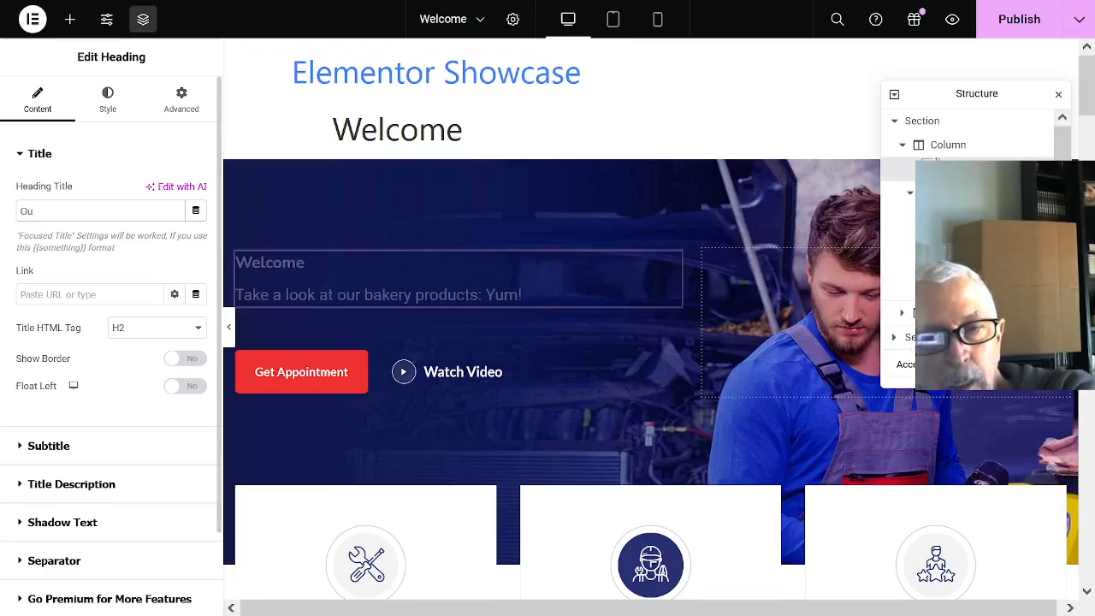
{"action": "type", "text": "r bak"}
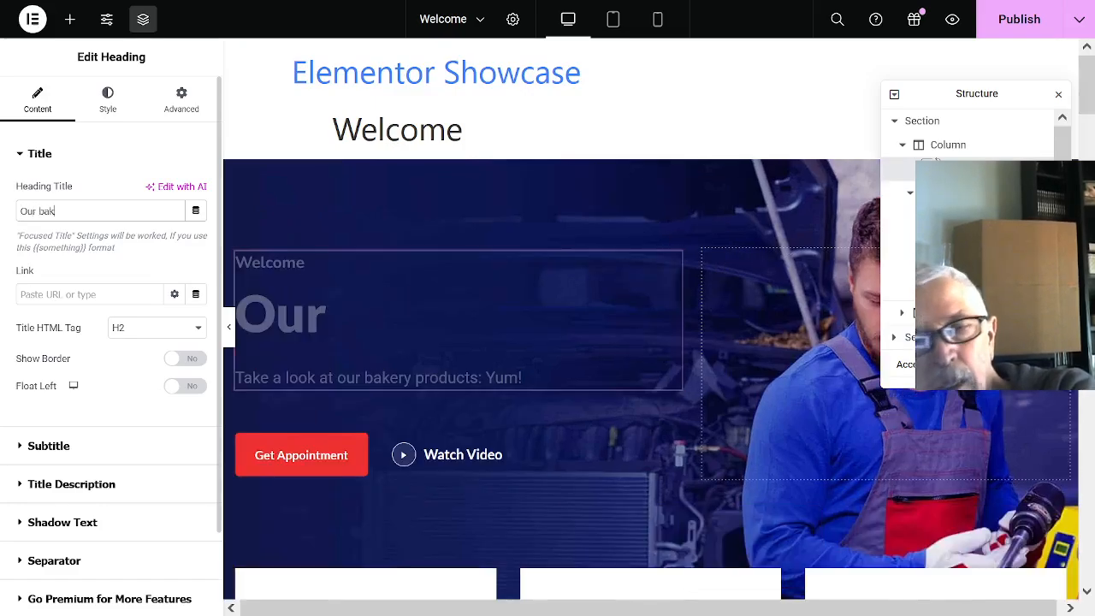
{"action": "type", "text": "ery is "}
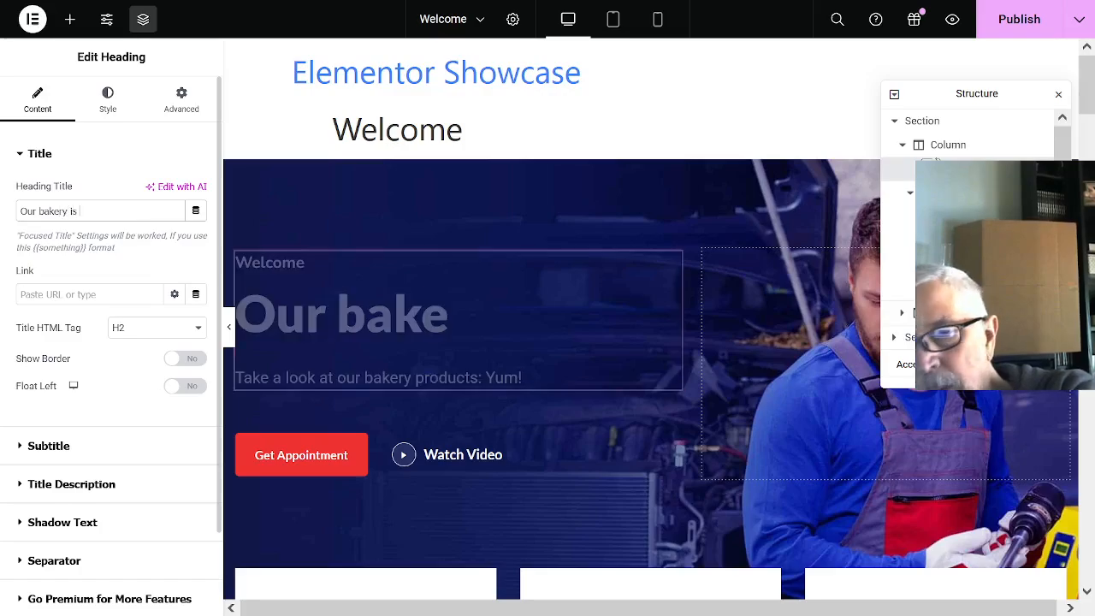
{"action": "type", "text": "liste"}
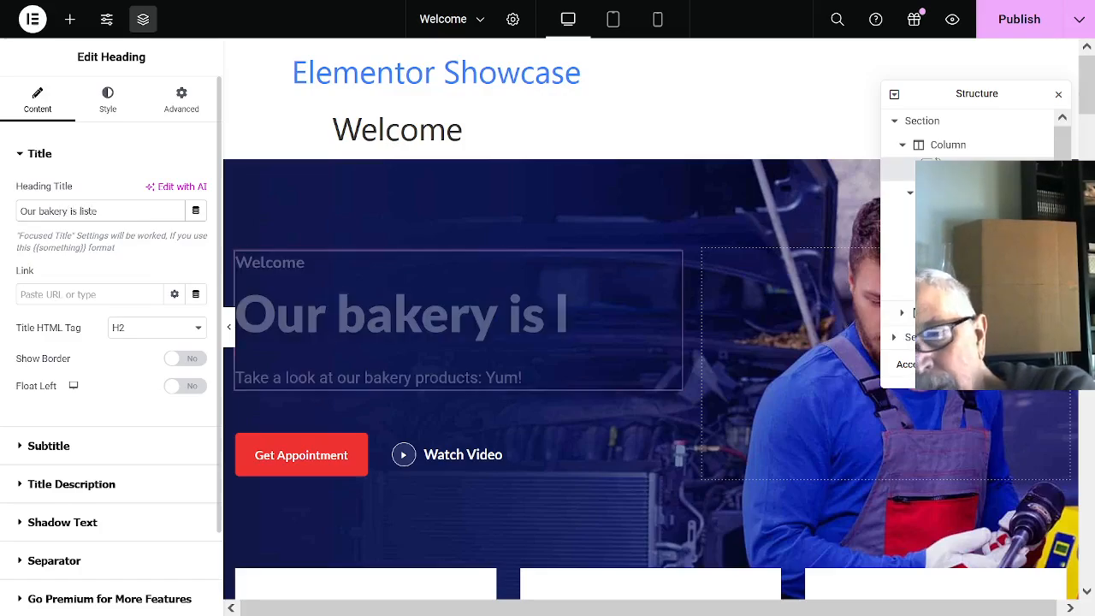
{"action": "type", "text": "d below"}
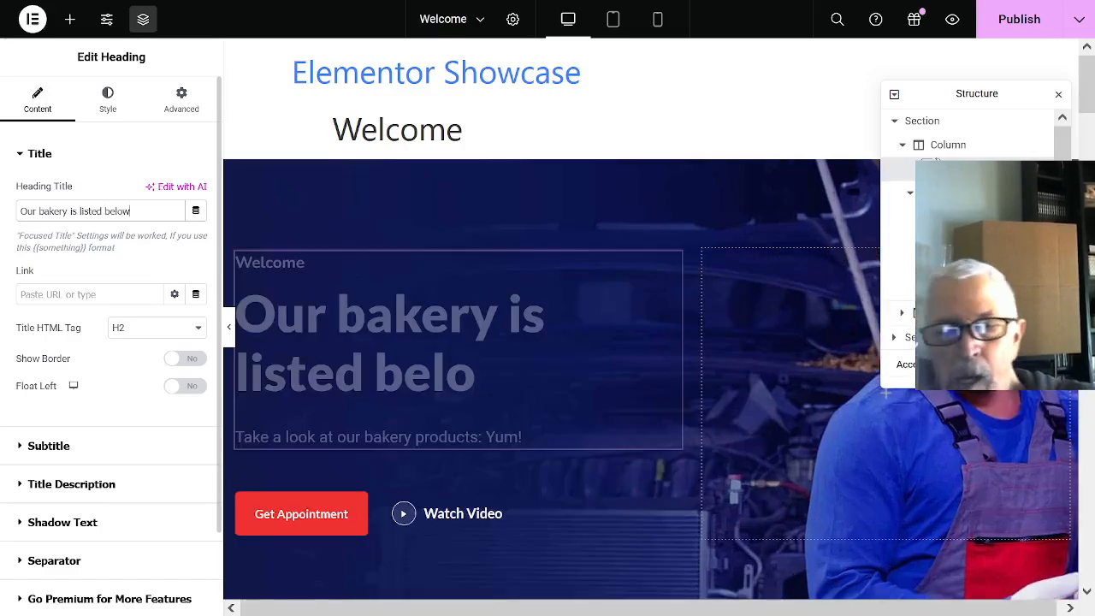
- Examine the page from the hero down to the Why Choose Us section and try to select its mechanic photo
{"action": "mouse_move", "coordinate": [342, 7]}
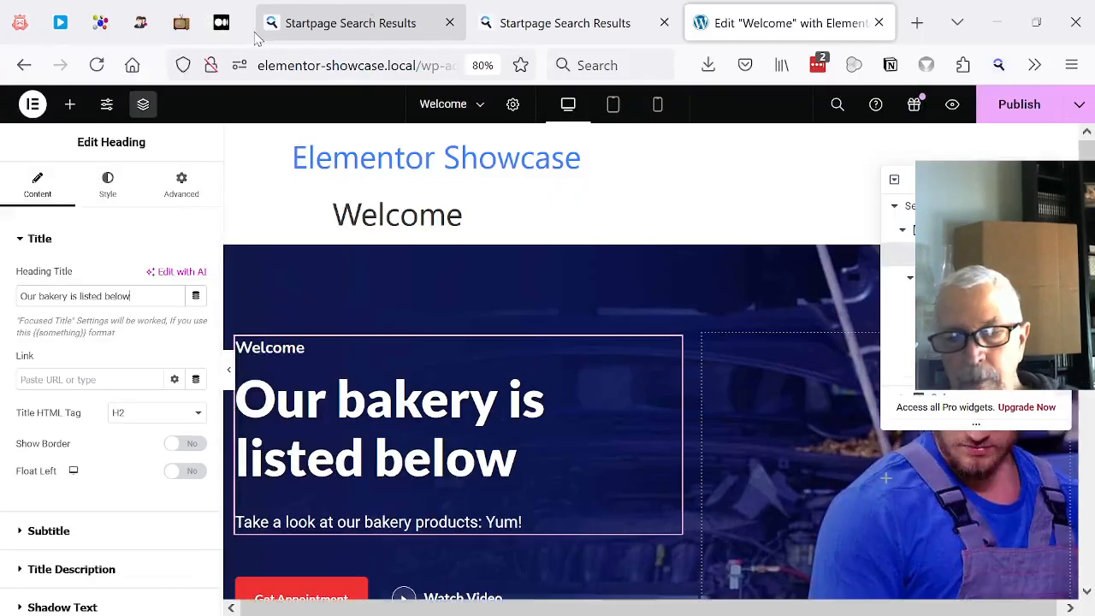
{"action": "scroll", "coordinate": [157, 188], "scroll_direction": "down", "scroll_amount": 2}
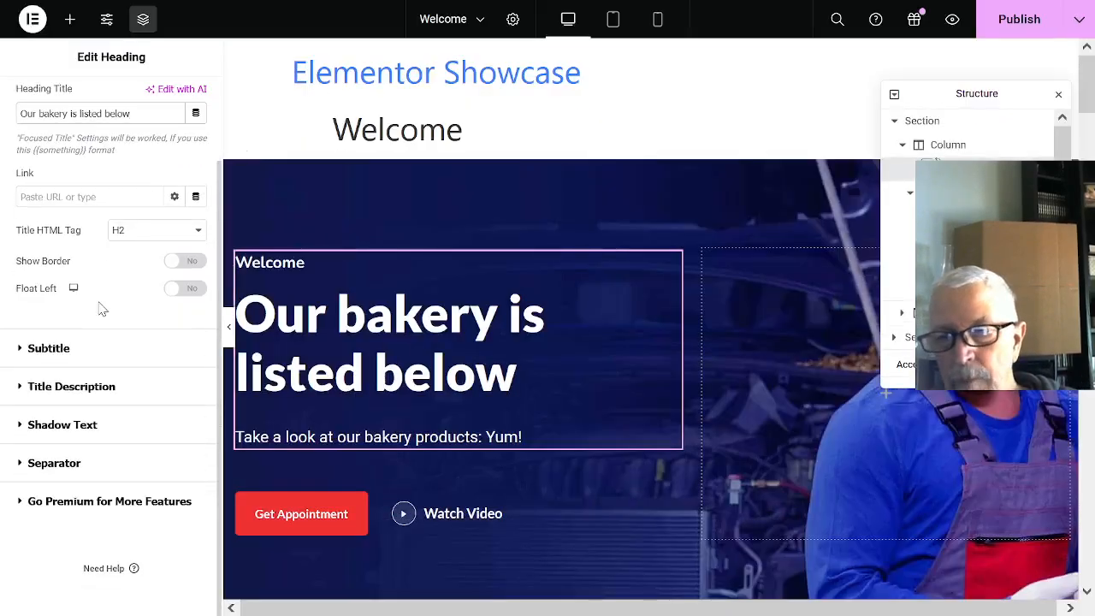
{"action": "scroll", "coordinate": [693, 248], "scroll_direction": "down", "scroll_amount": 2}
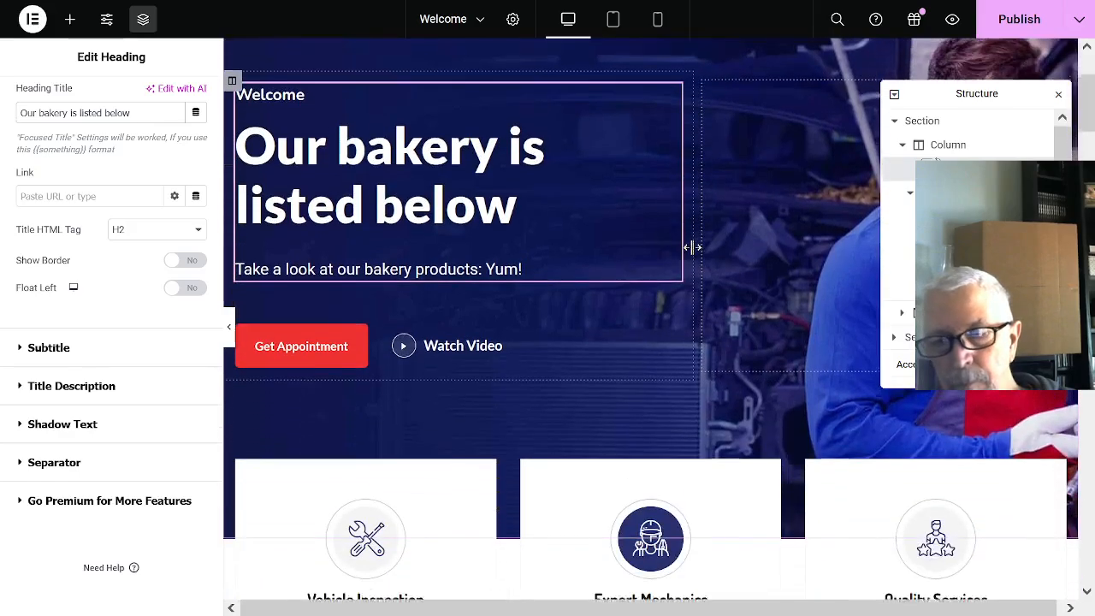
{"action": "scroll", "coordinate": [691, 257], "scroll_direction": "down", "scroll_amount": 2}
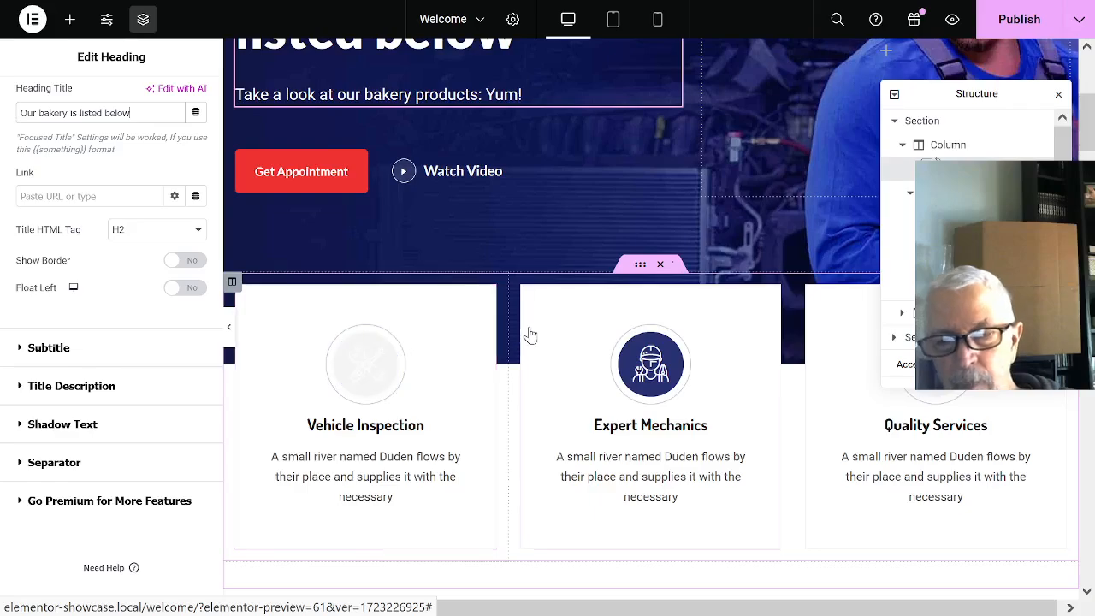
{"action": "scroll", "coordinate": [525, 334], "scroll_direction": "down", "scroll_amount": 5}
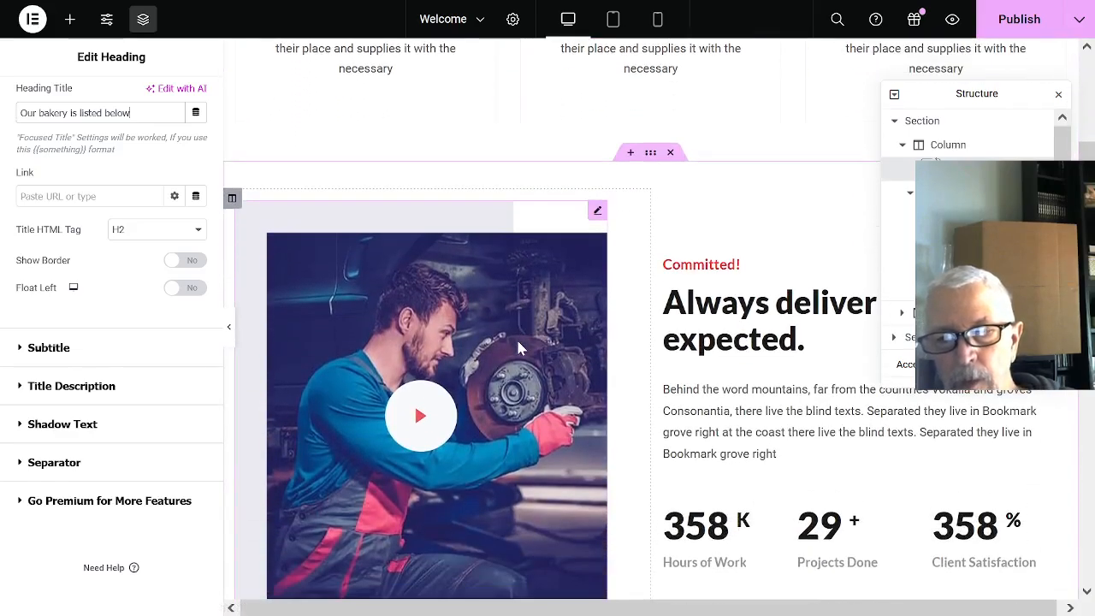
{"action": "scroll", "coordinate": [517, 342], "scroll_direction": "down", "scroll_amount": 4}
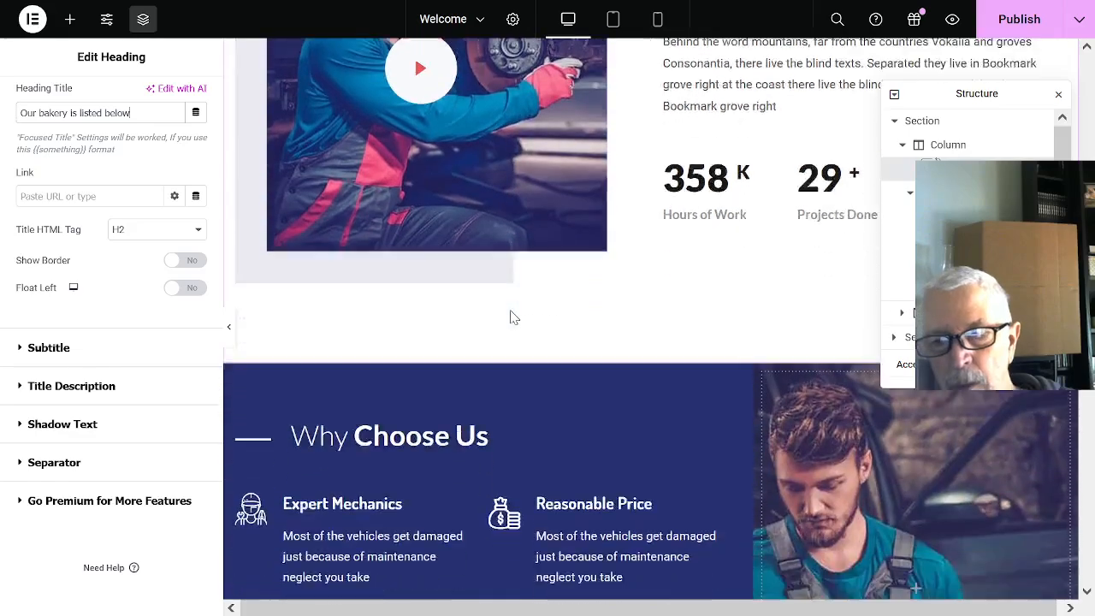
{"action": "scroll", "coordinate": [513, 316], "scroll_direction": "down", "scroll_amount": 2}
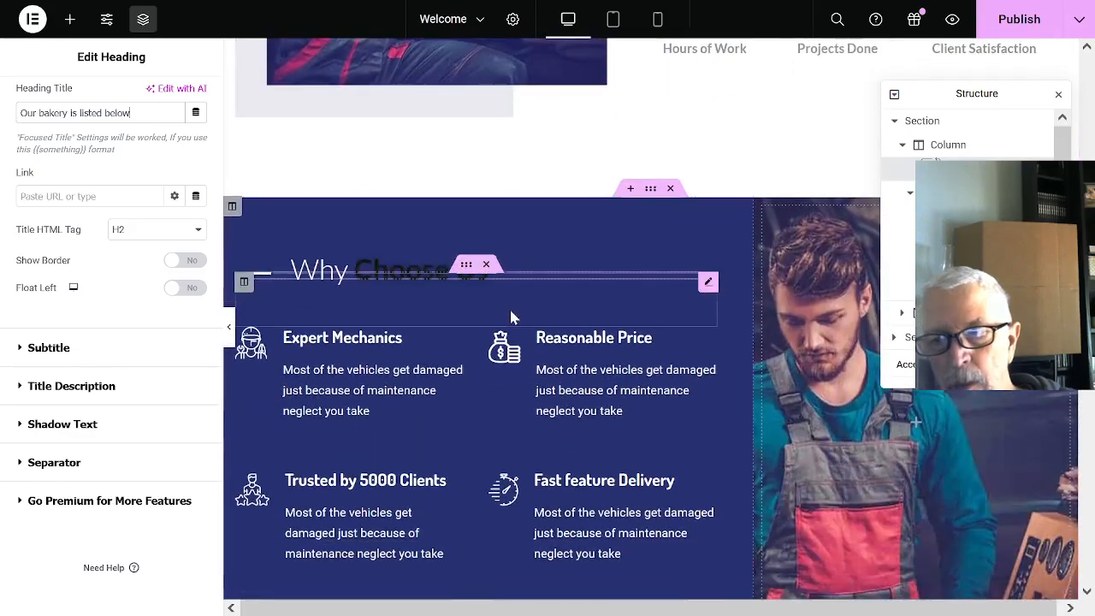
{"action": "left_click", "coordinate": [934, 490]}
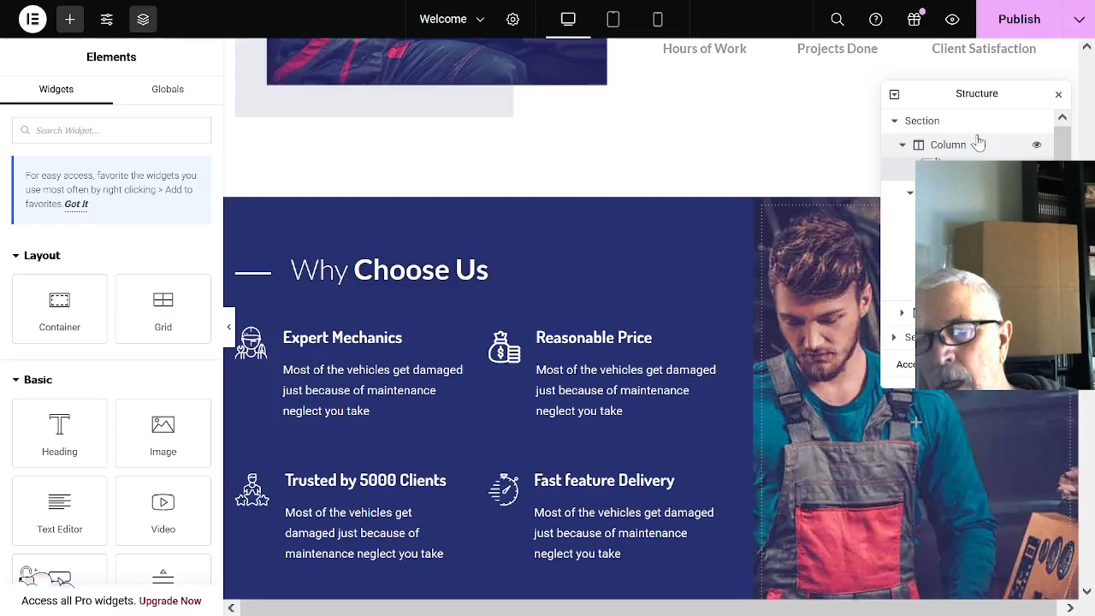
- Move the floating Structure panel aside, look through the available widgets, and close the Structure panel
{"action": "left_click_drag", "start_coordinate": [1019, 91], "coordinate": [697, 45]}
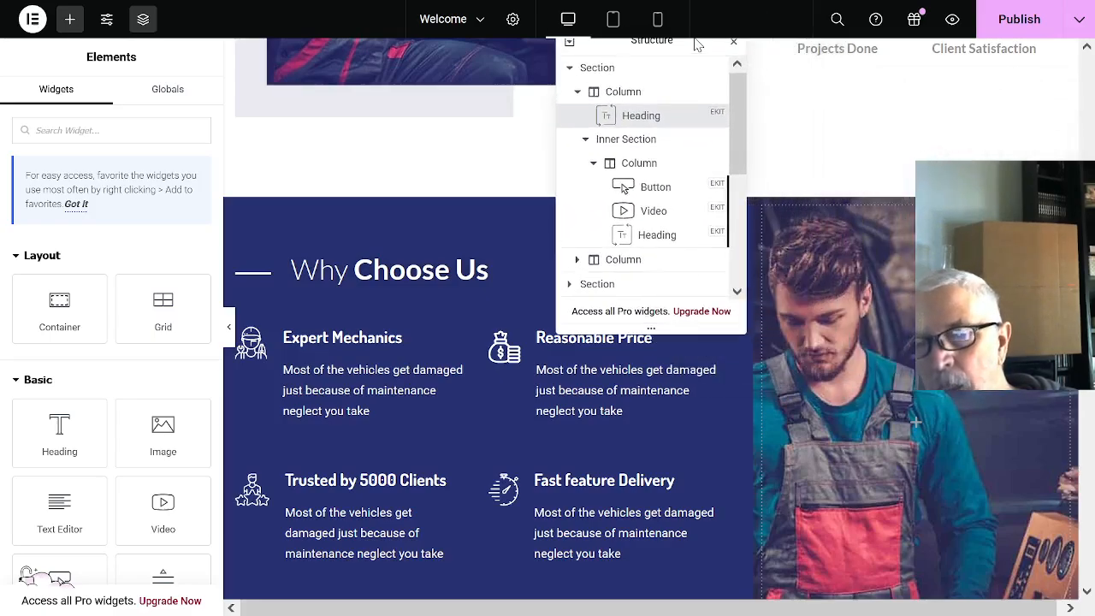
{"action": "scroll", "coordinate": [1013, 396], "scroll_direction": "down", "scroll_amount": 2}
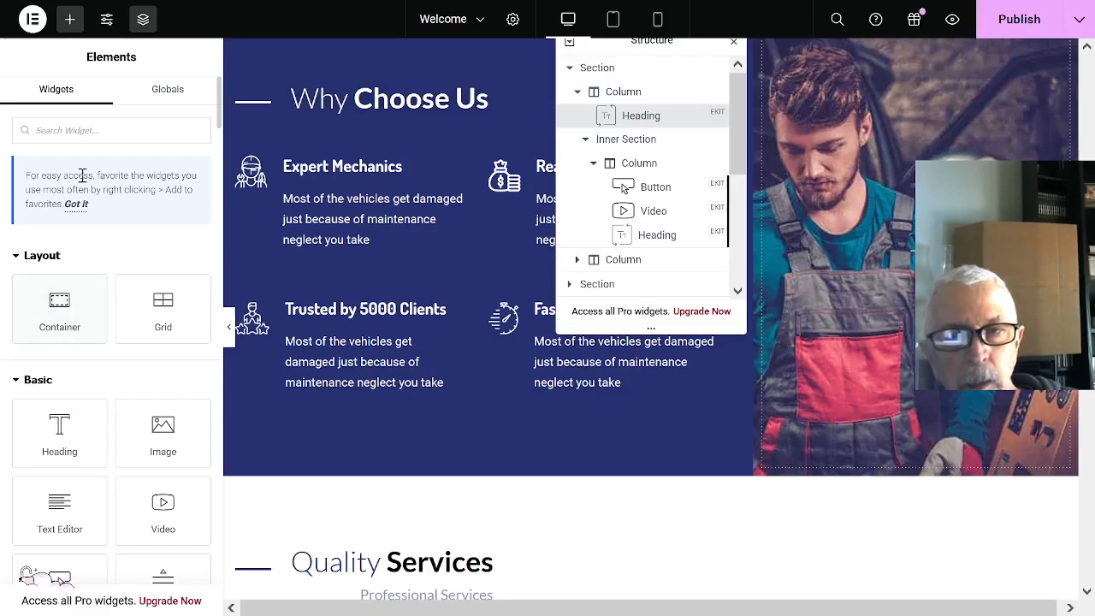
{"action": "scroll", "coordinate": [176, 269], "scroll_direction": "down", "scroll_amount": 10}
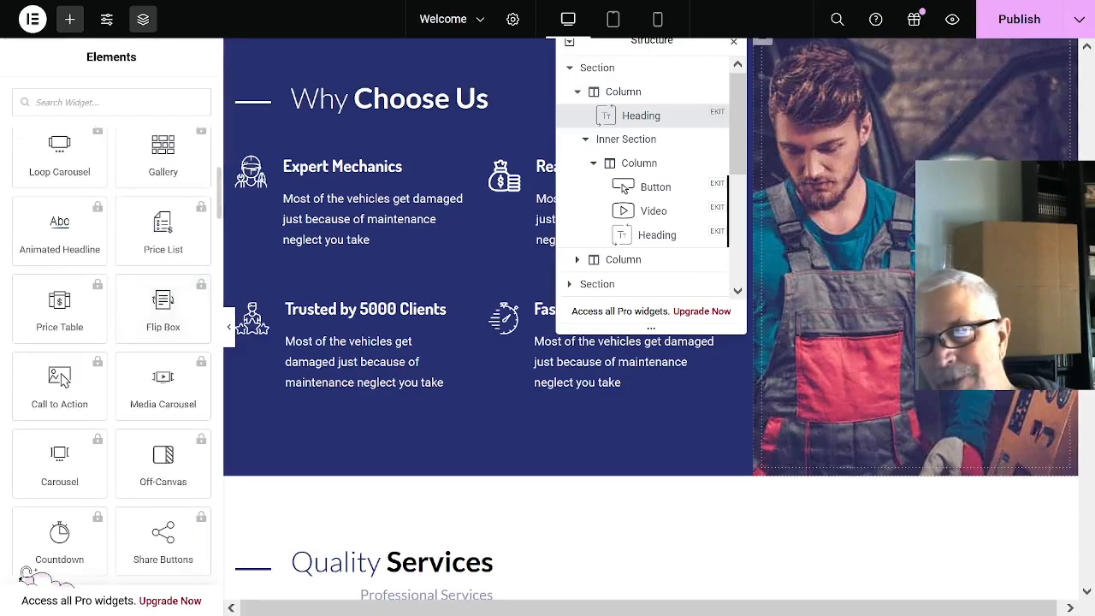
{"action": "left_click", "coordinate": [732, 43]}
- Replace the Engine Diagnostic image box's picture under Quality Services with the baked-muffins image from the media library
{"action": "scroll", "coordinate": [810, 273], "scroll_direction": "up", "scroll_amount": 4}
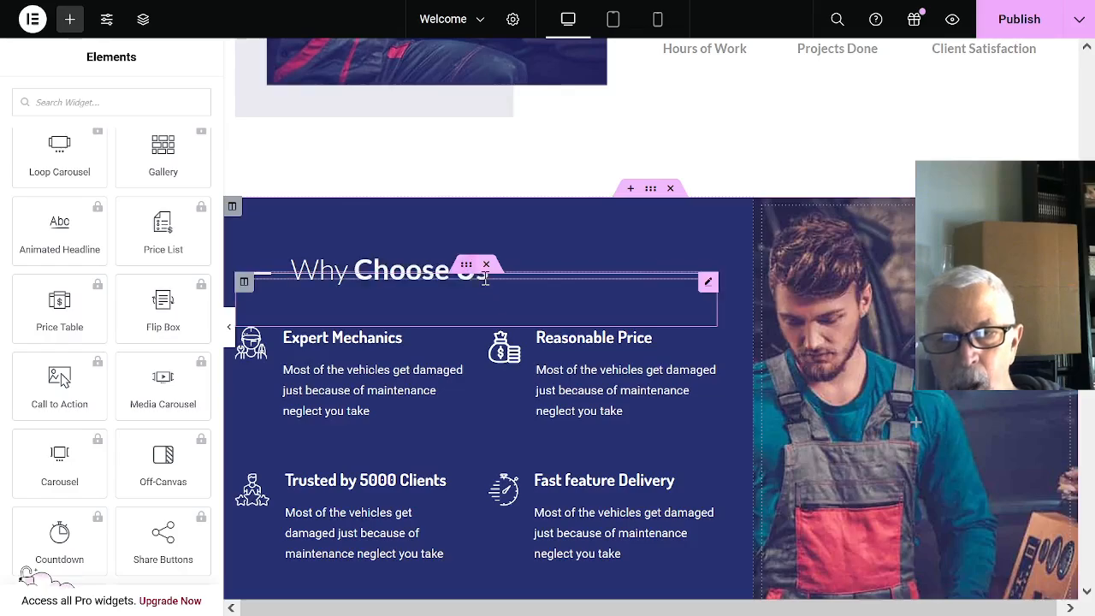
{"action": "scroll", "coordinate": [597, 334], "scroll_direction": "down", "scroll_amount": 7}
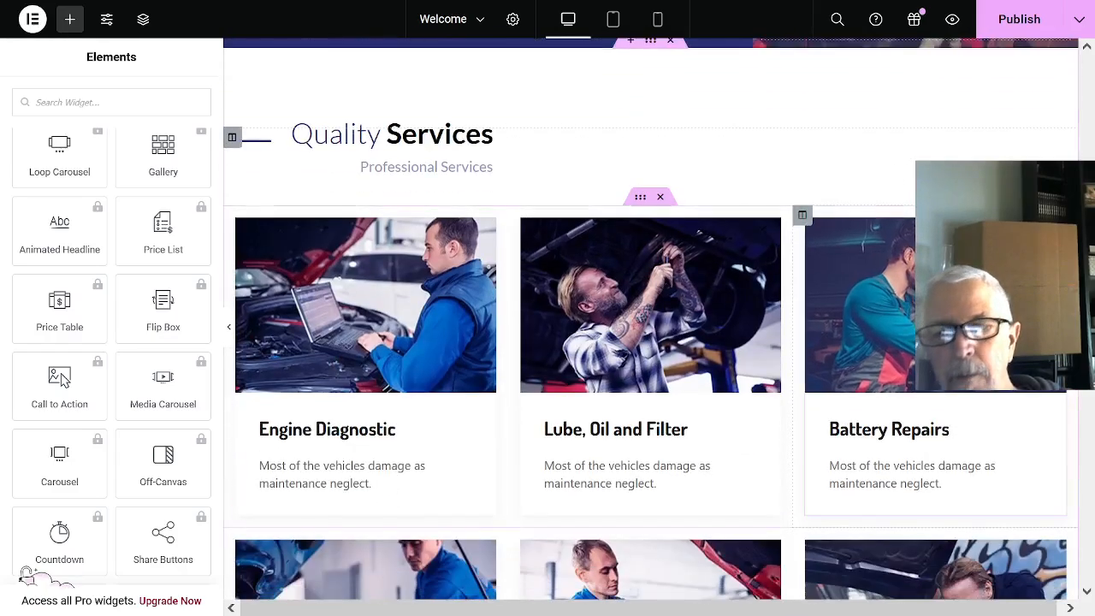
{"action": "left_click", "coordinate": [371, 320]}
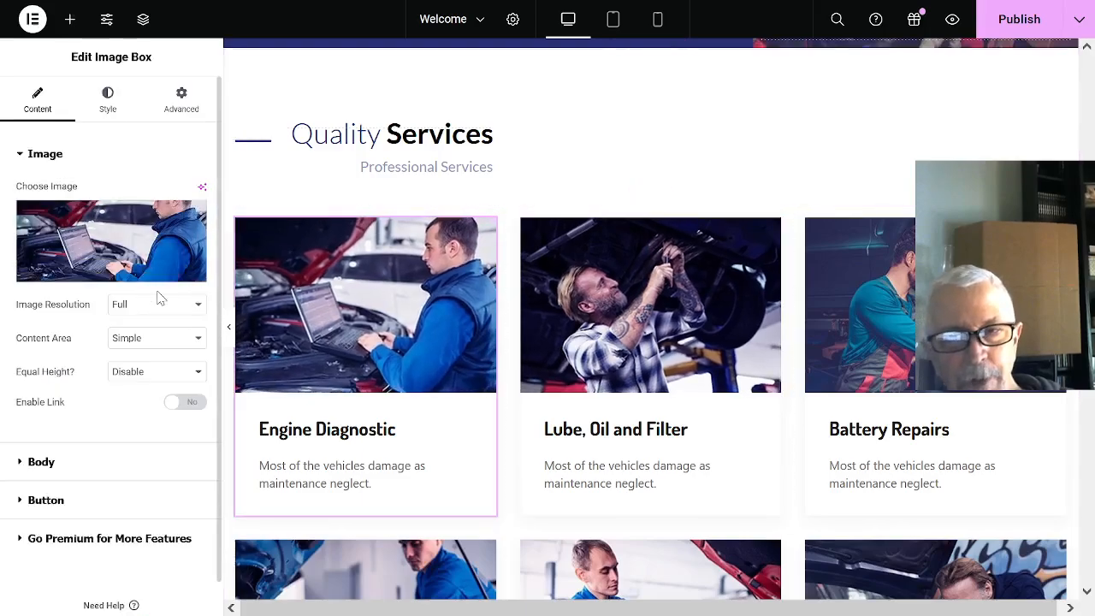
{"action": "left_click", "coordinate": [112, 281]}
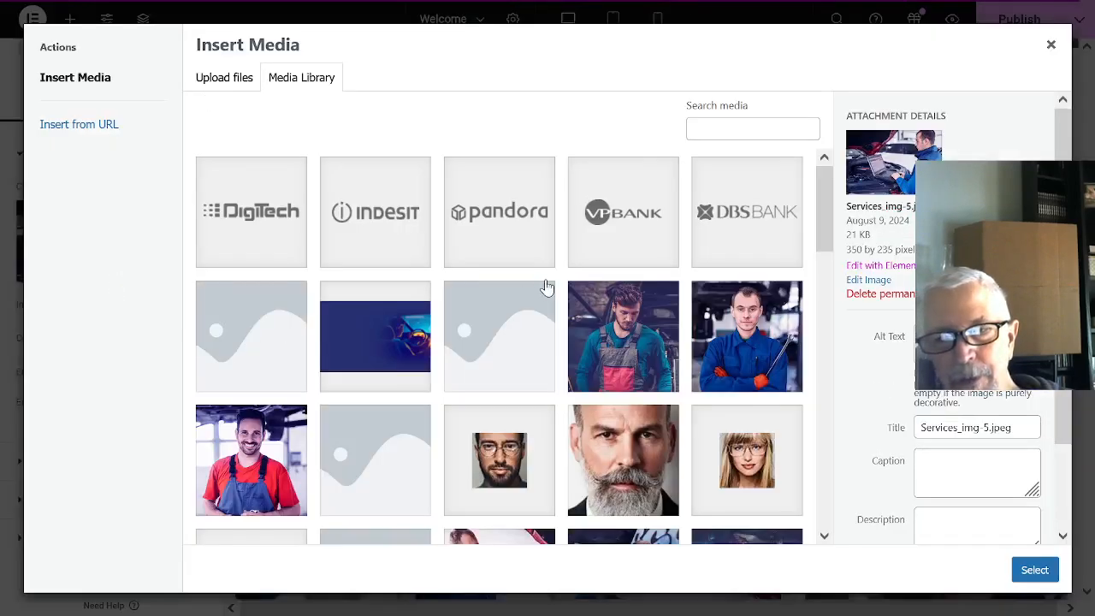
{"action": "scroll", "coordinate": [545, 321], "scroll_direction": "down", "scroll_amount": 3}
{"action": "scroll", "coordinate": [544, 318], "scroll_direction": "down", "scroll_amount": 6}
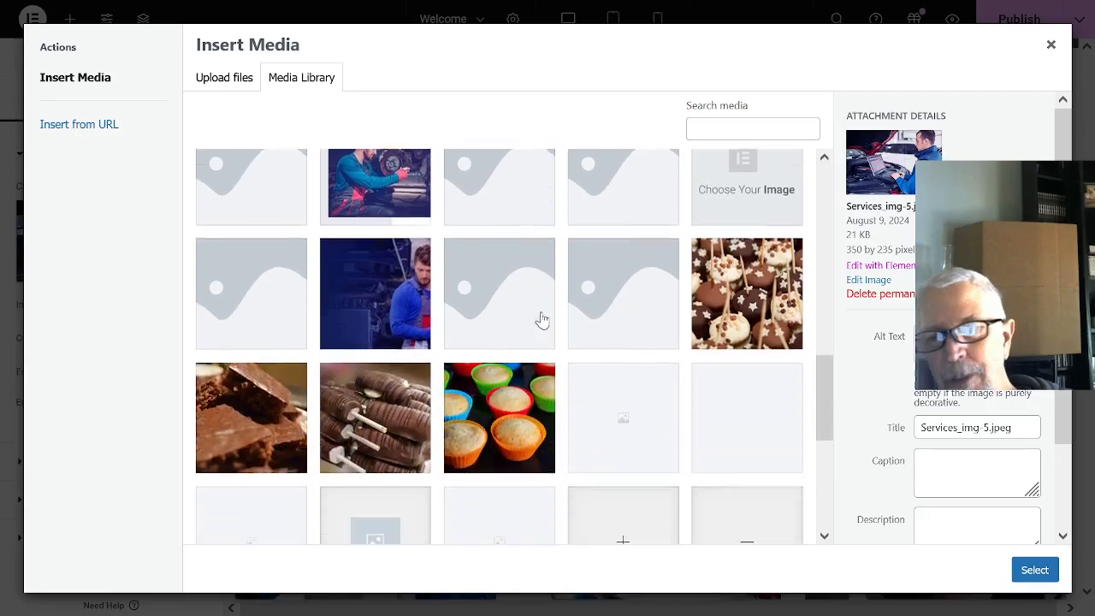
{"action": "left_click", "coordinate": [475, 332]}
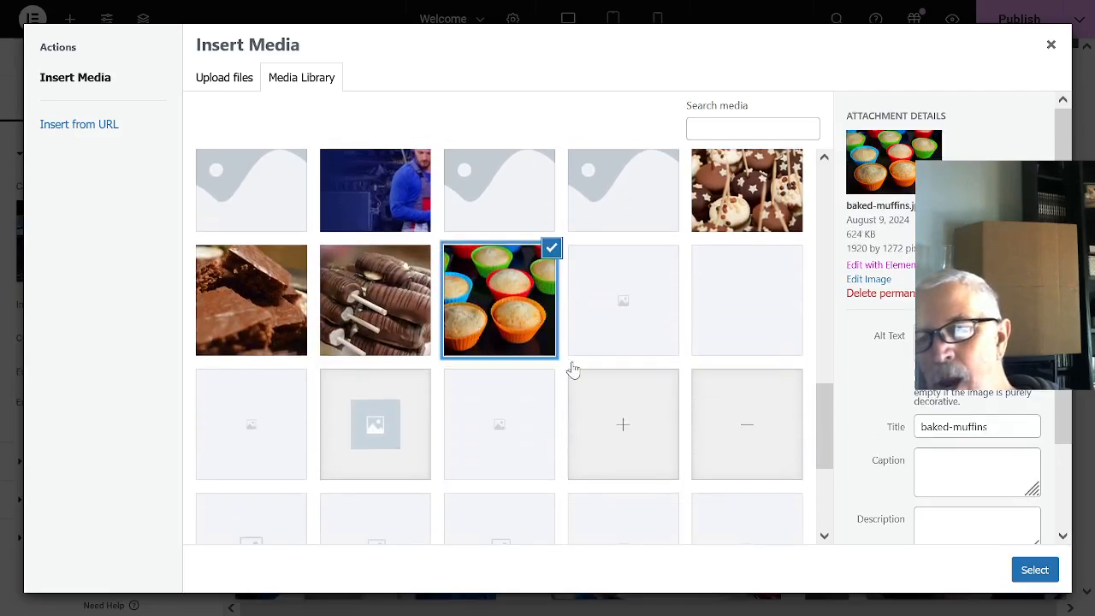
{"action": "left_click", "coordinate": [1043, 579]}
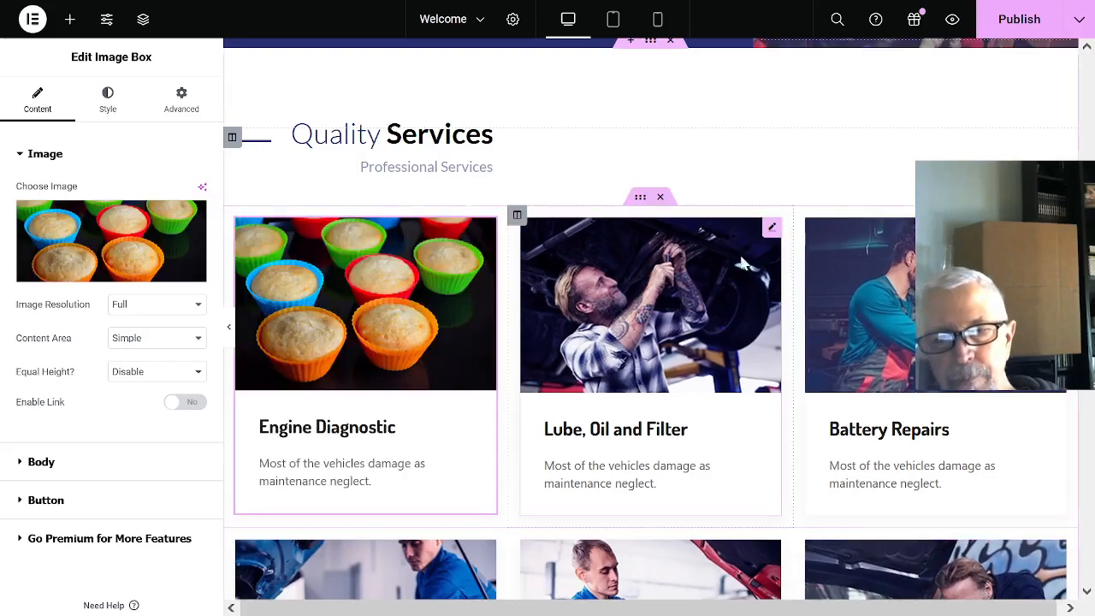
- Replace the Lube, Oil and Filter image box's picture with the chocolate-coated sticks photo from the media library
{"action": "left_click", "coordinate": [662, 295]}
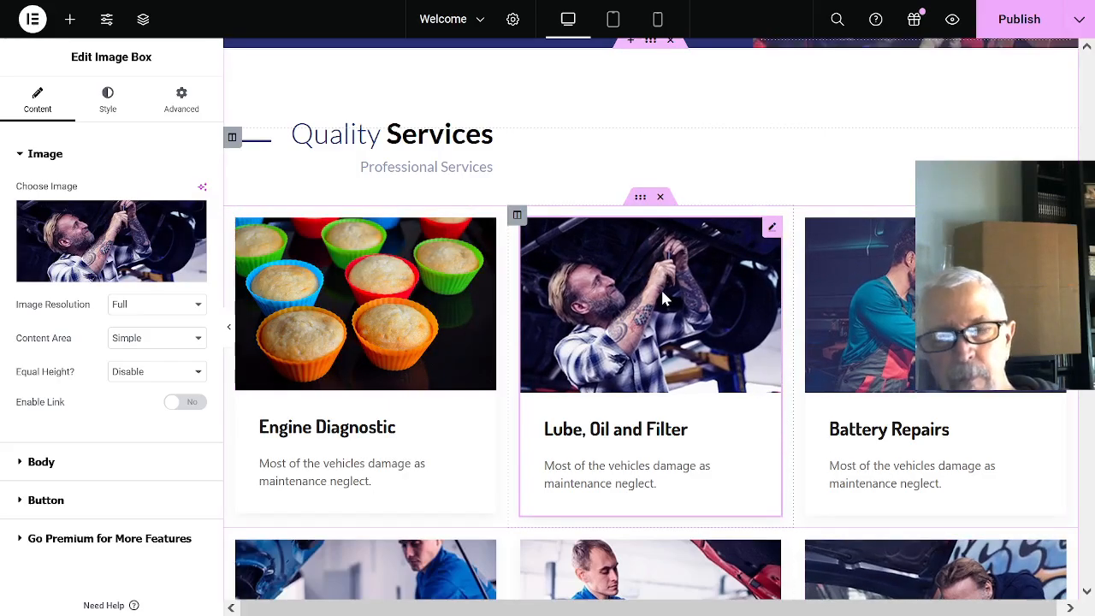
{"action": "left_click", "coordinate": [113, 272]}
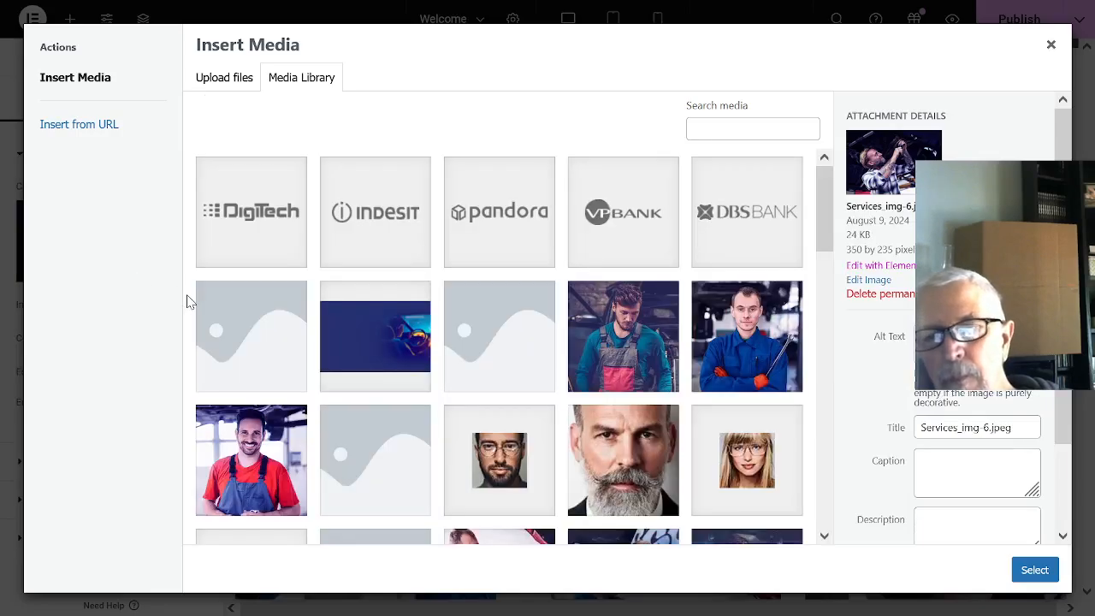
{"action": "scroll", "coordinate": [873, 383], "scroll_direction": "down", "scroll_amount": 2}
{"action": "scroll", "coordinate": [687, 403], "scroll_direction": "down", "scroll_amount": 10}
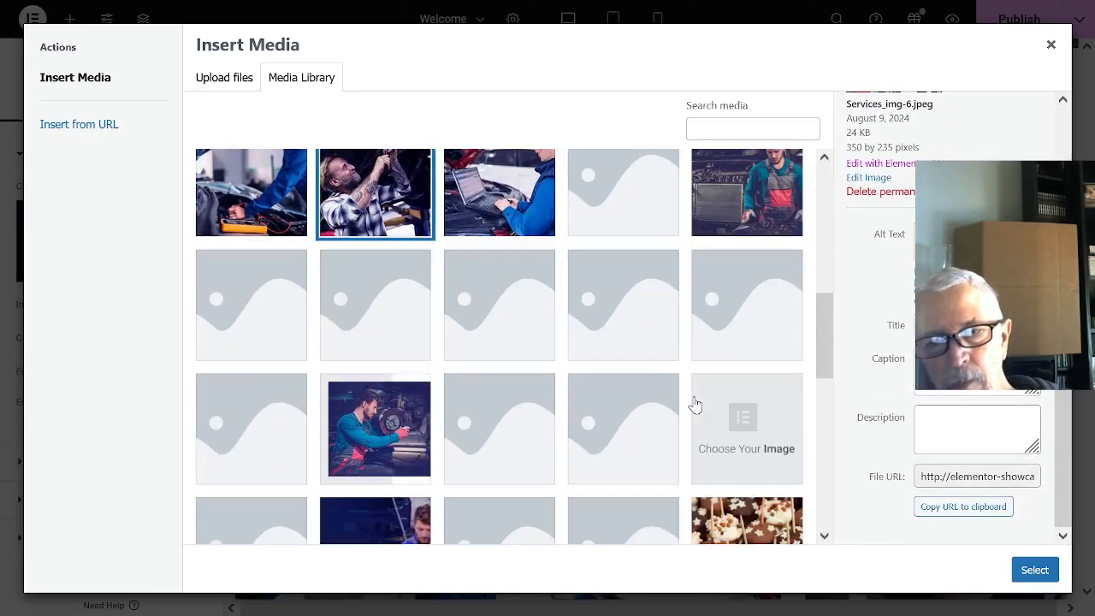
{"action": "left_click", "coordinate": [375, 451]}
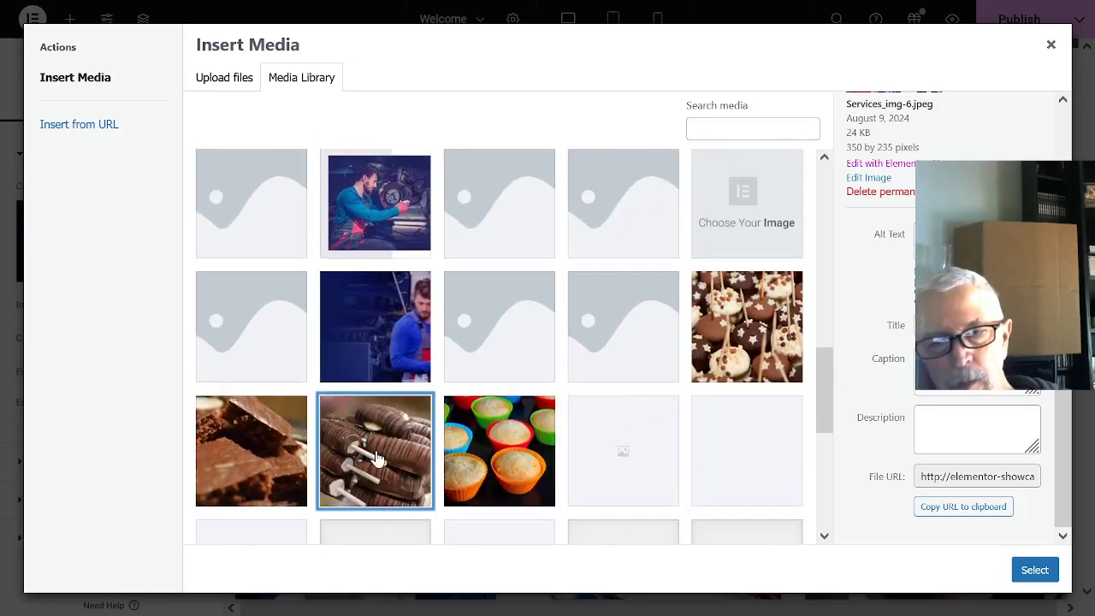
{"action": "left_click", "coordinate": [1035, 569]}
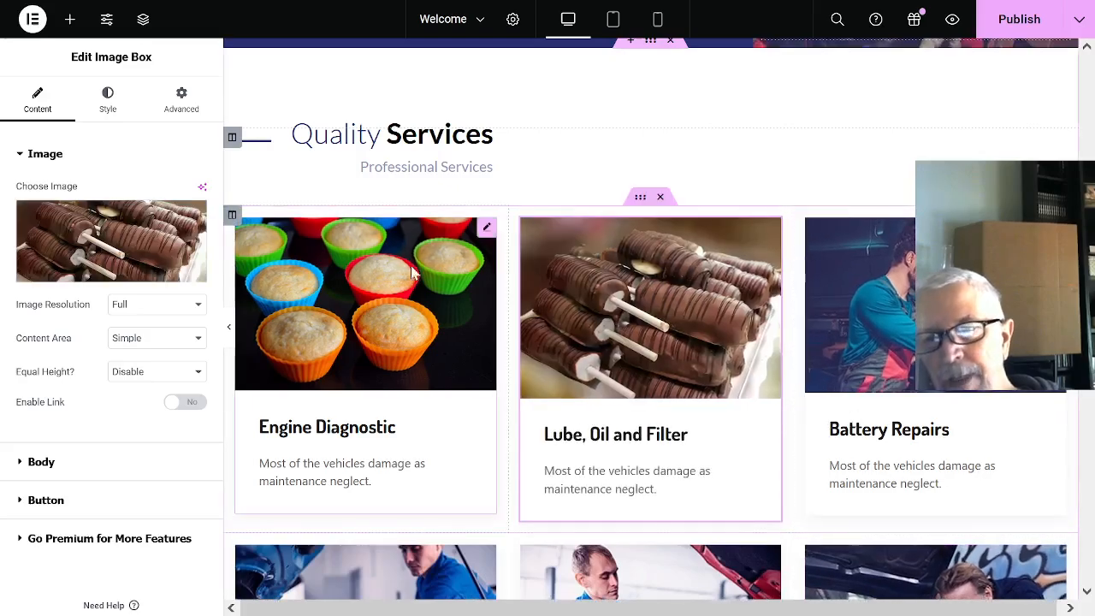
- Replace the Battery Repairs image box's picture with the chocolate-cake image from the media library
{"action": "scroll", "coordinate": [1017, 431], "scroll_direction": "down", "scroll_amount": 3}
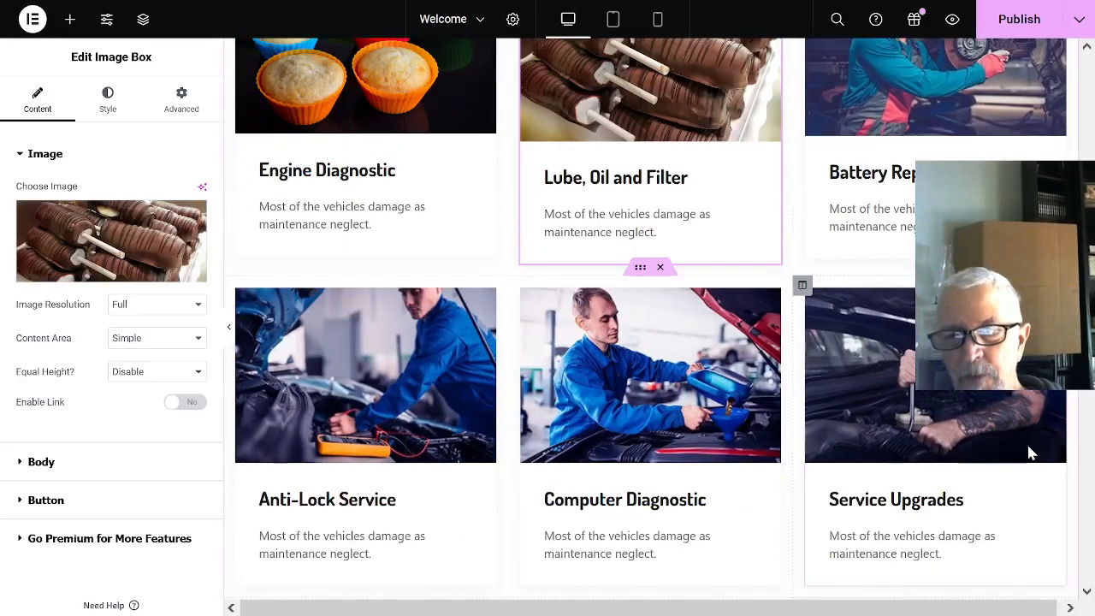
{"action": "scroll", "coordinate": [1010, 406], "scroll_direction": "up", "scroll_amount": 2}
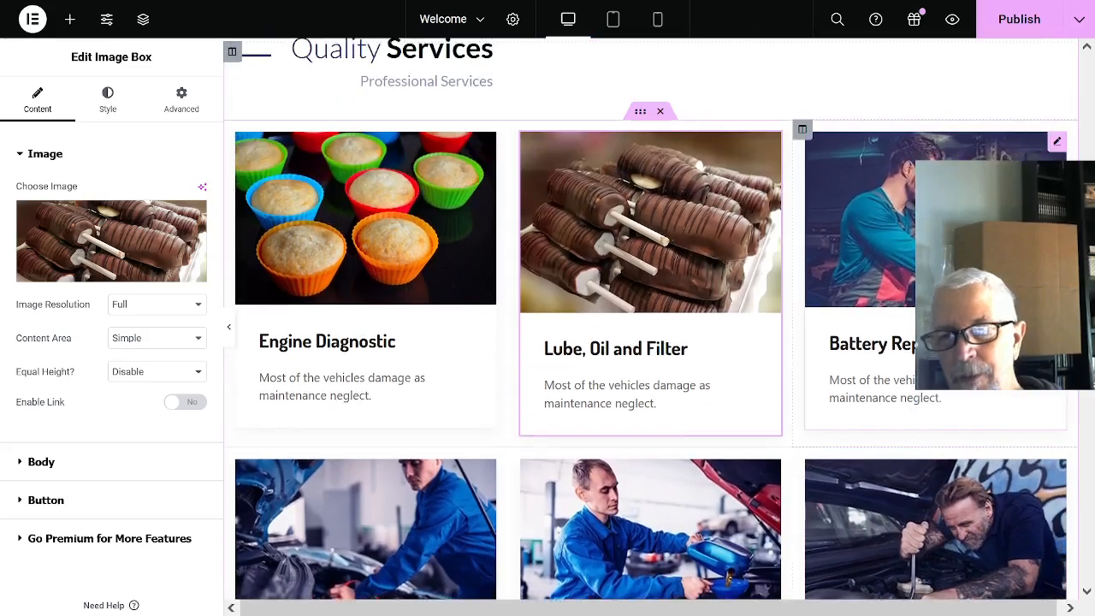
{"action": "left_click", "coordinate": [1010, 406]}
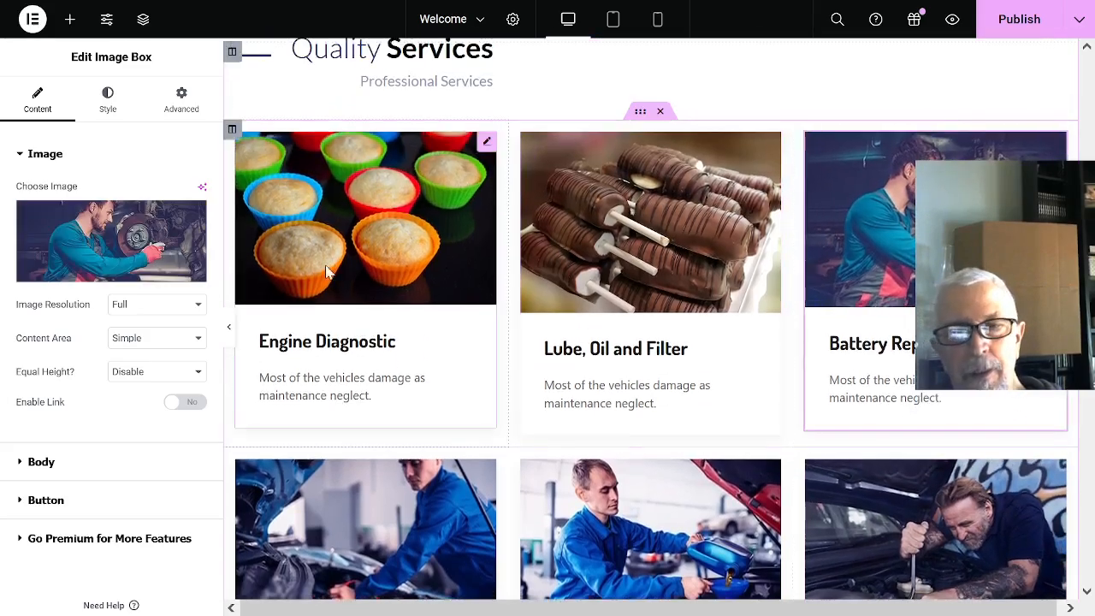
{"action": "left_click", "coordinate": [135, 276]}
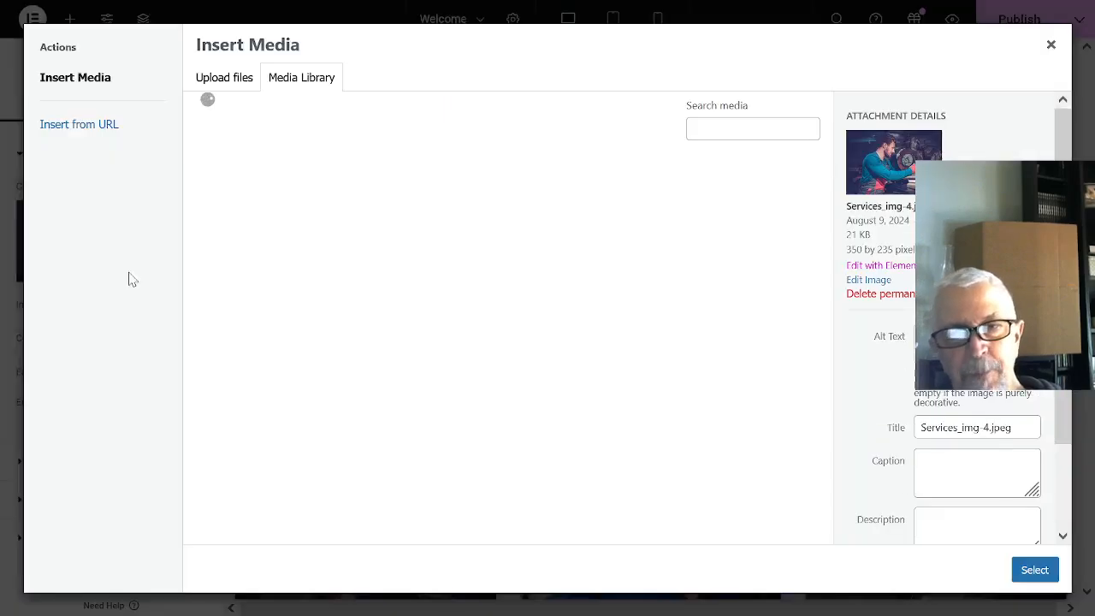
{"action": "scroll", "coordinate": [659, 284], "scroll_direction": "down", "scroll_amount": 5}
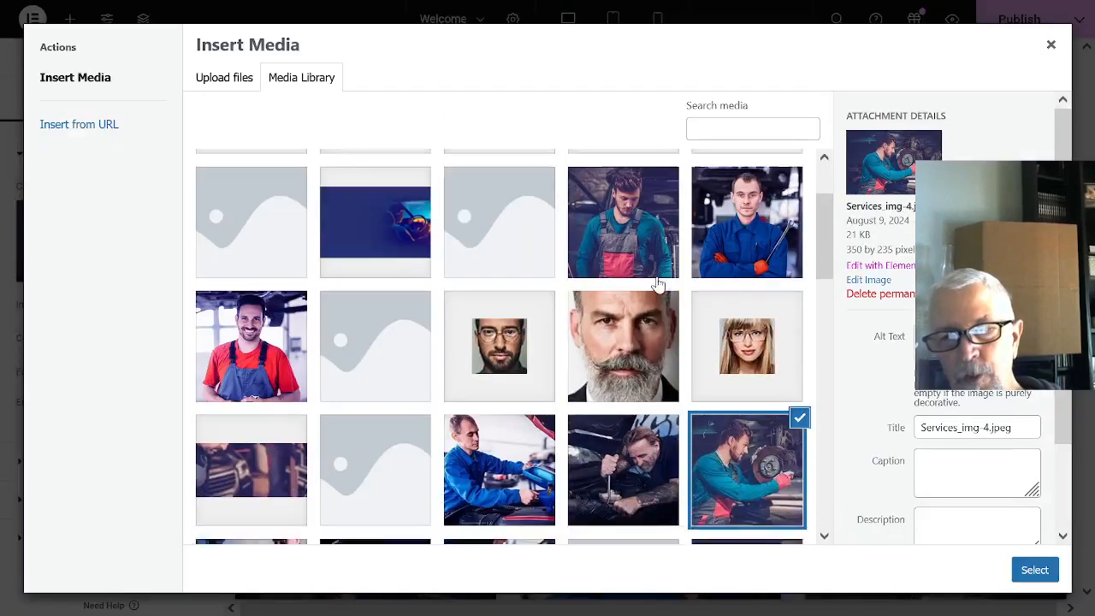
{"action": "scroll", "coordinate": [652, 296], "scroll_direction": "down", "scroll_amount": 4}
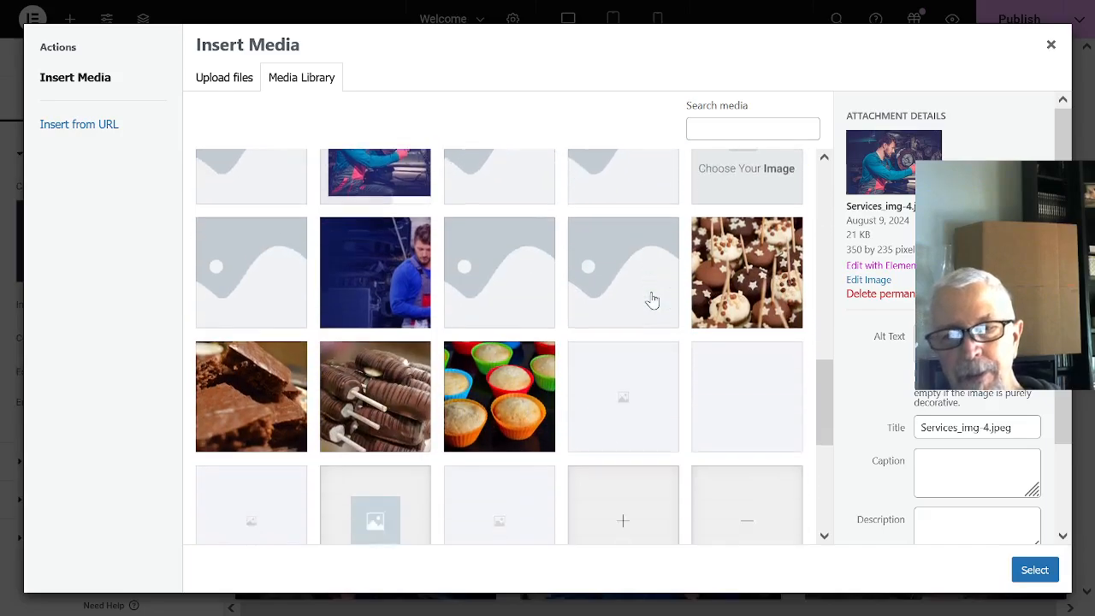
{"action": "left_click", "coordinate": [243, 385]}
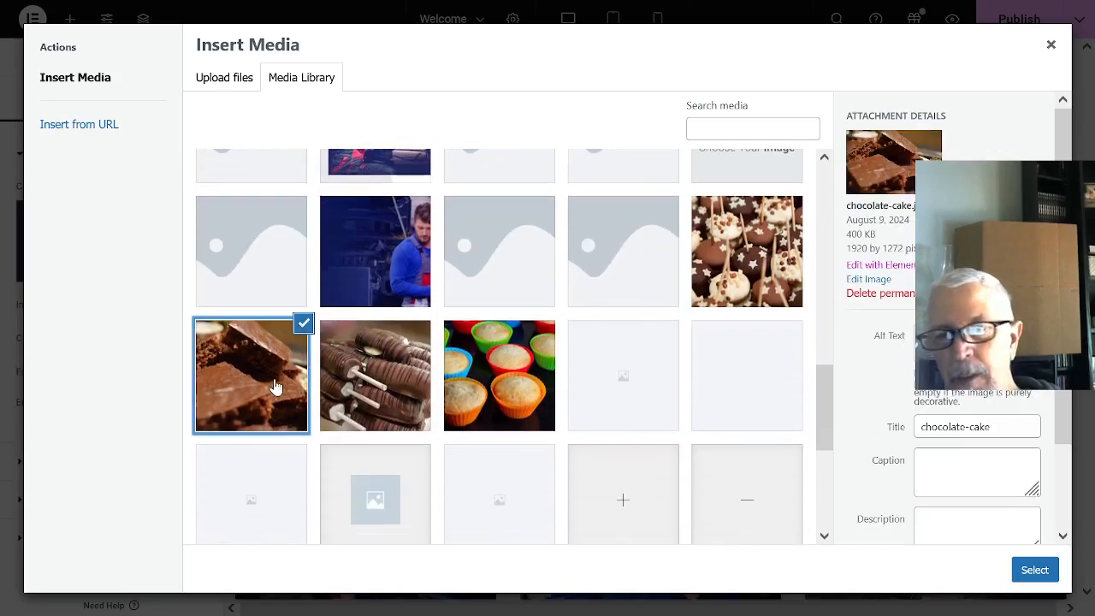
{"action": "left_click", "coordinate": [1039, 569]}
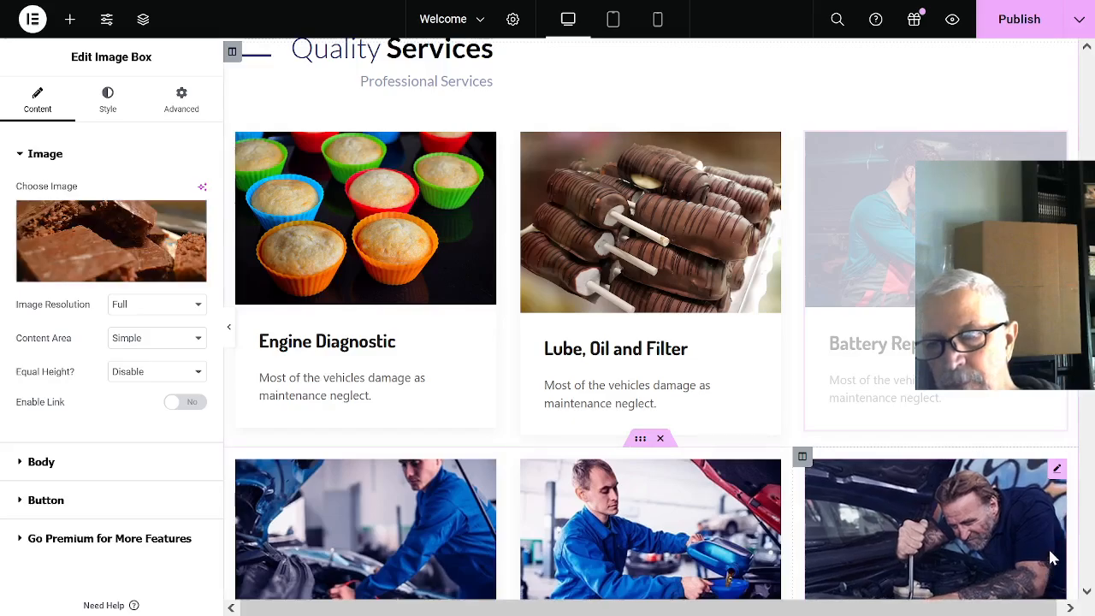
- Open the settings of the column holding the mechanic photo in the Why Choose Us section
{"action": "scroll", "coordinate": [984, 424], "scroll_direction": "up", "scroll_amount": 2}
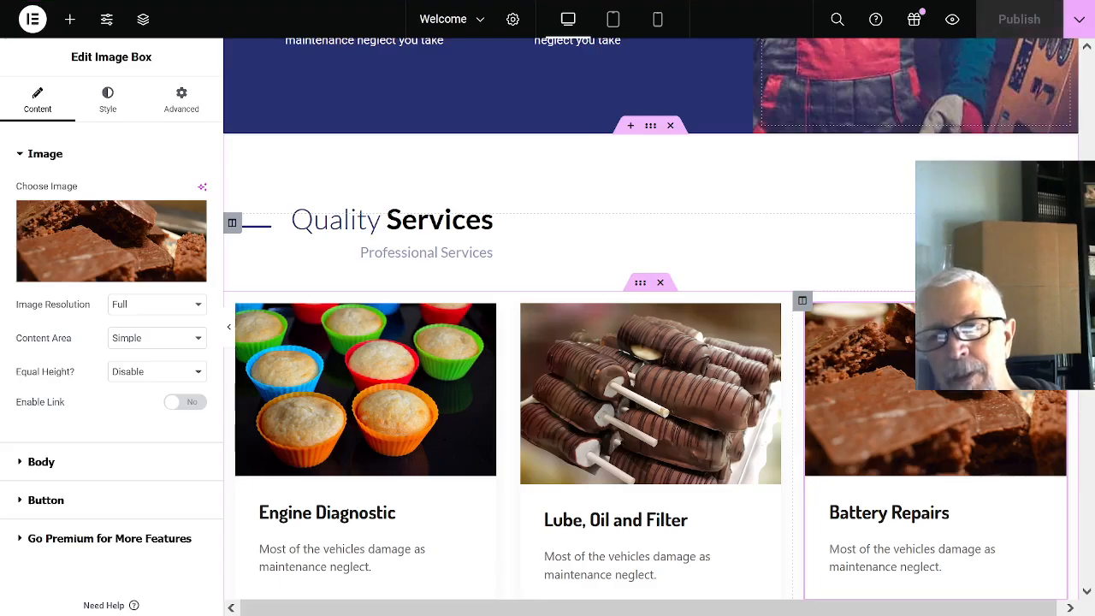
{"action": "scroll", "coordinate": [650, 342], "scroll_direction": "up", "scroll_amount": 4}
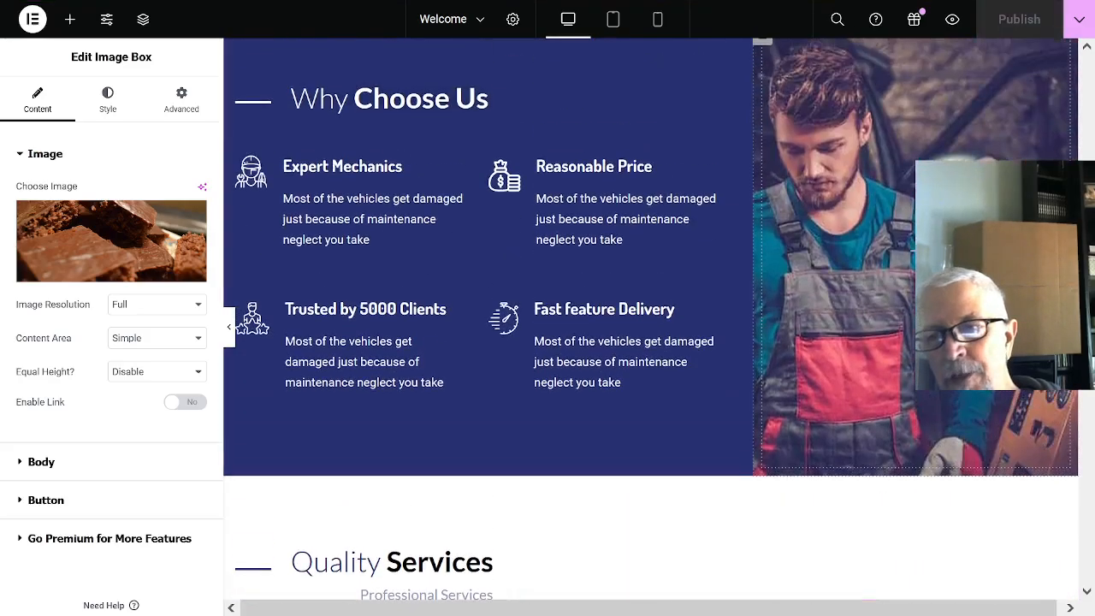
{"action": "scroll", "coordinate": [915, 420], "scroll_direction": "up", "scroll_amount": 2}
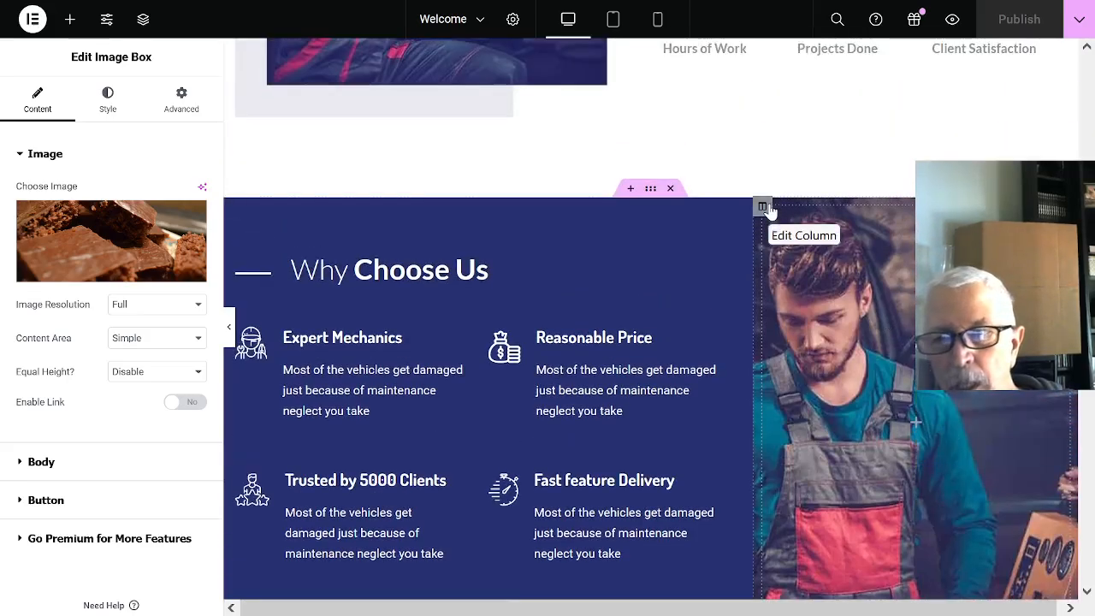
{"action": "left_click", "coordinate": [769, 209]}
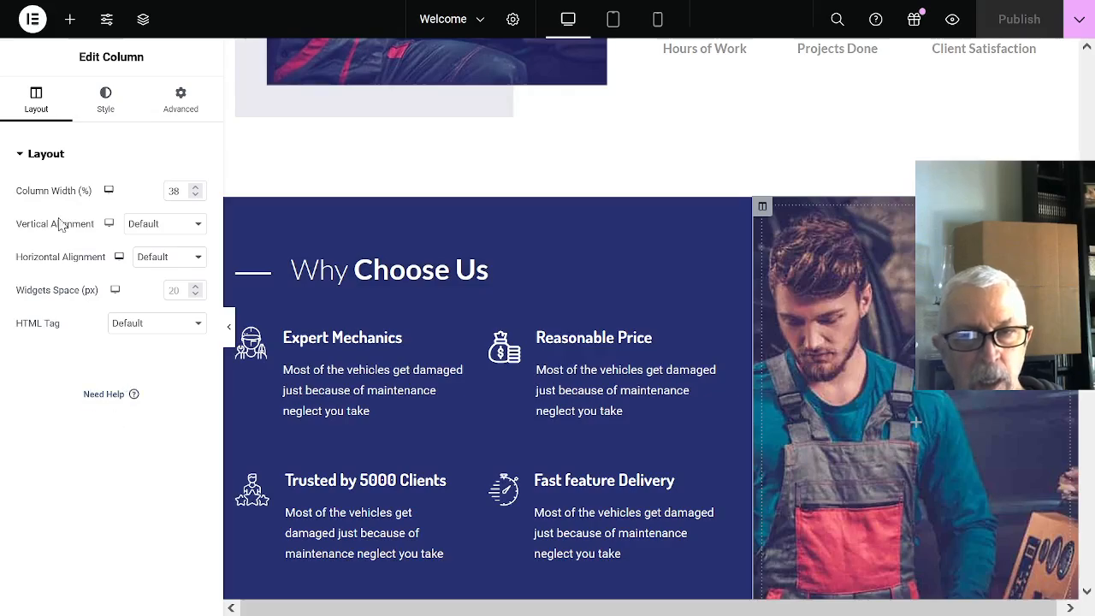
{"action": "left_click", "coordinate": [854, 288]}
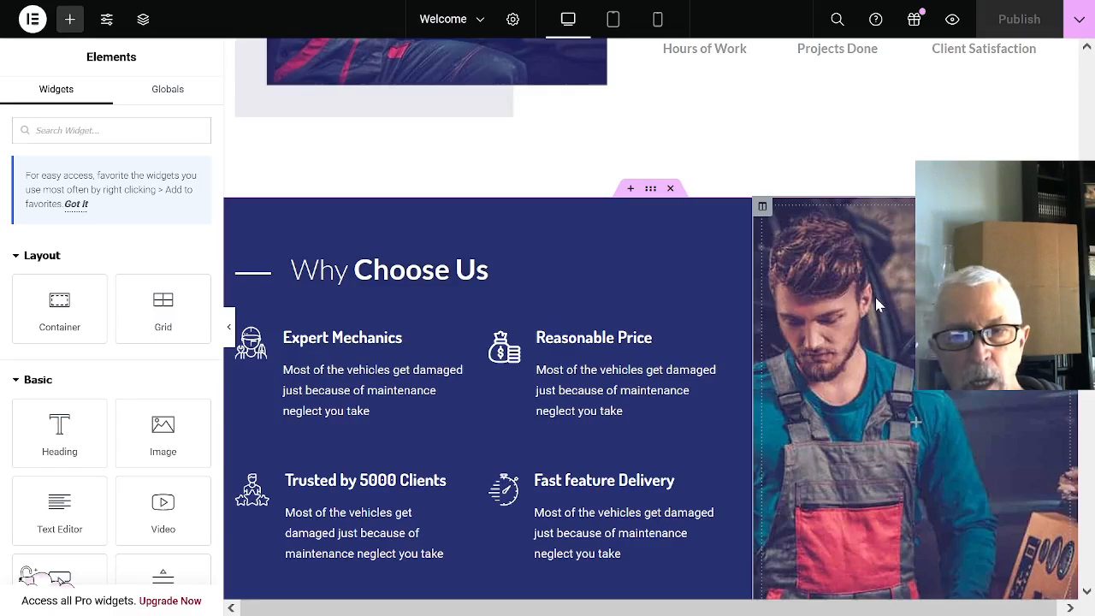
{"action": "left_click", "coordinate": [764, 209]}
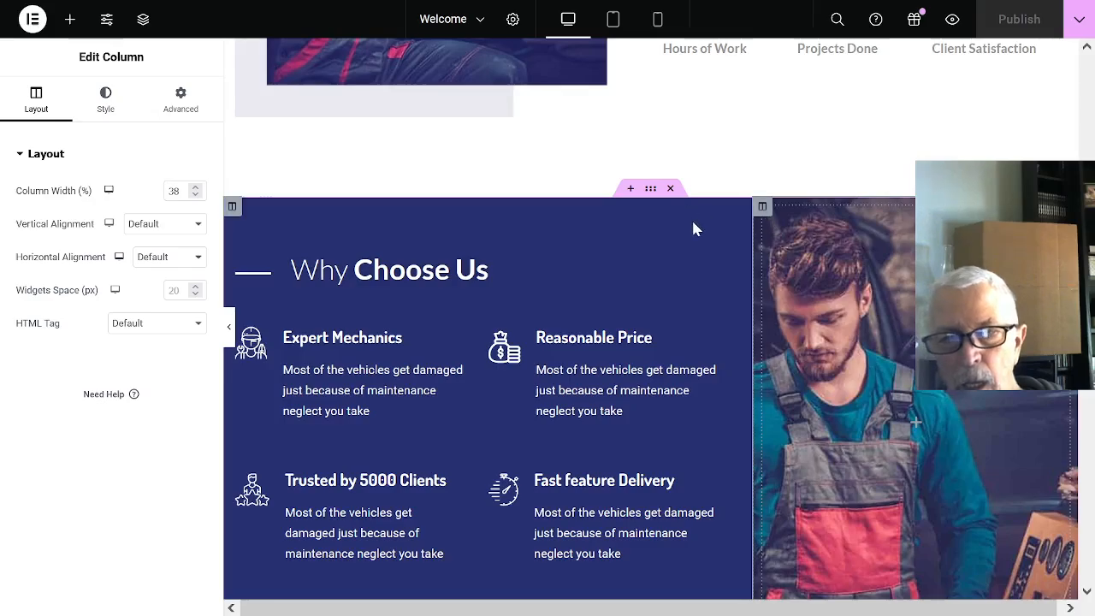
- Delete the entire Why Choose Us section, including its mechanic photo
{"action": "scroll", "coordinate": [696, 250], "scroll_direction": "down", "scroll_amount": 5}
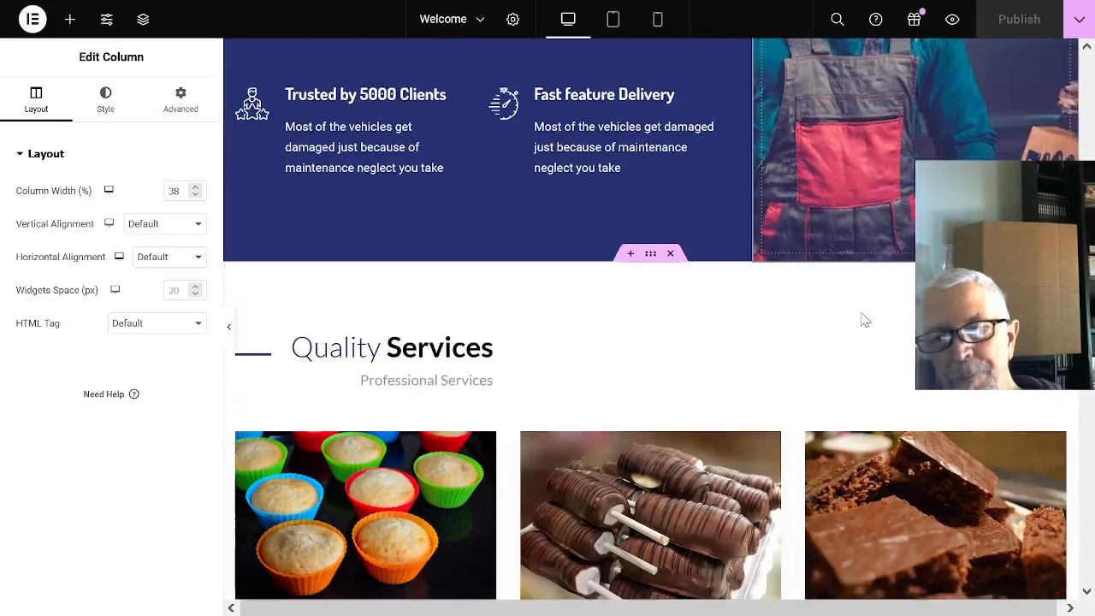
{"action": "scroll", "coordinate": [852, 312], "scroll_direction": "up", "scroll_amount": 8}
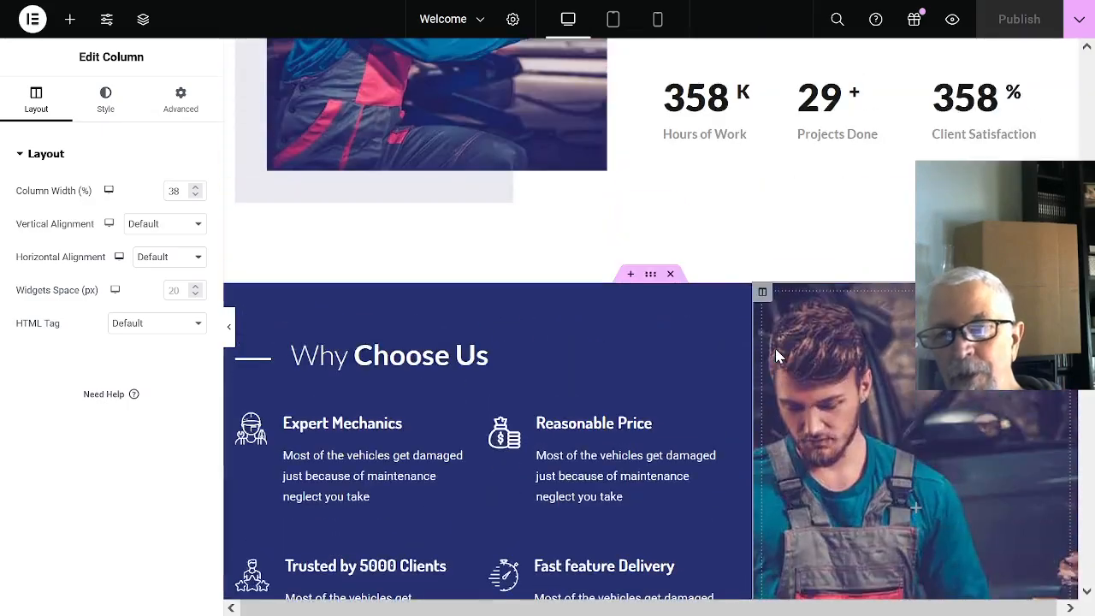
{"action": "scroll", "coordinate": [691, 342], "scroll_direction": "down", "scroll_amount": 2}
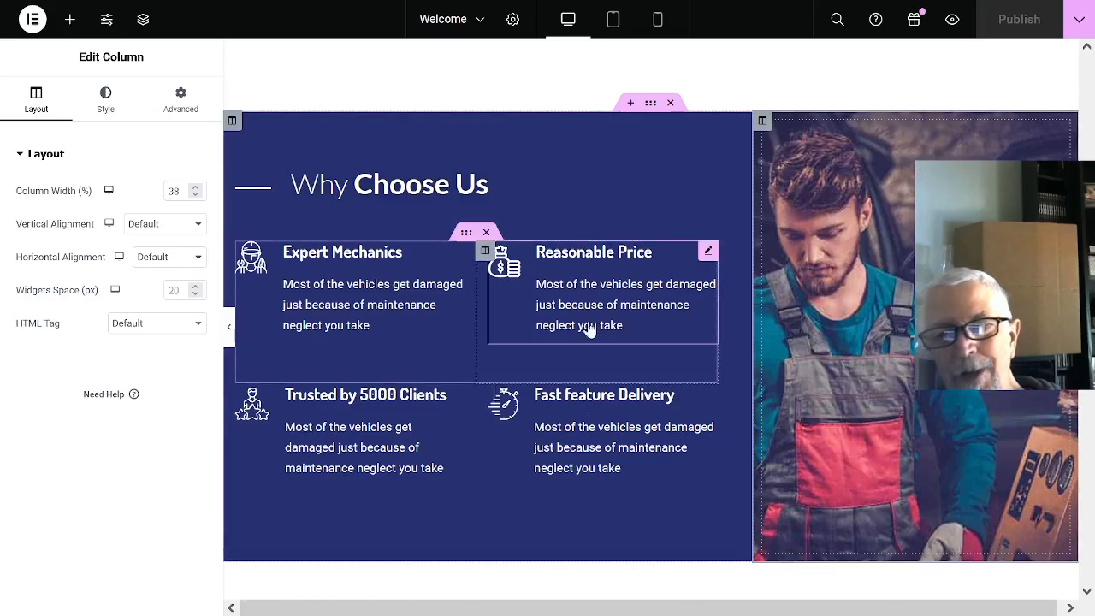
{"action": "left_click", "coordinate": [670, 106]}
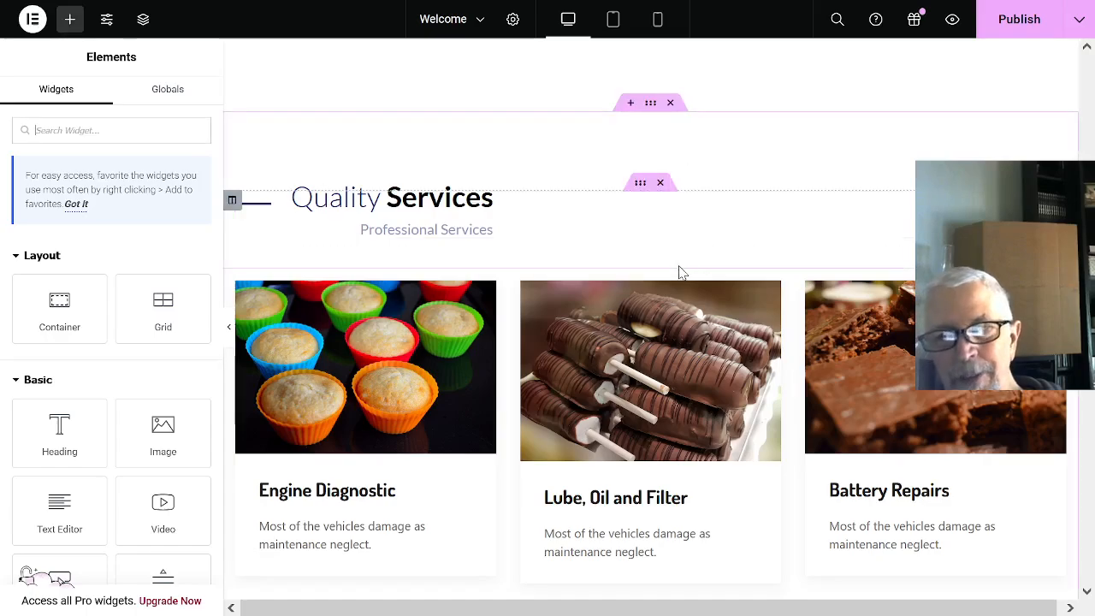
- Open the settings of the video with the mechanic picture in the Committed! section and review the sections above it
{"action": "scroll", "coordinate": [856, 214], "scroll_direction": "up", "scroll_amount": 2}
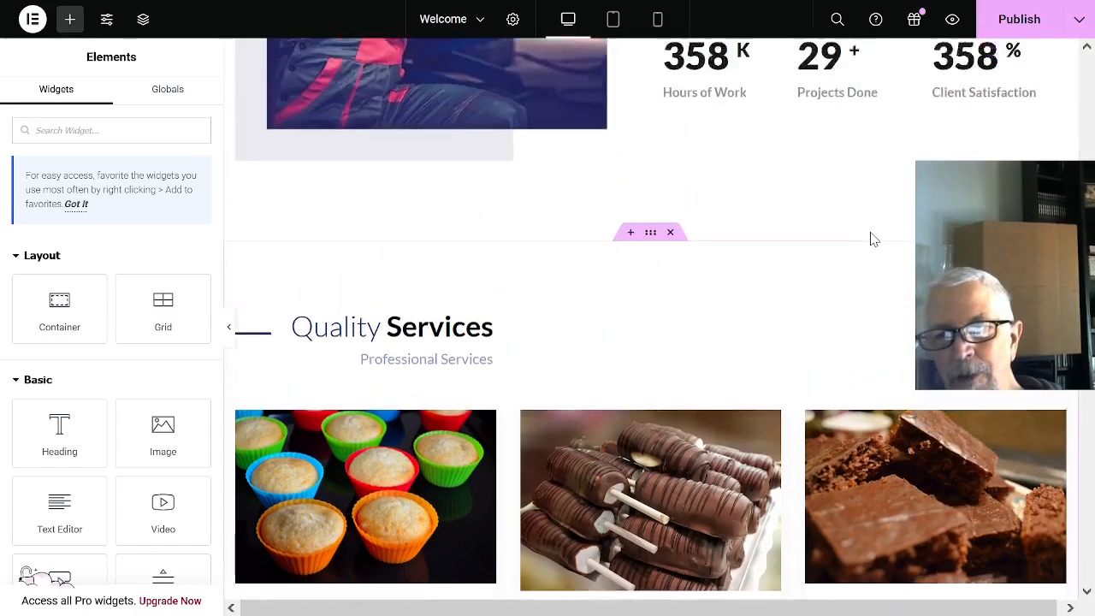
{"action": "scroll", "coordinate": [868, 248], "scroll_direction": "up", "scroll_amount": 6}
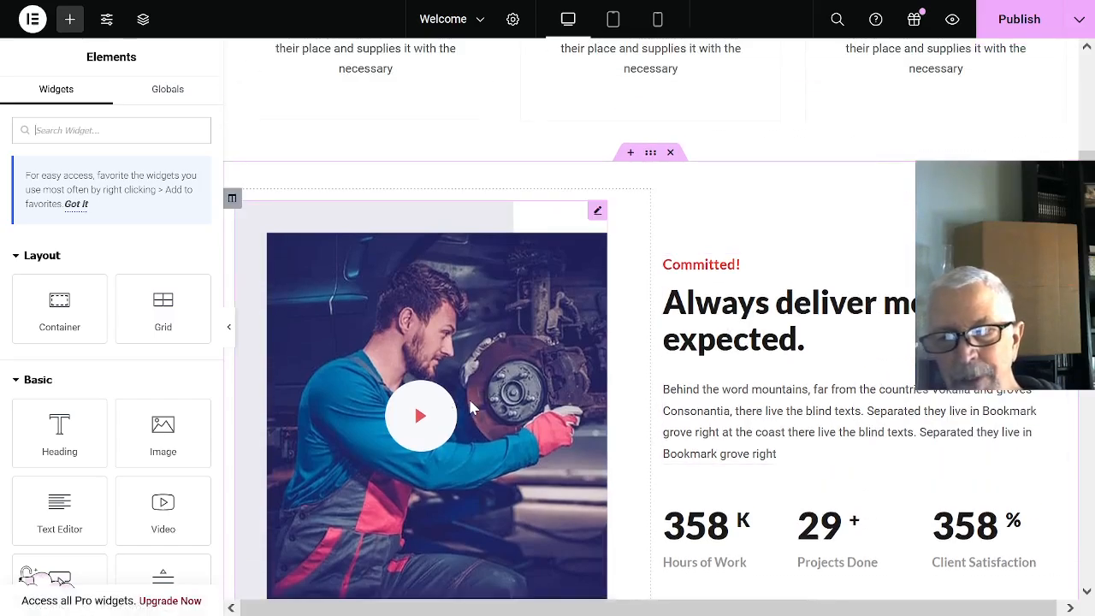
{"action": "left_click", "coordinate": [537, 350]}
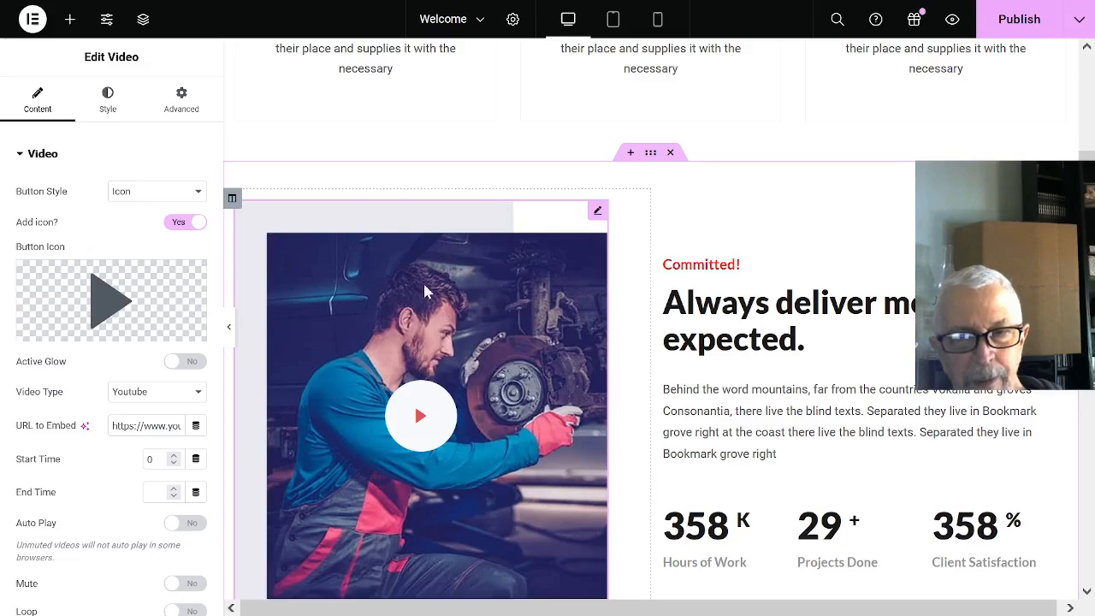
{"action": "scroll", "coordinate": [436, 293], "scroll_direction": "down", "scroll_amount": 1}
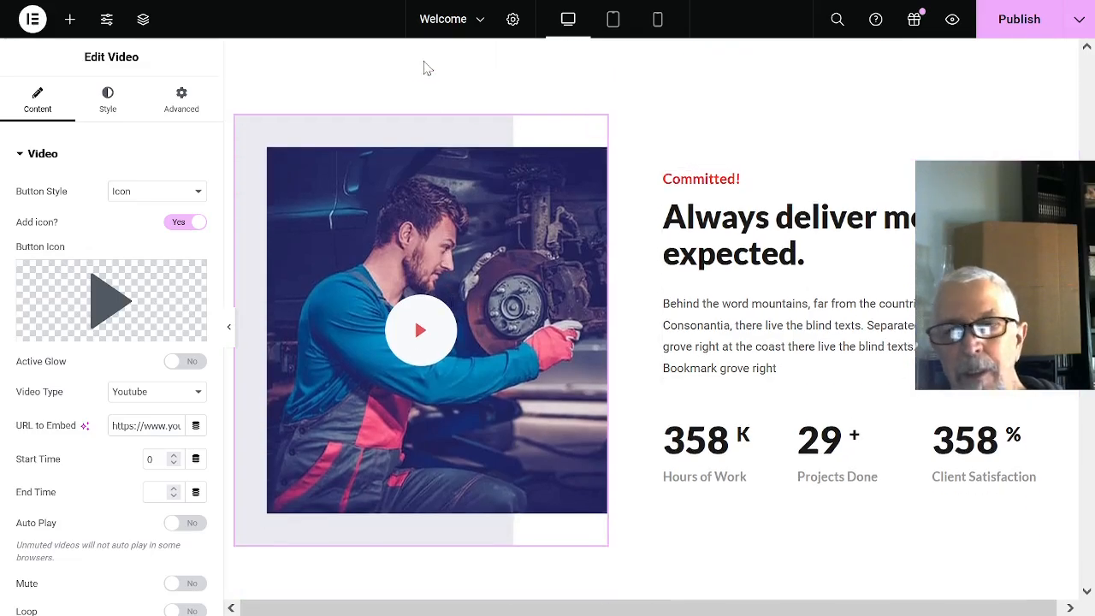
{"action": "scroll", "coordinate": [684, 141], "scroll_direction": "up", "scroll_amount": 2}
{"action": "scroll", "coordinate": [777, 205], "scroll_direction": "up", "scroll_amount": 4}
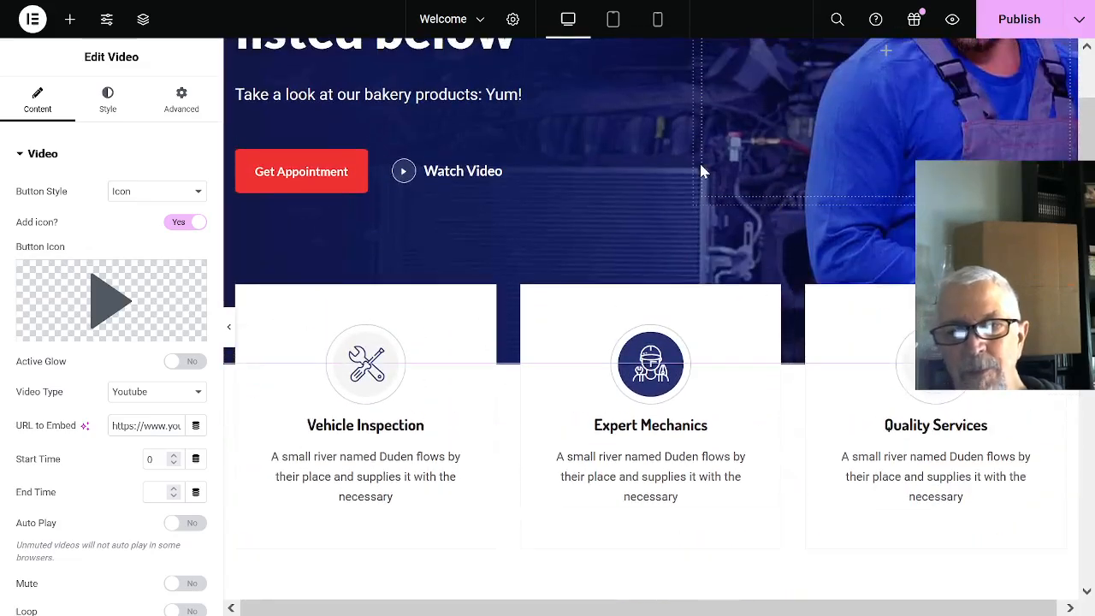
- Add an empty section area above Quality Services and open the ElementsKit library's section templates for it
{"action": "scroll", "coordinate": [650, 299], "scroll_direction": "down", "scroll_amount": 11}
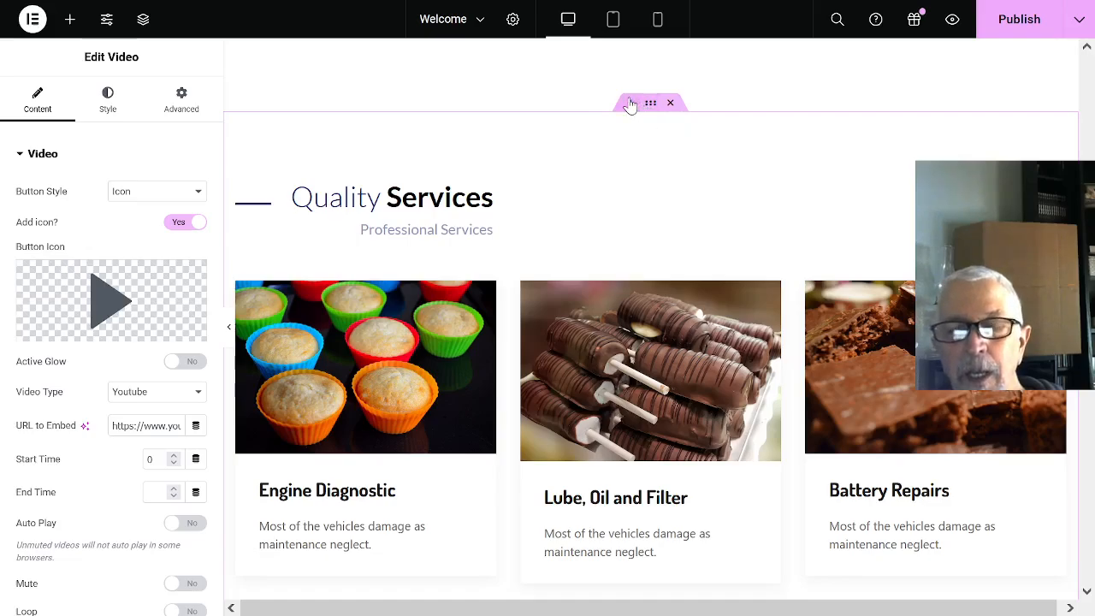
{"action": "left_click", "coordinate": [629, 104]}
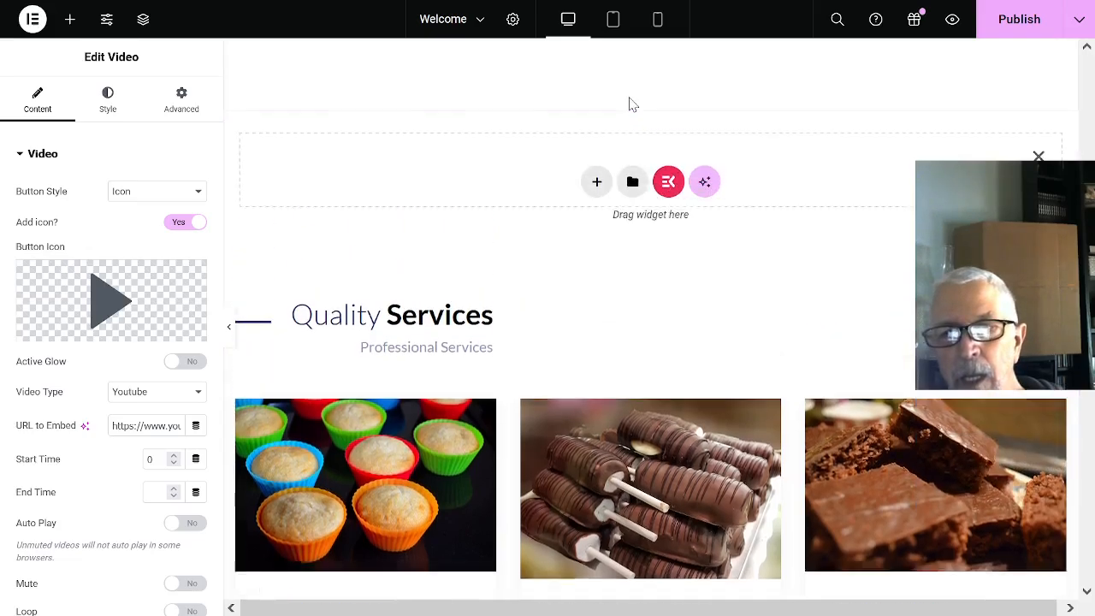
{"action": "left_click", "coordinate": [668, 182]}
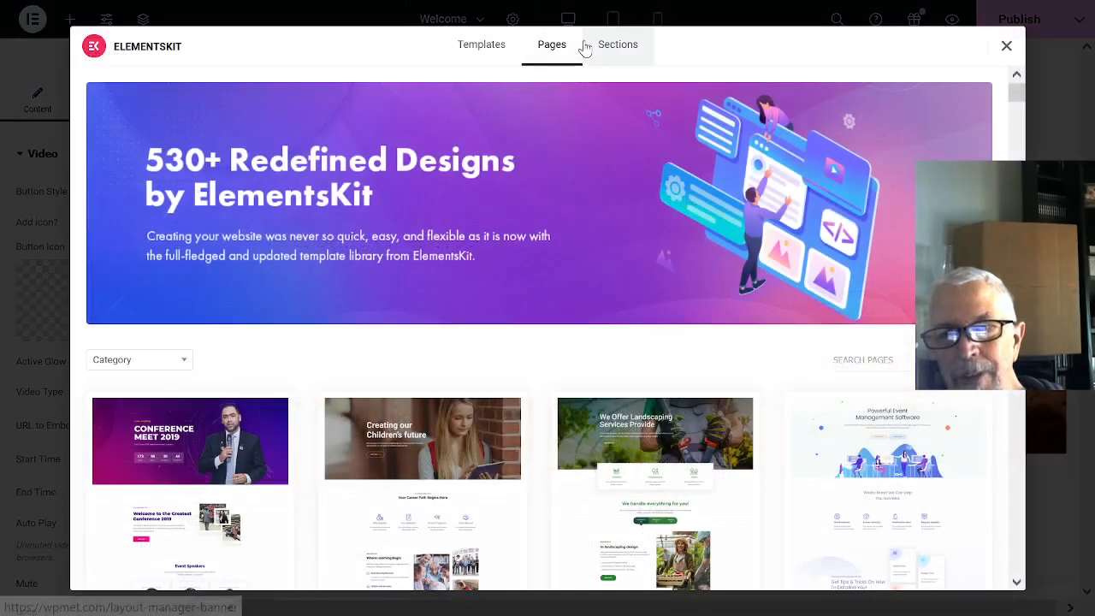
{"action": "left_click", "coordinate": [616, 48]}
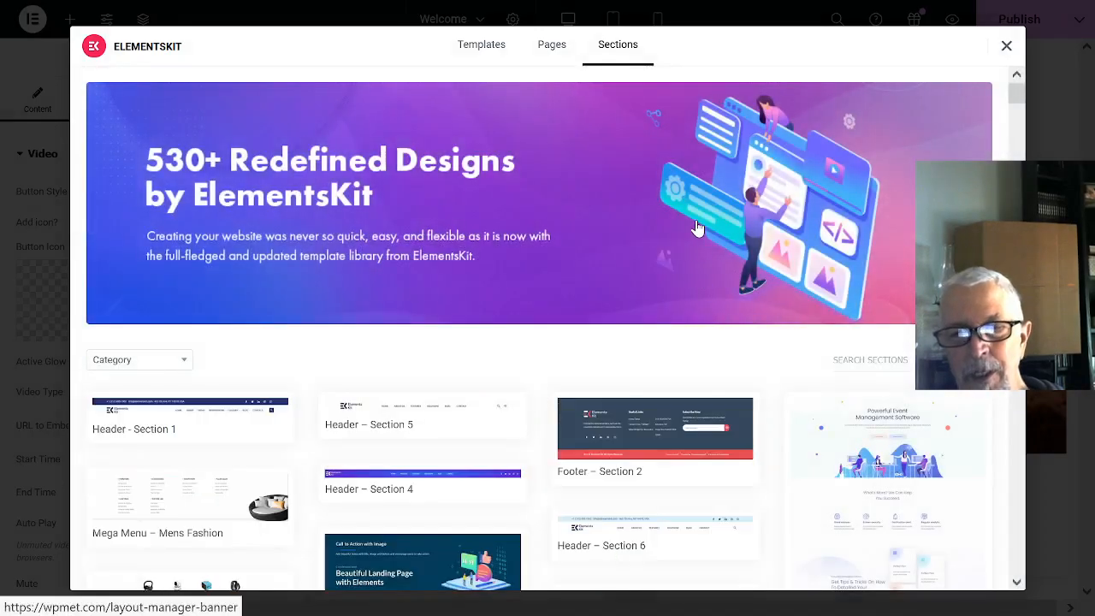
- Preview the Image Box - Content Slide Down section template, insert it above Quality Services, and check it on the page
{"action": "scroll", "coordinate": [694, 236], "scroll_direction": "down", "scroll_amount": 4}
{"action": "mouse_move", "coordinate": [884, 402]}
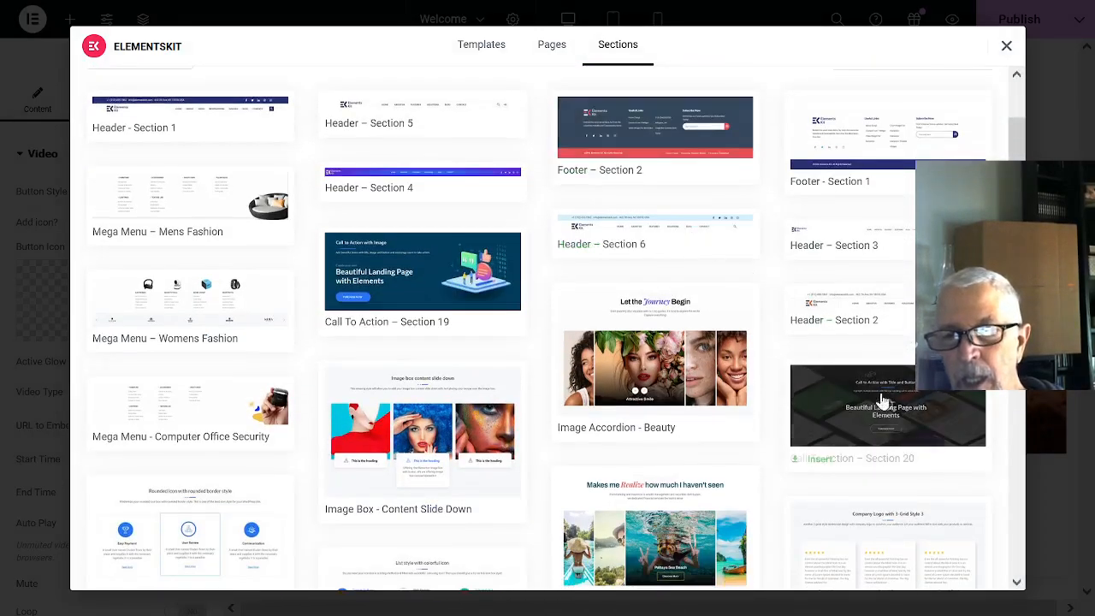
{"action": "mouse_move", "coordinate": [685, 389]}
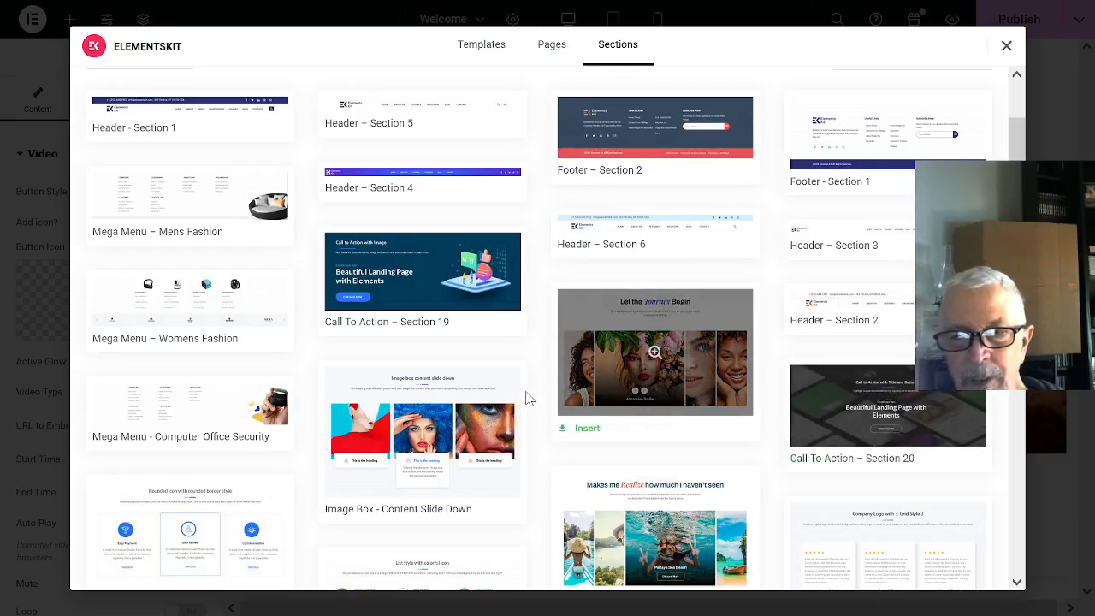
{"action": "mouse_move", "coordinate": [396, 442]}
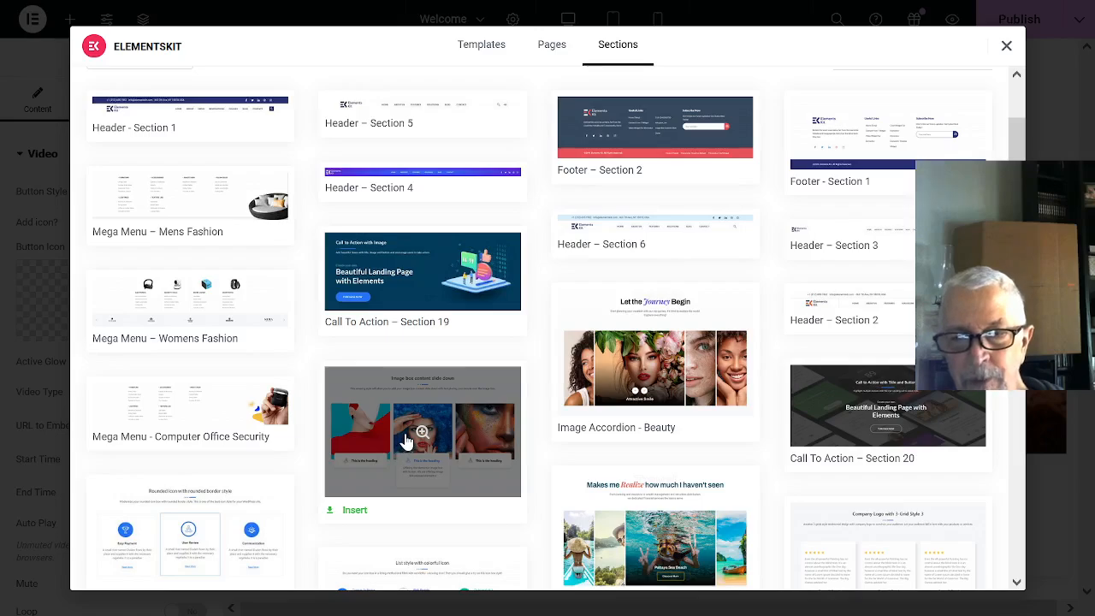
{"action": "left_click", "coordinate": [459, 443]}
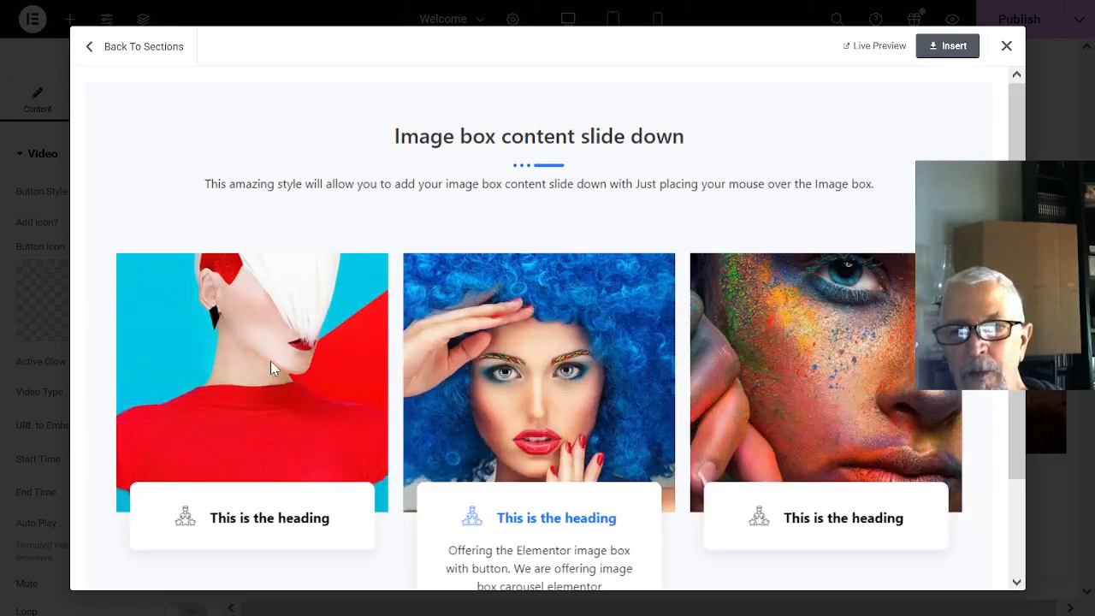
{"action": "key", "text": "F11"}
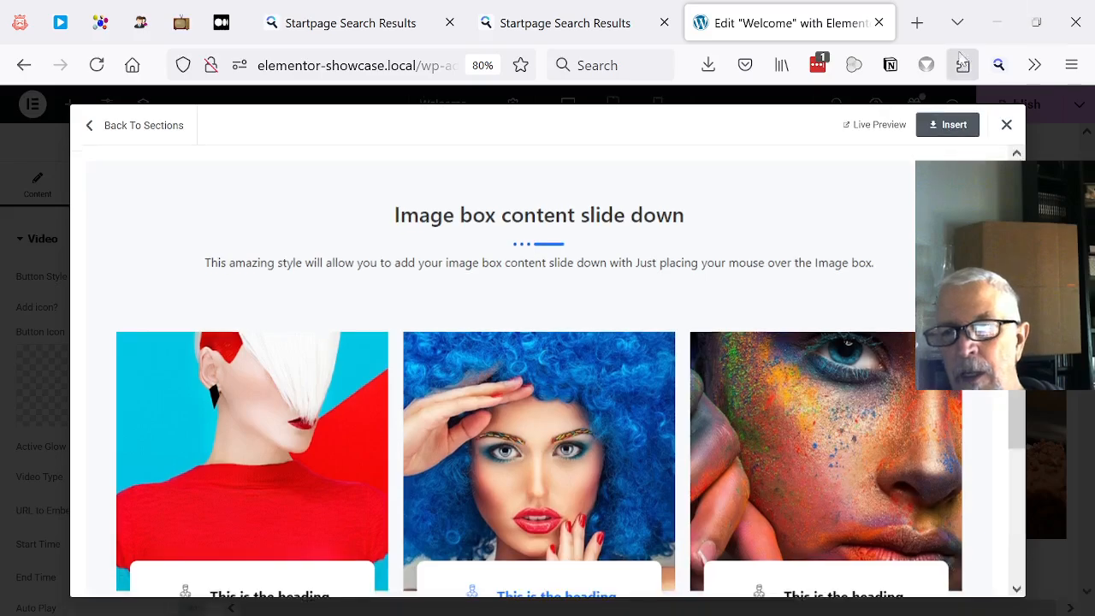
{"action": "left_click", "coordinate": [950, 126]}
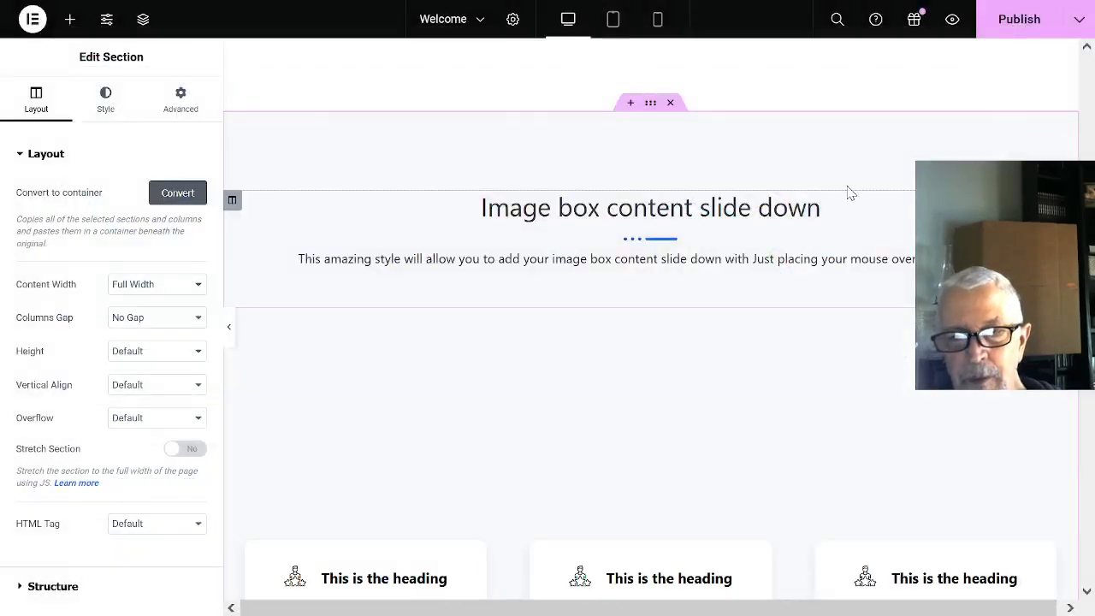
{"action": "scroll", "coordinate": [701, 200], "scroll_direction": "down", "scroll_amount": 4}
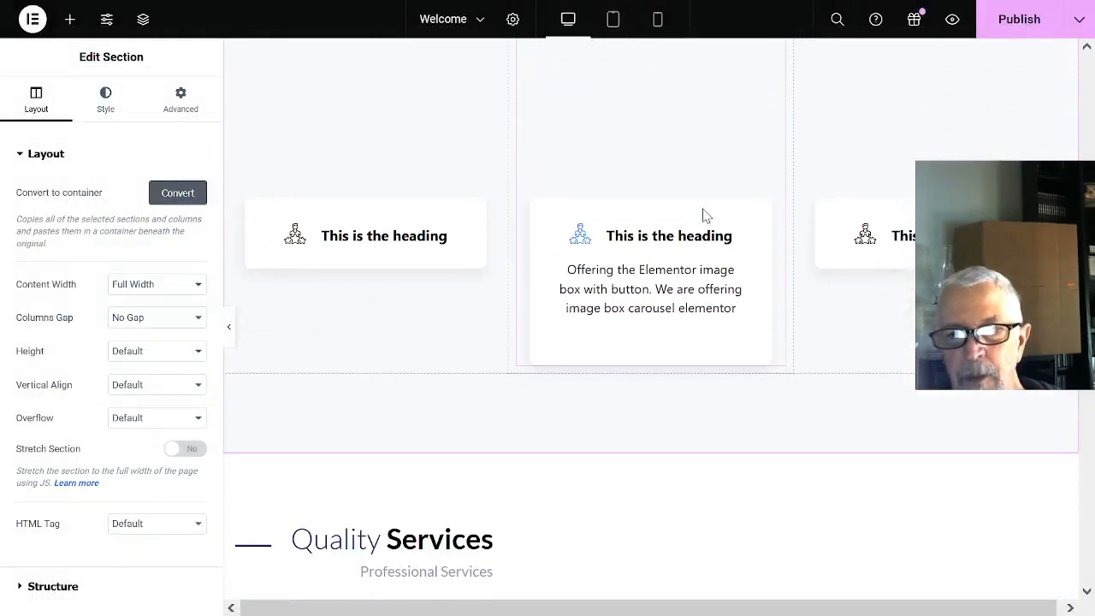
{"action": "scroll", "coordinate": [706, 214], "scroll_direction": "up", "scroll_amount": 3}
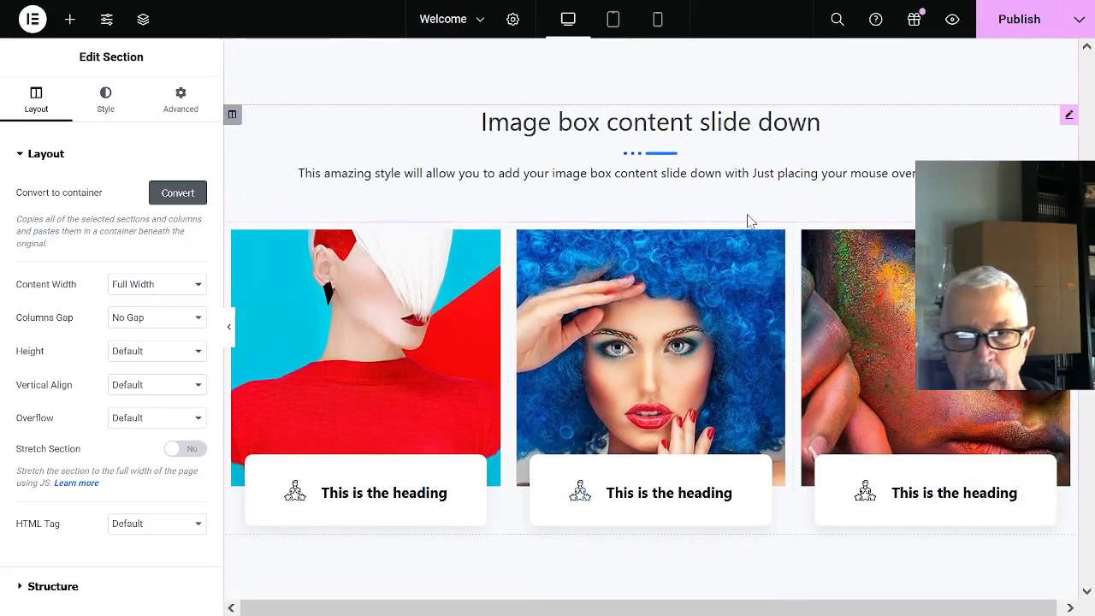
{"action": "left_click", "coordinate": [402, 332]}
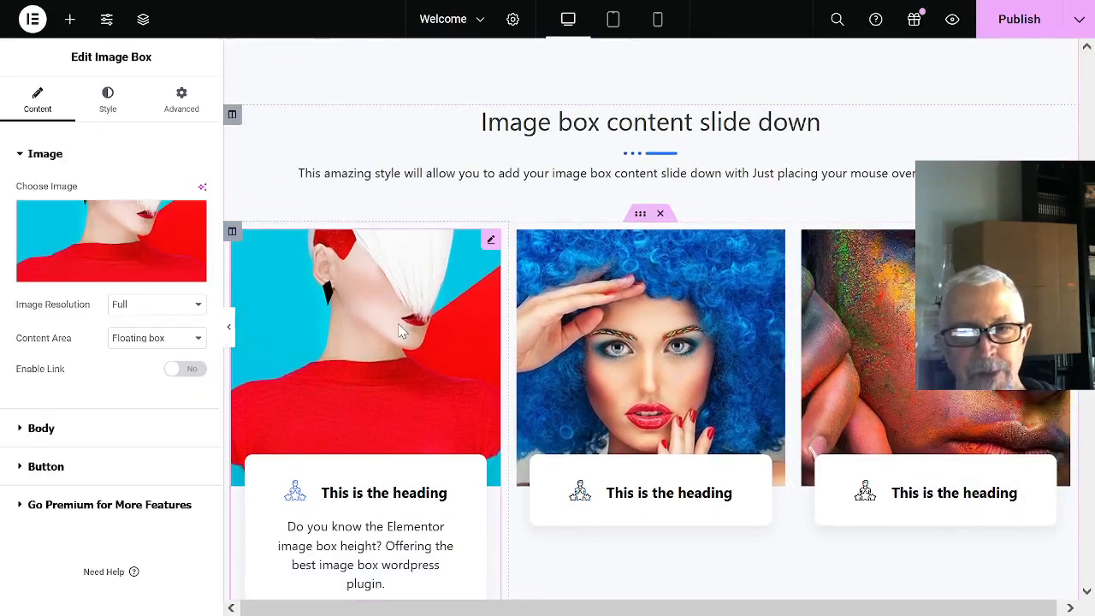
{"action": "mouse_move", "coordinate": [71, 228]}
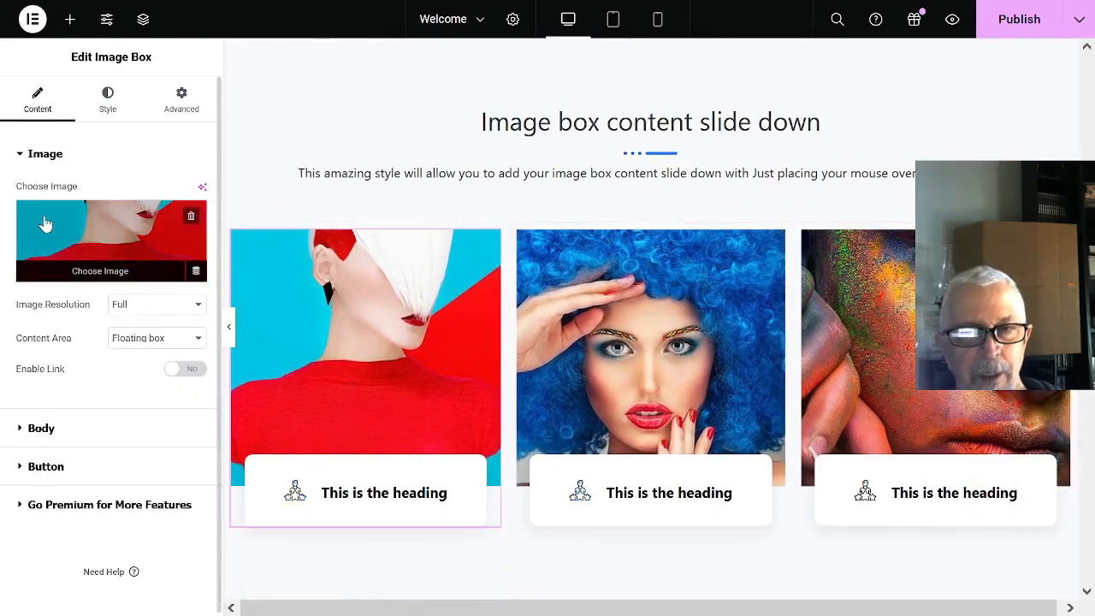
{"action": "left_click", "coordinate": [101, 271]}
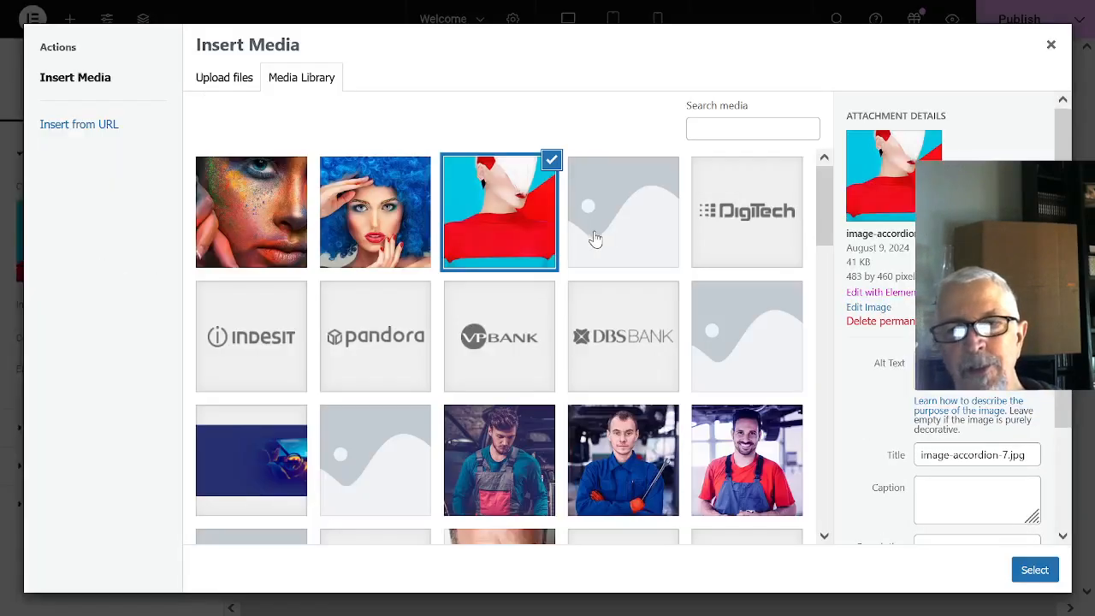
{"action": "scroll", "coordinate": [556, 257], "scroll_direction": "down", "scroll_amount": 5}
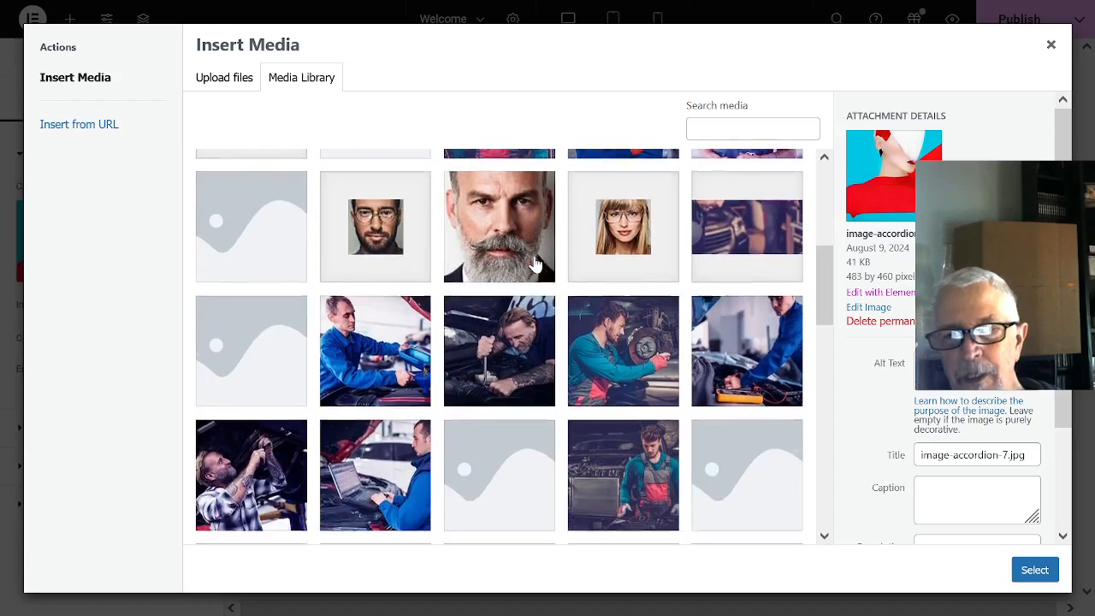
{"action": "scroll", "coordinate": [537, 263], "scroll_direction": "down", "scroll_amount": 5}
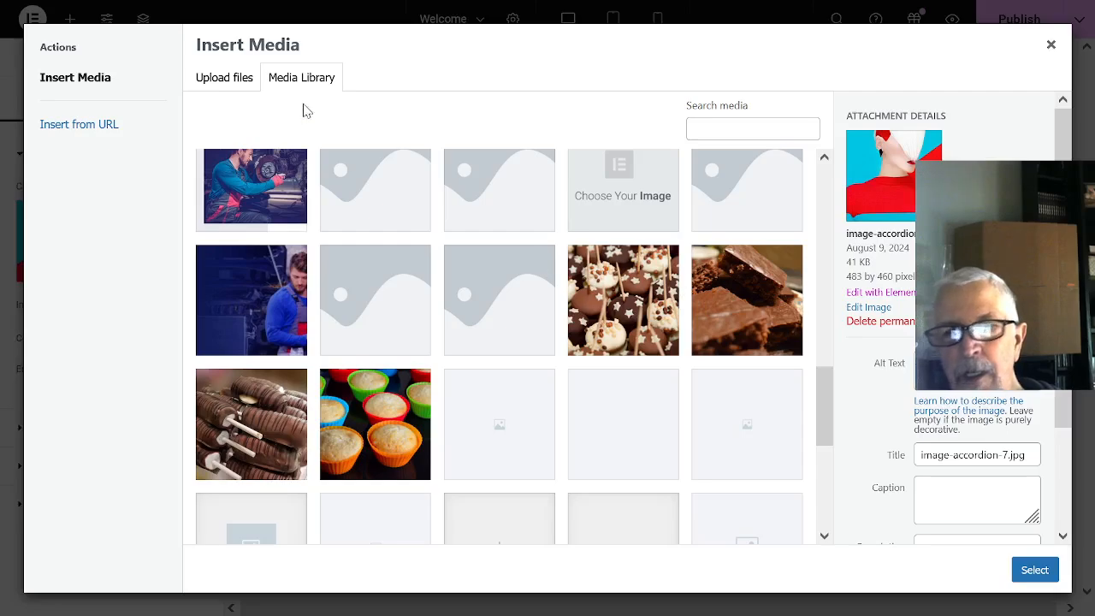
{"action": "left_click", "coordinate": [231, 81]}
{"action": "left_click", "coordinate": [645, 303]}
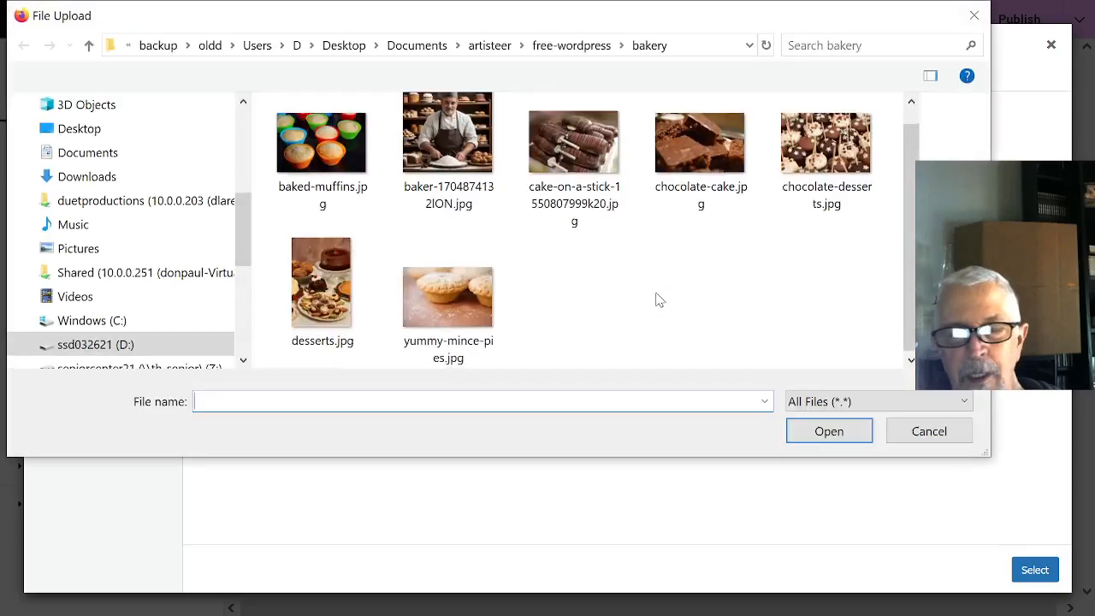
{"action": "left_click", "coordinate": [462, 166]}
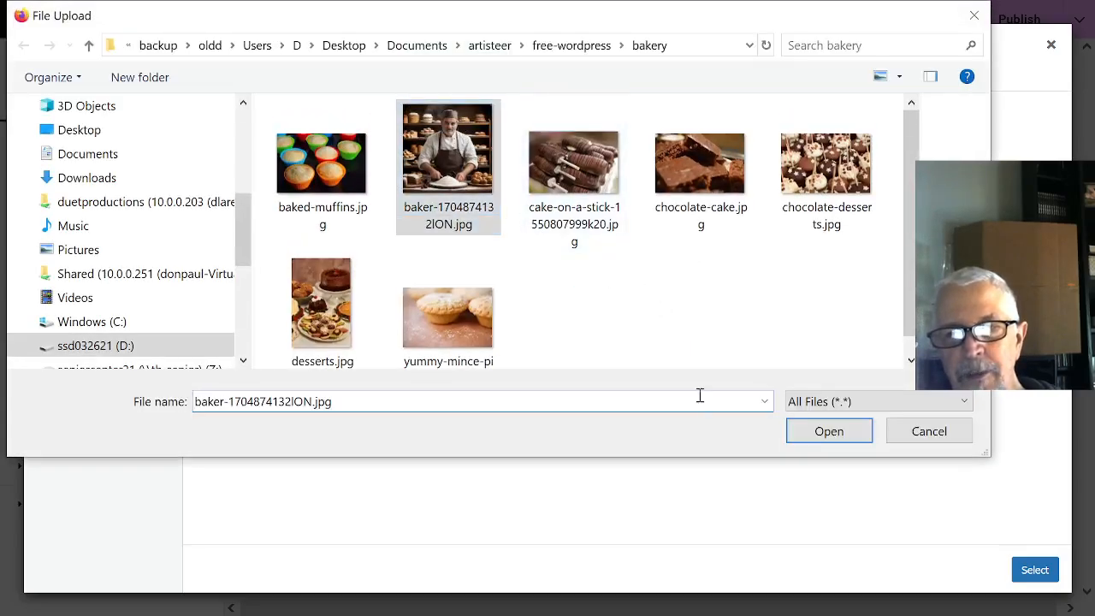
{"action": "left_click", "coordinate": [804, 432]}
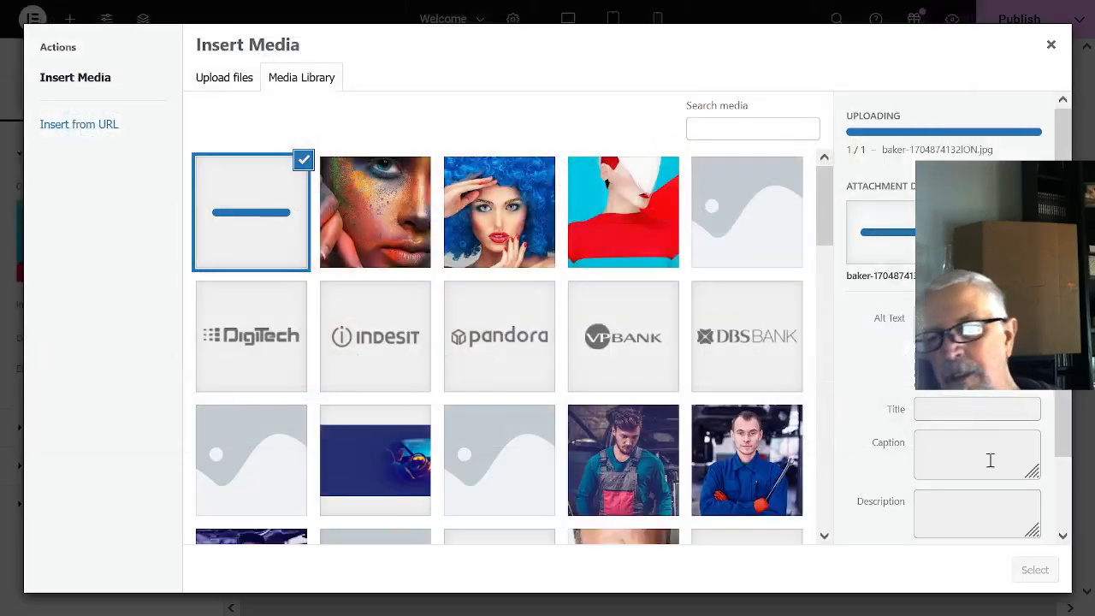
{"action": "left_click", "coordinate": [1036, 574]}
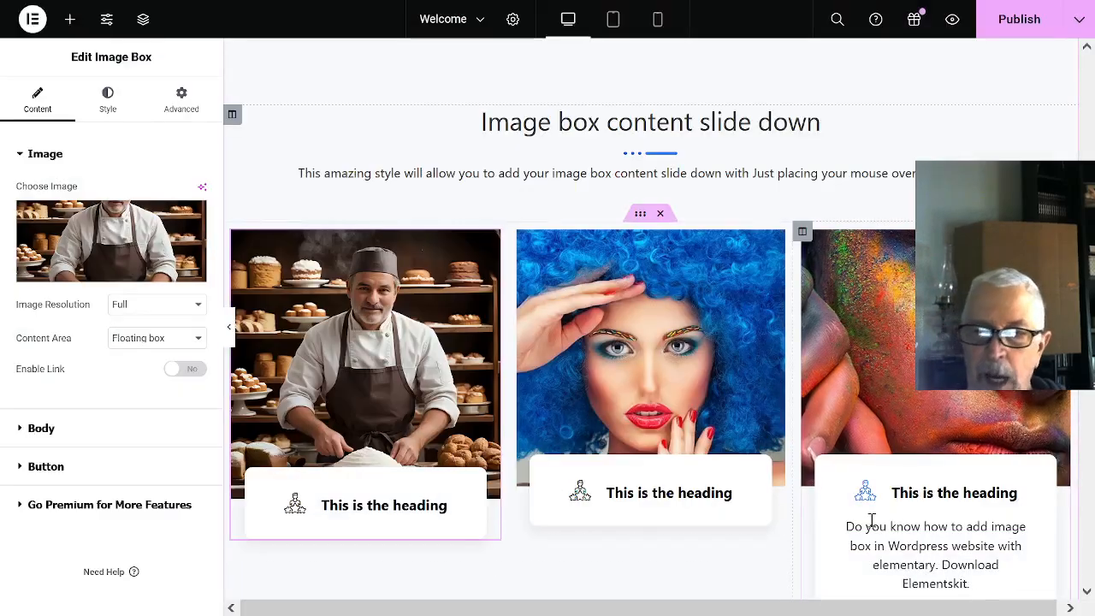
- Replace the blue-haired woman's picture in the middle image box with the chocolate-desserts image from the media library
{"action": "mouse_move", "coordinate": [774, 477]}
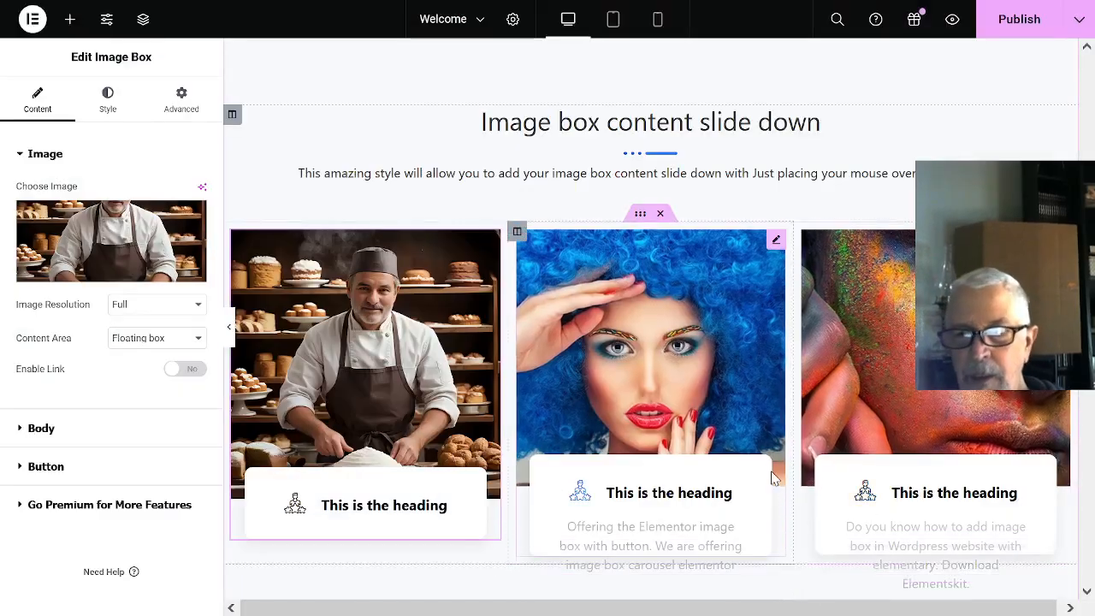
{"action": "left_click", "coordinate": [646, 361]}
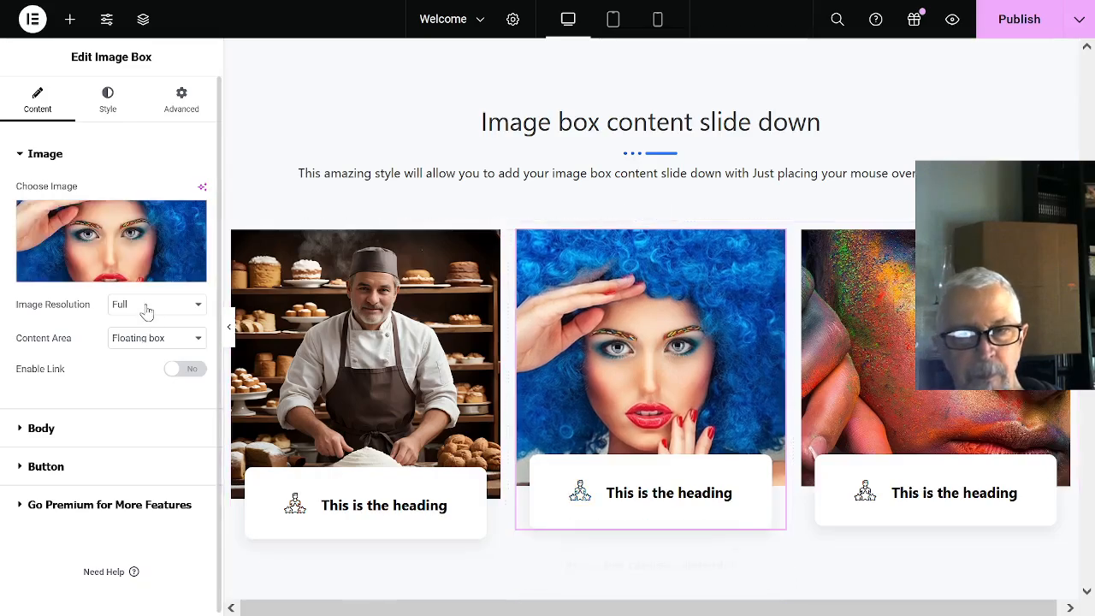
{"action": "left_click", "coordinate": [121, 272]}
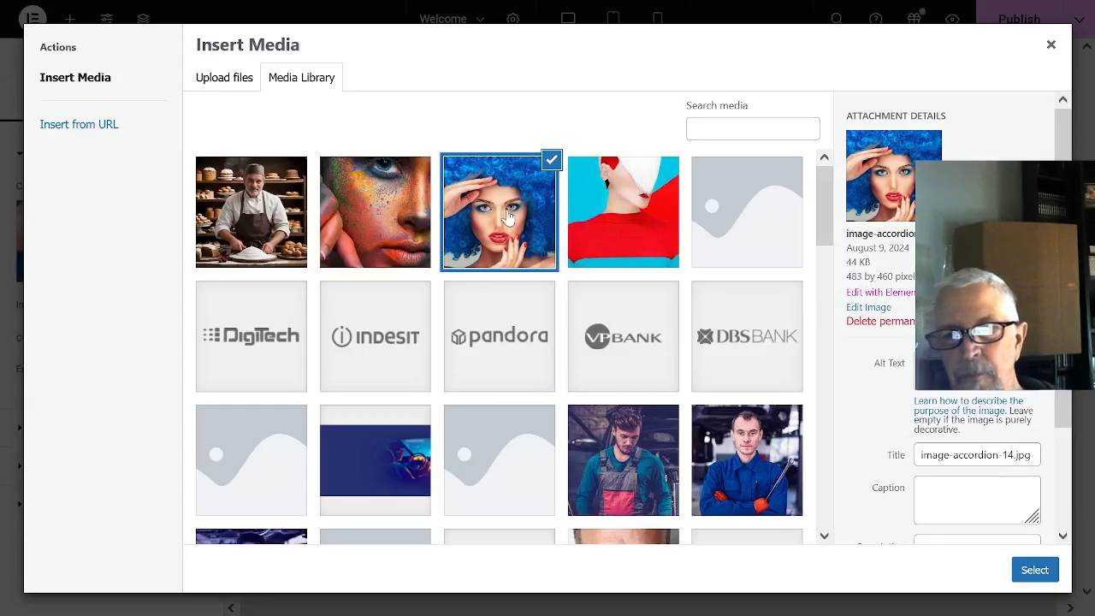
{"action": "scroll", "coordinate": [633, 299], "scroll_direction": "down", "scroll_amount": 10}
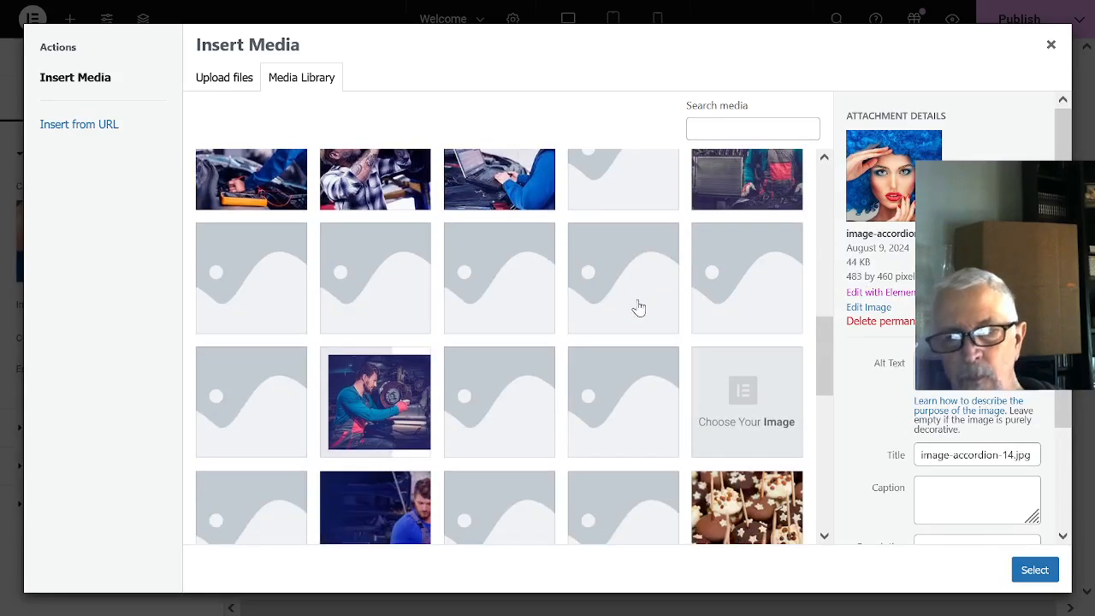
{"action": "scroll", "coordinate": [640, 308], "scroll_direction": "down", "scroll_amount": 3}
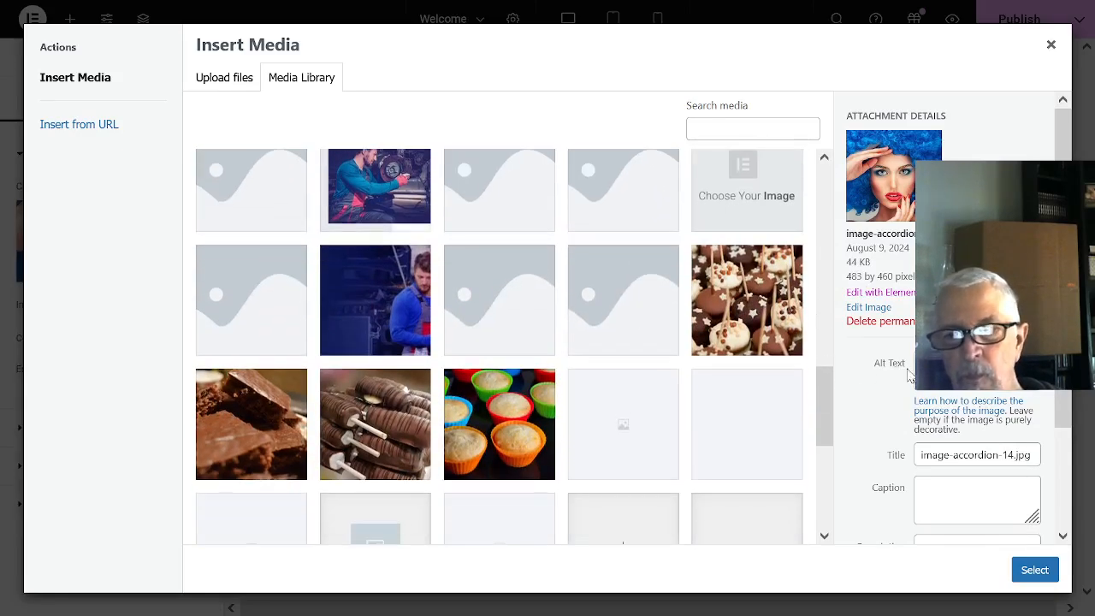
{"action": "left_click", "coordinate": [739, 297]}
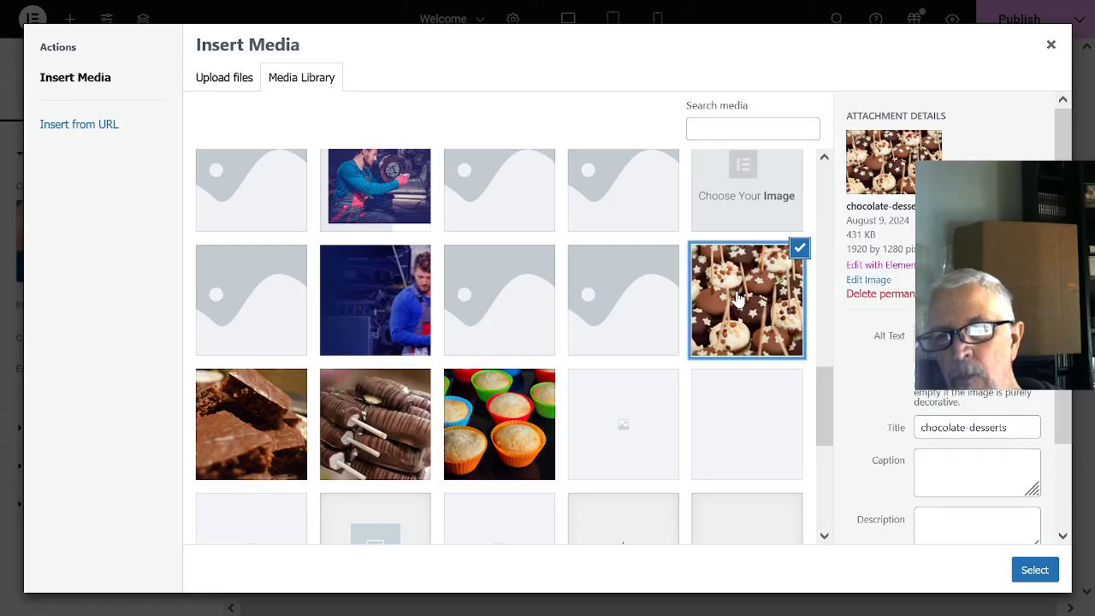
{"action": "left_click", "coordinate": [1034, 571]}
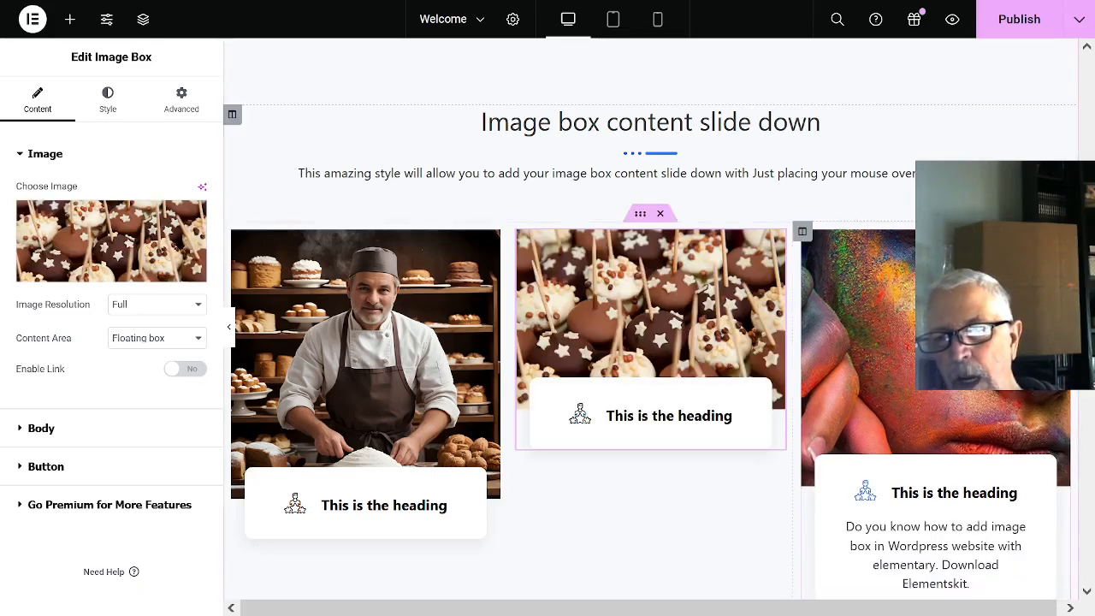
- Replace the third image box's painted-face picture with desserts.jpg, uploaded from the bakery folder
{"action": "left_click", "coordinate": [975, 321]}
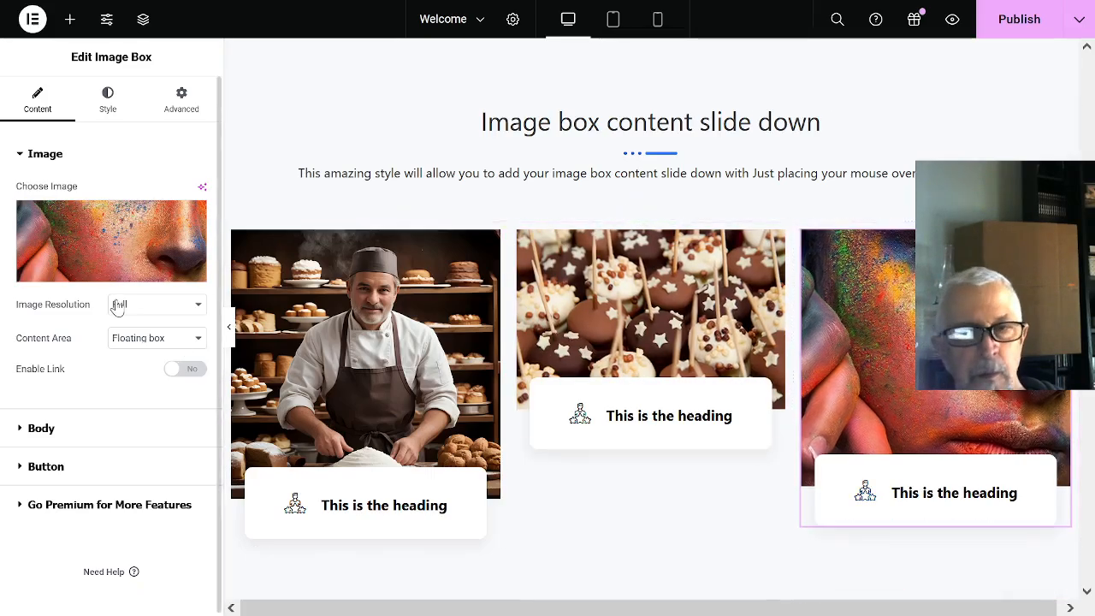
{"action": "left_click", "coordinate": [101, 274]}
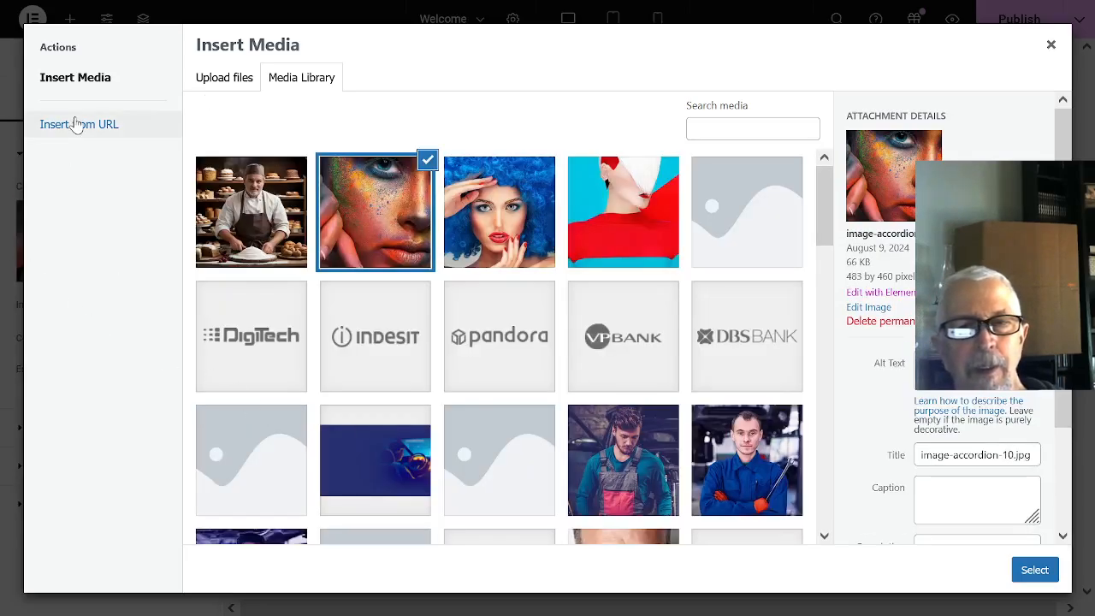
{"action": "left_click", "coordinate": [225, 80]}
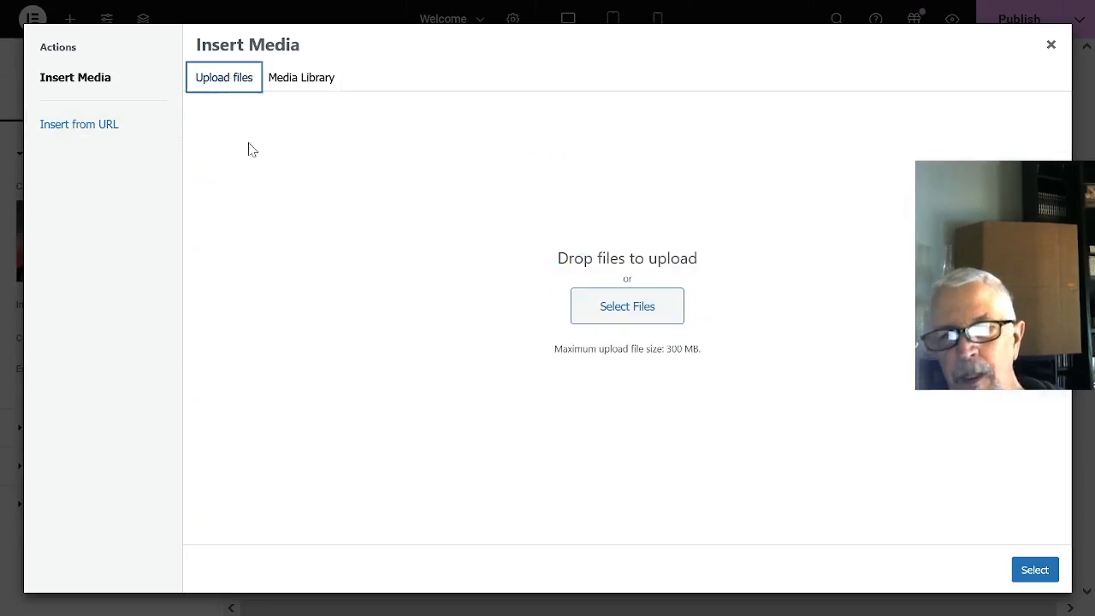
{"action": "left_click", "coordinate": [648, 308]}
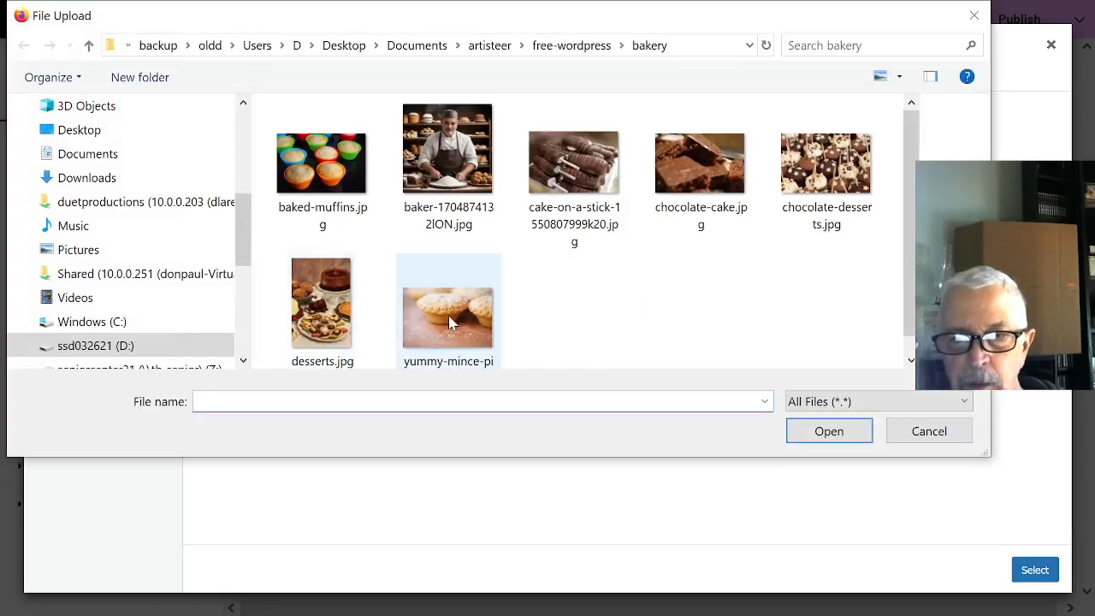
{"action": "left_click", "coordinate": [333, 310]}
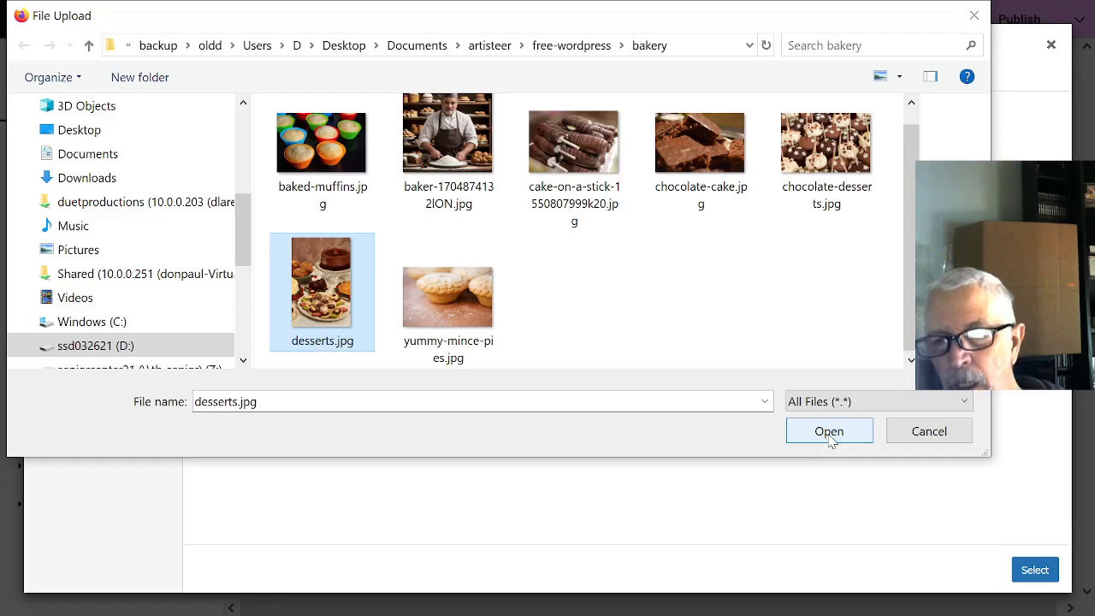
{"action": "left_click", "coordinate": [829, 433]}
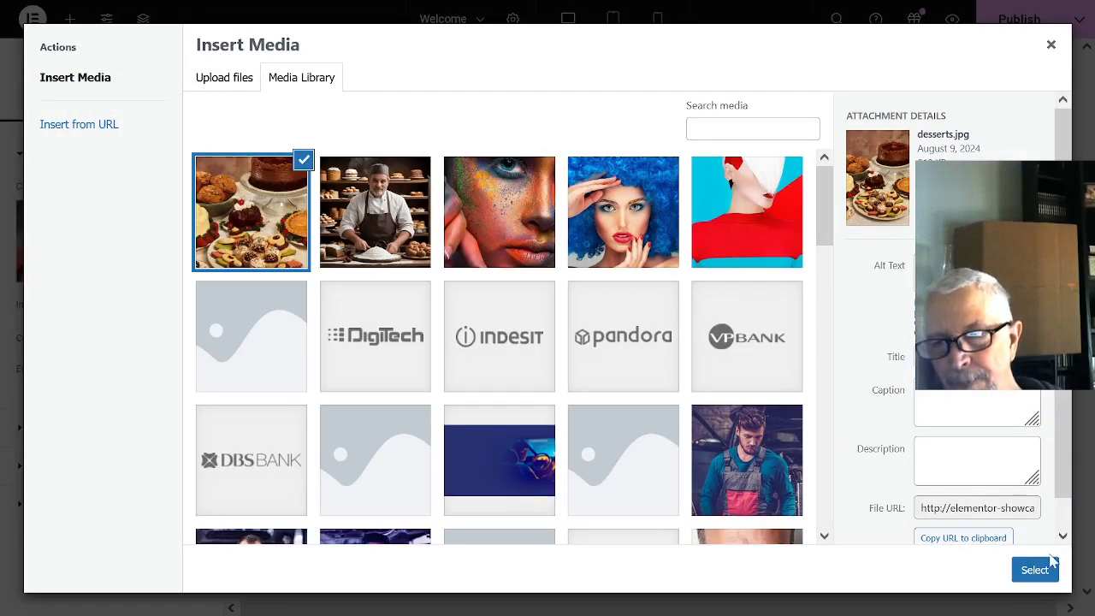
{"action": "left_click", "coordinate": [1035, 569]}
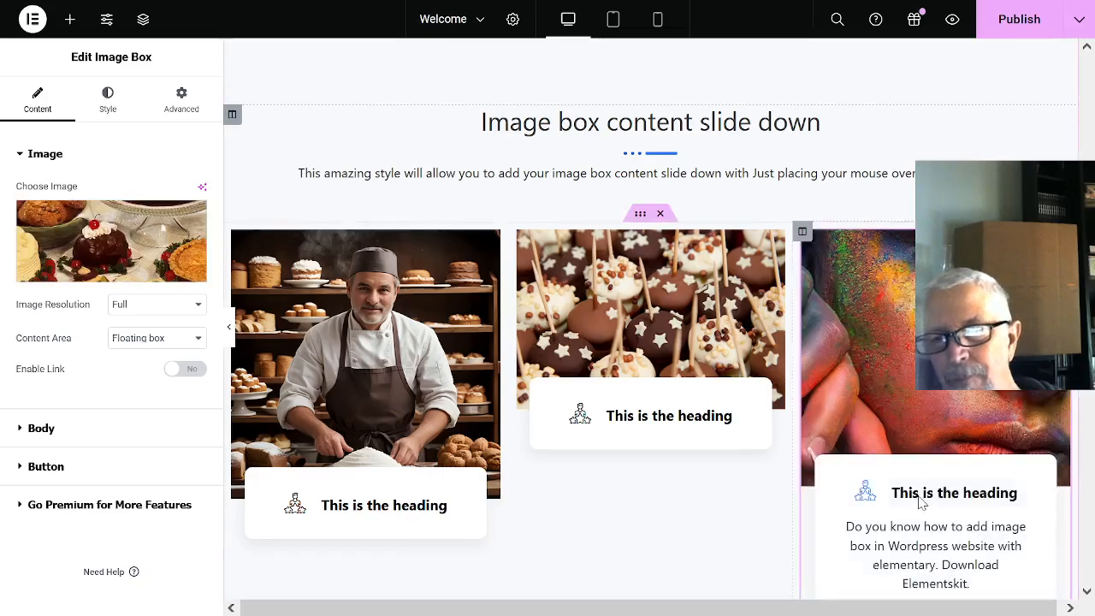
- Review the new image boxes and the surrounding Quality Services, Clients Love and Committed! sections of the page
{"action": "scroll", "coordinate": [893, 289], "scroll_direction": "down", "scroll_amount": 3}
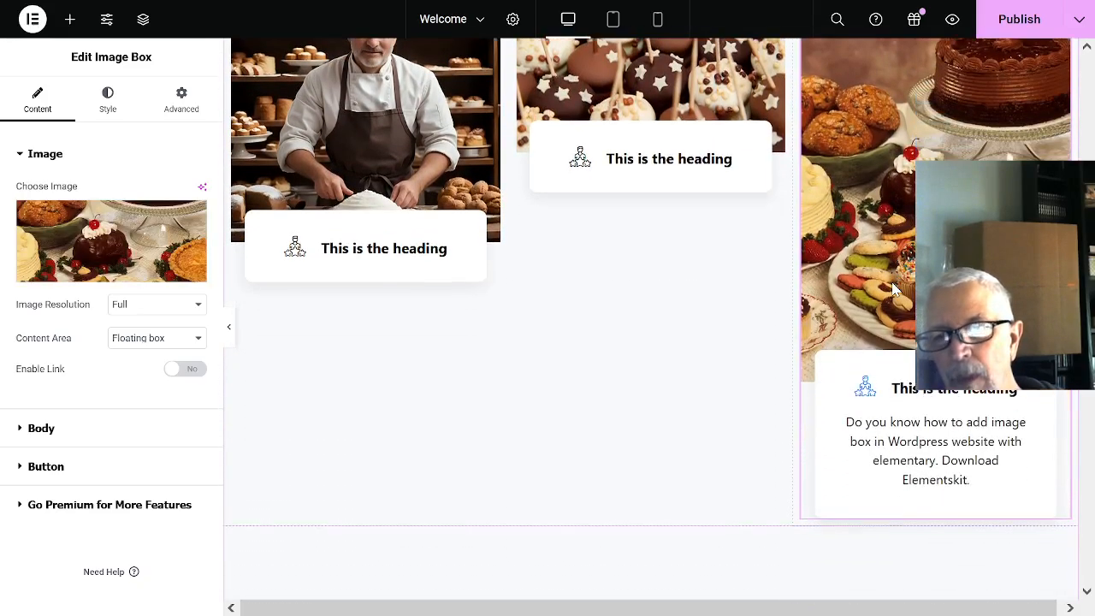
{"action": "scroll", "coordinate": [894, 289], "scroll_direction": "down", "scroll_amount": 3}
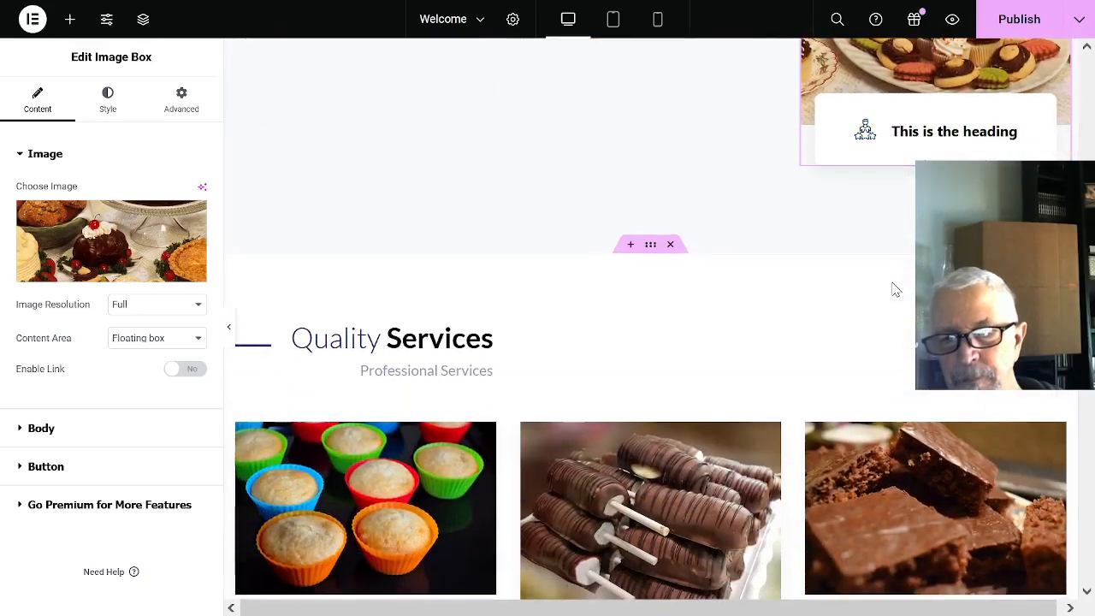
{"action": "scroll", "coordinate": [894, 289], "scroll_direction": "down", "scroll_amount": 7}
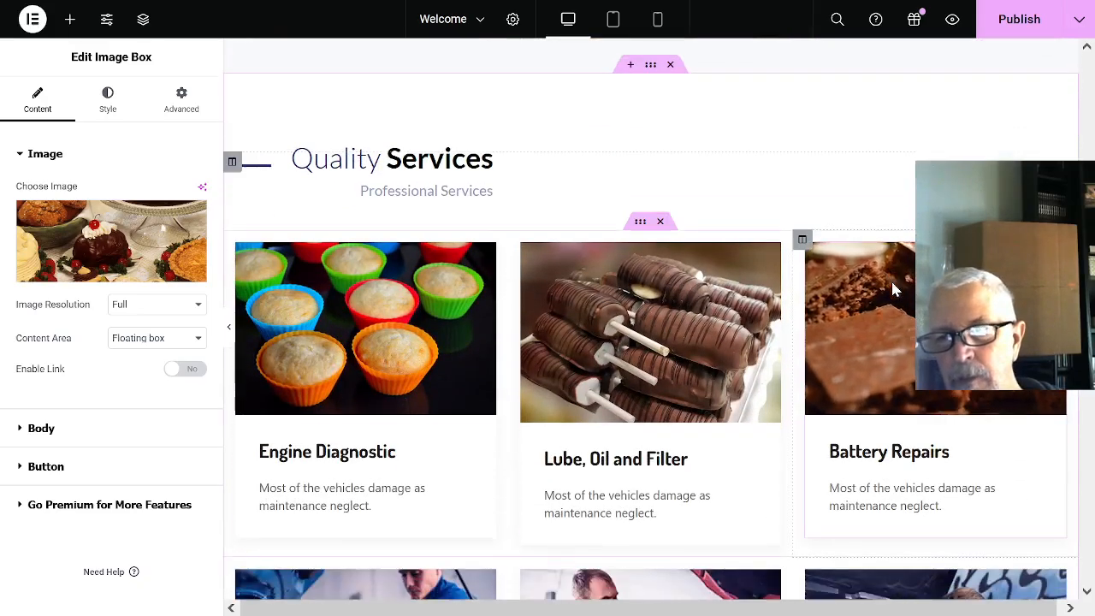
{"action": "scroll", "coordinate": [894, 284], "scroll_direction": "down", "scroll_amount": 4}
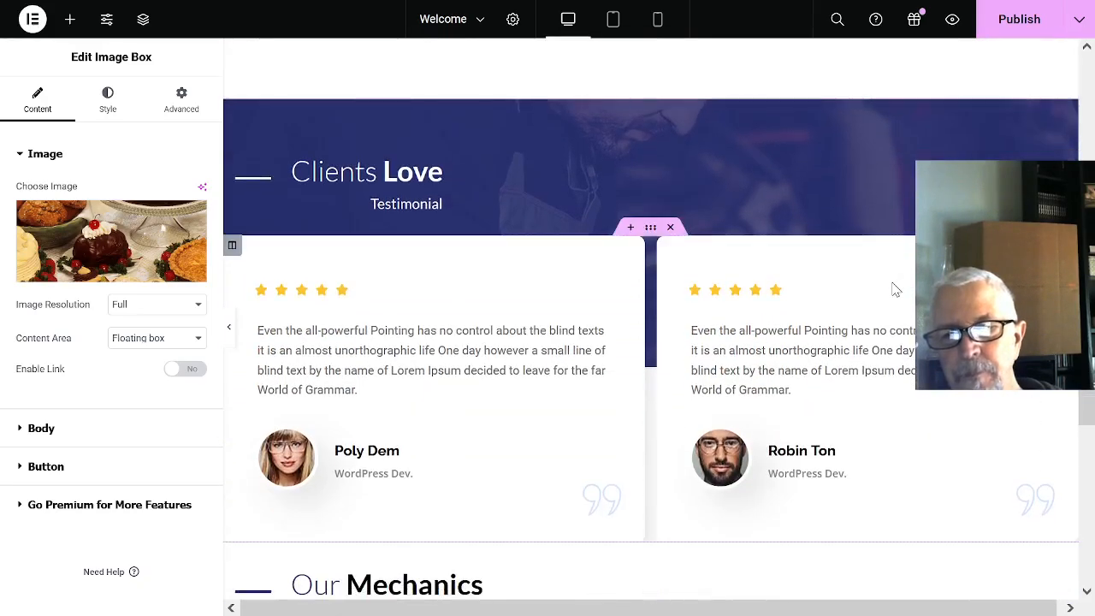
{"action": "scroll", "coordinate": [898, 308], "scroll_direction": "up", "scroll_amount": 15}
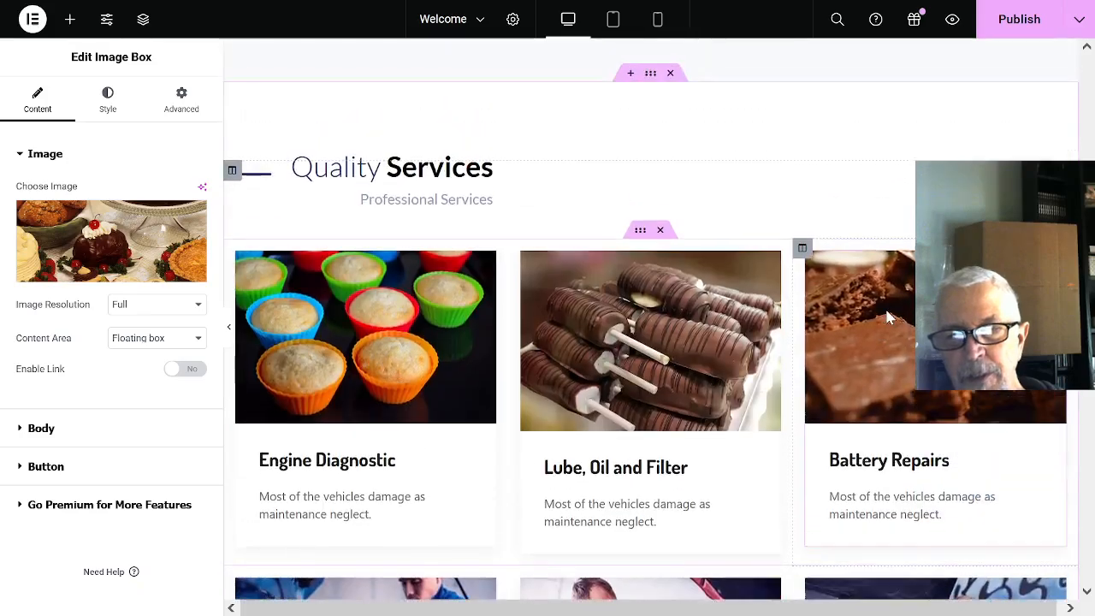
{"action": "scroll", "coordinate": [889, 322], "scroll_direction": "up", "scroll_amount": 6}
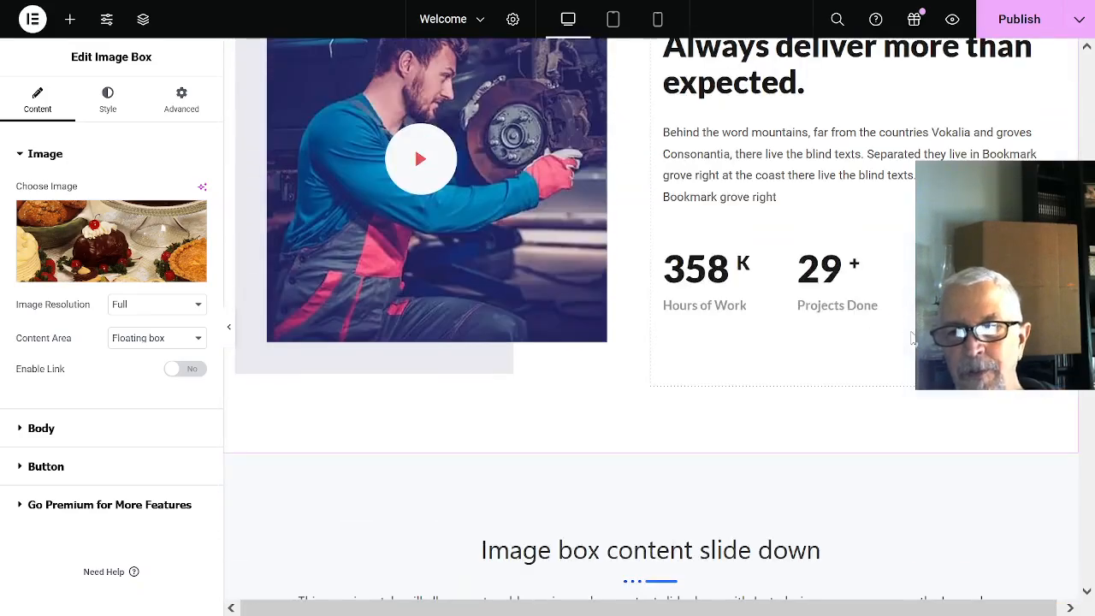
{"action": "key", "text": "F11"}
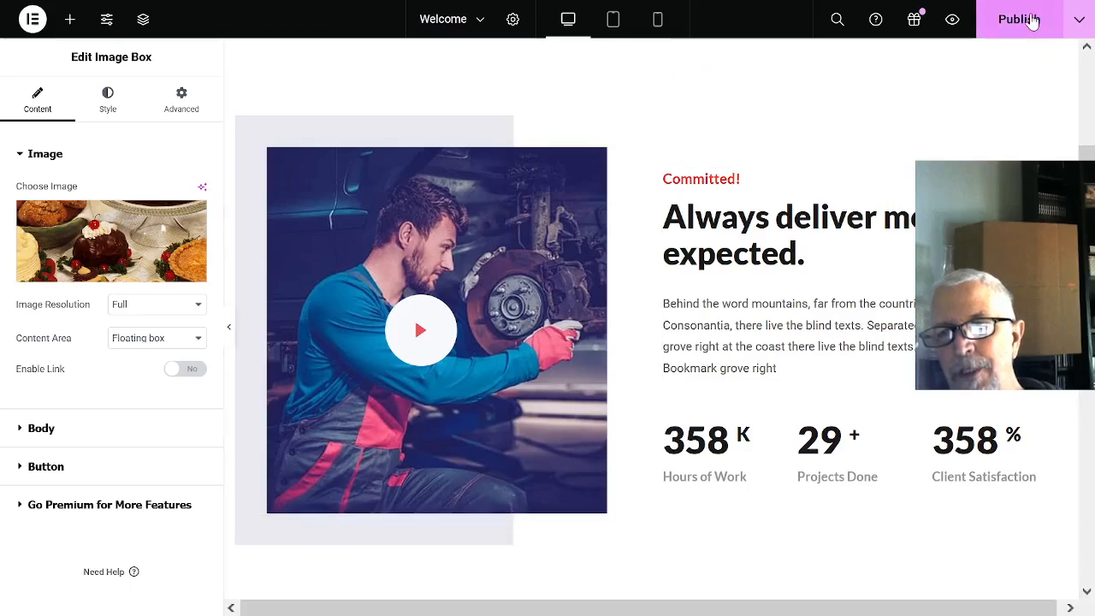
- Publish the Welcome page changes and exit Elementor to the WordPress list of all pages
{"action": "left_click", "coordinate": [1031, 18]}
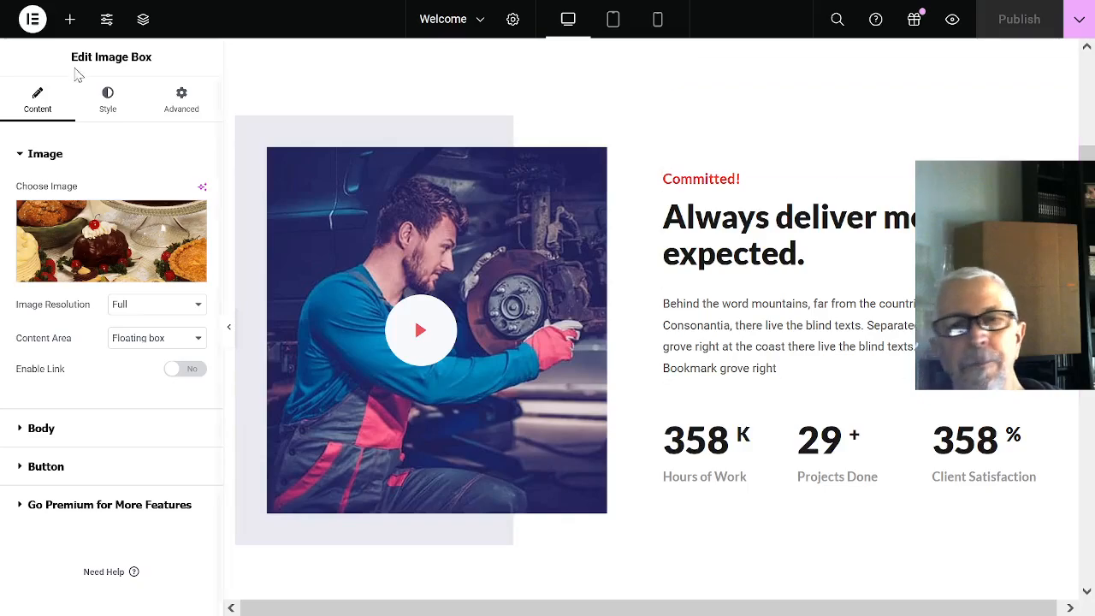
{"action": "left_click", "coordinate": [38, 25]}
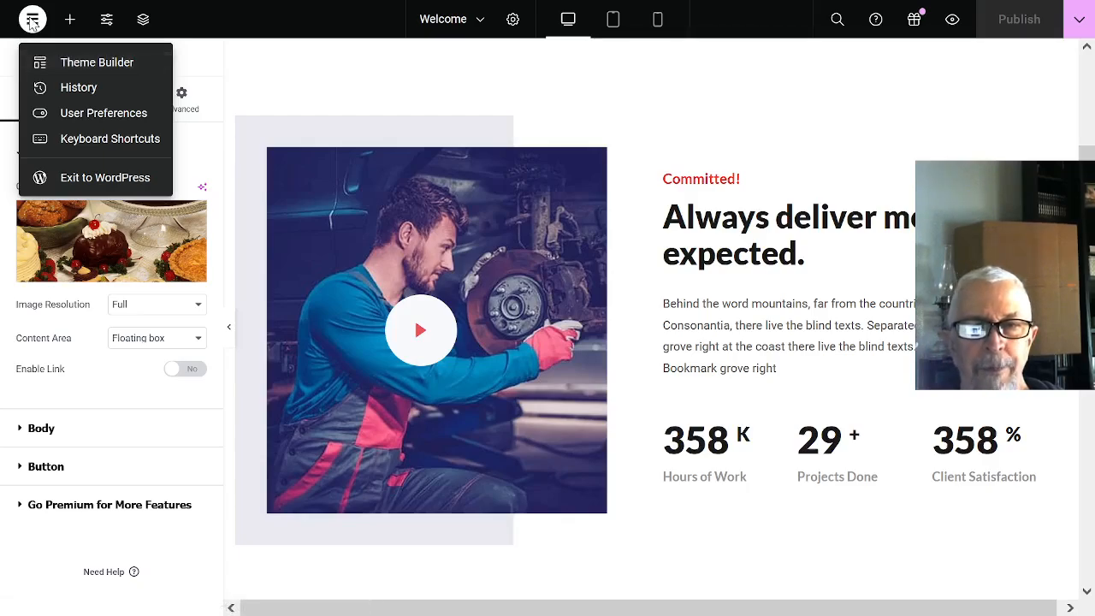
{"action": "left_click", "coordinate": [82, 179]}
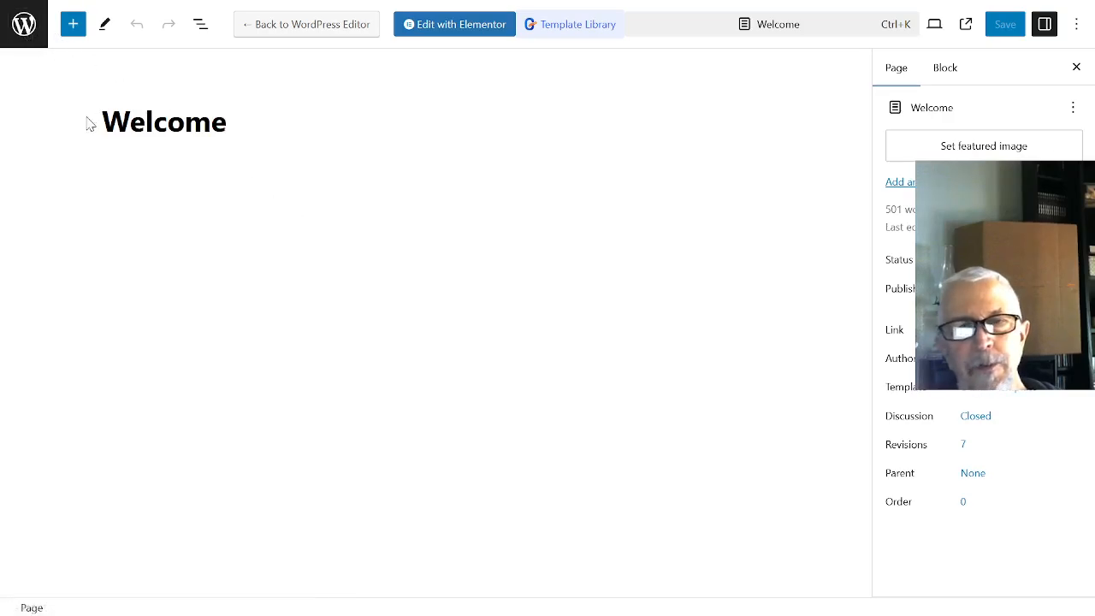
{"action": "mouse_move", "coordinate": [13, 17]}
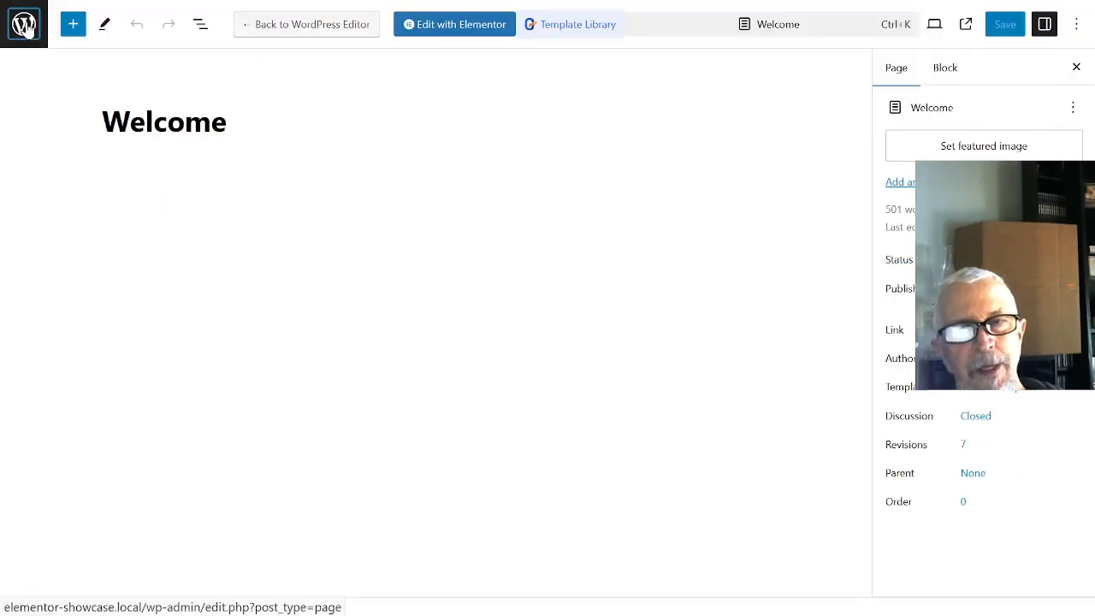
{"action": "left_click", "coordinate": [25, 30]}
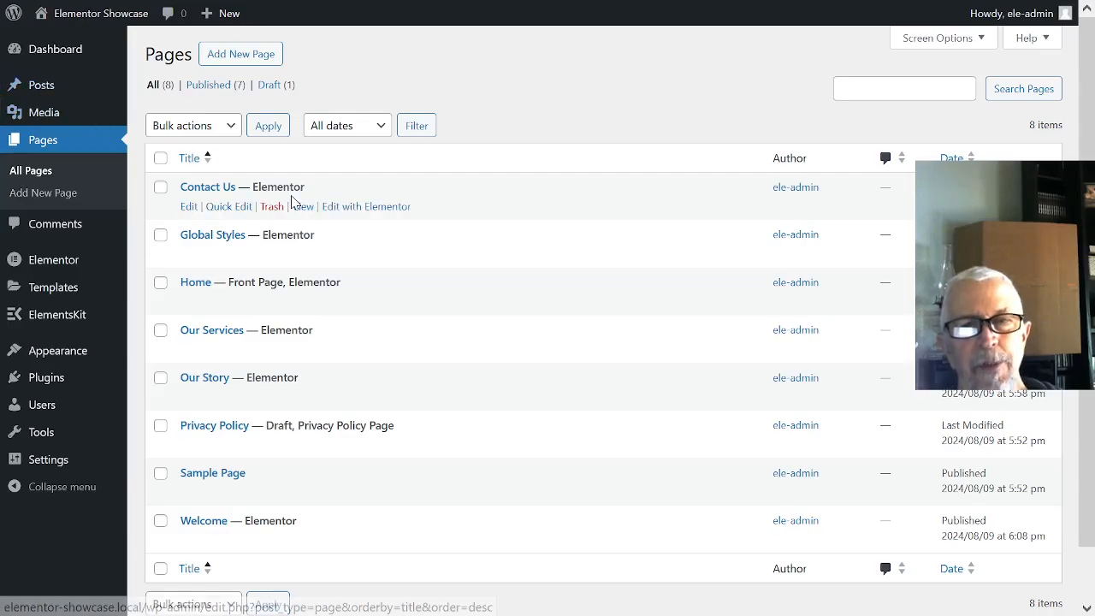
- View the live home page and check its Welcome to the Elementor Showcase heading and Our Services section
{"action": "mouse_move", "coordinate": [143, 26]}
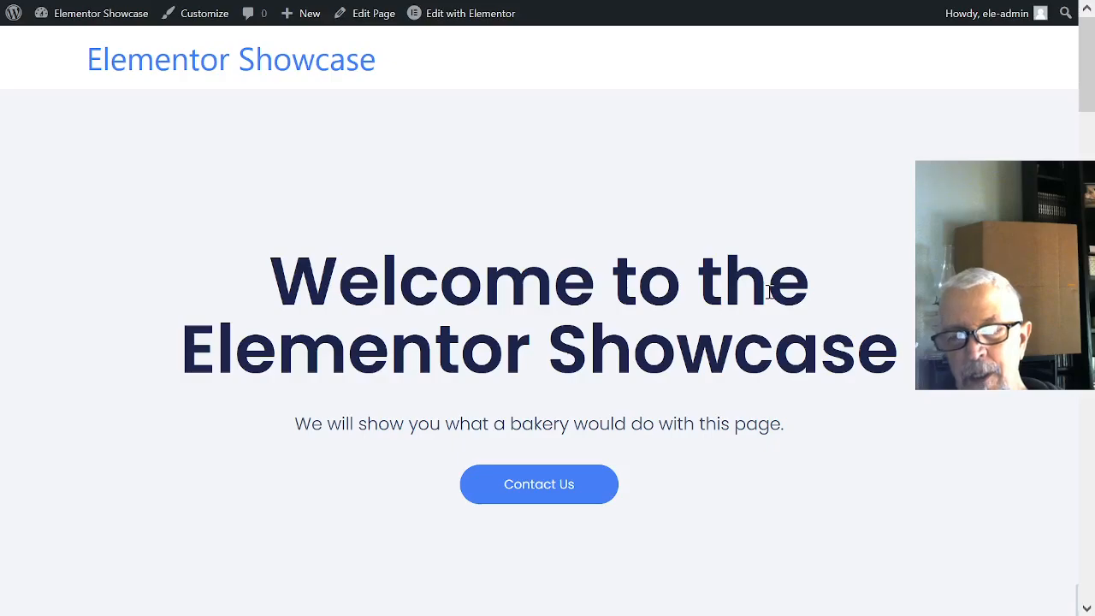
{"action": "scroll", "coordinate": [839, 291], "scroll_direction": "down", "scroll_amount": 5}
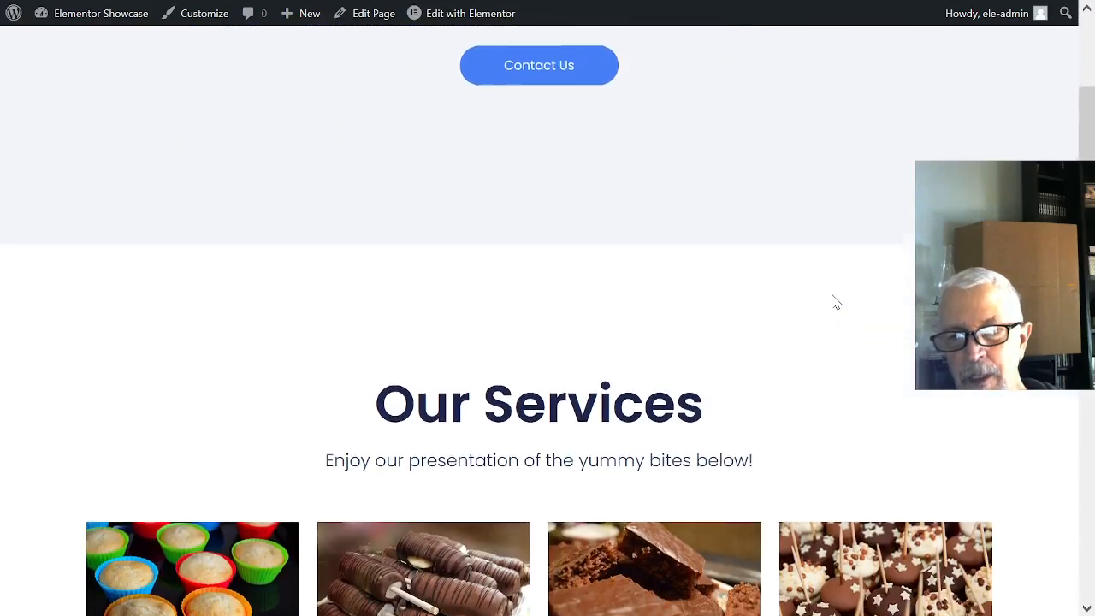
{"action": "scroll", "coordinate": [842, 304], "scroll_direction": "up", "scroll_amount": 5}
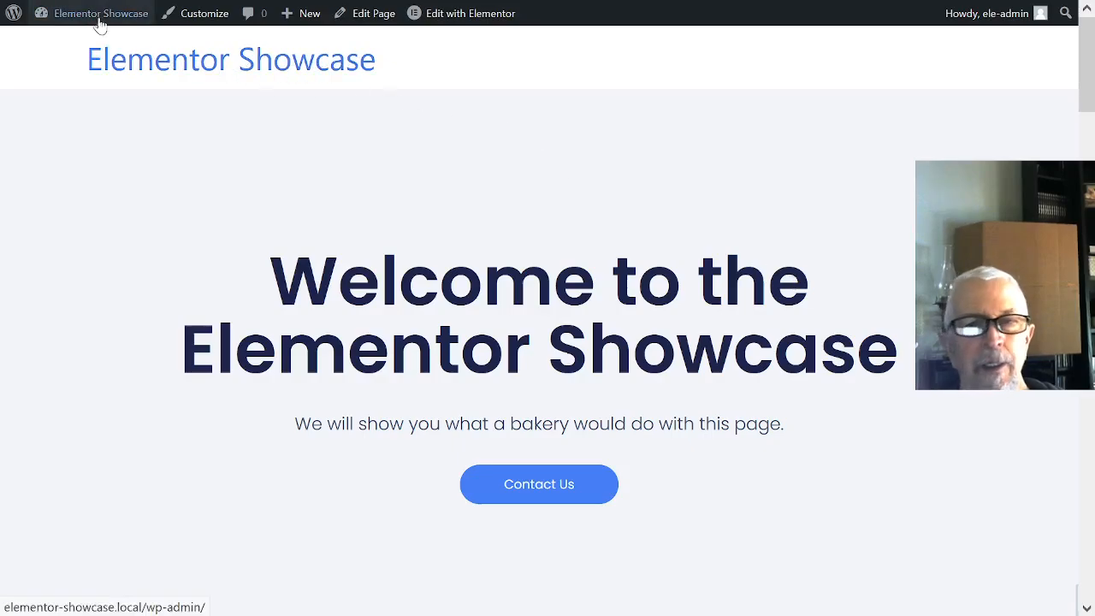
- Return to the WordPress list of all pages and open the published Welcome page for viewing
{"action": "mouse_move", "coordinate": [13, 23]}
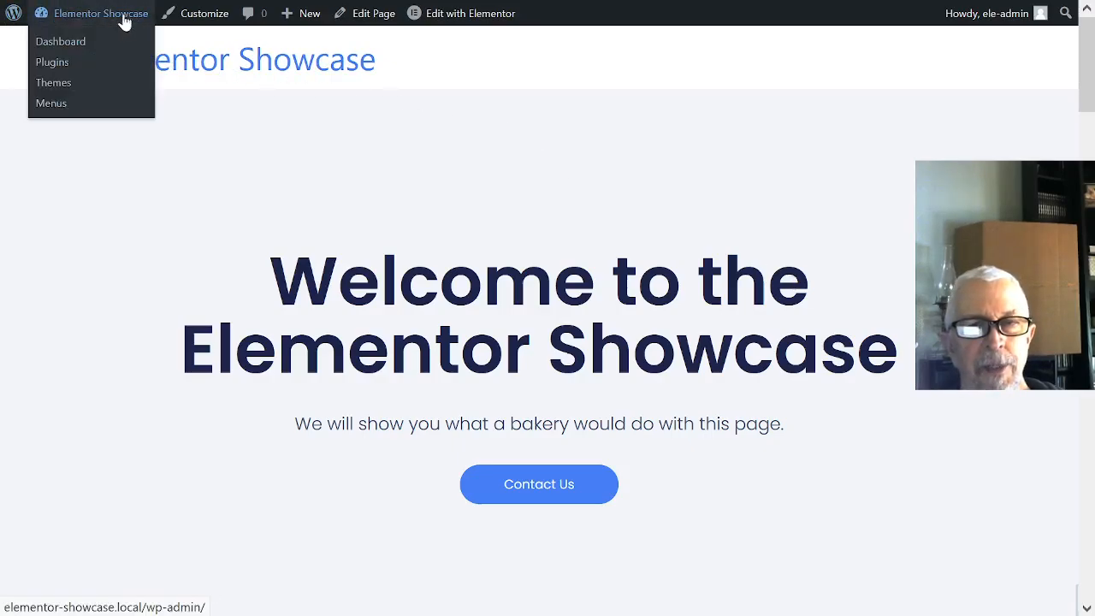
{"action": "left_click", "coordinate": [122, 45]}
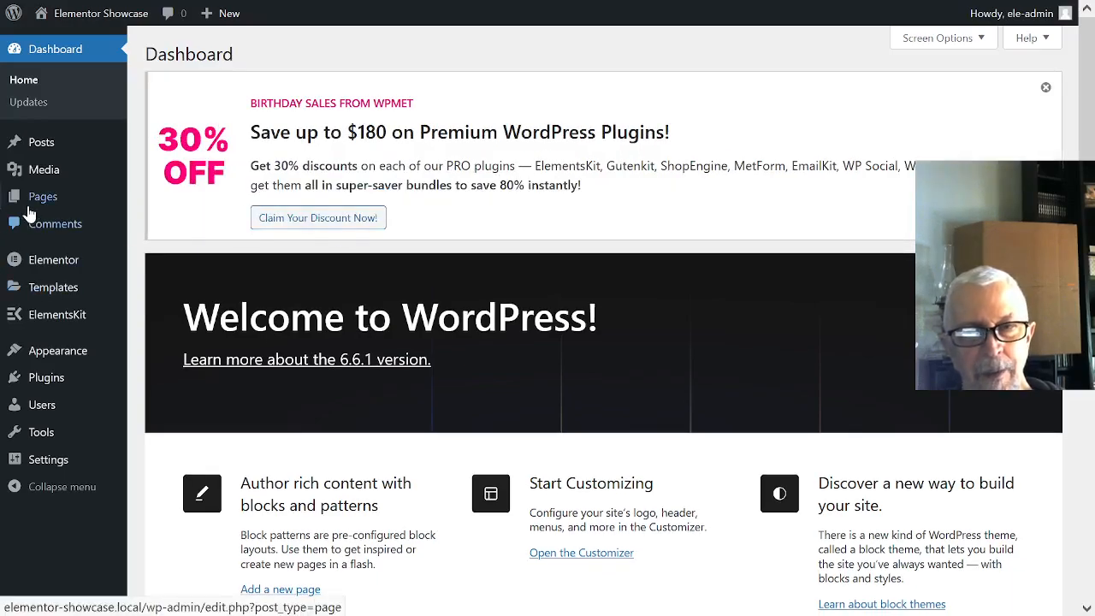
{"action": "mouse_move", "coordinate": [38, 198]}
{"action": "left_click", "coordinate": [162, 199]}
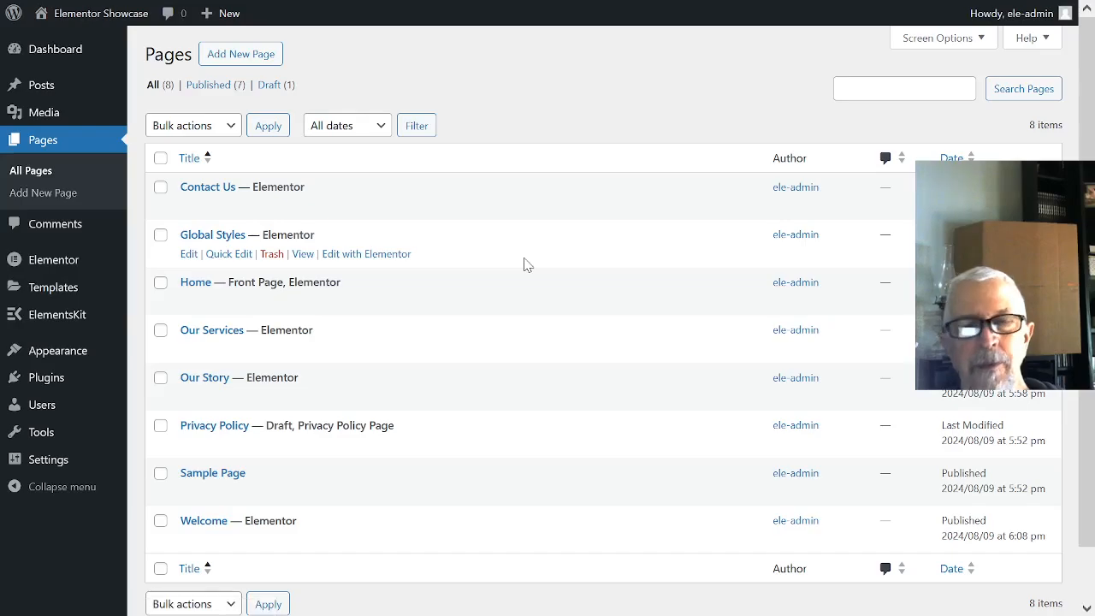
{"action": "scroll", "coordinate": [526, 264], "scroll_direction": "down", "scroll_amount": 1}
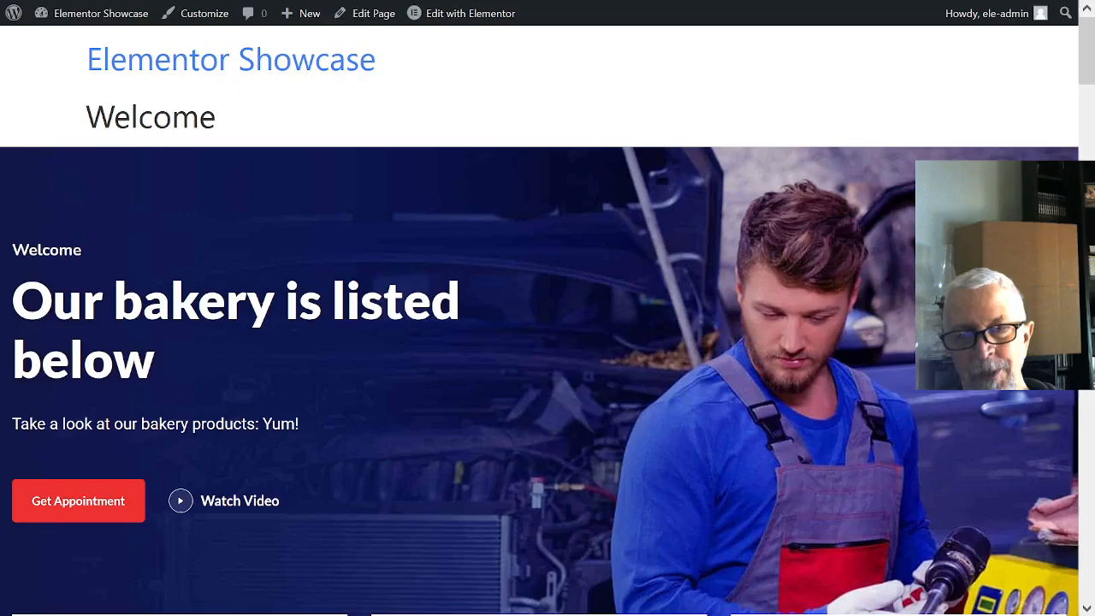
- Review the live Welcome page from the hero banner through the Committed! section to the bakery image boxes
{"action": "scroll", "coordinate": [547, 342], "scroll_direction": "down", "scroll_amount": 2}
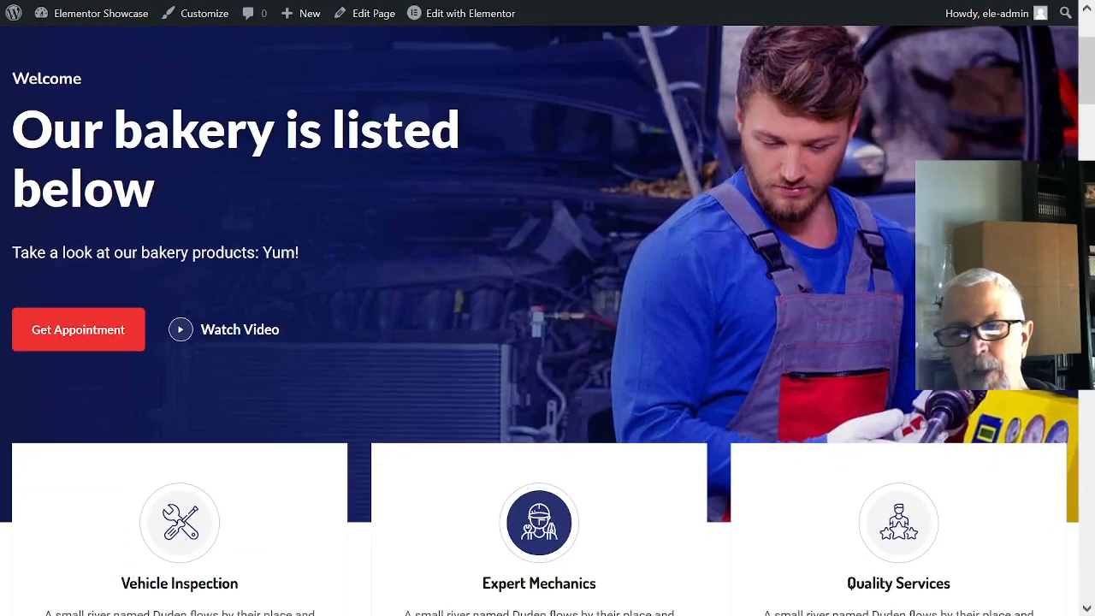
{"action": "scroll", "coordinate": [547, 342], "scroll_direction": "down", "scroll_amount": 5}
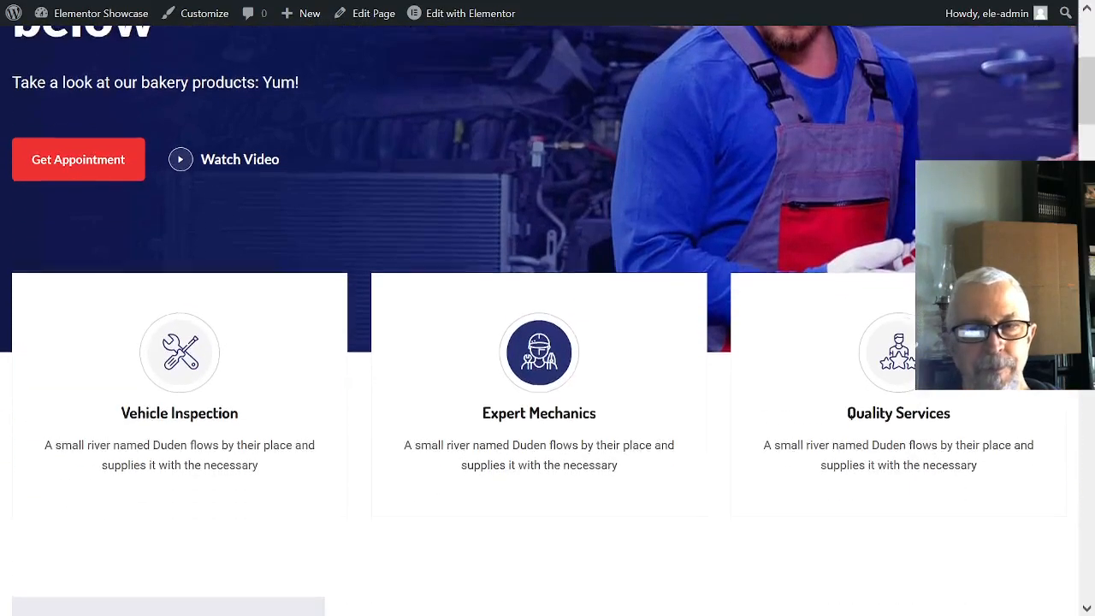
{"action": "scroll", "coordinate": [548, 342], "scroll_direction": "down", "scroll_amount": 4}
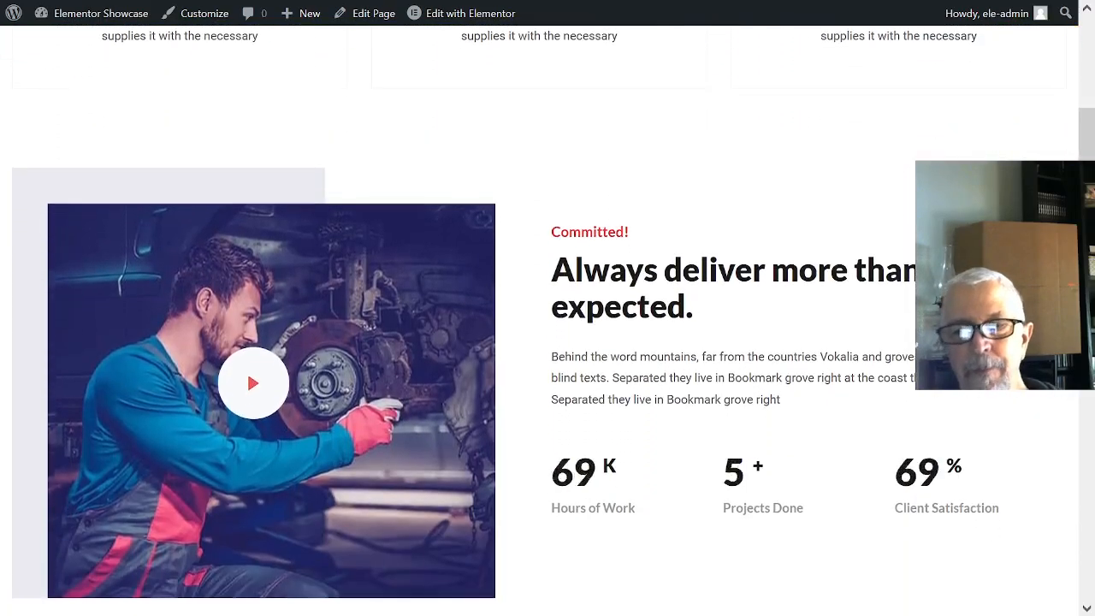
{"action": "scroll", "coordinate": [548, 343], "scroll_direction": "down", "scroll_amount": 2}
{"action": "scroll", "coordinate": [548, 342], "scroll_direction": "down", "scroll_amount": 2}
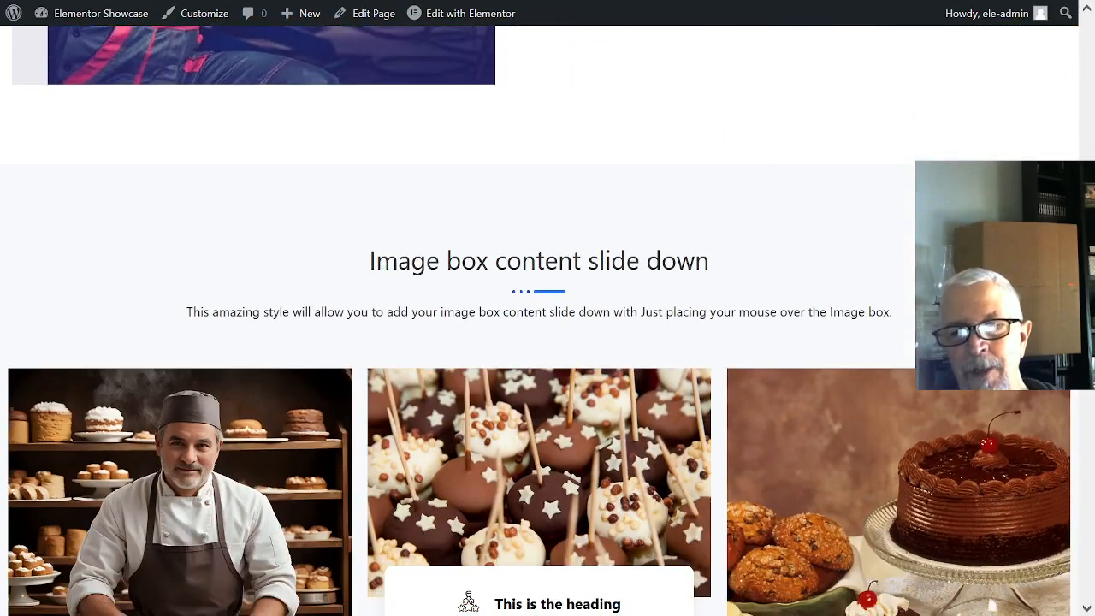
{"action": "scroll", "coordinate": [547, 342], "scroll_direction": "down", "scroll_amount": 2}
{"action": "scroll", "coordinate": [616, 261], "scroll_direction": "down", "scroll_amount": 2}
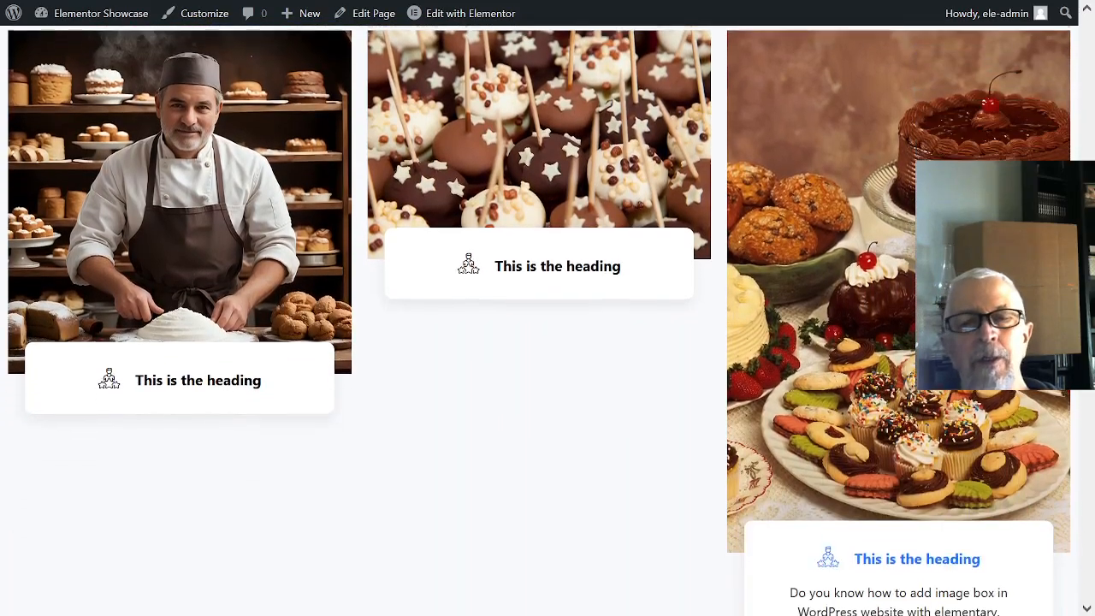
{"action": "scroll", "coordinate": [648, 97], "scroll_direction": "down", "scroll_amount": 3}
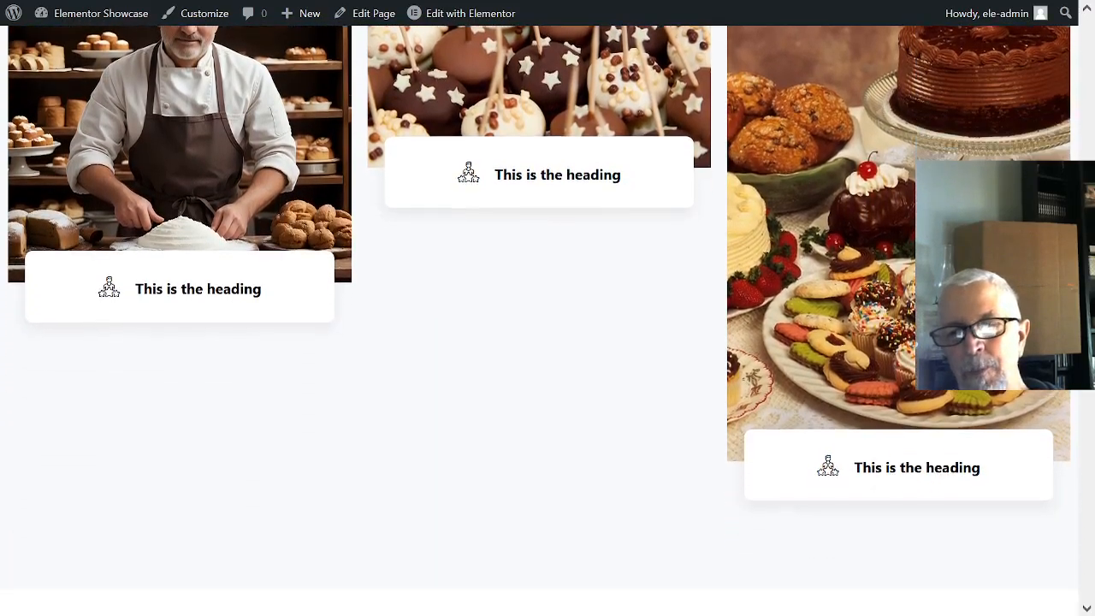
- Examine the remaining Welcome page sections from Quality Services and Clients Love to Our Mechanics, the newsletter sign-up and Our Latest News
{"action": "scroll", "coordinate": [462, 291], "scroll_direction": "down", "scroll_amount": 2}
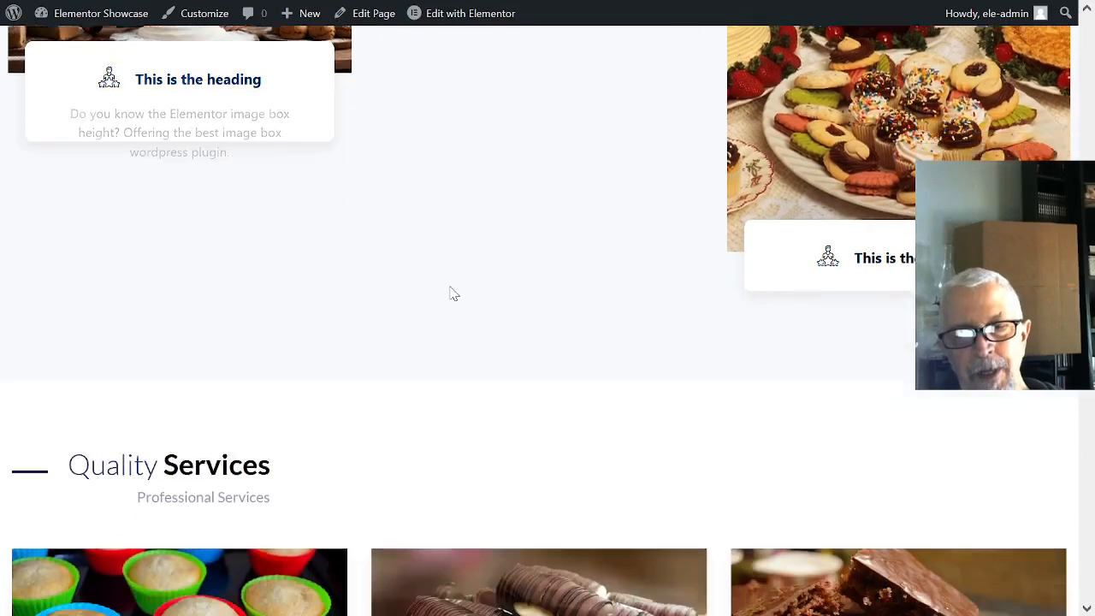
{"action": "scroll", "coordinate": [492, 288], "scroll_direction": "down", "scroll_amount": 1}
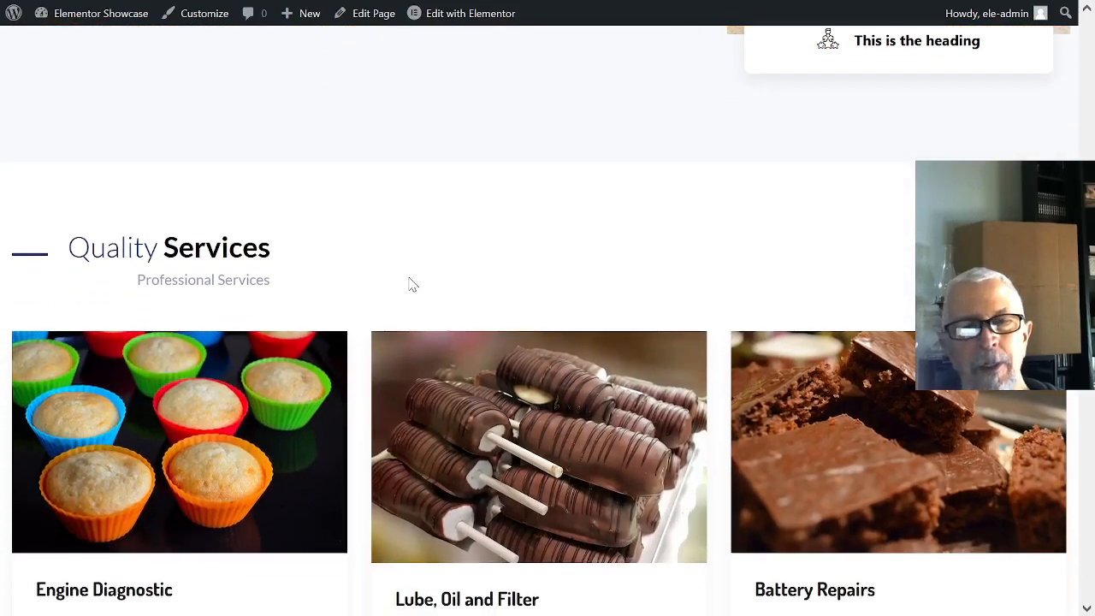
{"action": "scroll", "coordinate": [461, 285], "scroll_direction": "down", "scroll_amount": 5}
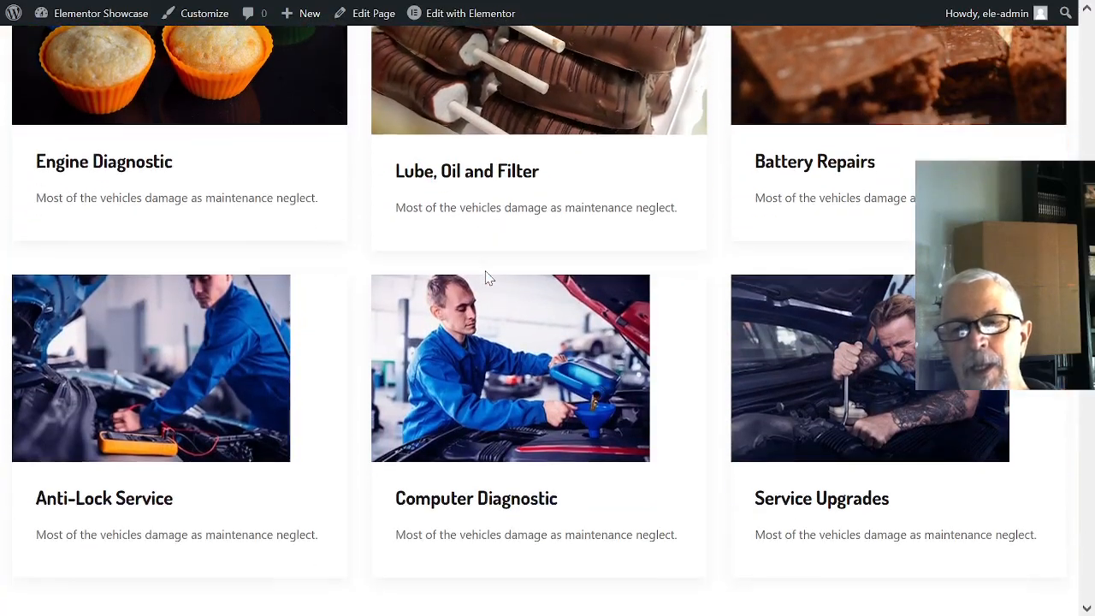
{"action": "scroll", "coordinate": [866, 287], "scroll_direction": "down", "scroll_amount": 5}
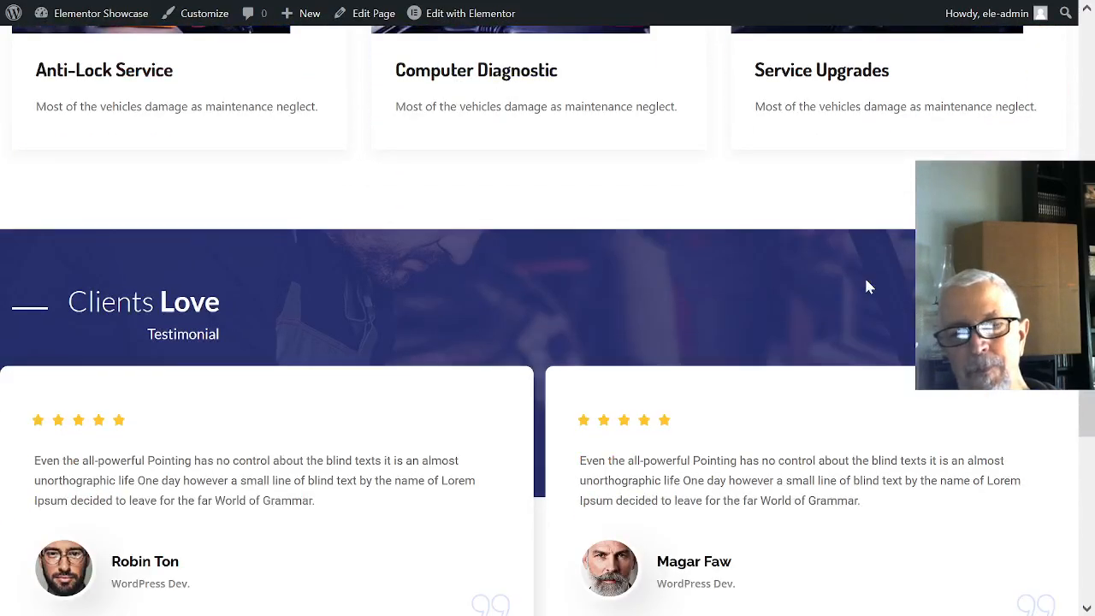
{"action": "scroll", "coordinate": [815, 265], "scroll_direction": "down", "scroll_amount": 7}
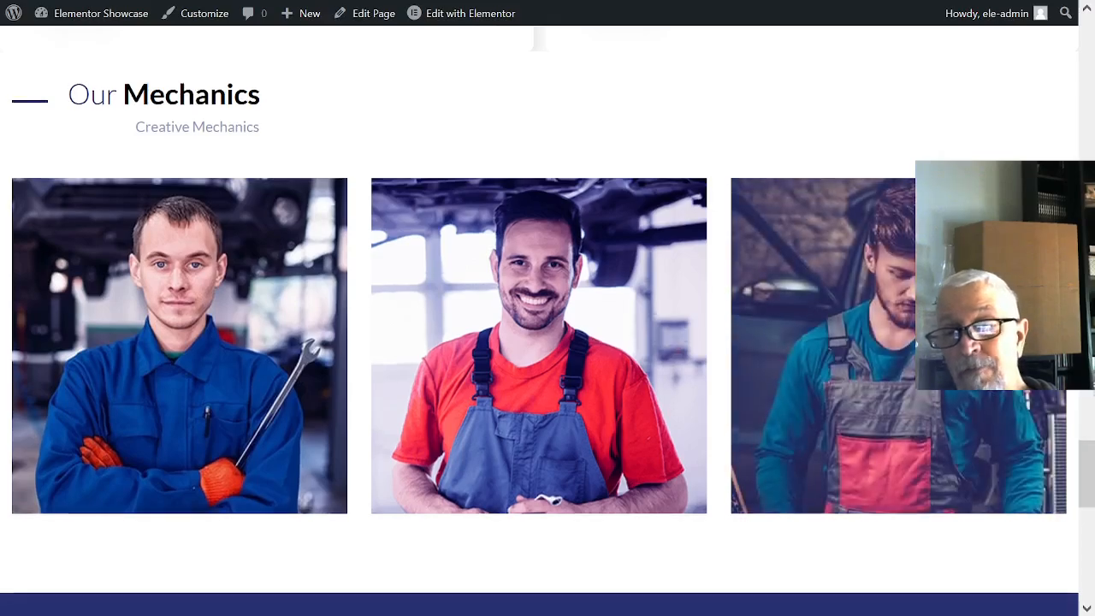
{"action": "scroll", "coordinate": [1075, 409], "scroll_direction": "down", "scroll_amount": 4}
{"action": "scroll", "coordinate": [1075, 411], "scroll_direction": "down", "scroll_amount": 2}
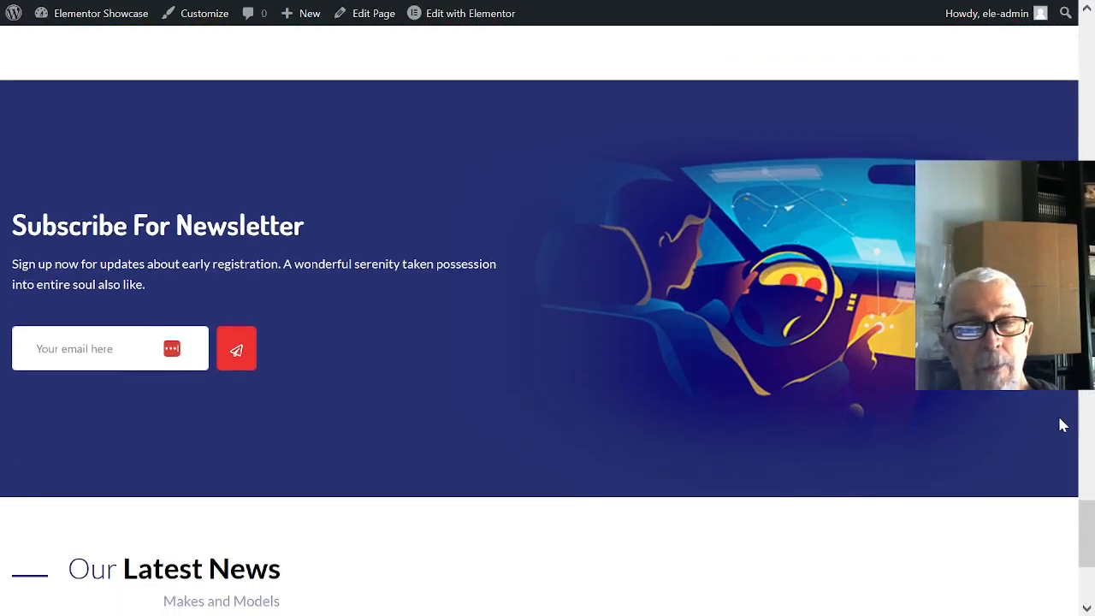
{"action": "scroll", "coordinate": [1061, 425], "scroll_direction": "down", "scroll_amount": 3}
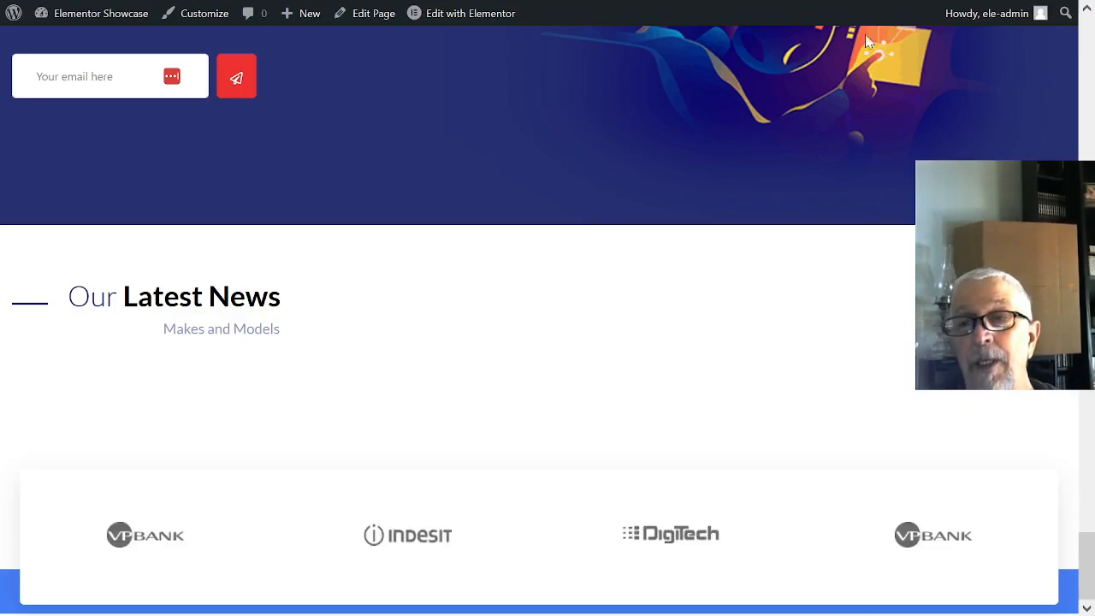
- Exit the browser's full-screen mode and switch to the OBS window
{"action": "mouse_move", "coordinate": [910, 8]}
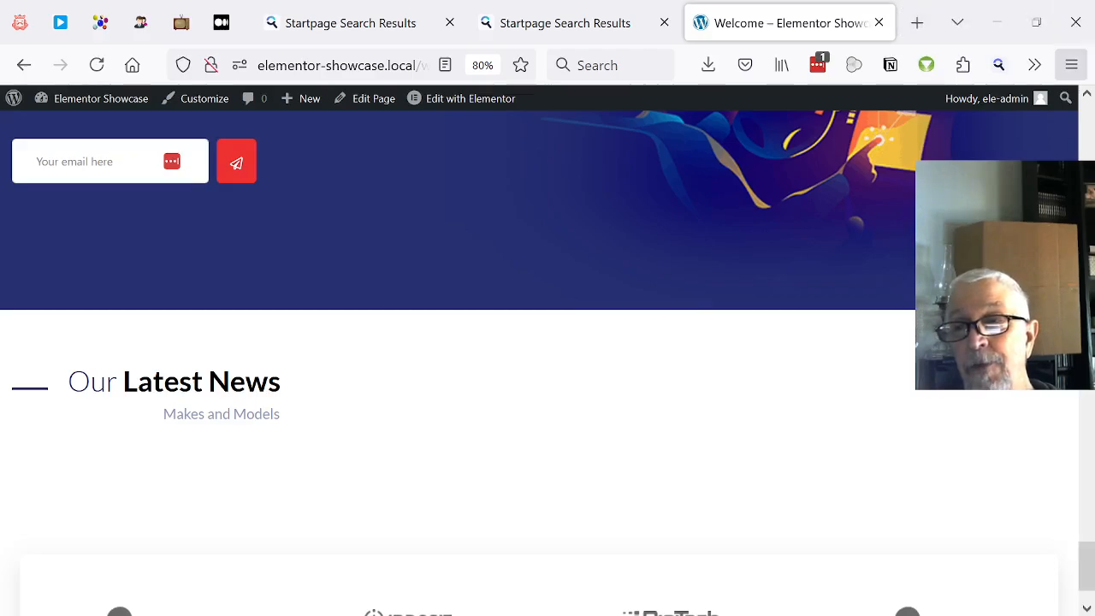
{"action": "left_click", "coordinate": [1074, 67]}
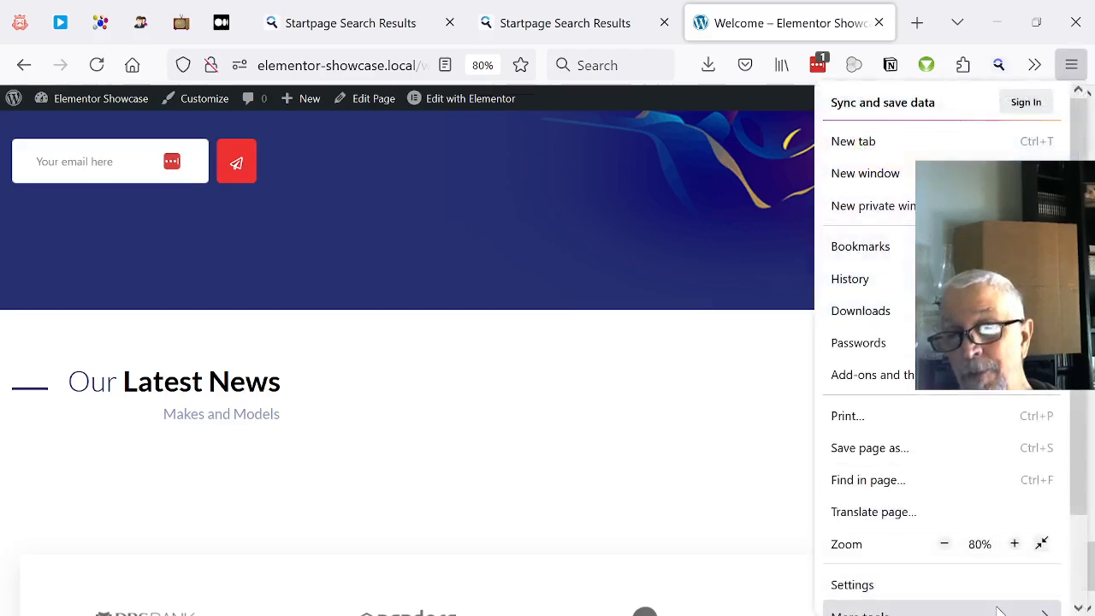
{"action": "left_click", "coordinate": [1044, 544]}
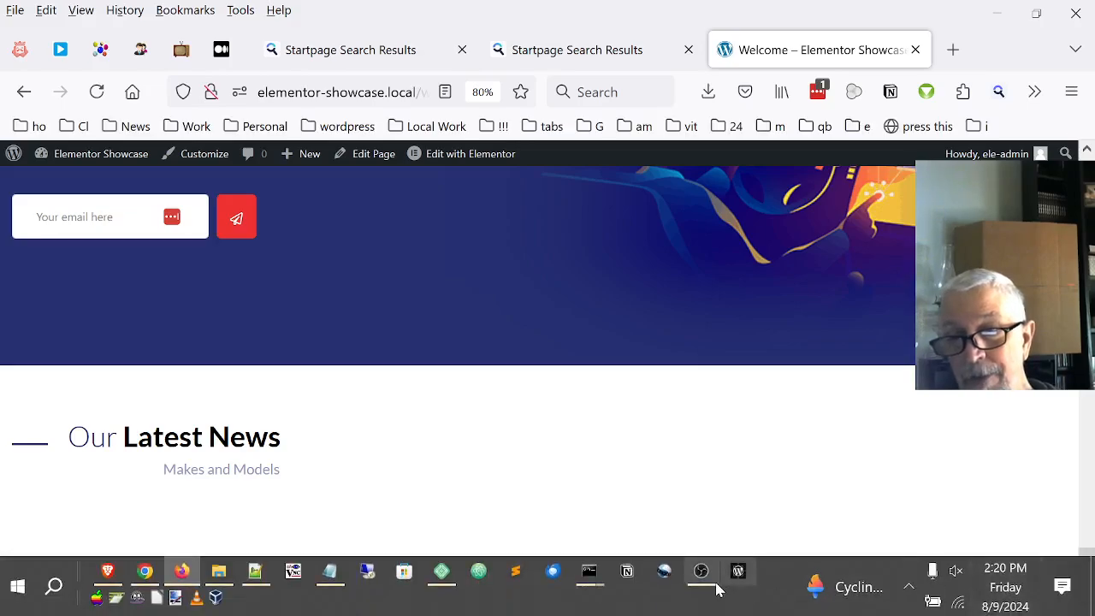
{"action": "left_click", "coordinate": [703, 580]}
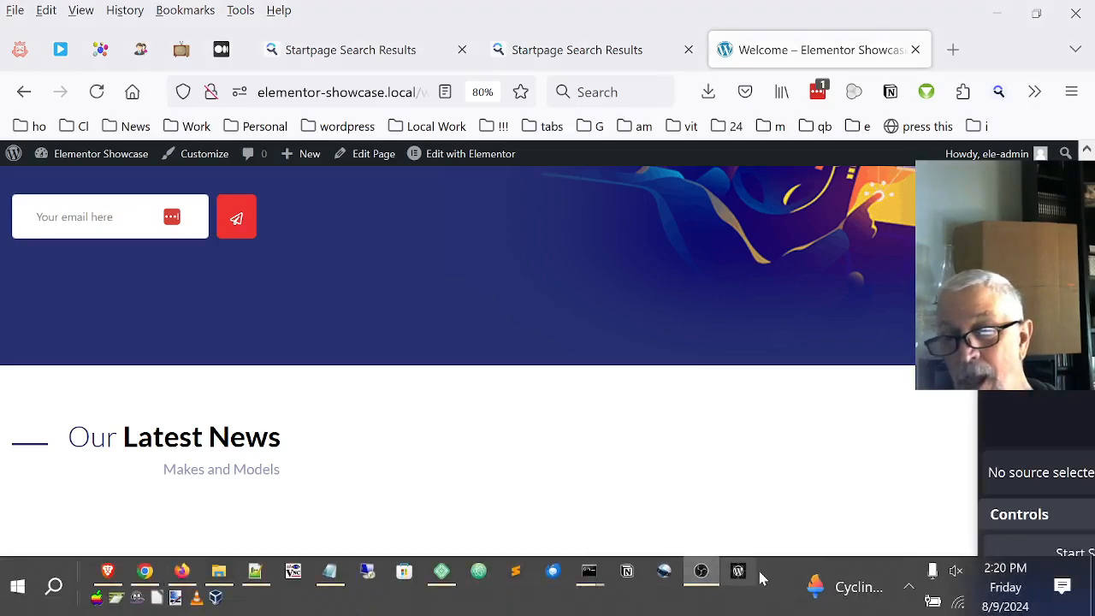